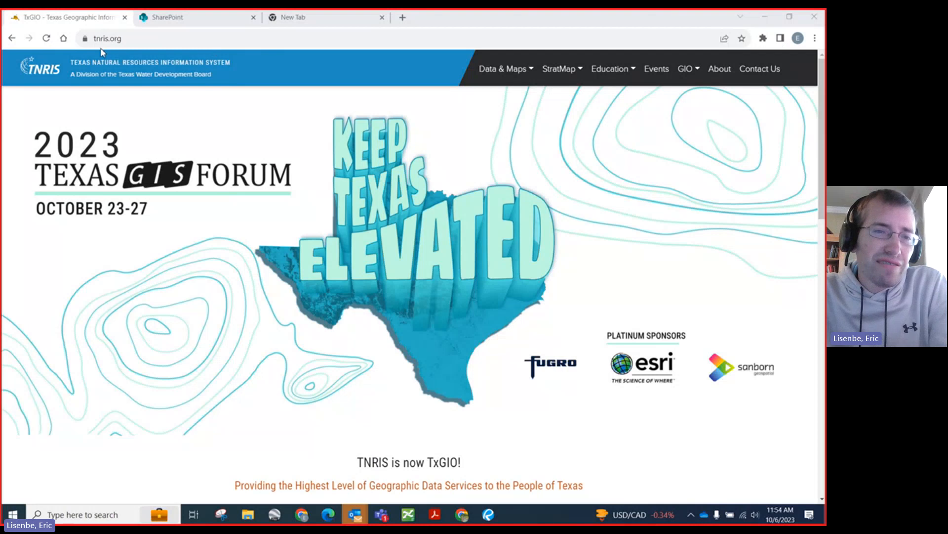
Step: Open the DataHub from the data and maps resources of the tnris.org website
left_click(127, 40)
mouse_move(525, 76)
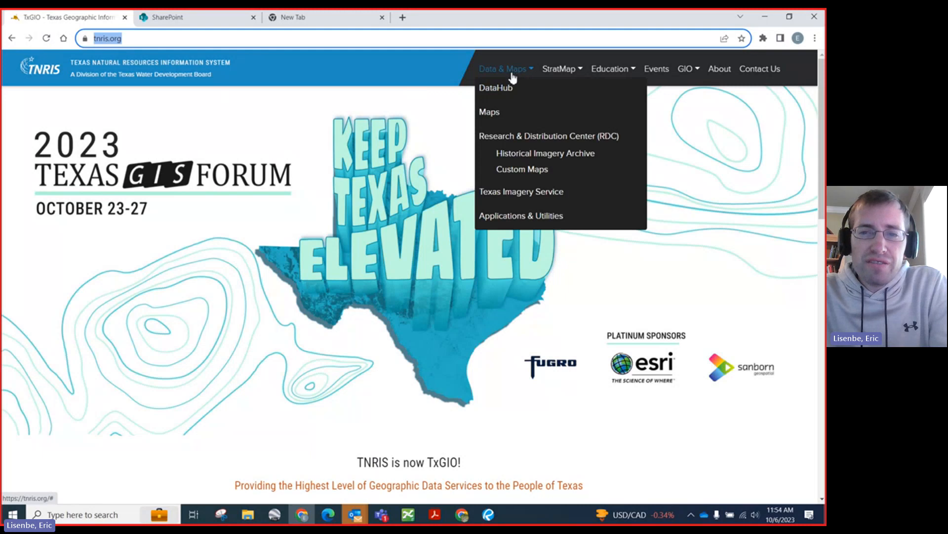
left_click(503, 91)
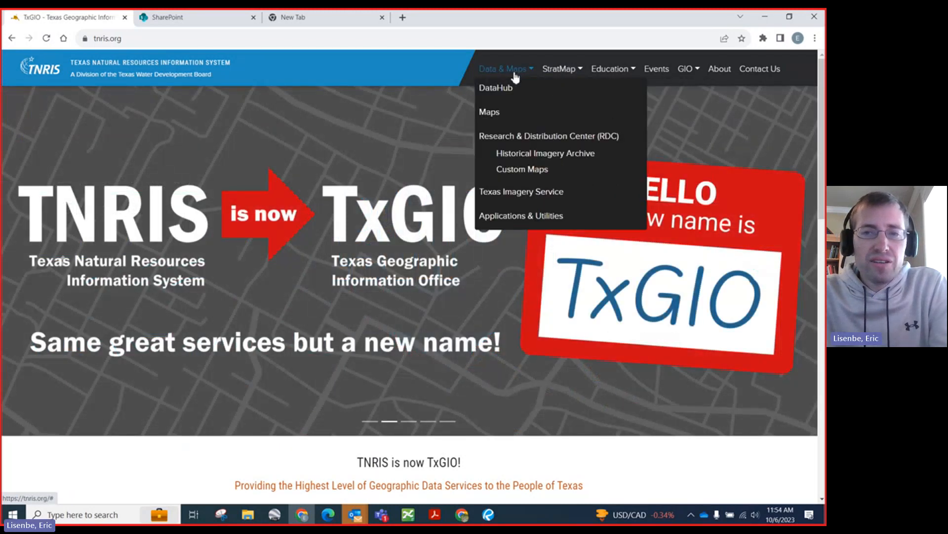
left_click(504, 89)
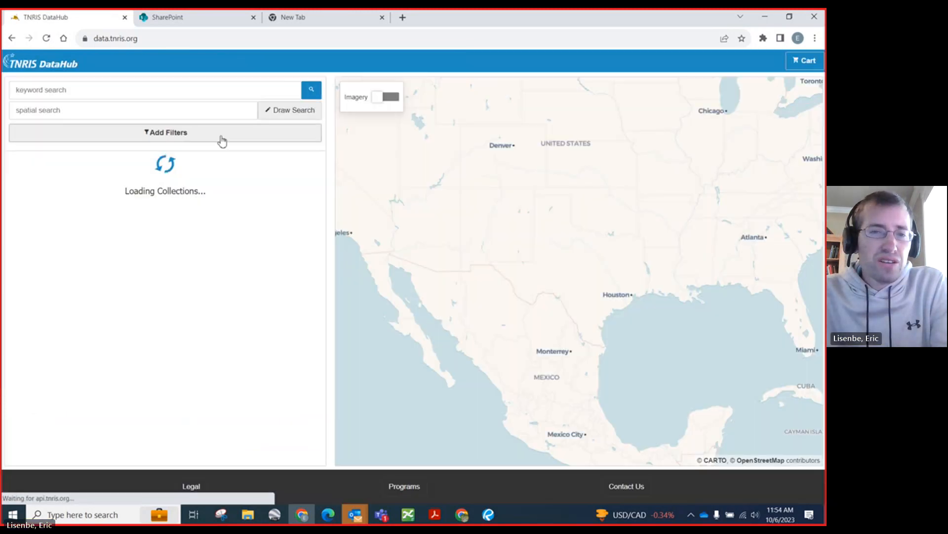
Step: Draw a rectangular spatial search area around Wood Springs and Thedford, south of Lindale, including the US Highway 69 interchange
scroll(635, 250, "up", 1)
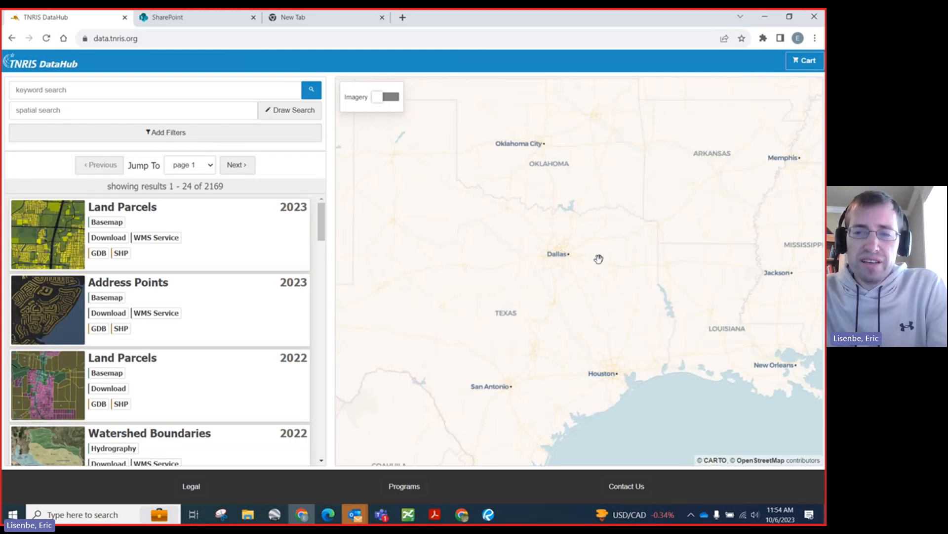
scroll(578, 252, "up", 2)
left_click_drag(734, 259, 611, 275)
scroll(506, 255, "up", 2)
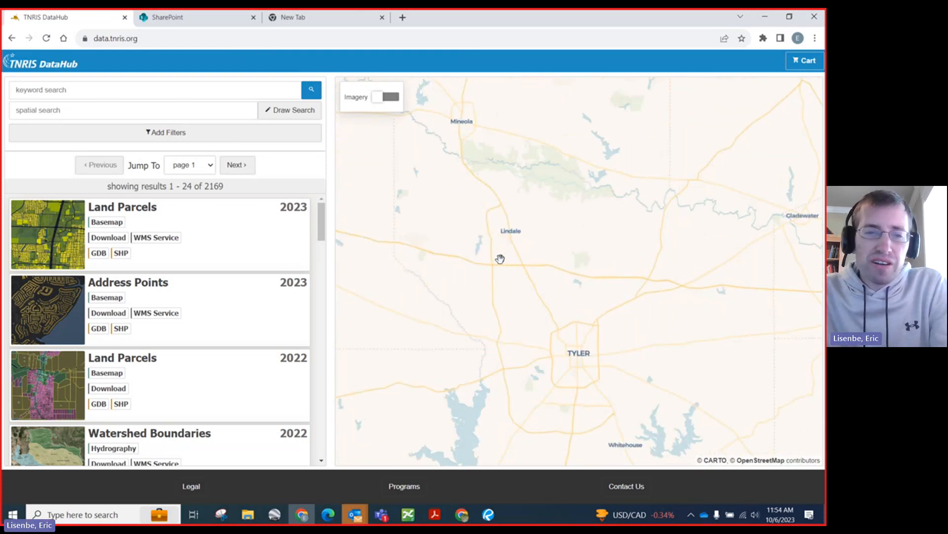
scroll(500, 258, "up", 1)
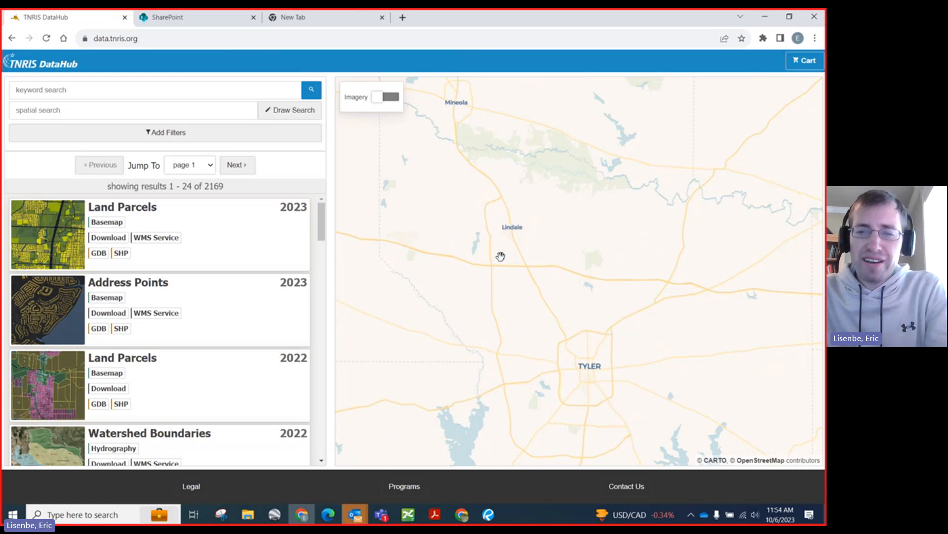
scroll(500, 256, "up", 1)
scroll(500, 256, "up", 1)
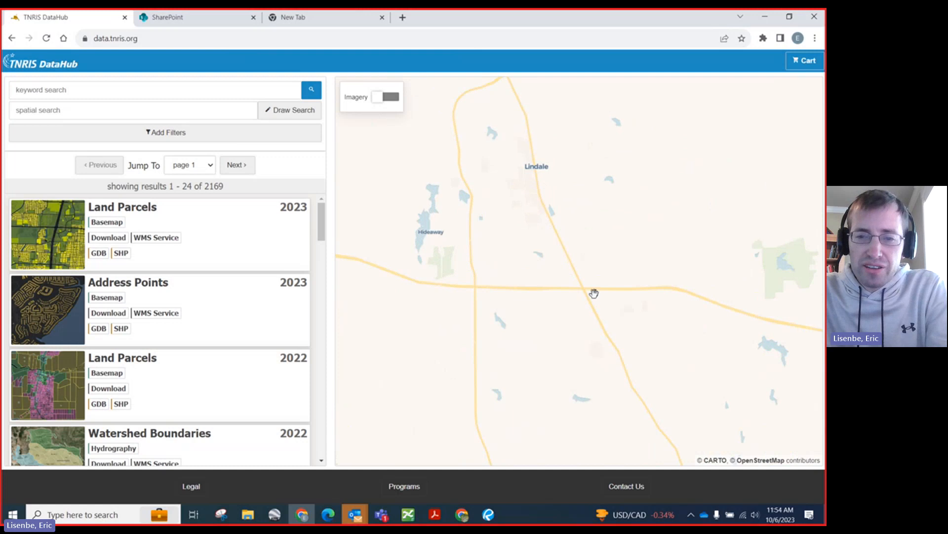
scroll(563, 311, "up", 1)
scroll(481, 248, "up", 1)
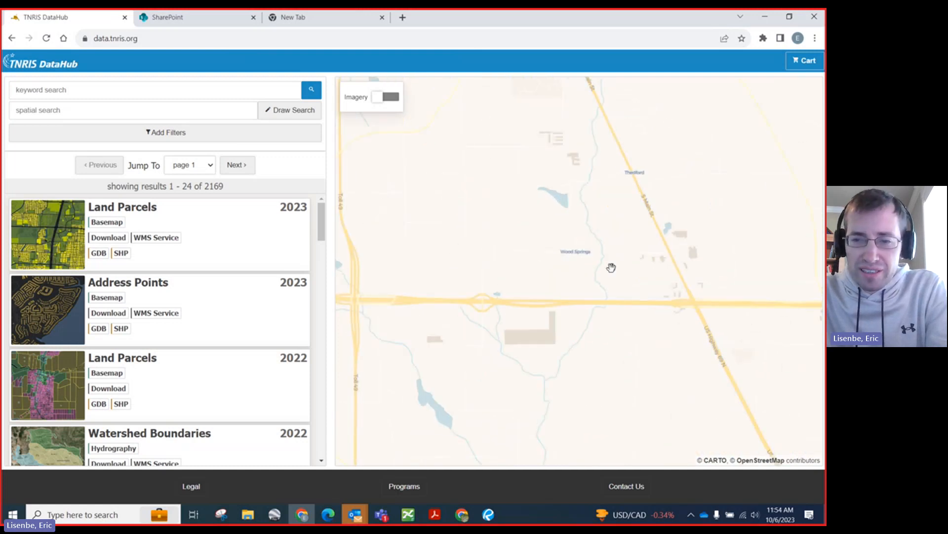
scroll(612, 266, "up", 1)
left_click_drag(642, 287, 508, 295)
scroll(529, 291, "up", 2)
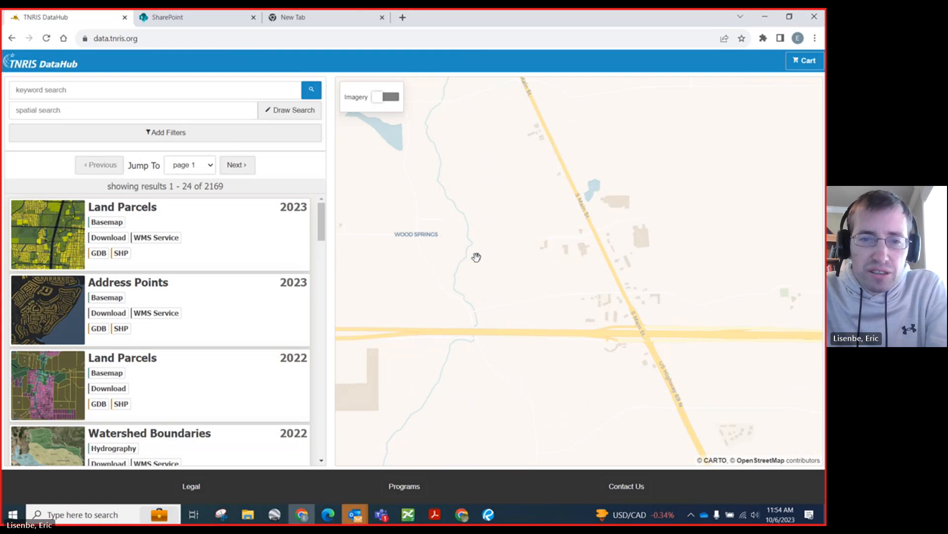
scroll(472, 264, "up", 1)
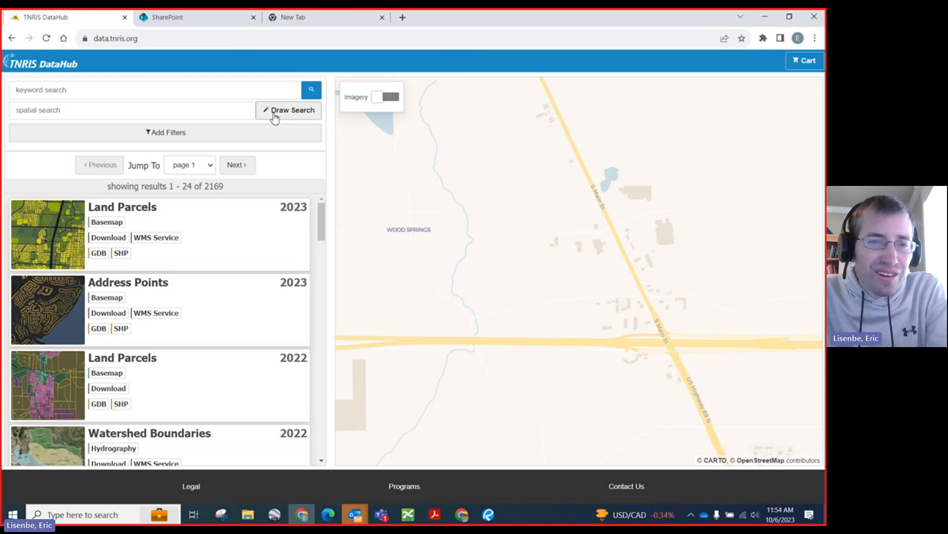
scroll(487, 224, "down", 2)
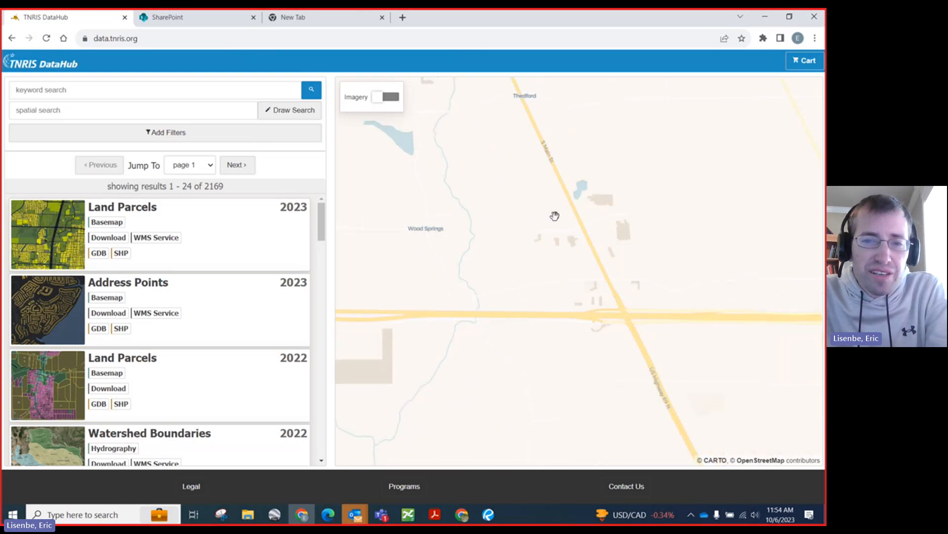
scroll(557, 227, "down", 2)
scroll(667, 223, "down", 1)
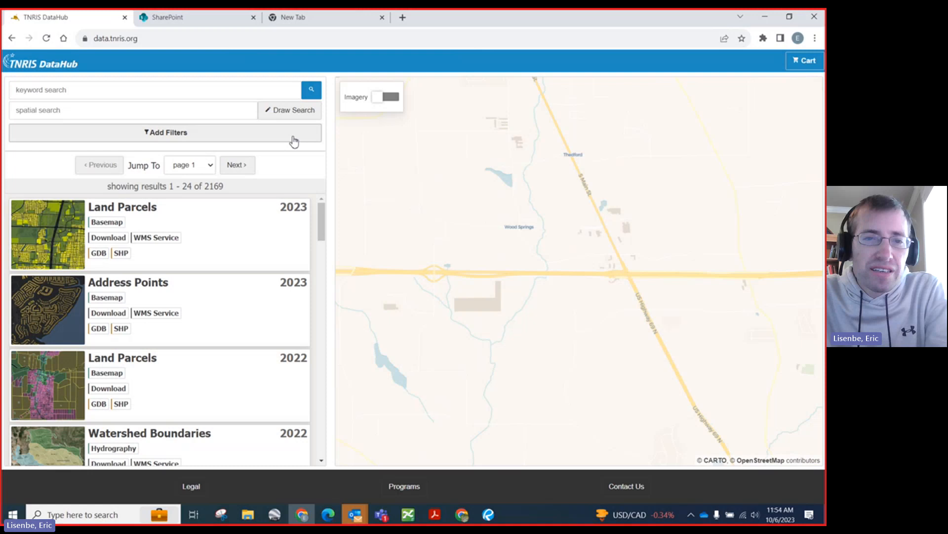
left_click(276, 115)
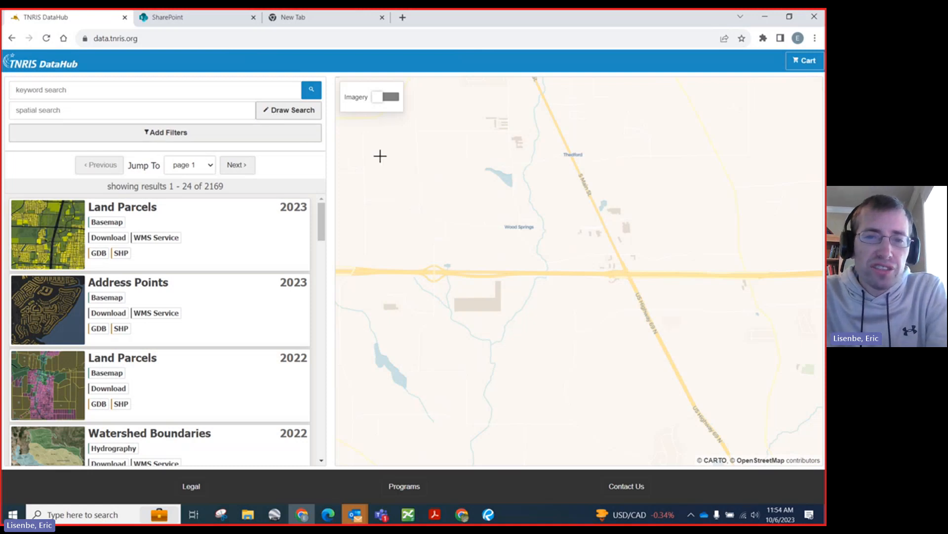
scroll(522, 268, "down", 1)
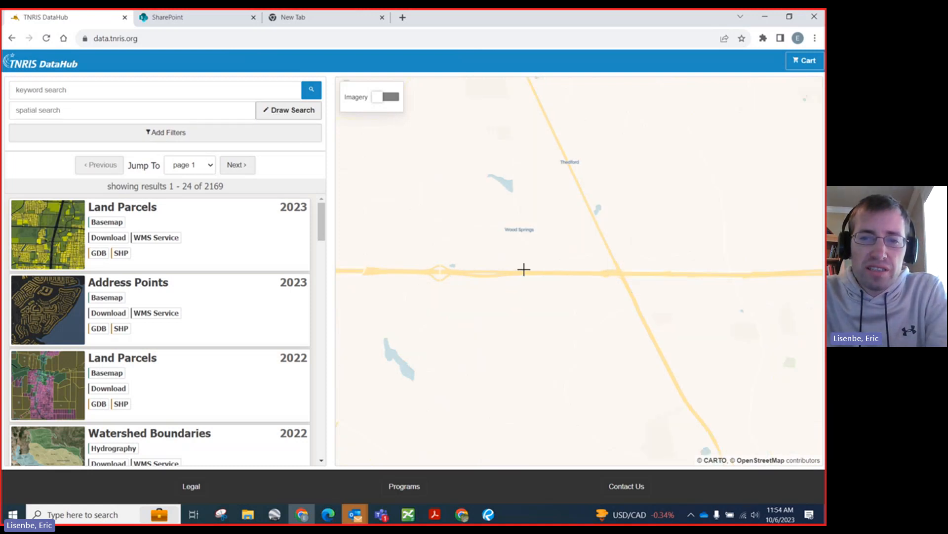
left_click_drag(392, 146, 663, 329)
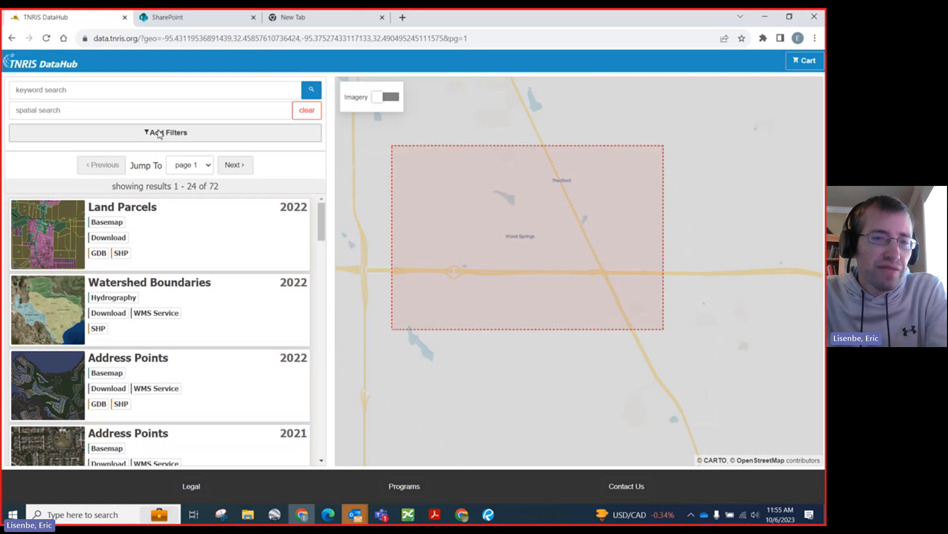
Step: Filter the catalog results to the Elevation category
left_click(159, 134)
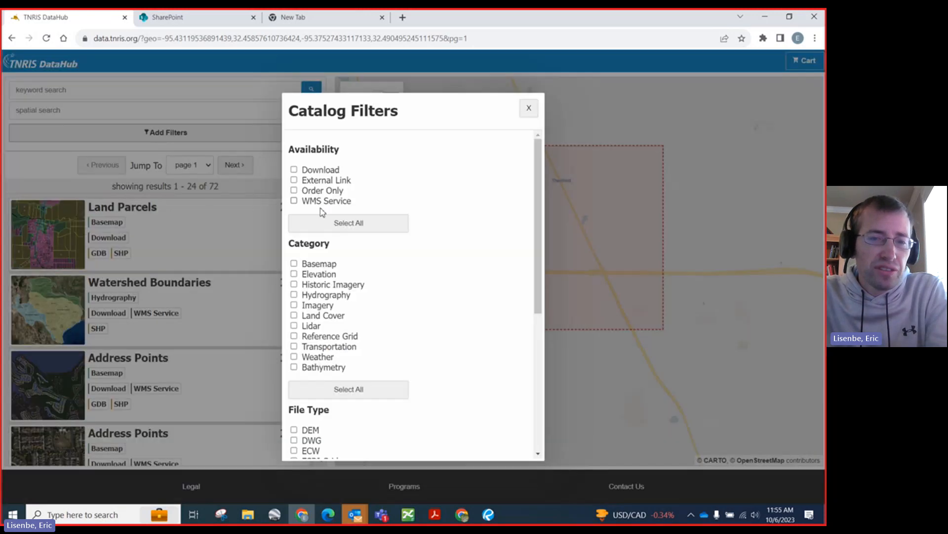
left_click(294, 275)
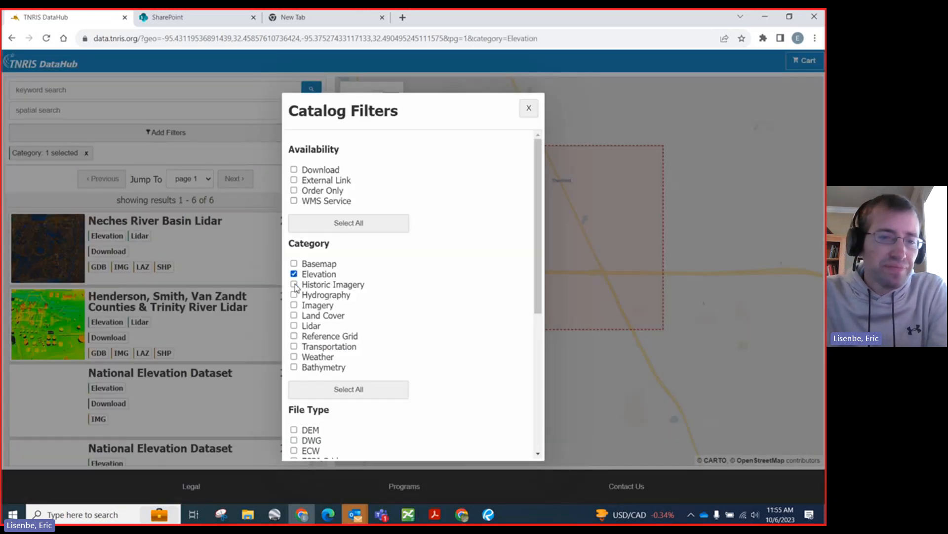
left_click(529, 110)
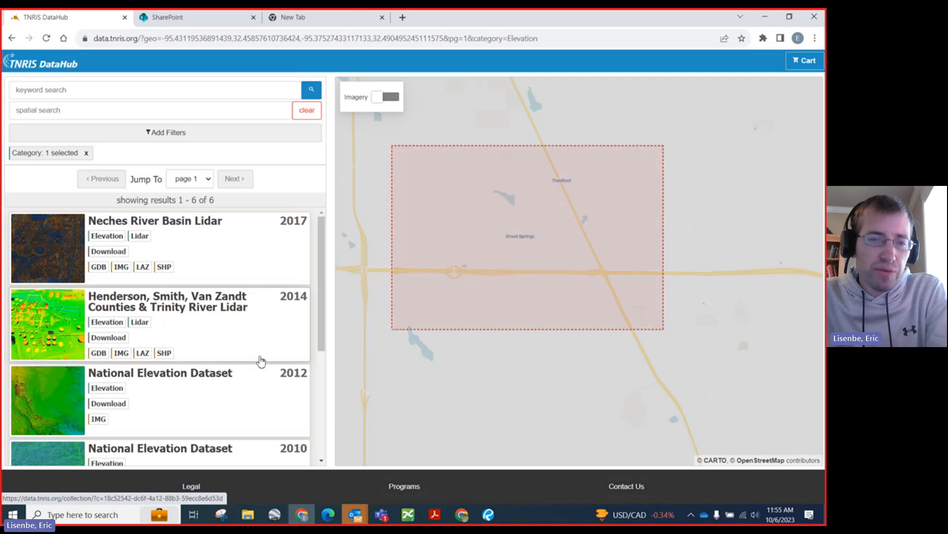
Step: Look through the filtered elevation datasets and open the 2017 Neches River Basin Lidar collection
scroll(250, 341, "down", 1)
scroll(247, 341, "down", 4)
scroll(245, 363, "up", 5)
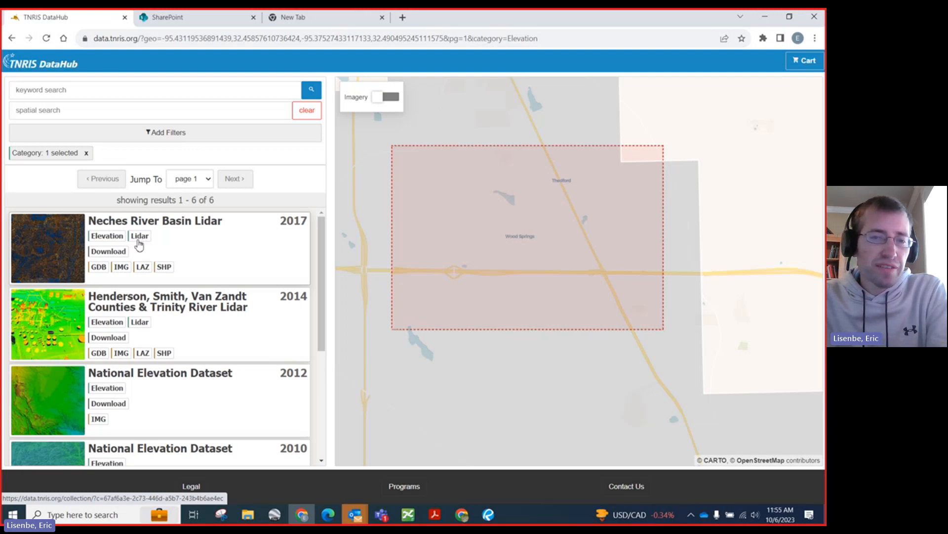
left_click(140, 237)
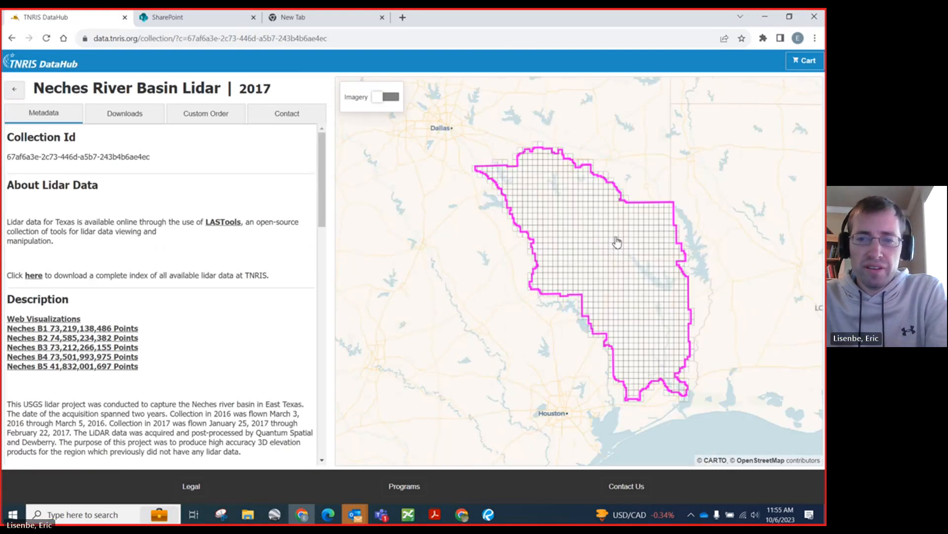
Step: Select the Mount Sylvan|NE tile south of Lindale on the map and download its Digital Elevation Model
scroll(567, 94, "up", 5)
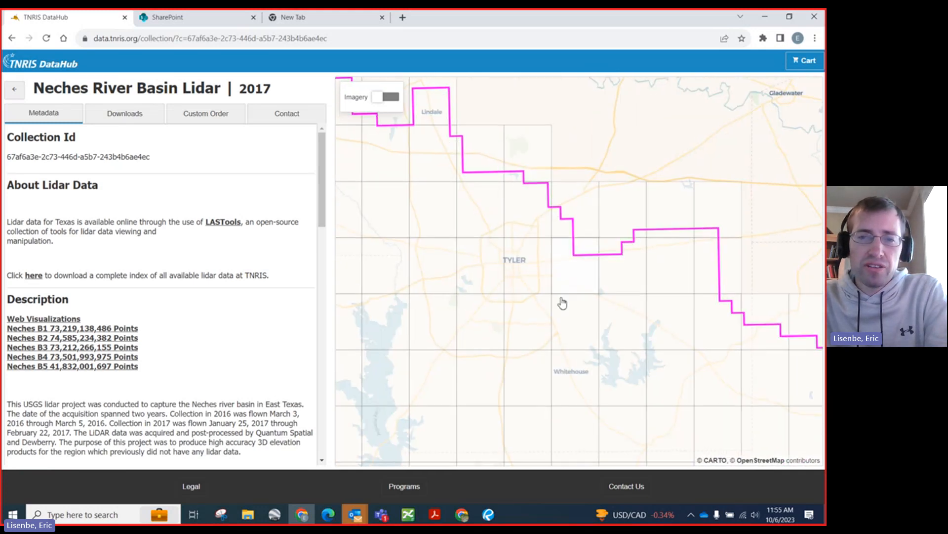
scroll(594, 349, "down", 1)
scroll(425, 153, "up", 2)
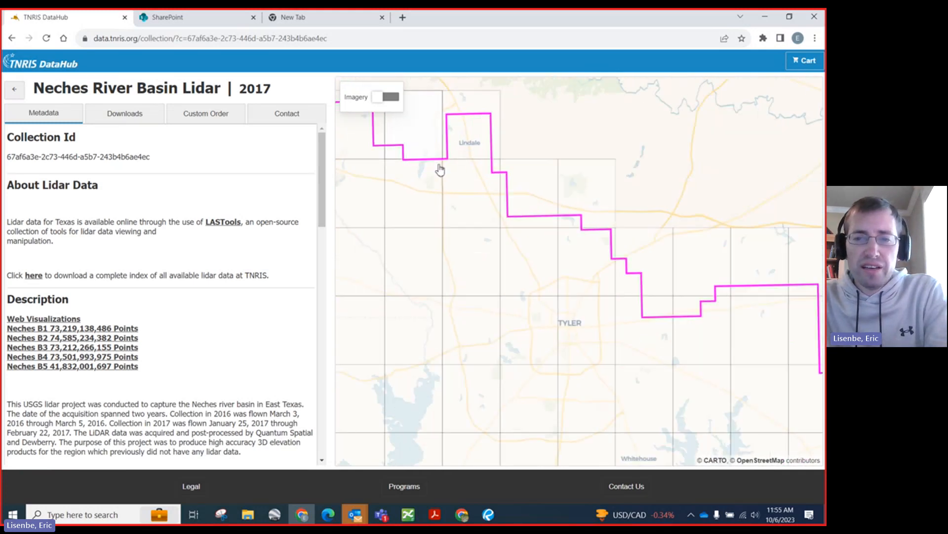
scroll(459, 192, "up", 1)
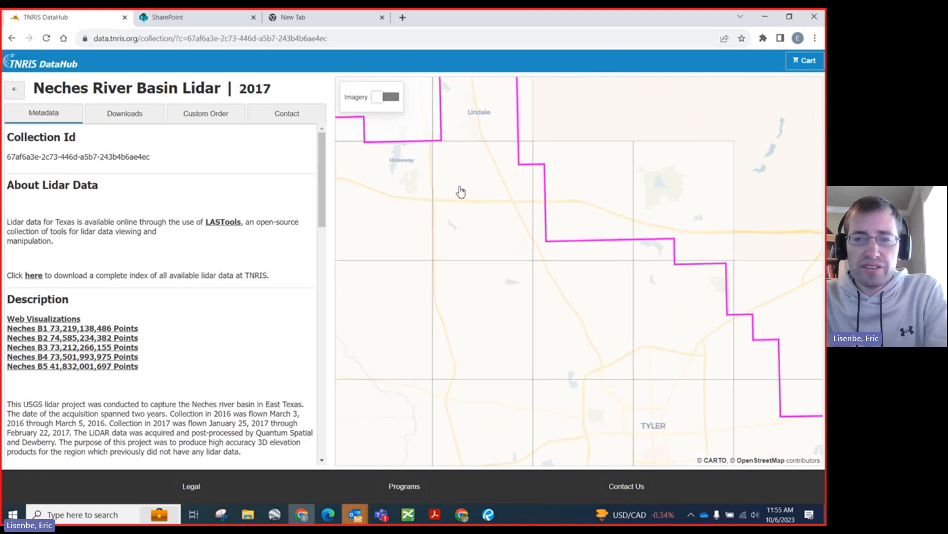
scroll(449, 166, "up", 1)
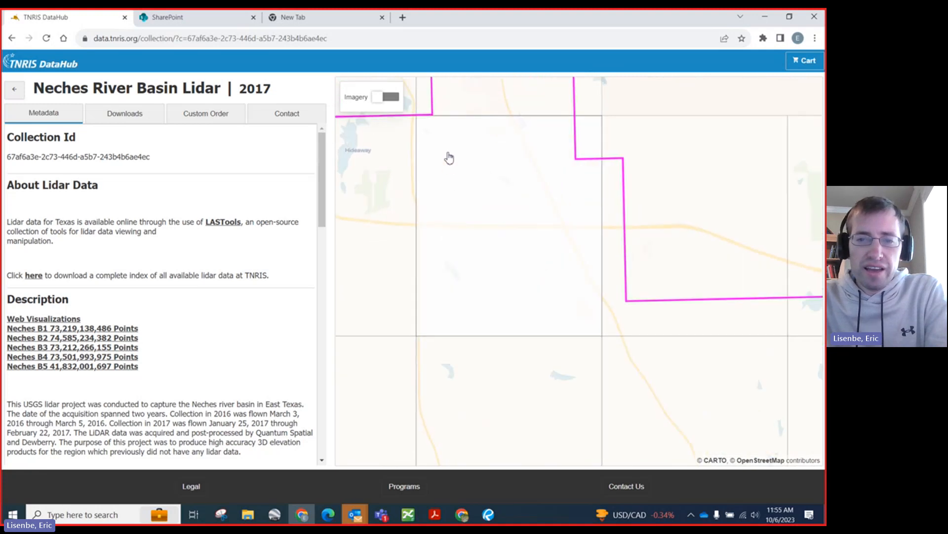
scroll(438, 140, "up", 1)
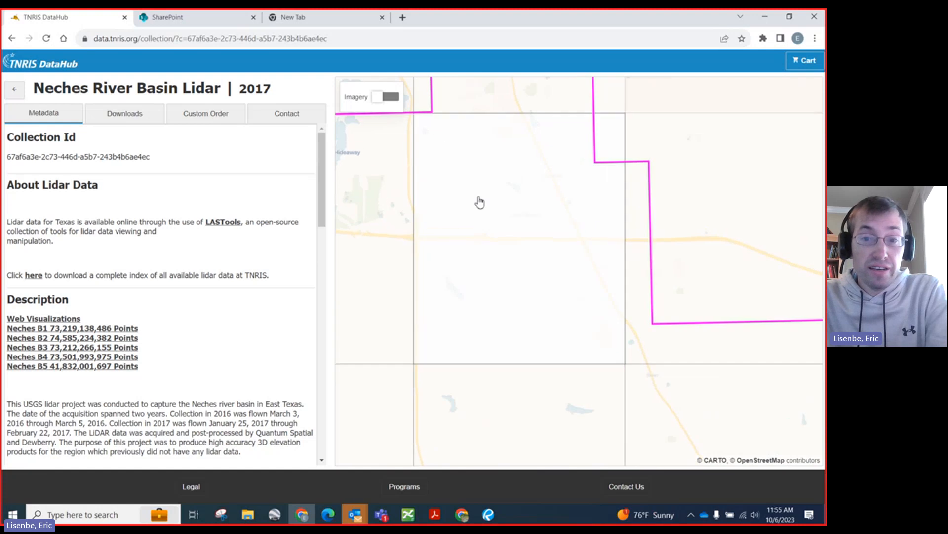
left_click(496, 204)
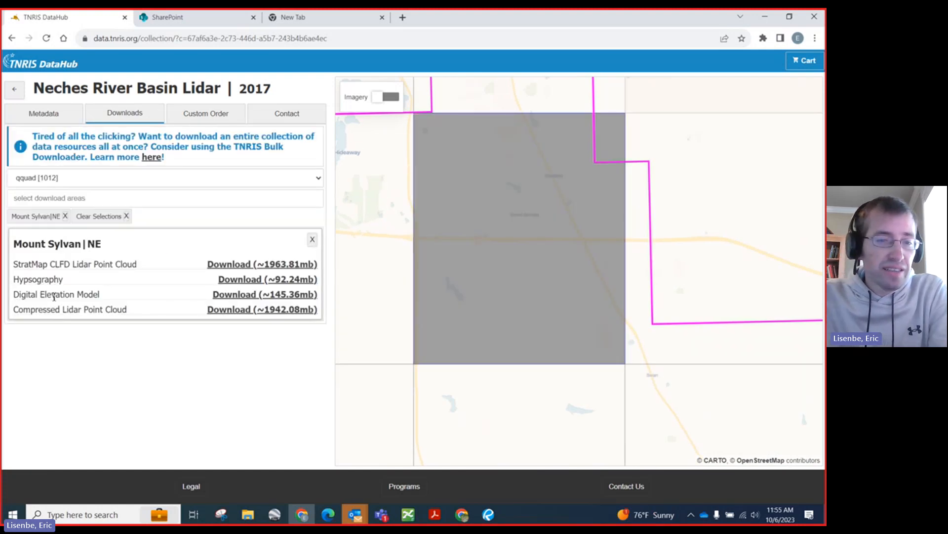
left_click(243, 295)
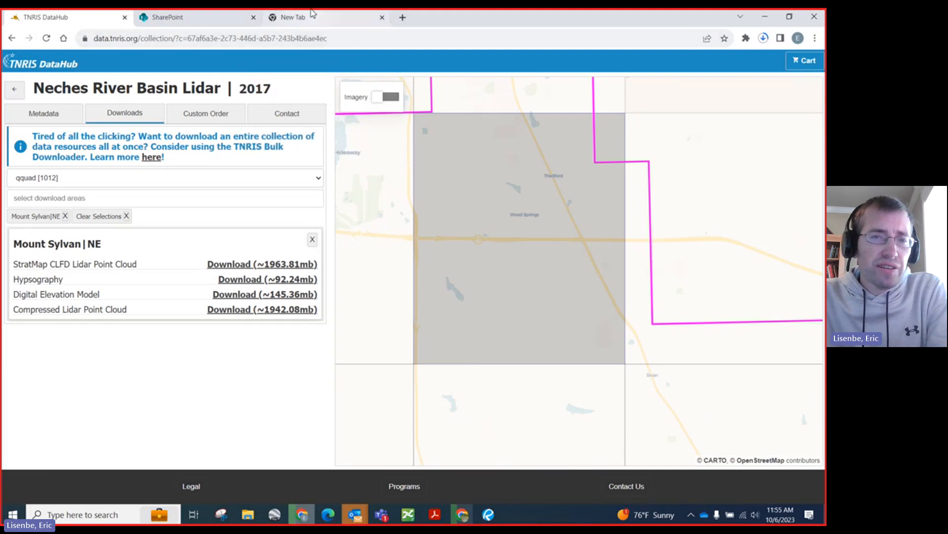
Step: Switch to Microsoft Edge and show the Spatial Reference page for ESRI:102738, NAD 1983 StatePlane Texas North Central FIPS 4202 Feet
left_click(340, 15)
left_click(59, 17)
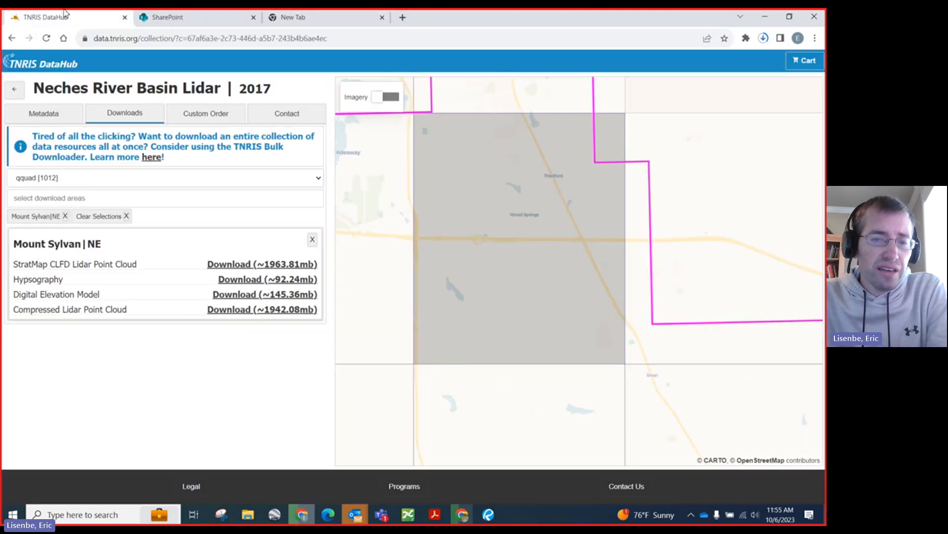
left_click(328, 515)
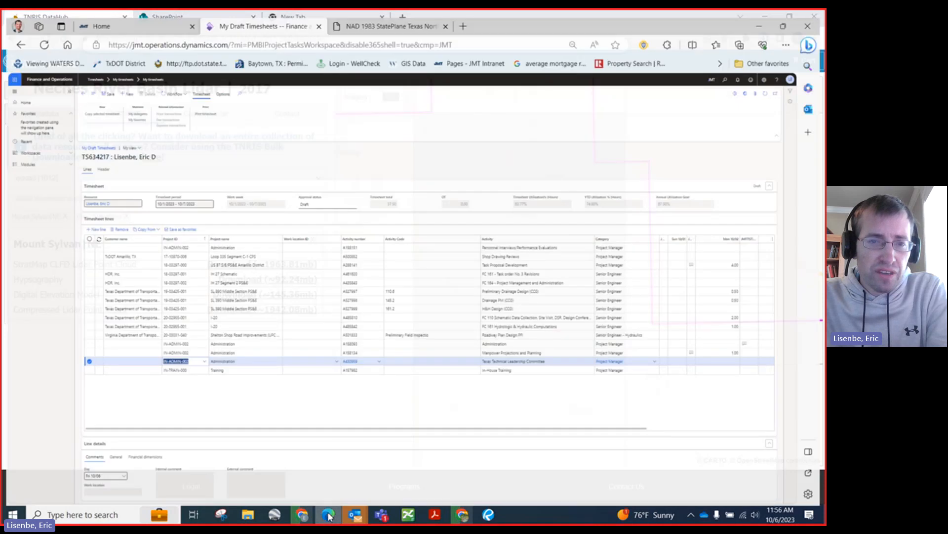
left_click(378, 16)
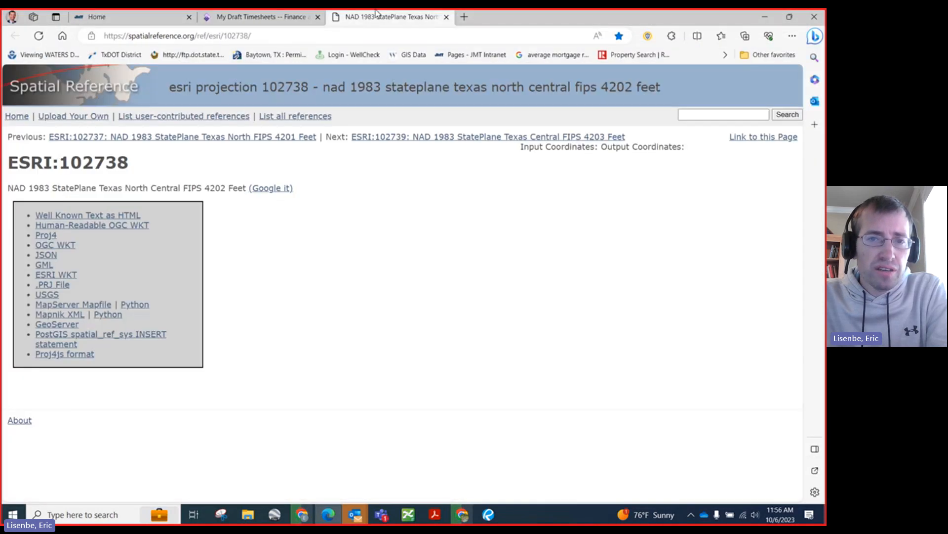
left_click(315, 36)
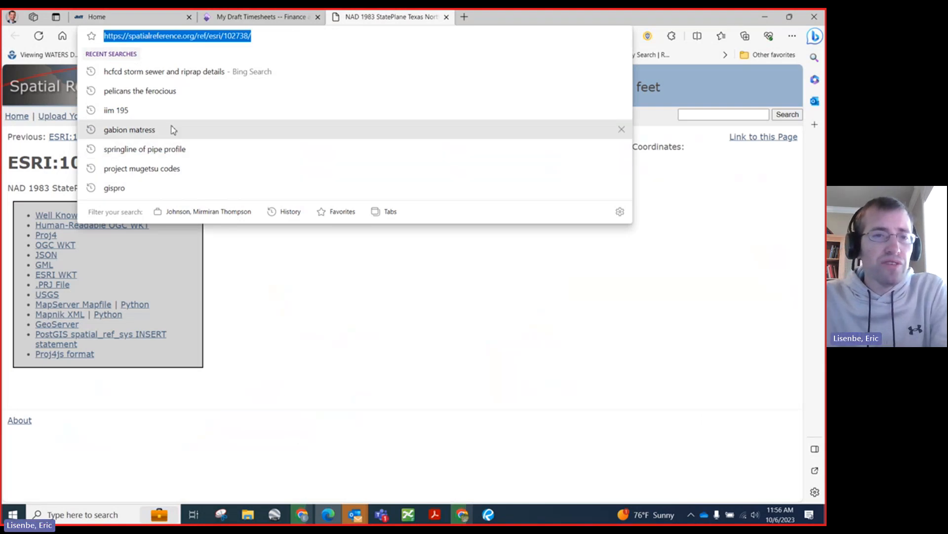
left_click(350, 411)
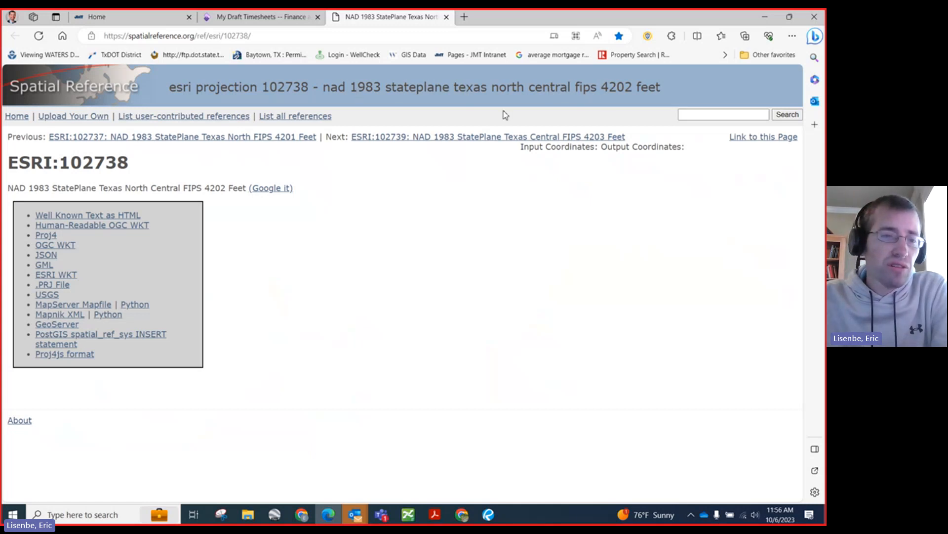
Step: Download the .PRJ file for the ESRI:102738 projection
left_click(65, 288)
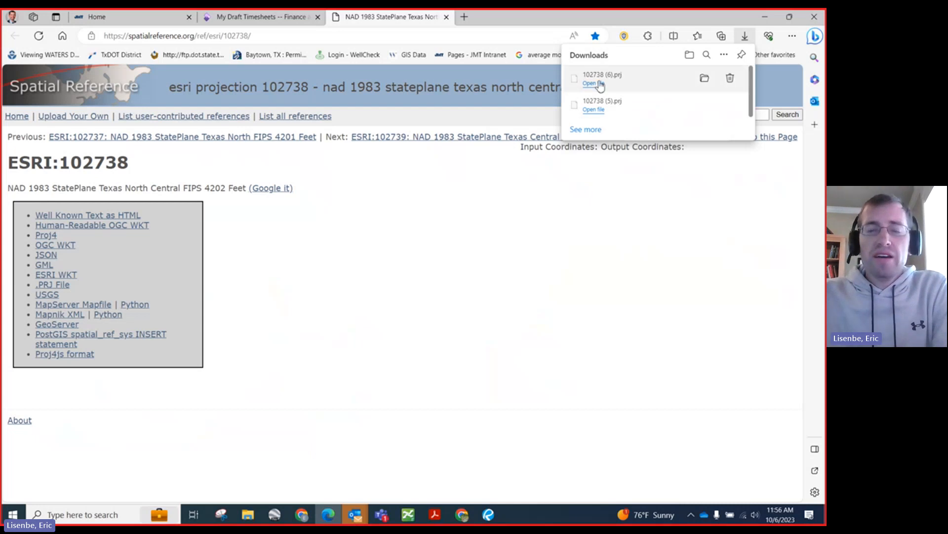
left_click(403, 387)
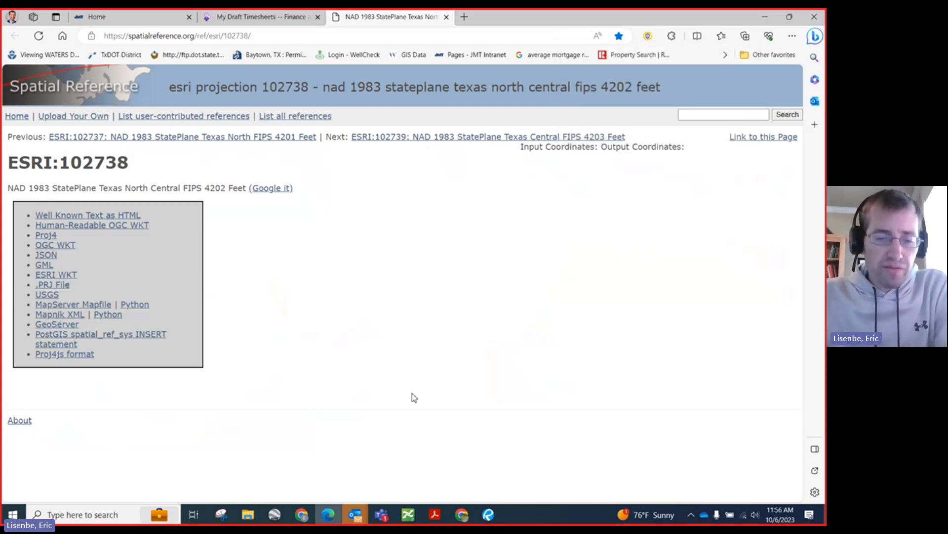
Step: Find HEC-RAS 6.3 among the installed programs and launch it
left_click(12, 514)
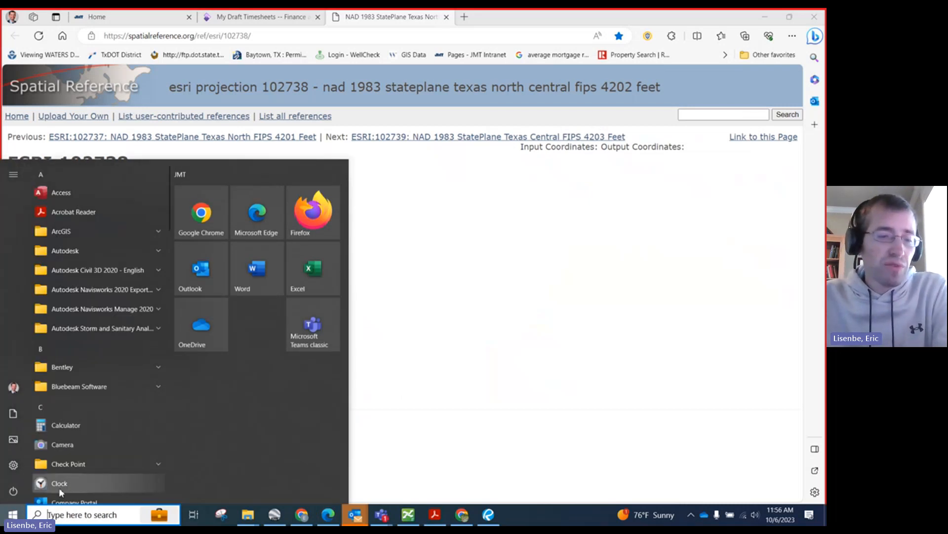
left_click(13, 515)
left_click(13, 516)
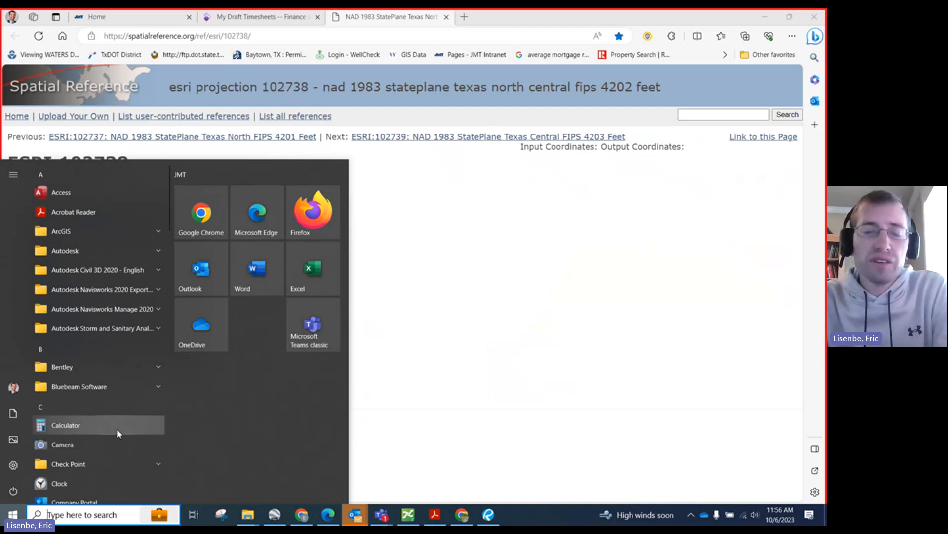
type("hec")
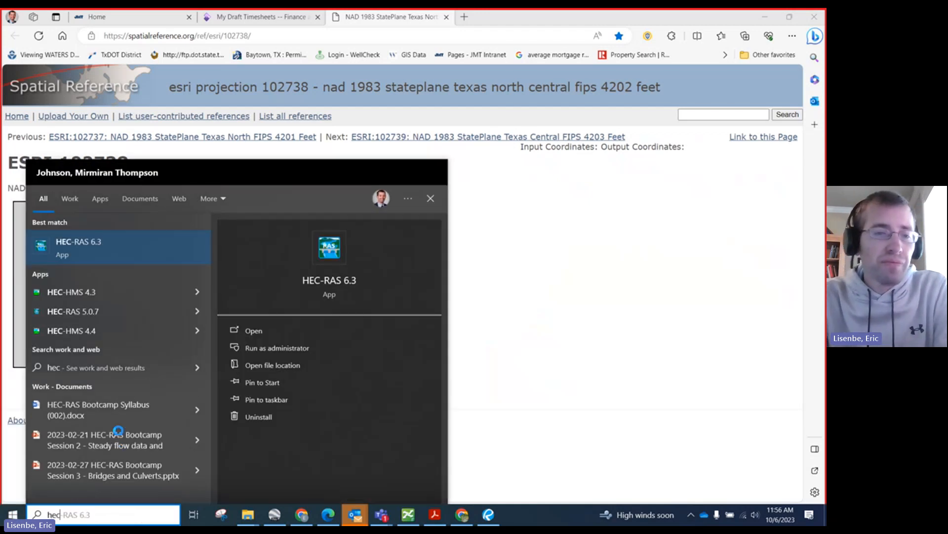
left_click(75, 242)
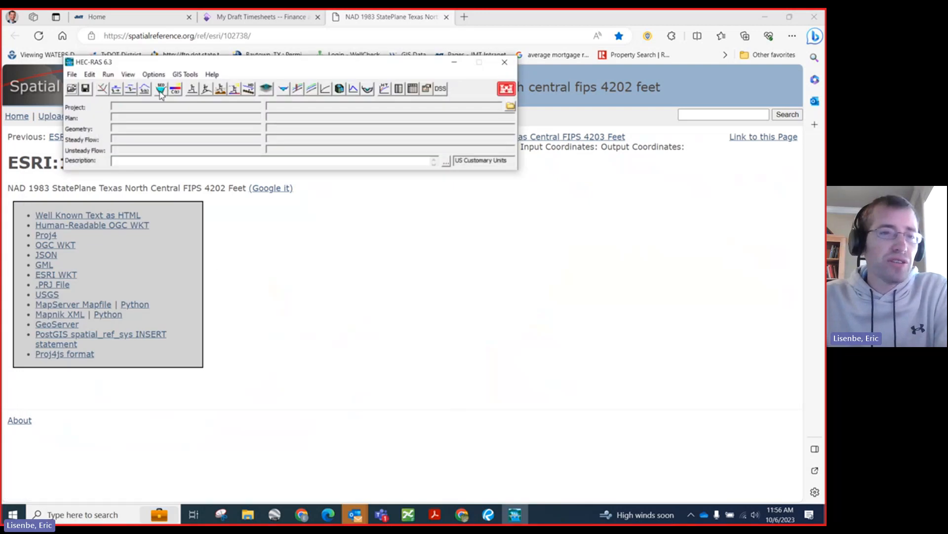
Step: Begin saving the project under a new name and create the folder Prairie_Creek_Demo2 in C:\HEC-RAS\6.3
left_click(73, 75)
left_click(97, 123)
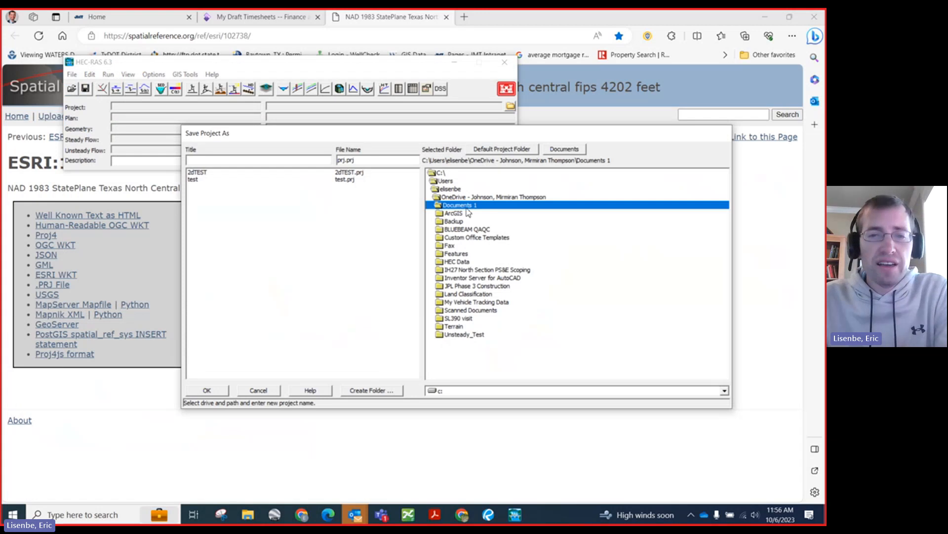
double_click(441, 174)
double_click(454, 245)
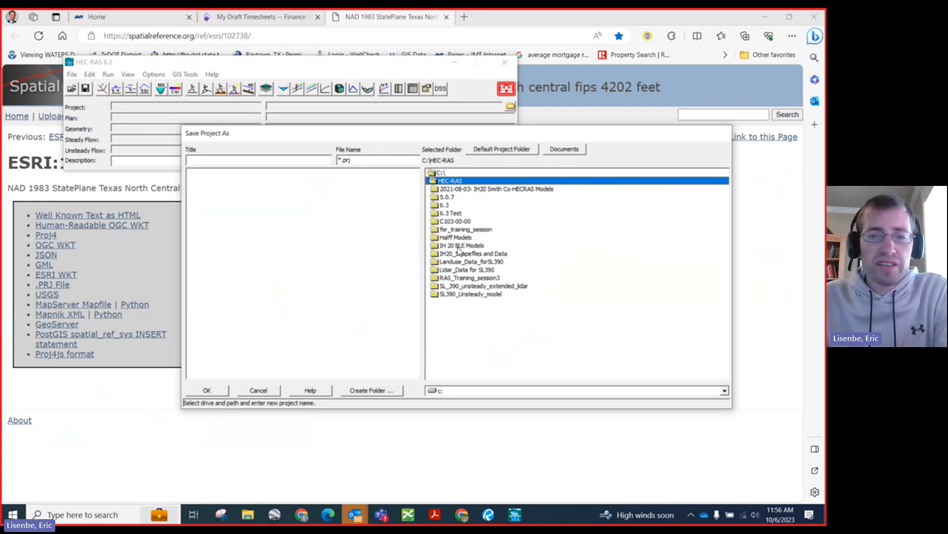
double_click(442, 205)
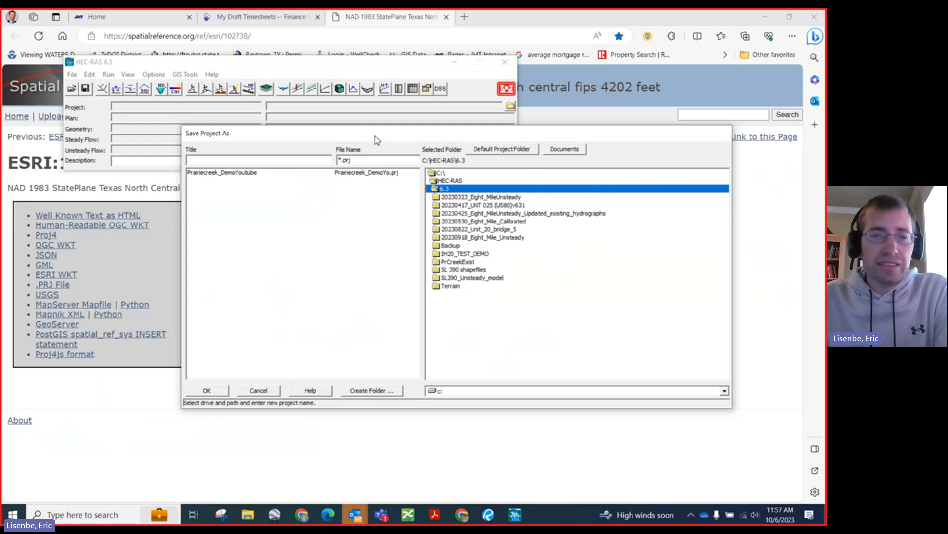
left_click_drag(360, 139, 322, 144)
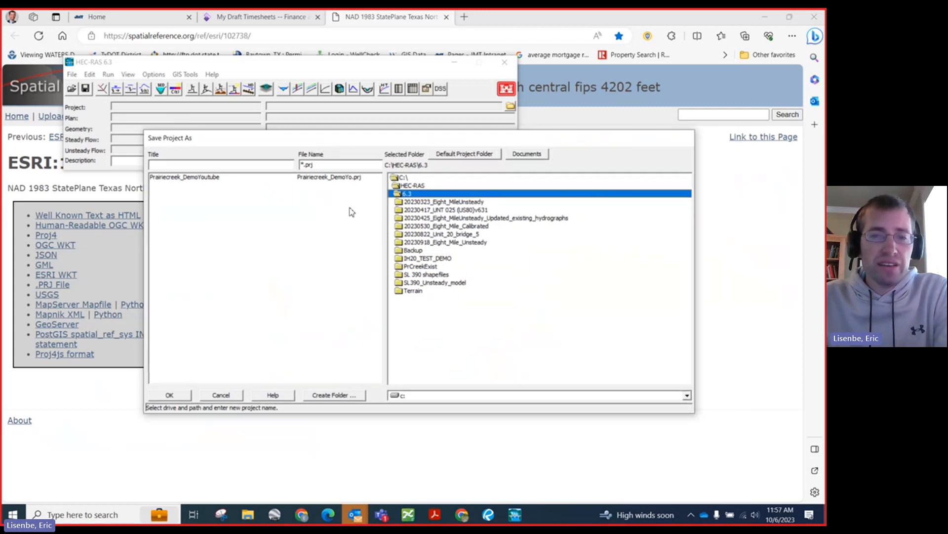
left_click(322, 397)
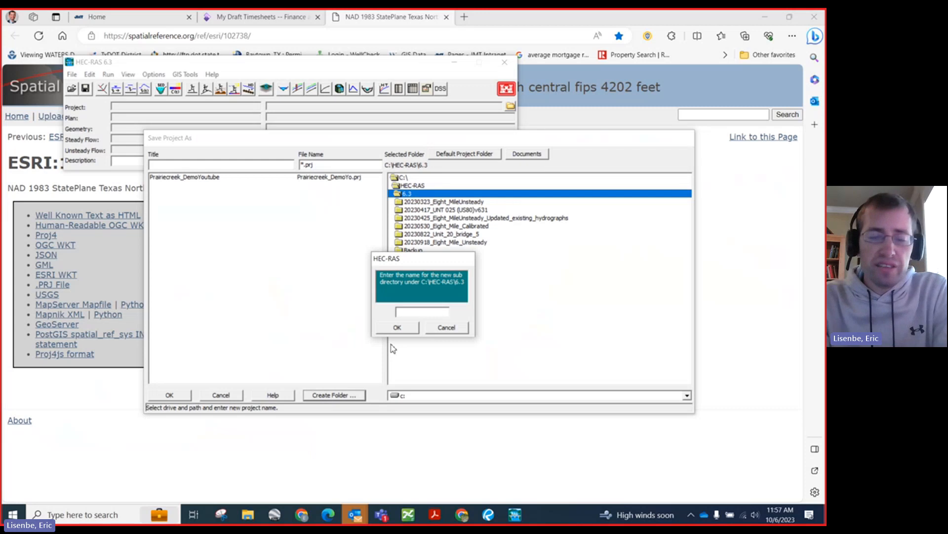
type("Pr")
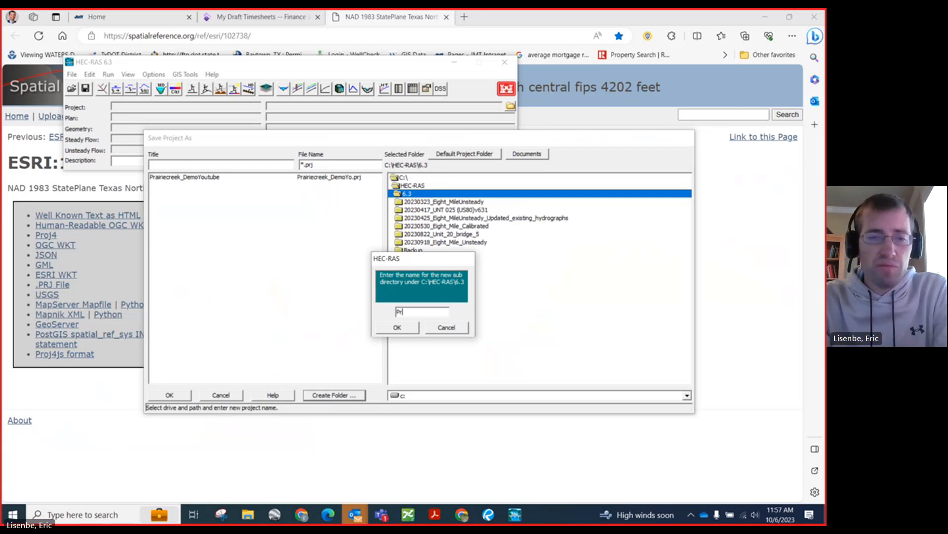
type("airie_Creek")
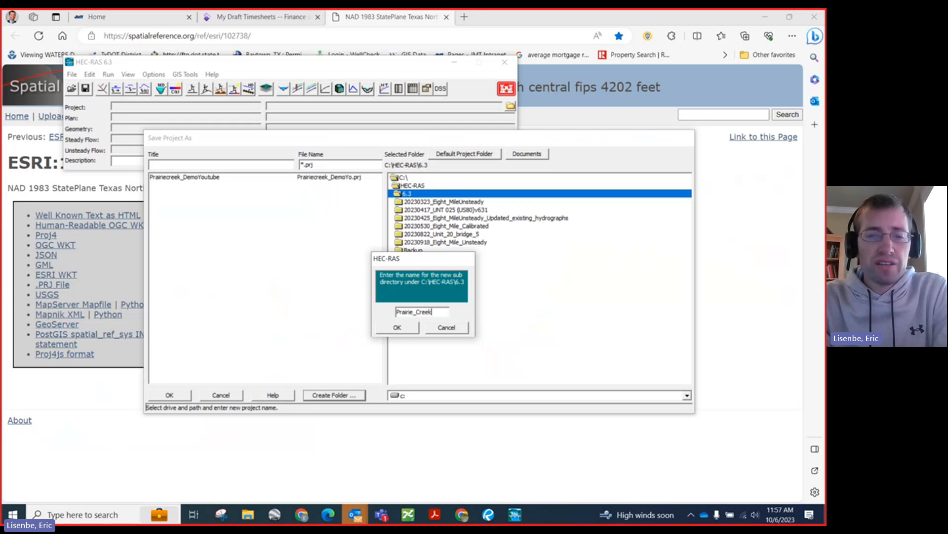
type("_Demo2")
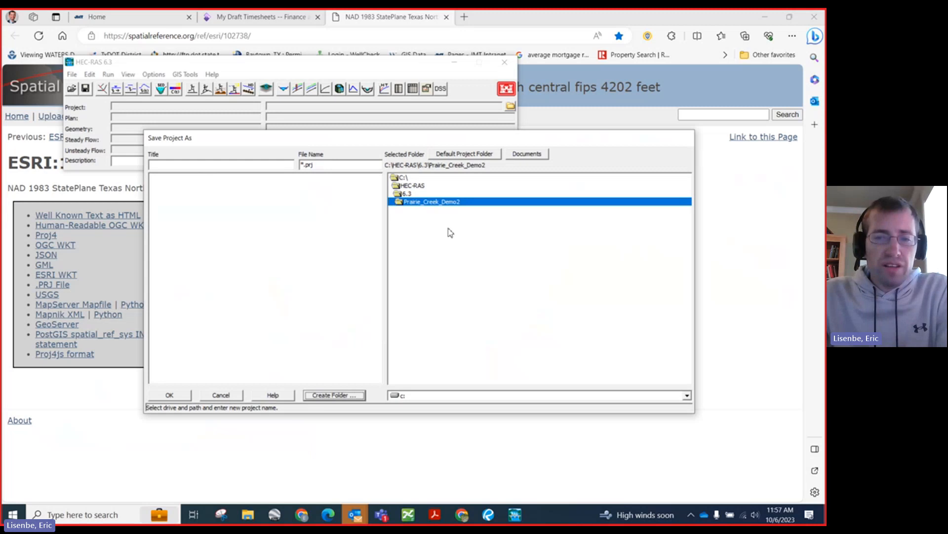
Step: Title the project Prairie_Creek and save it in the Prairie_Creek_Demo2 folder
left_click(224, 166)
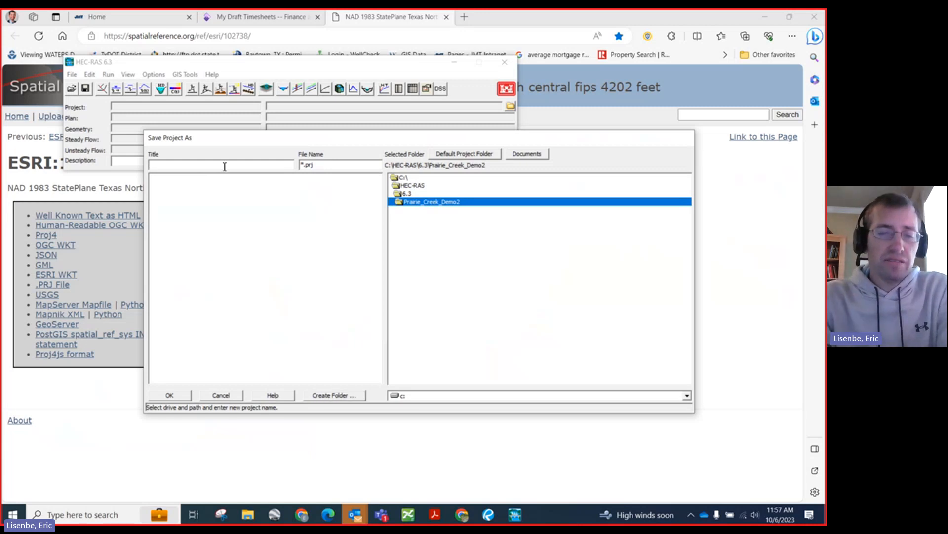
type("Prairiec")
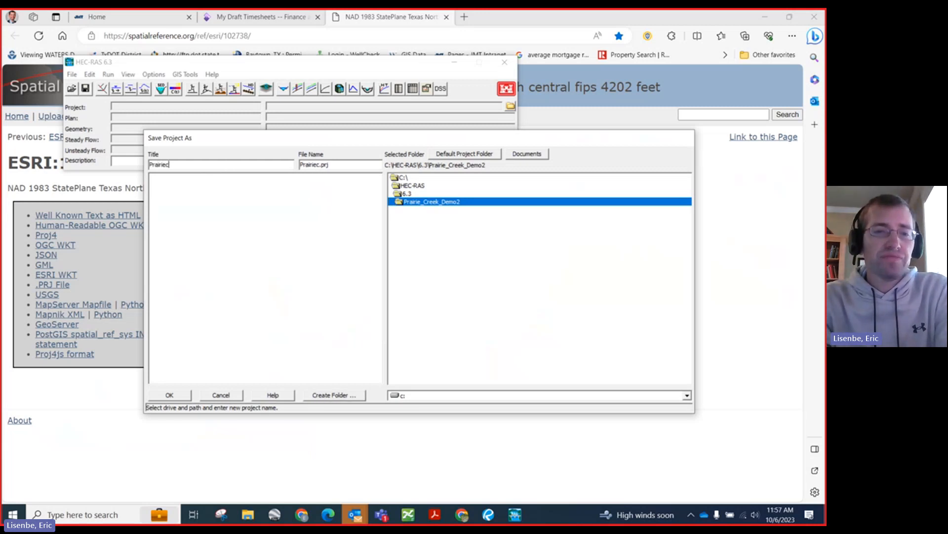
key("BackSpace")
type("_Cr")
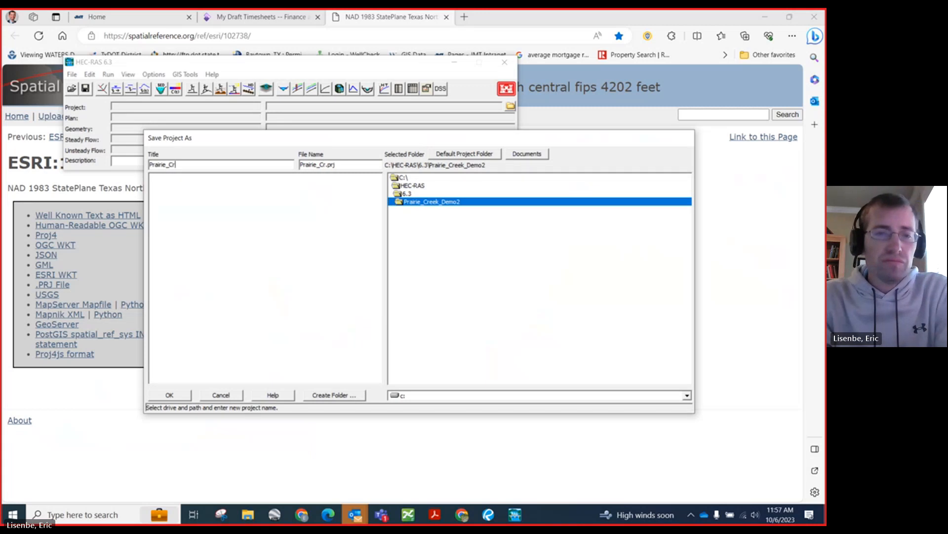
type("eek")
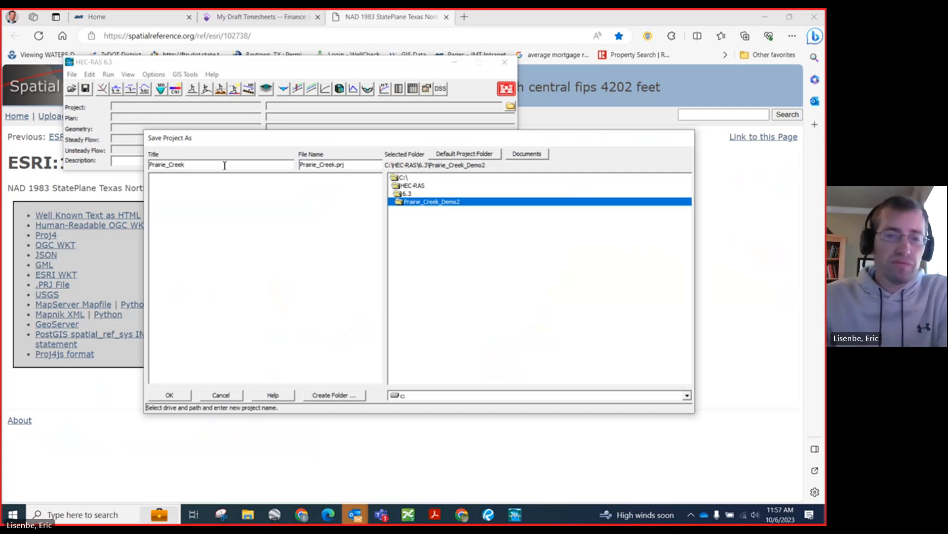
left_click(179, 398)
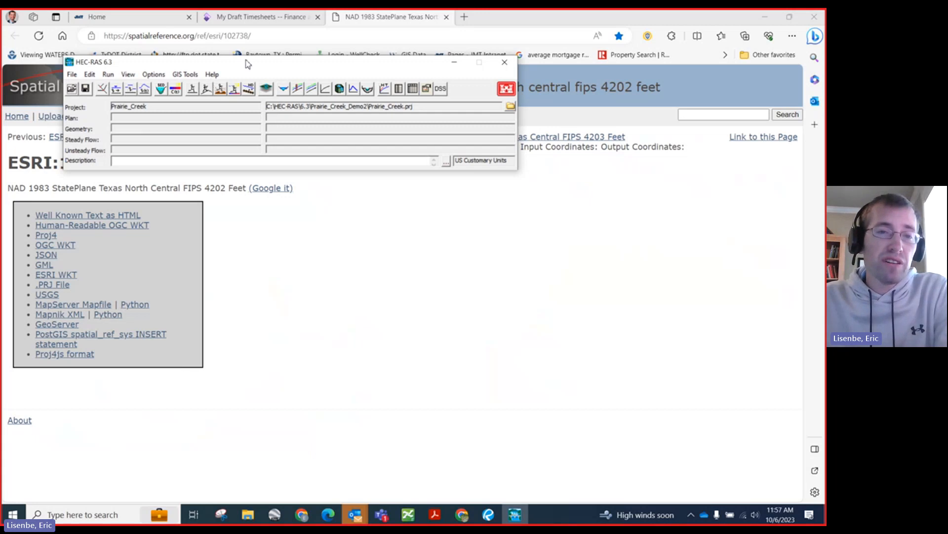
Step: Open the Geometric Data editor for the project and clear the meeting window from in front of it
left_click_drag(248, 64, 356, 157)
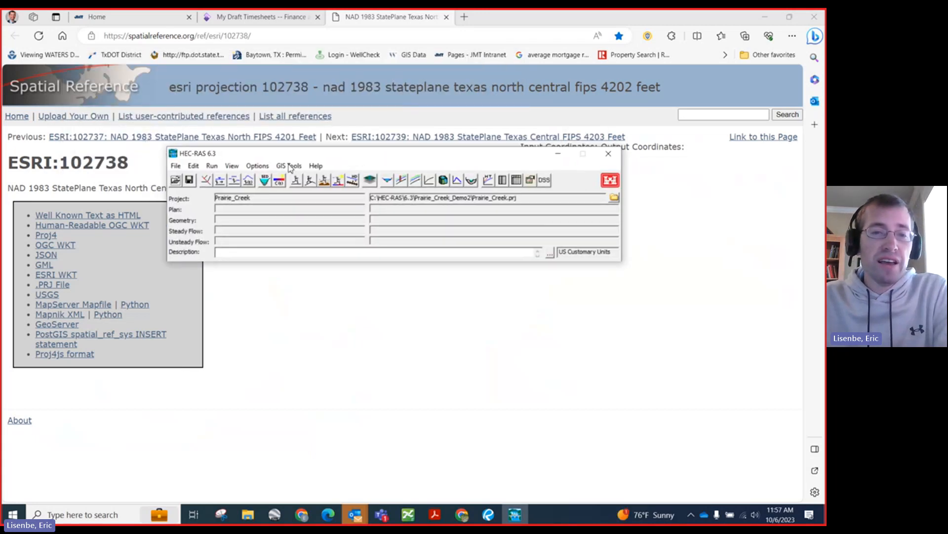
left_click(203, 183)
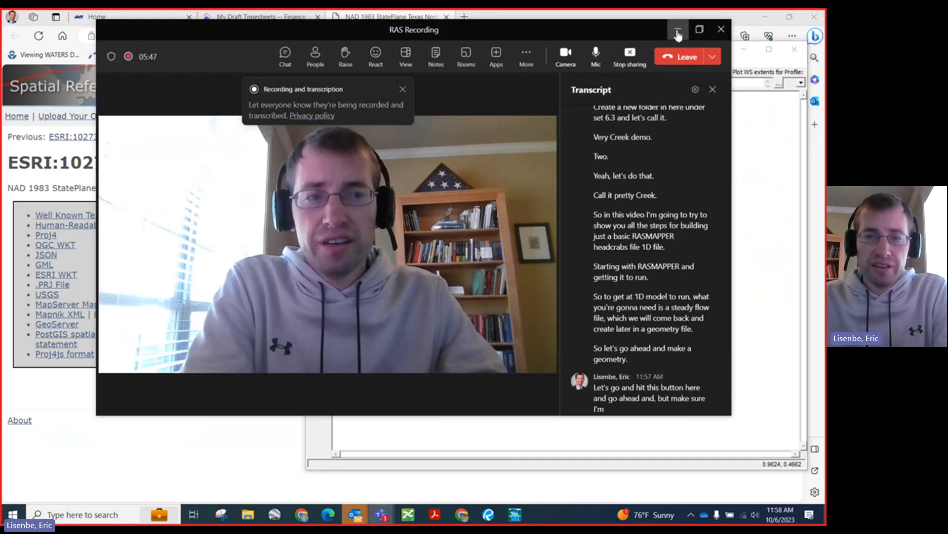
left_click(678, 33)
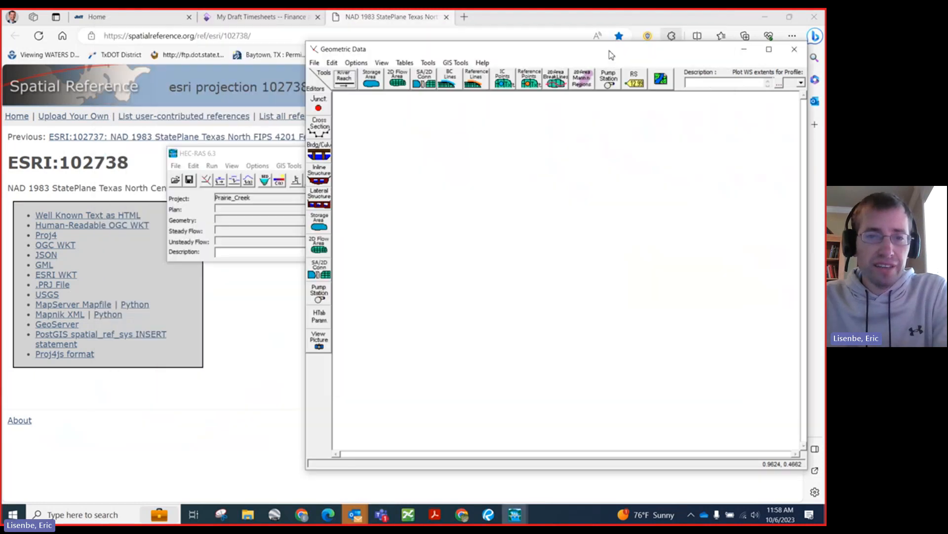
left_click_drag(377, 51, 213, 68)
Step: Save the geometry data with the title Prairie_Creek_Existing and close the geometry editor
left_click(189, 79)
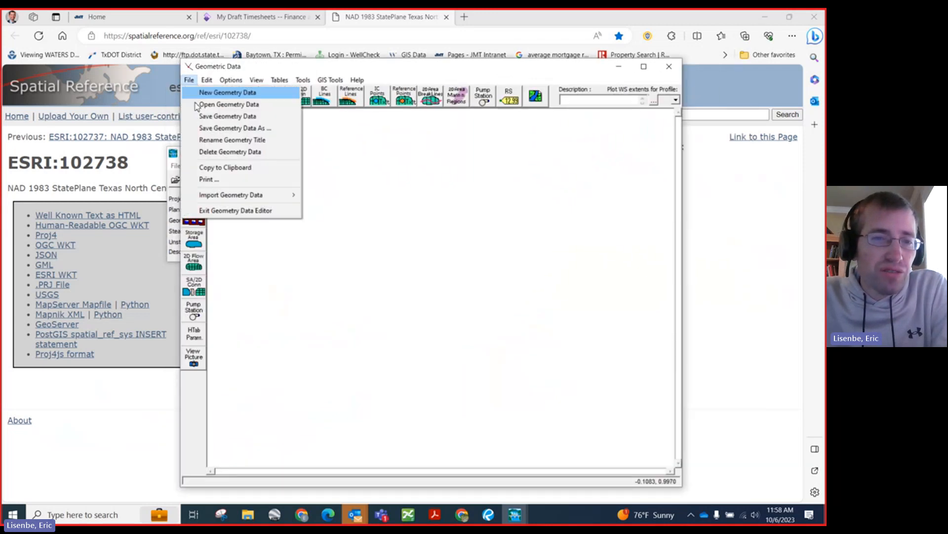
left_click(209, 128)
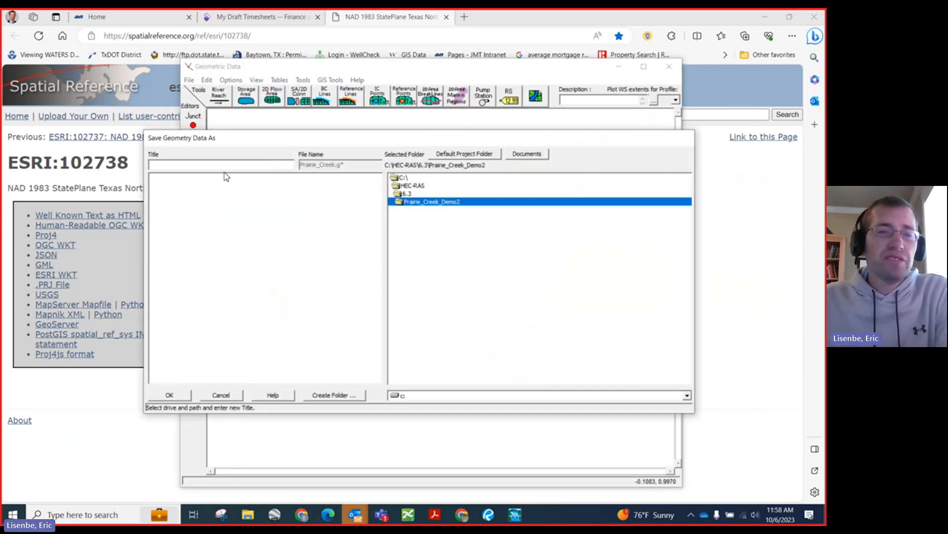
type("Prai")
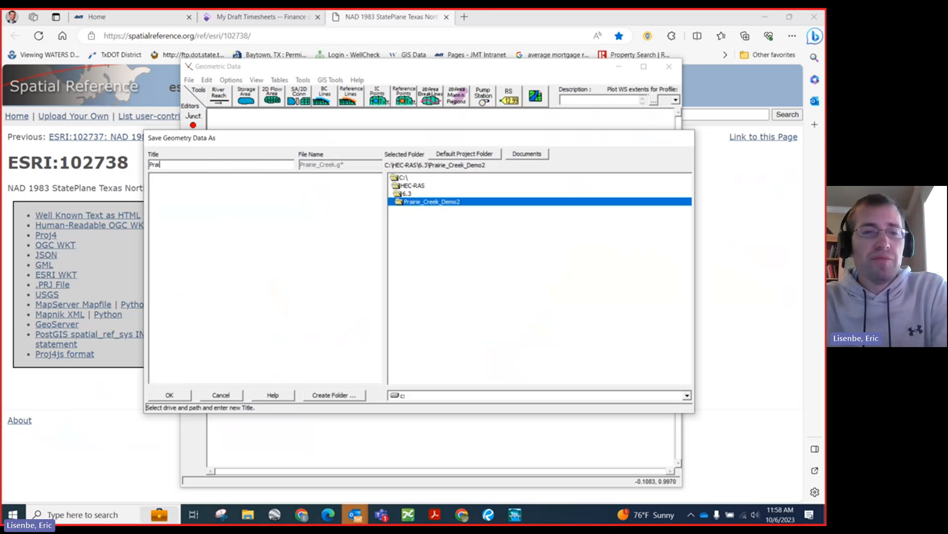
type("nie_Cre")
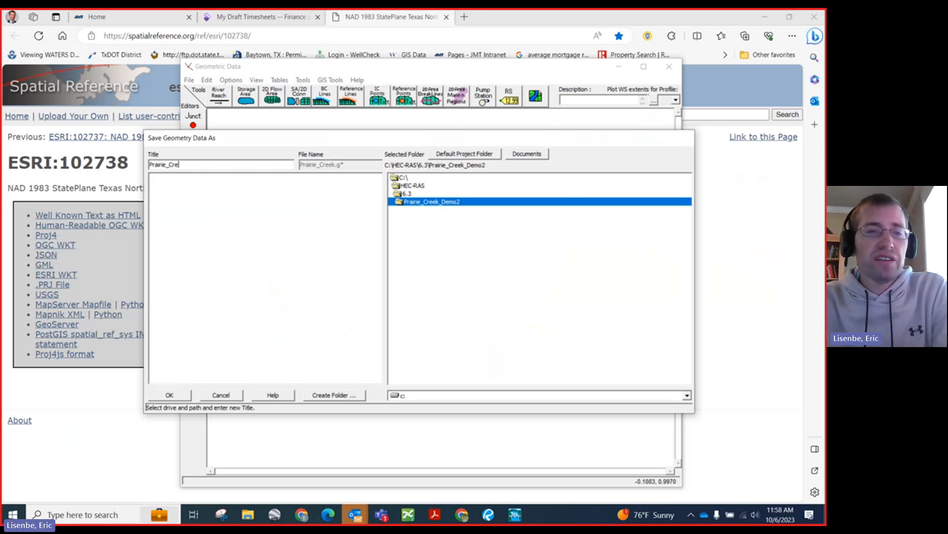
type("ek_Existing")
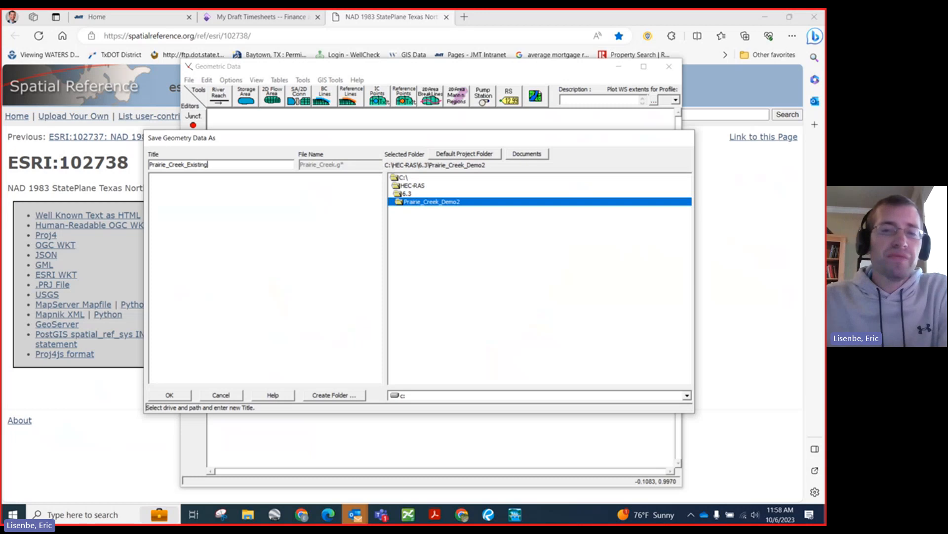
left_click(170, 395)
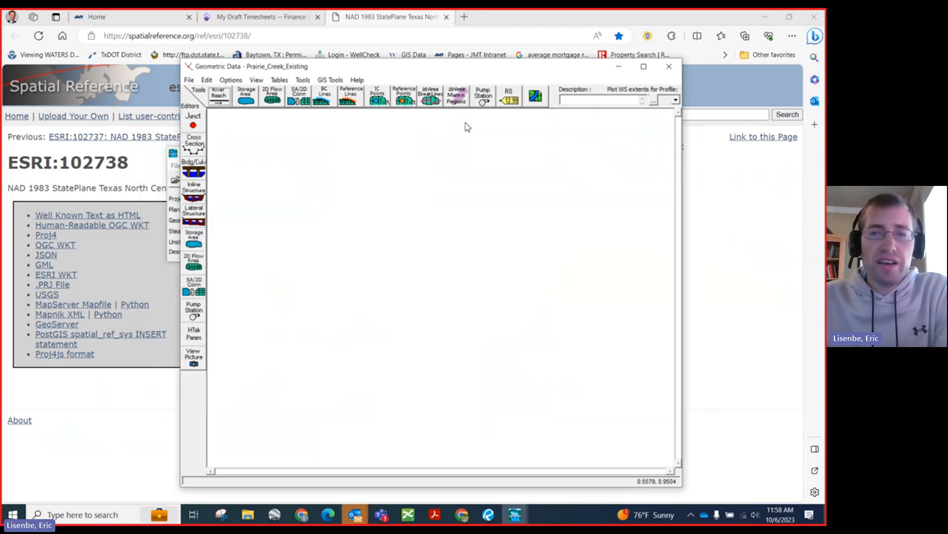
left_click(664, 73)
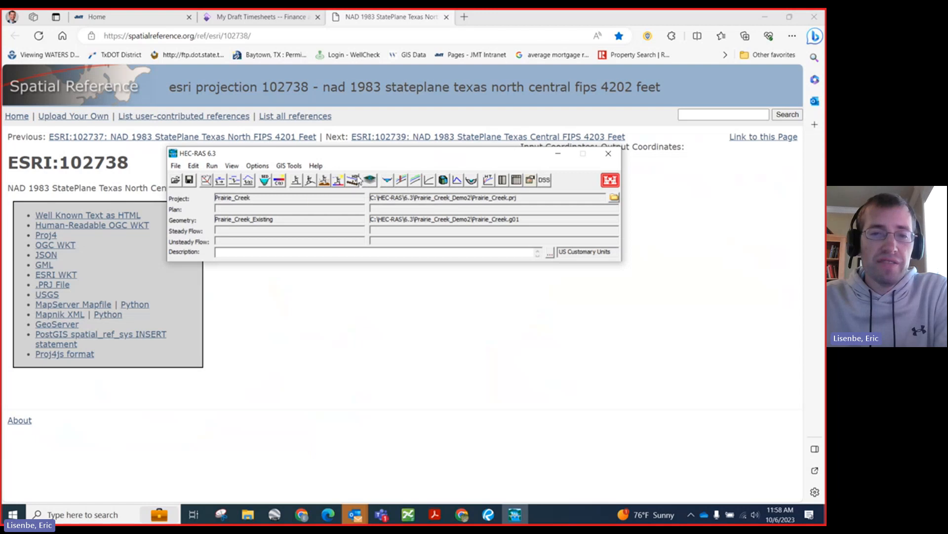
Step: Open RAS Mapper and check the Geometries group for the Prairie_Creek_Existing geometry
left_click_drag(361, 157, 343, 181)
left_click(351, 201)
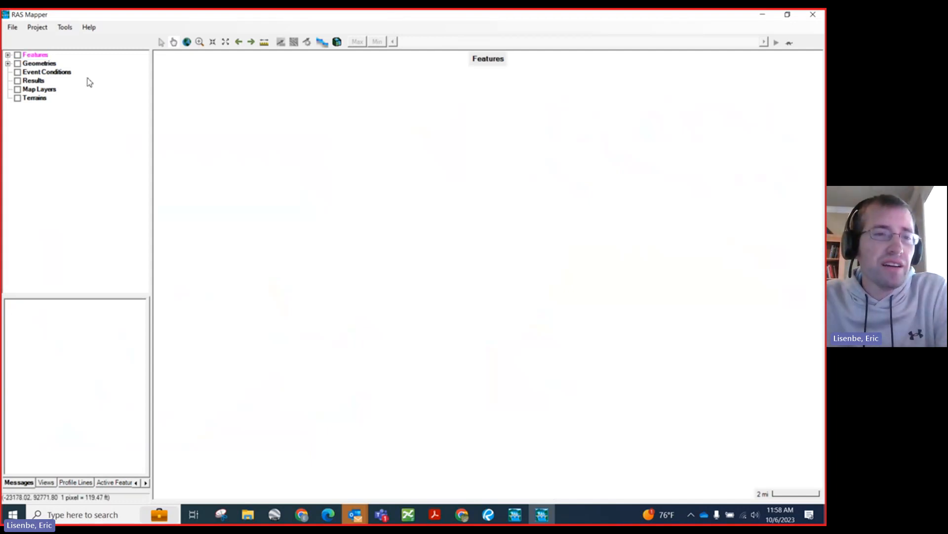
left_click(7, 64)
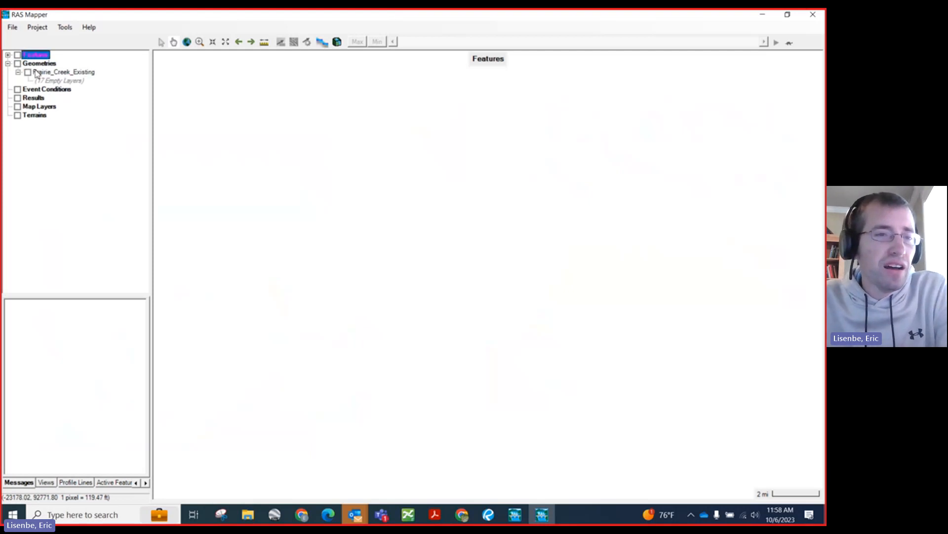
left_click(7, 64)
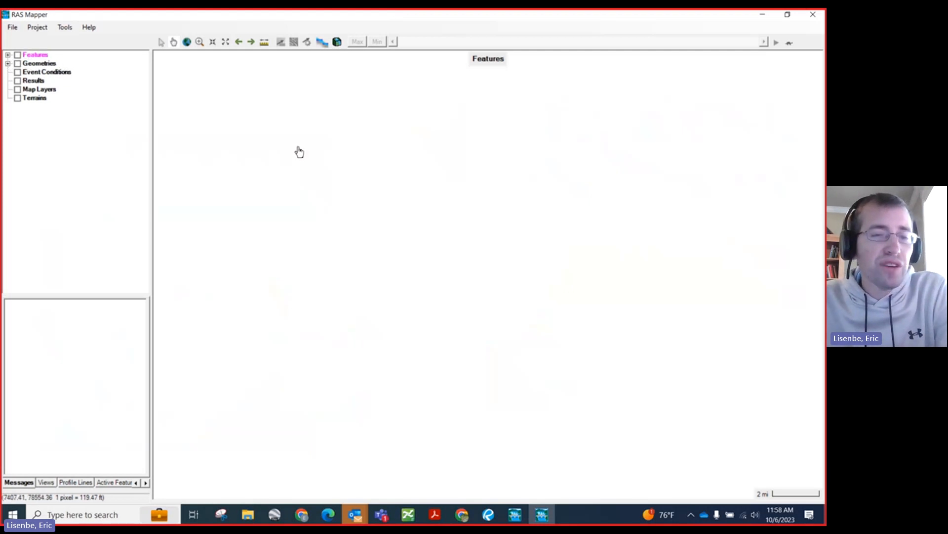
Step: Set the project's coordinate reference system from the projection file 102738 (6).prj in the Downloads folder
left_click(39, 32)
left_click(60, 39)
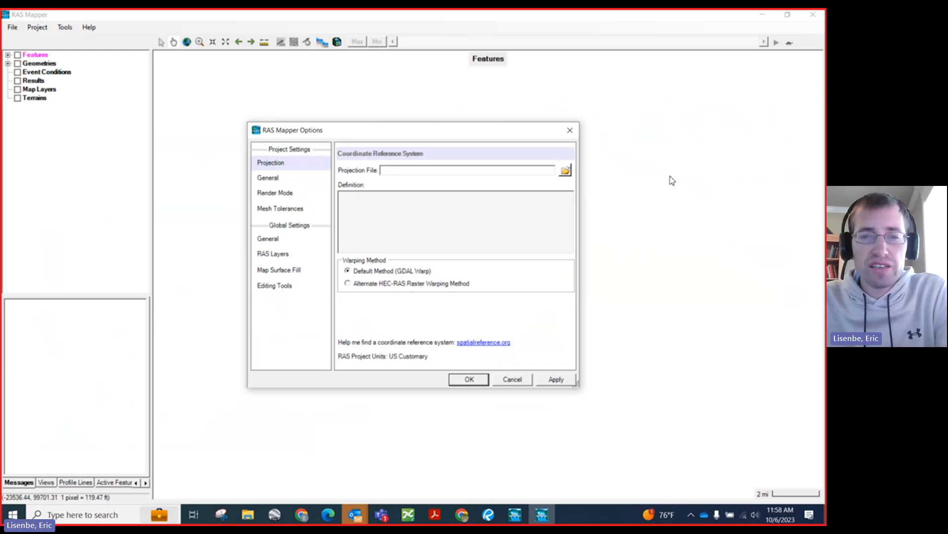
left_click(565, 171)
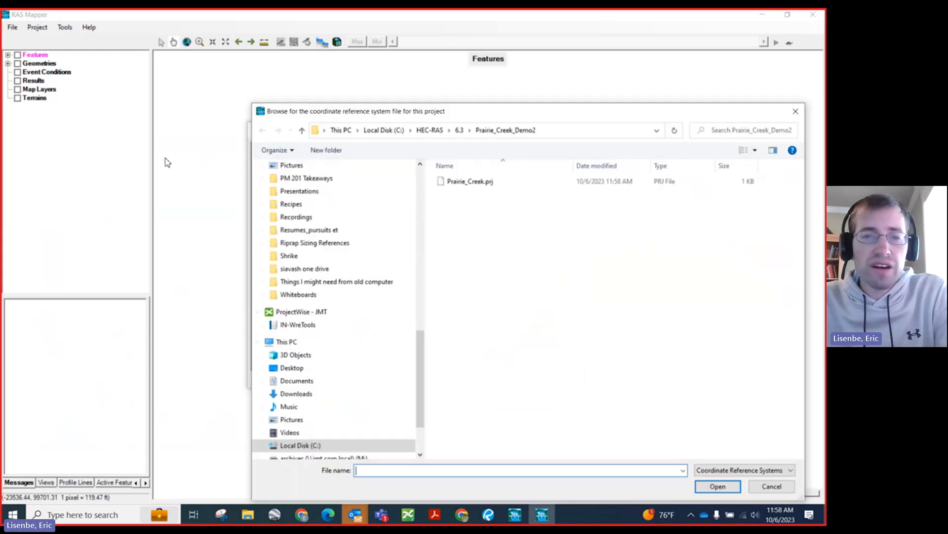
scroll(307, 253, "up", 10)
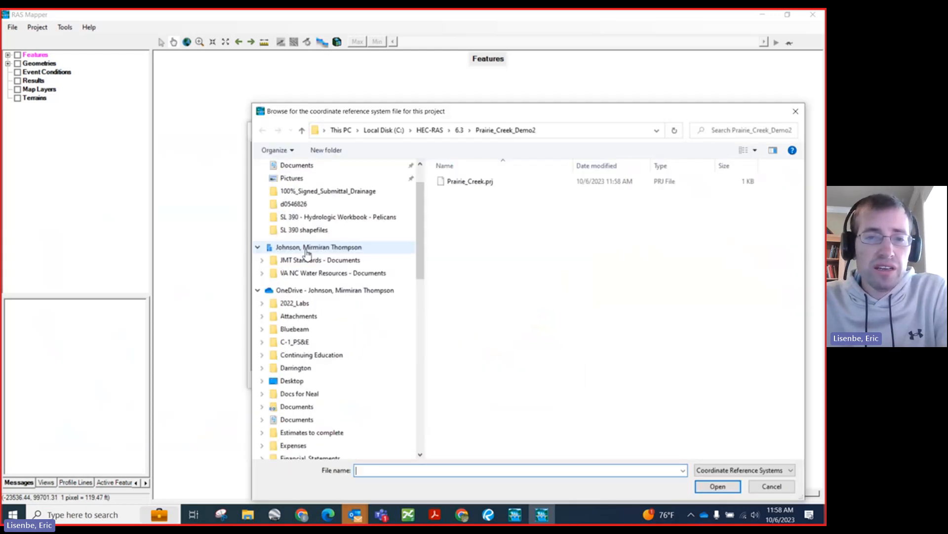
scroll(306, 253, "up", 2)
left_click(296, 199)
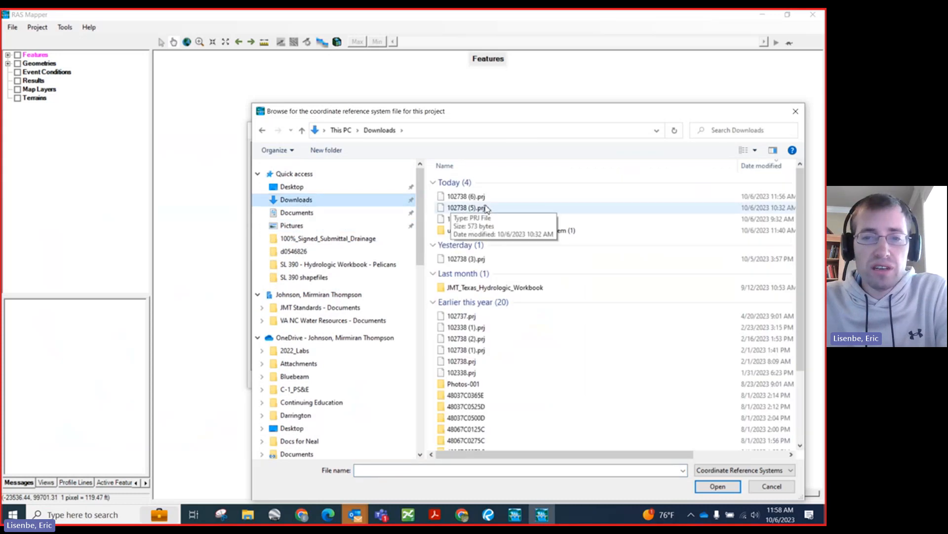
left_click(470, 196)
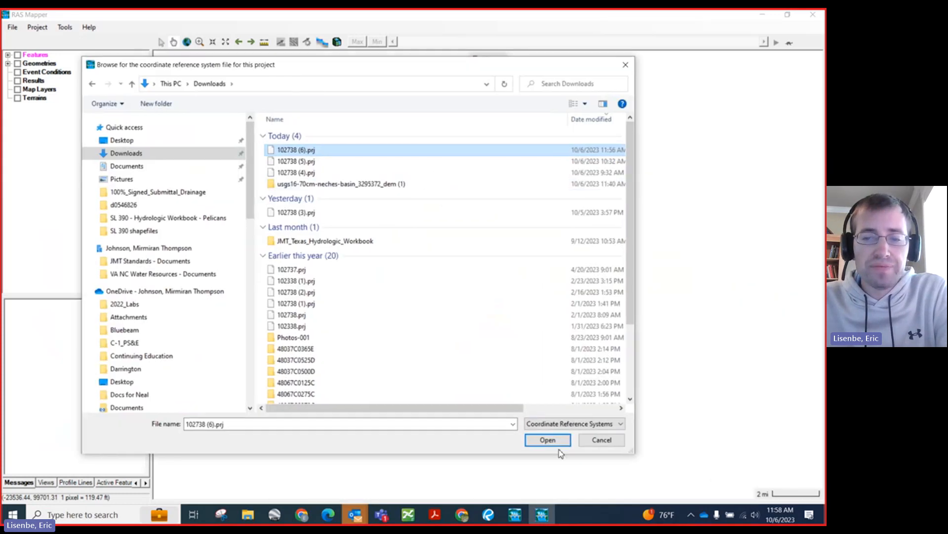
left_click(718, 486)
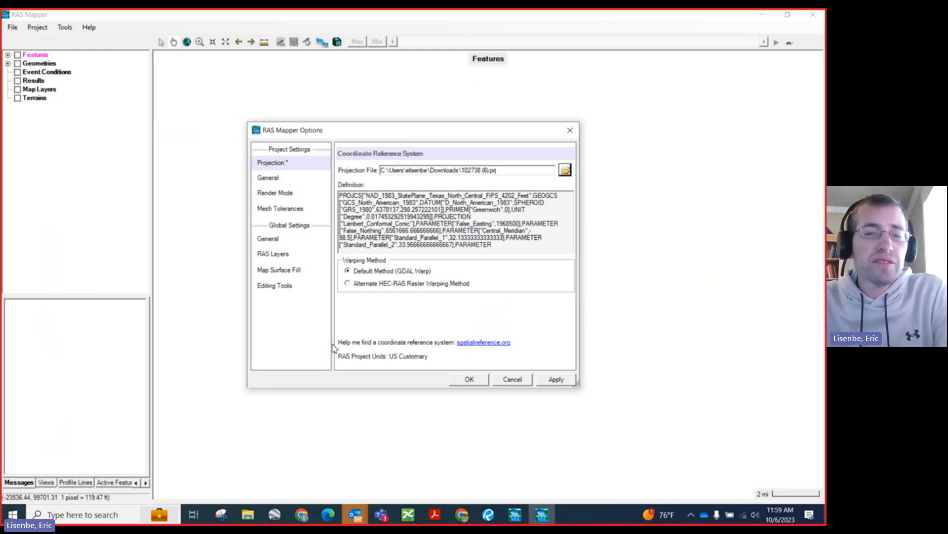
left_click(468, 379)
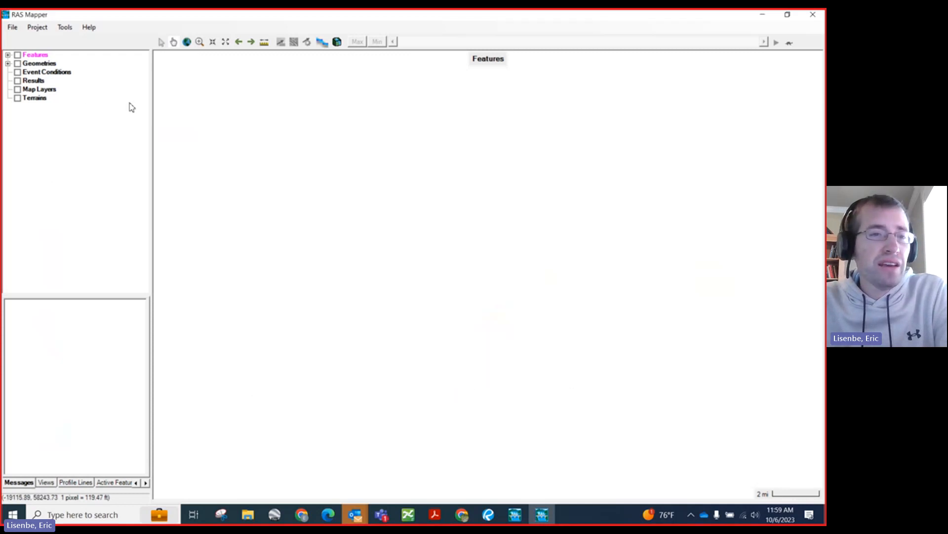
Step: Start a new RAS terrain and add every .img raster from the downloaded usgs16-70cm-neches-basin_3295372_dem (1) folder as input
left_click(31, 98)
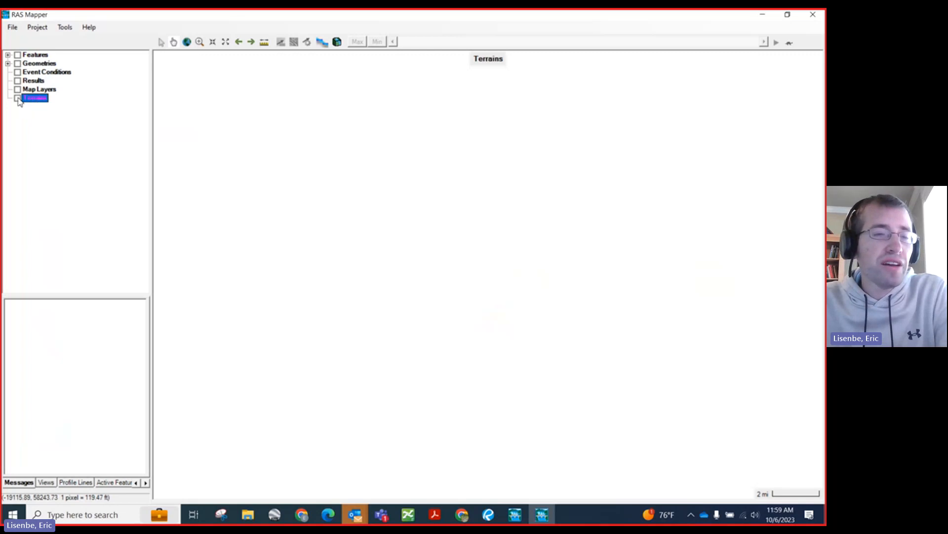
right_click(39, 99)
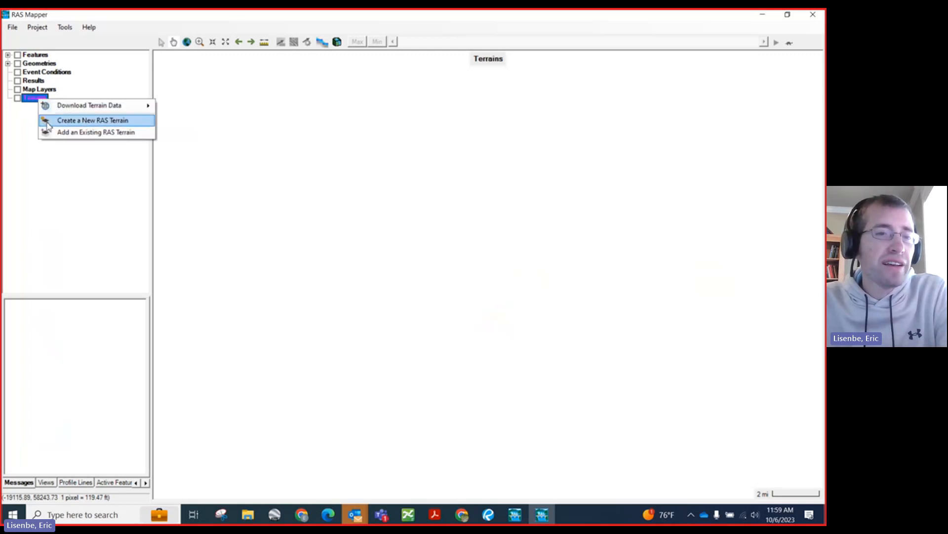
left_click(68, 121)
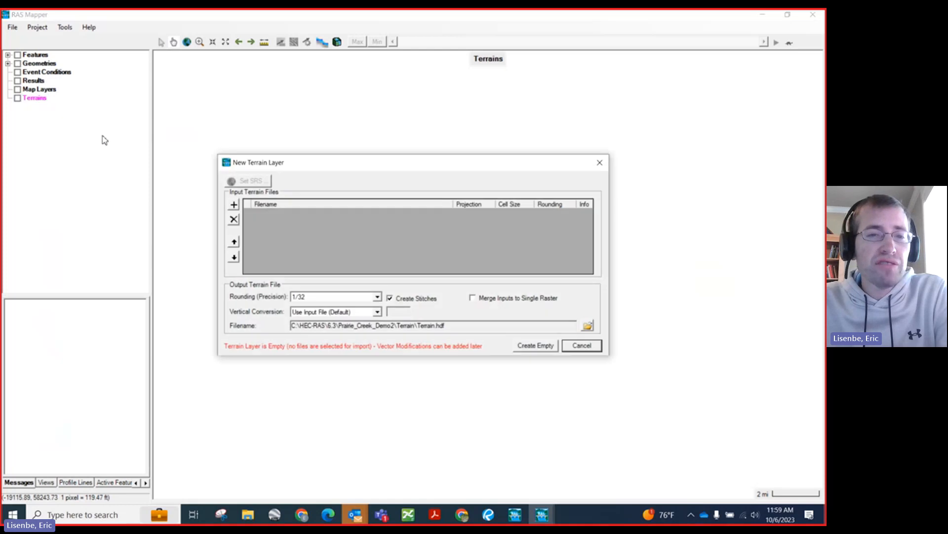
left_click(234, 205)
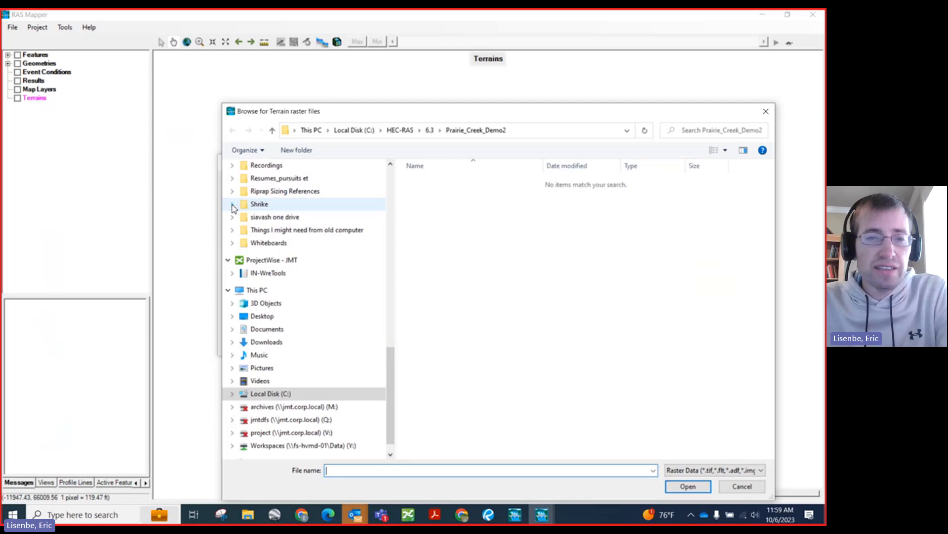
left_click_drag(411, 112, 285, 86)
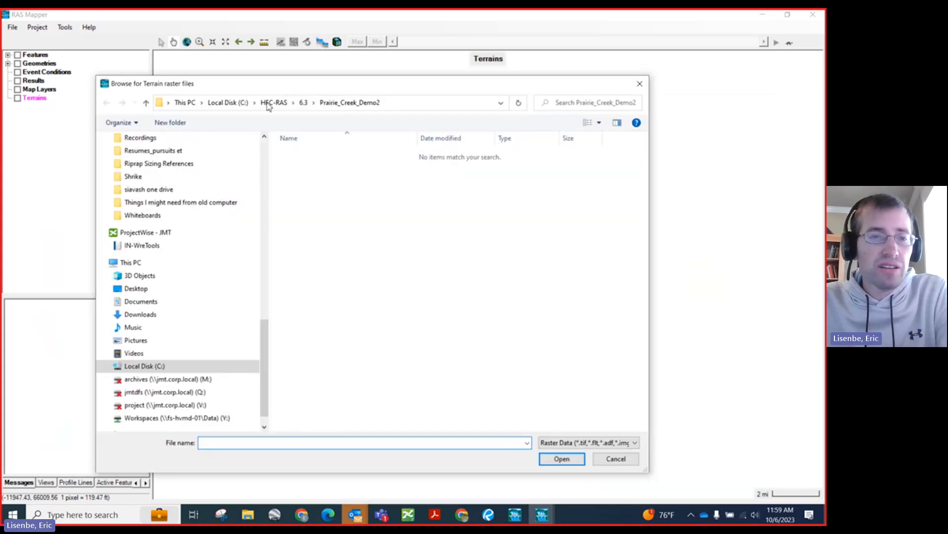
scroll(165, 333, "up", 10)
left_click(141, 172)
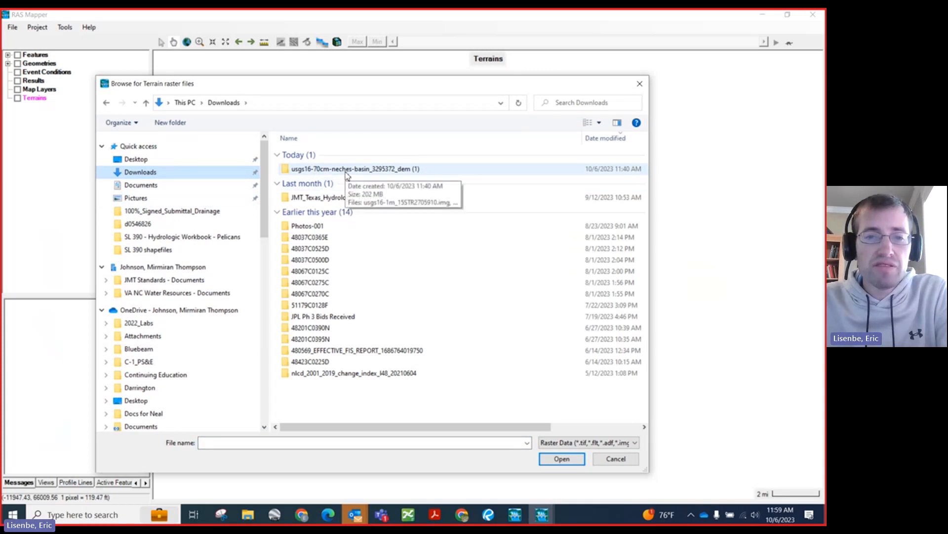
double_click(345, 171)
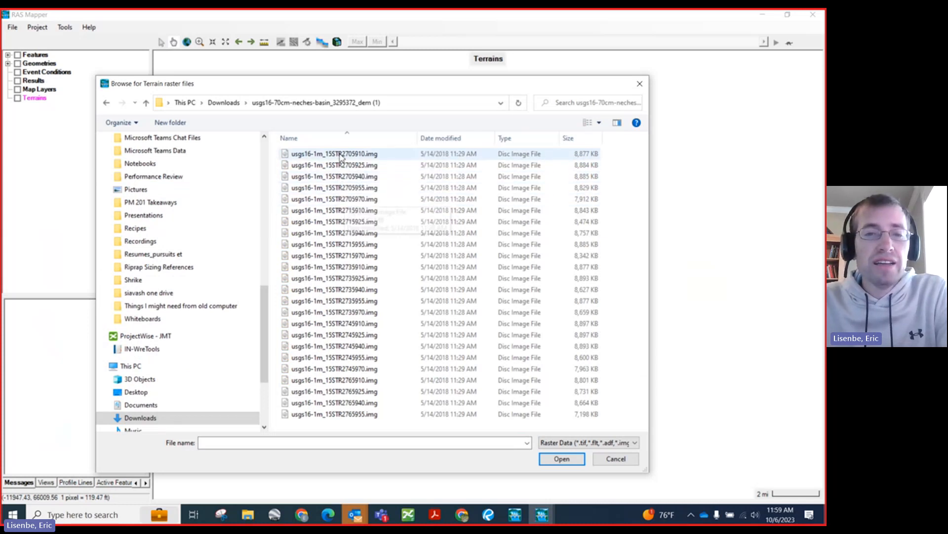
left_click(336, 155)
left_click(346, 414, "shift")
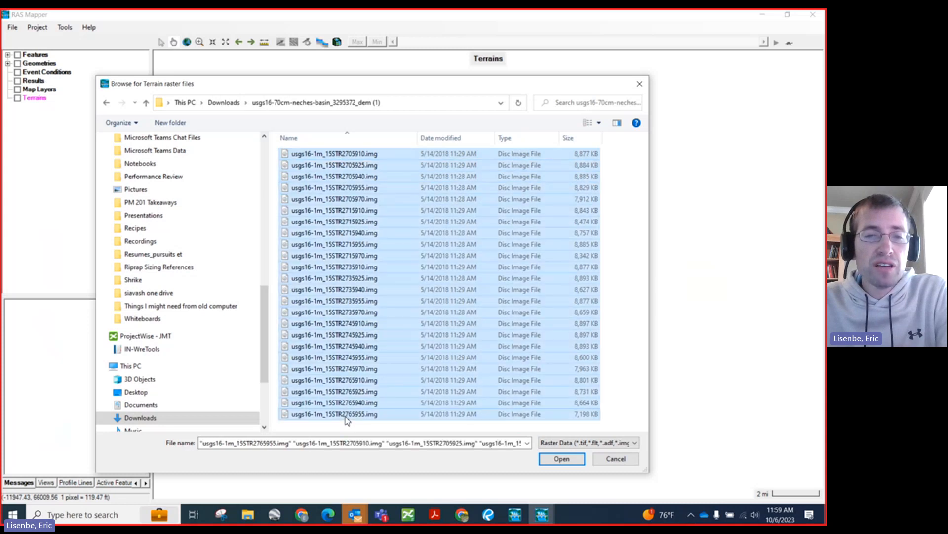
left_click(563, 460)
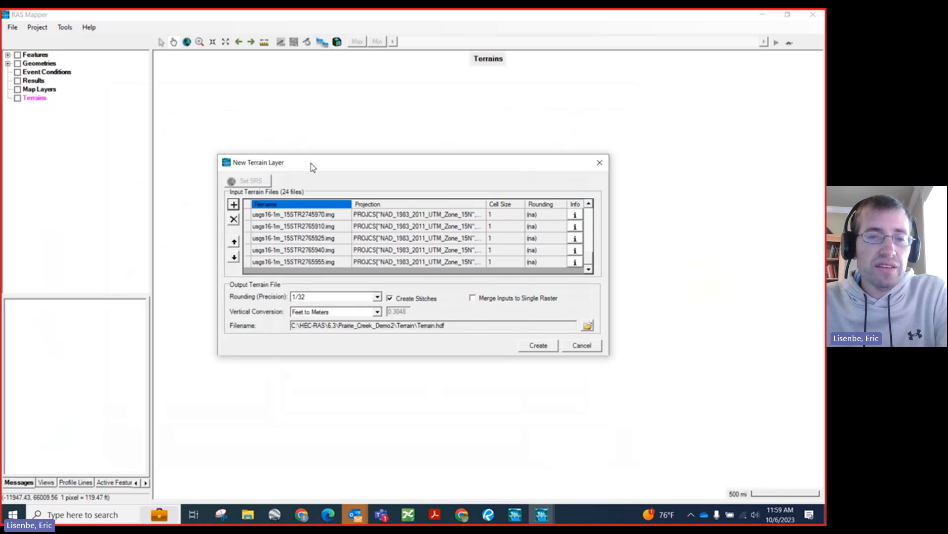
Step: Set the new terrain's vertical conversion to Meters to Feet
left_click_drag(311, 166, 286, 106)
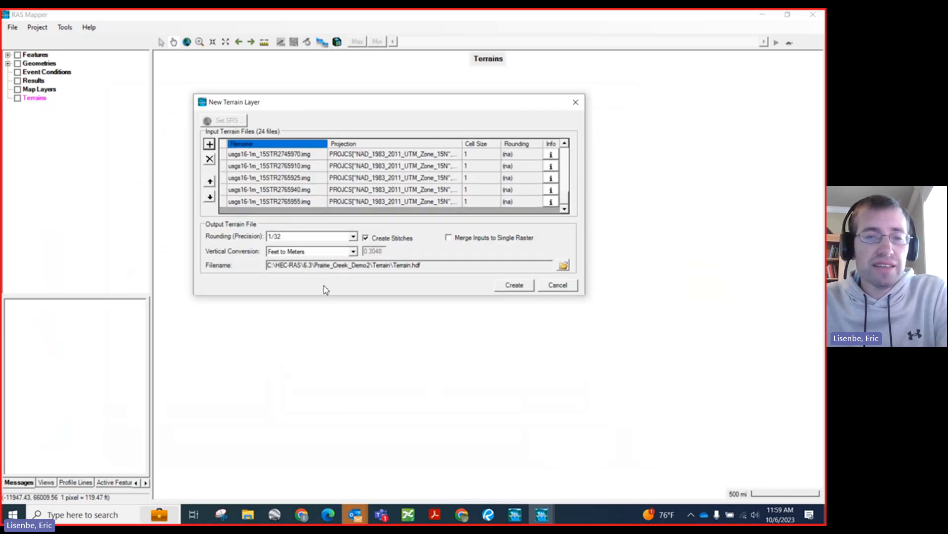
left_click(352, 252)
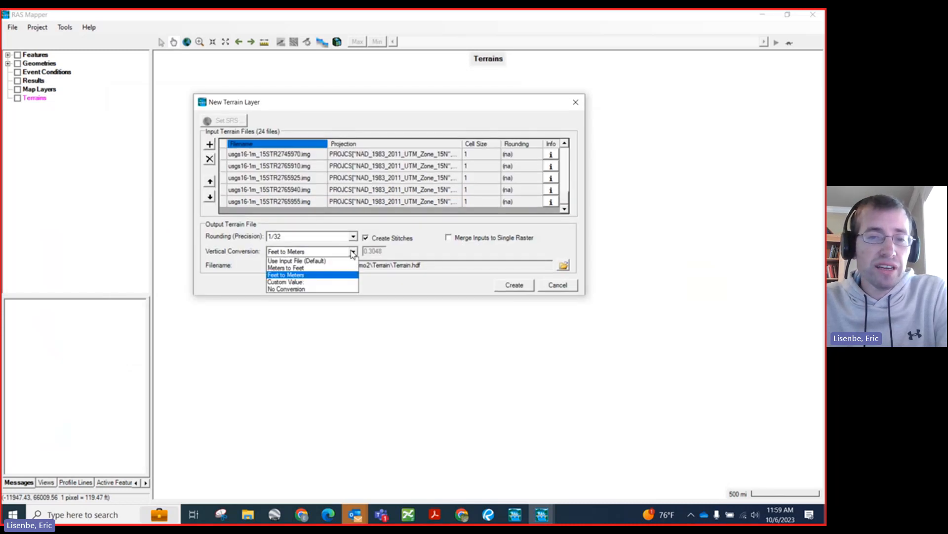
left_click(212, 256)
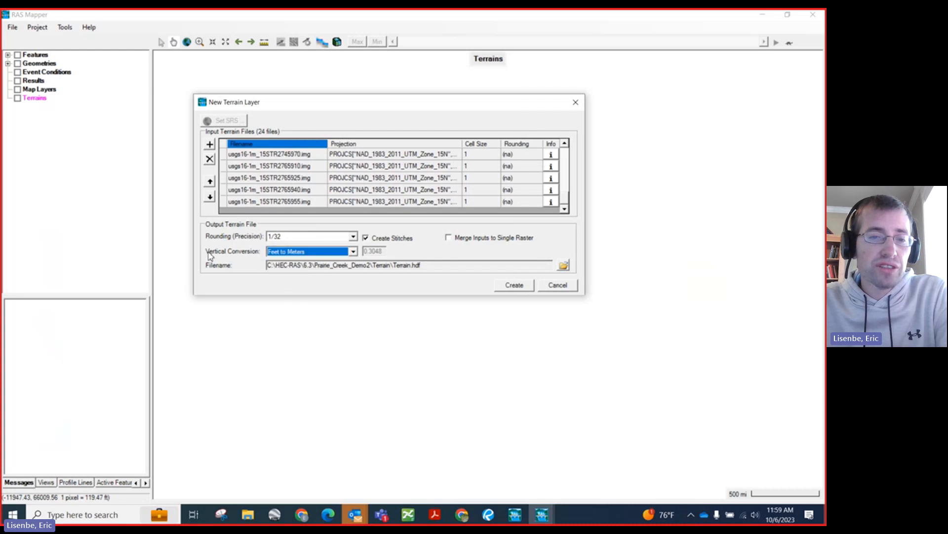
left_click(353, 252)
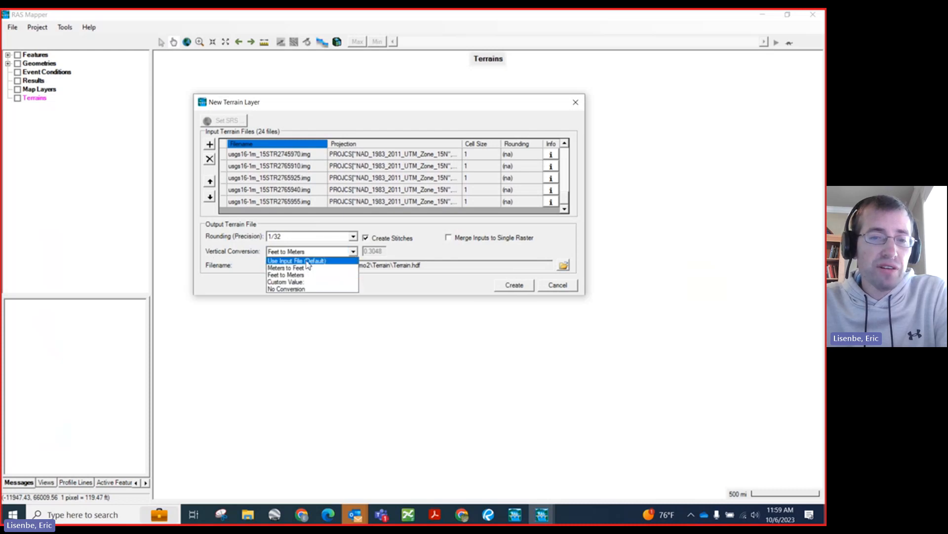
left_click(308, 260)
left_click(347, 253)
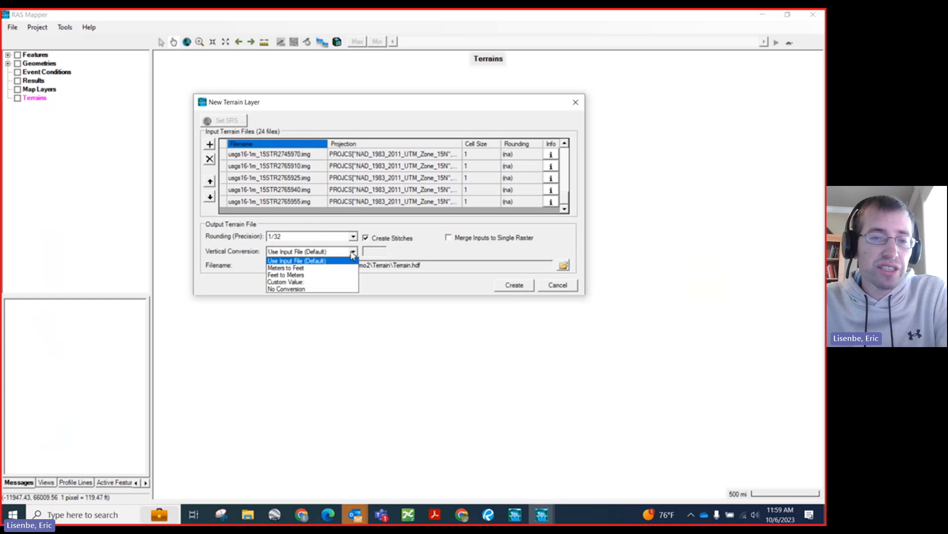
left_click(310, 267)
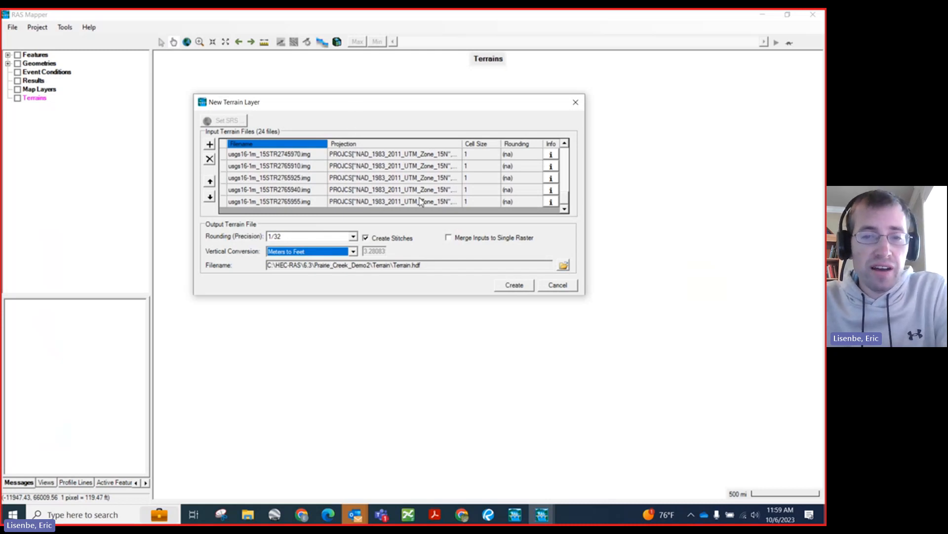
Step: Create the terrain as Terrain.hdf in the project's Terrain folder with the inputs merged to a single raster
left_click(449, 238)
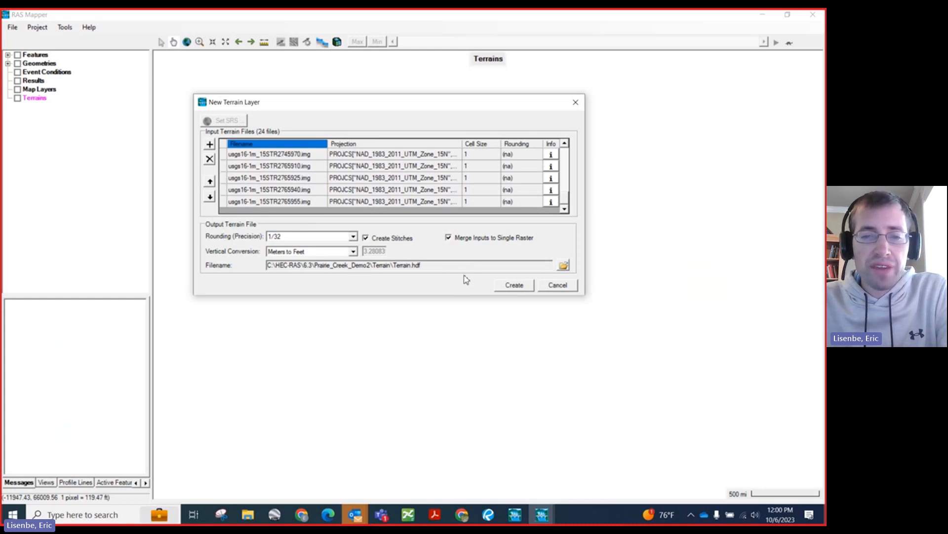
left_click_drag(368, 270, 424, 268)
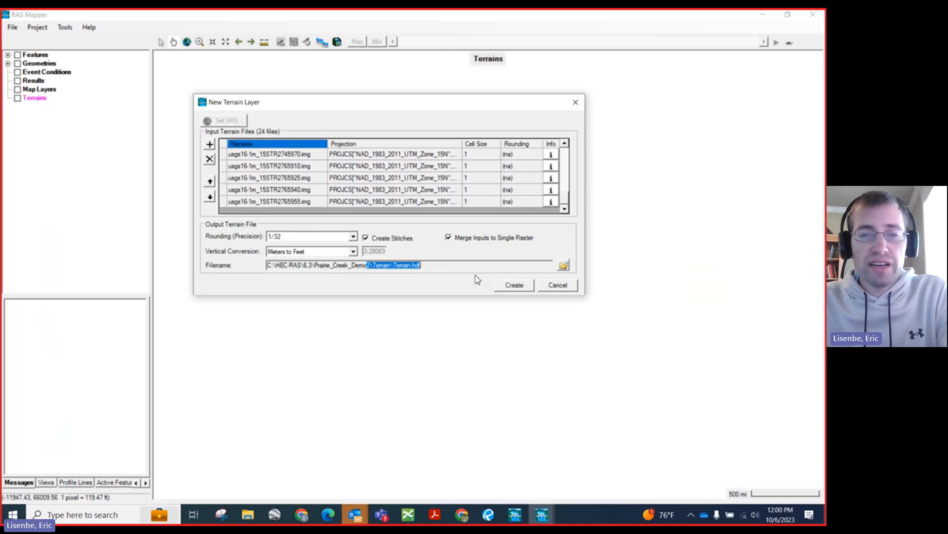
left_click(524, 290)
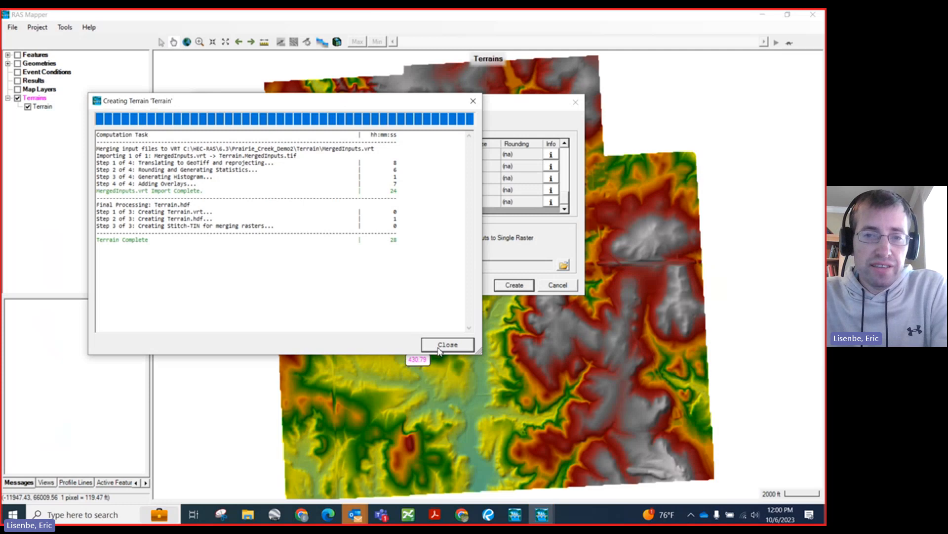
left_click(447, 344)
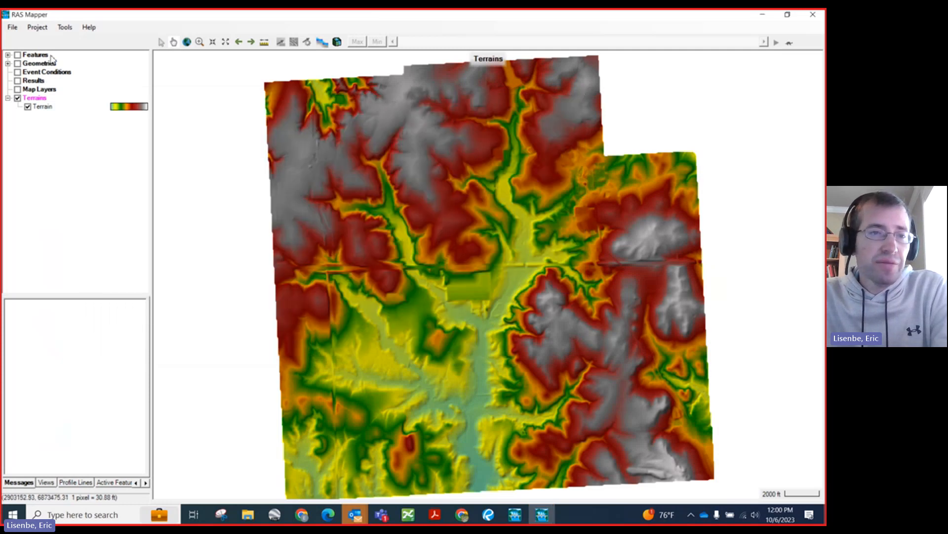
Step: Finish viewing the terrain and close RAS Mapper
left_click(11, 27)
left_click(11, 52)
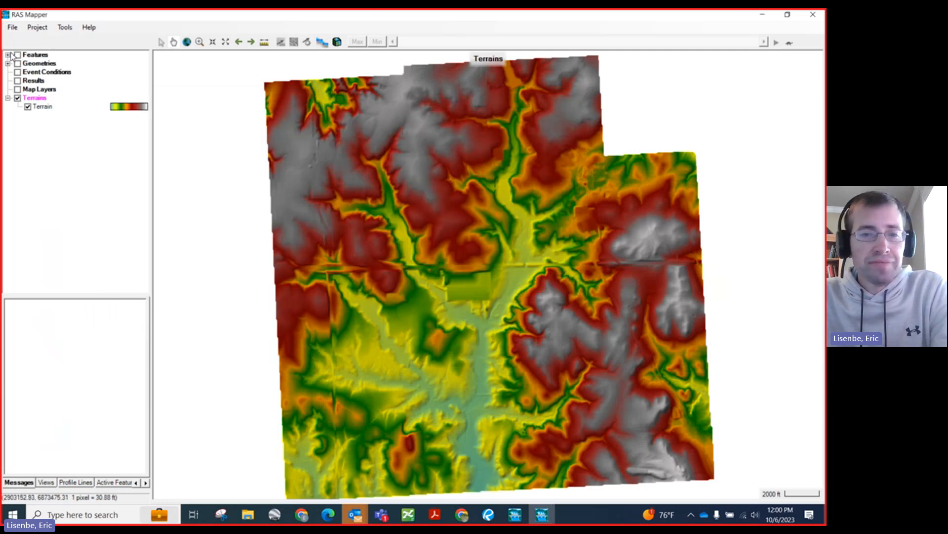
scroll(412, 208, "up", 1)
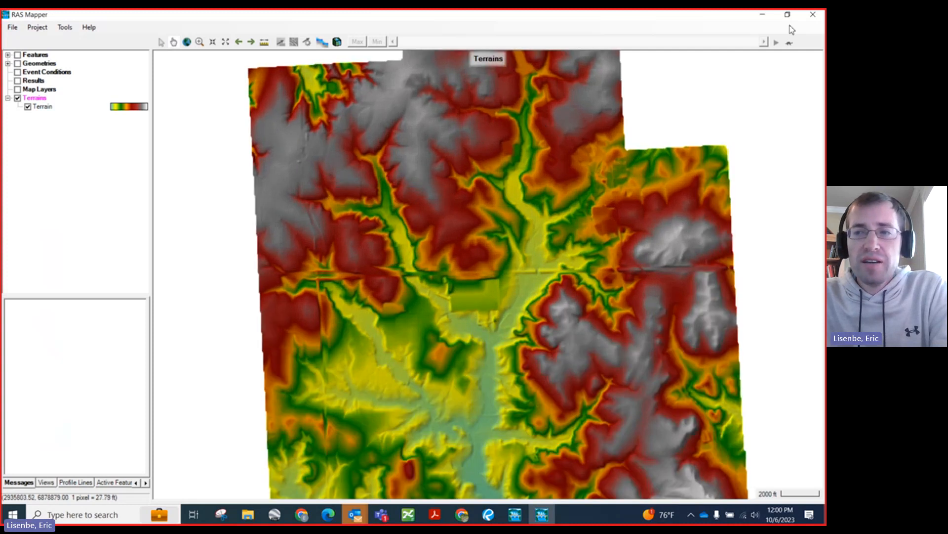
left_click(813, 15)
Step: Open the Geometric Data editor for Prairie_Creek_Existing, check the view commands available on the blank schematic, and close the editor
left_click(190, 203)
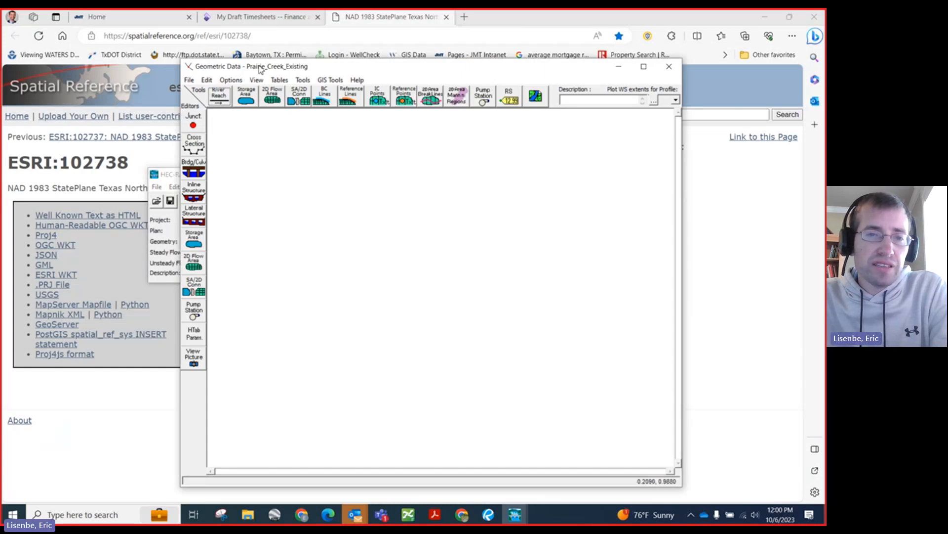
left_click_drag(237, 66, 171, 56)
right_click(210, 179)
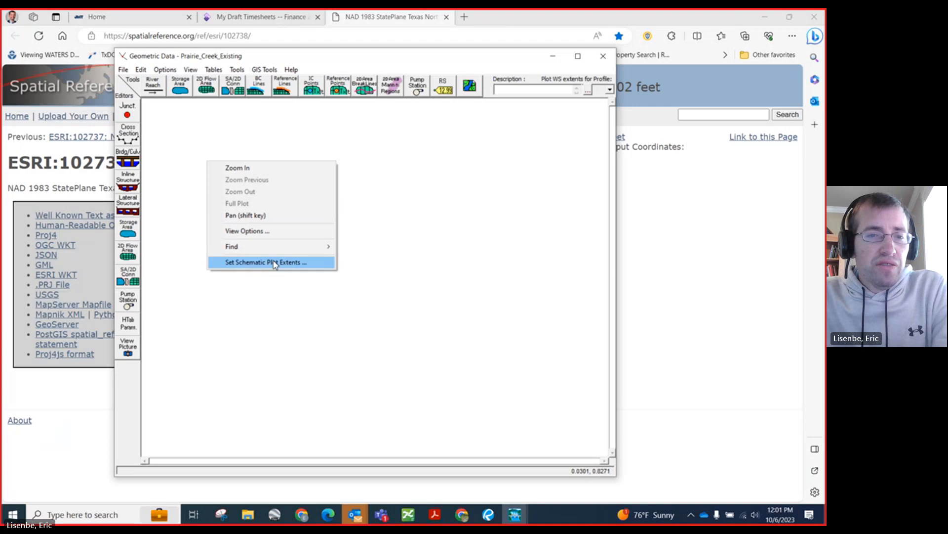
right_click(192, 185)
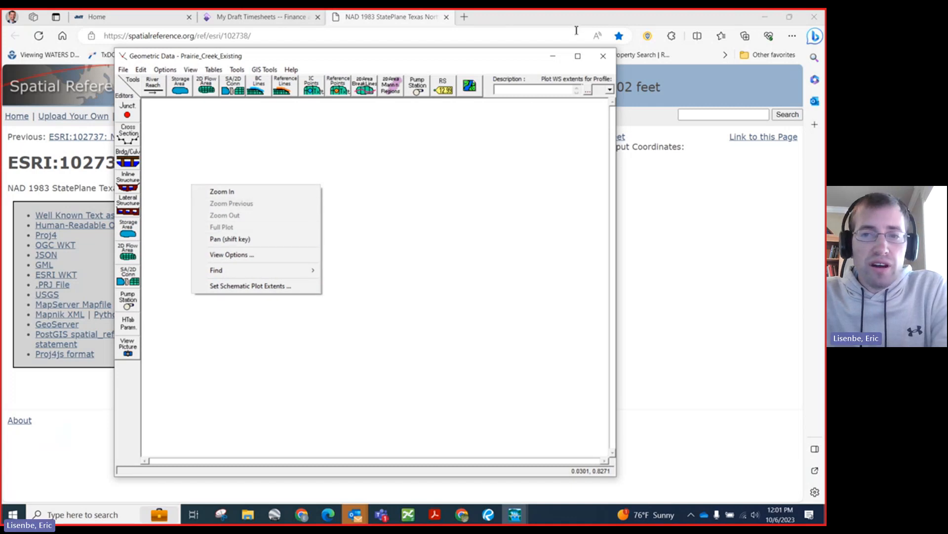
left_click(606, 60)
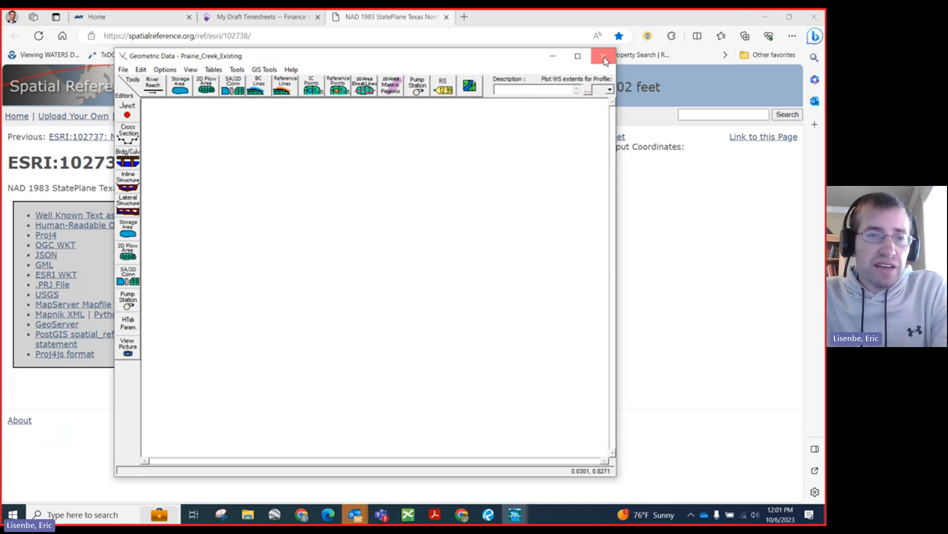
left_click(605, 57)
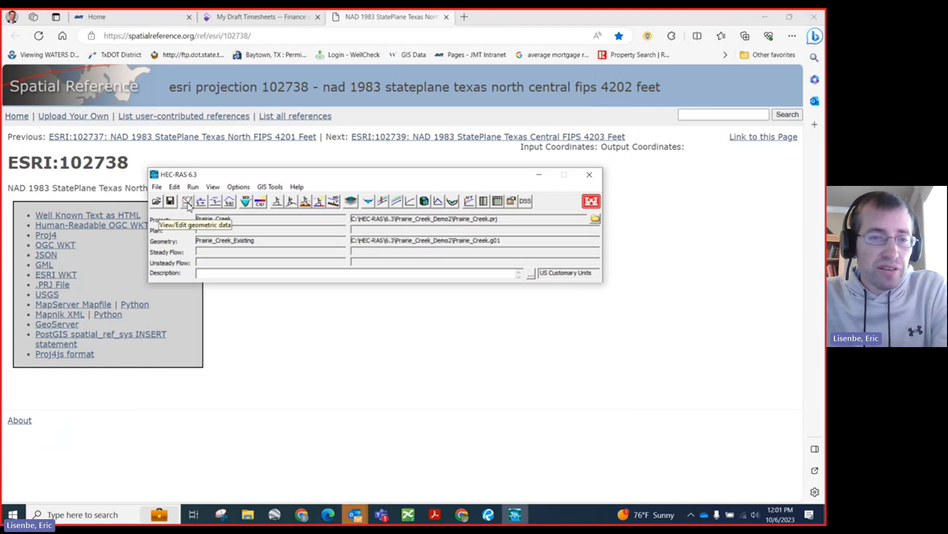
Step: Open RAS Mapper and add Google Hybrid web imagery to the map layers
left_click(352, 202)
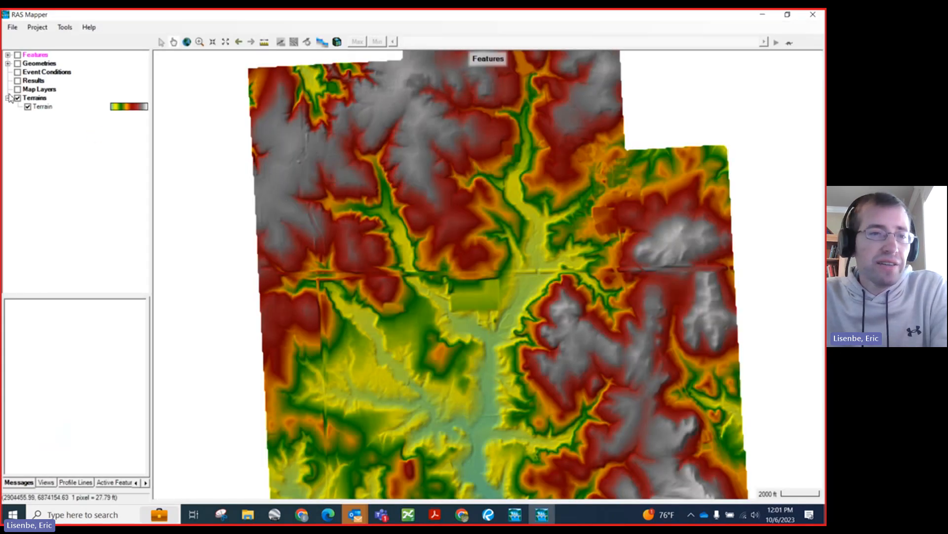
left_click(40, 91)
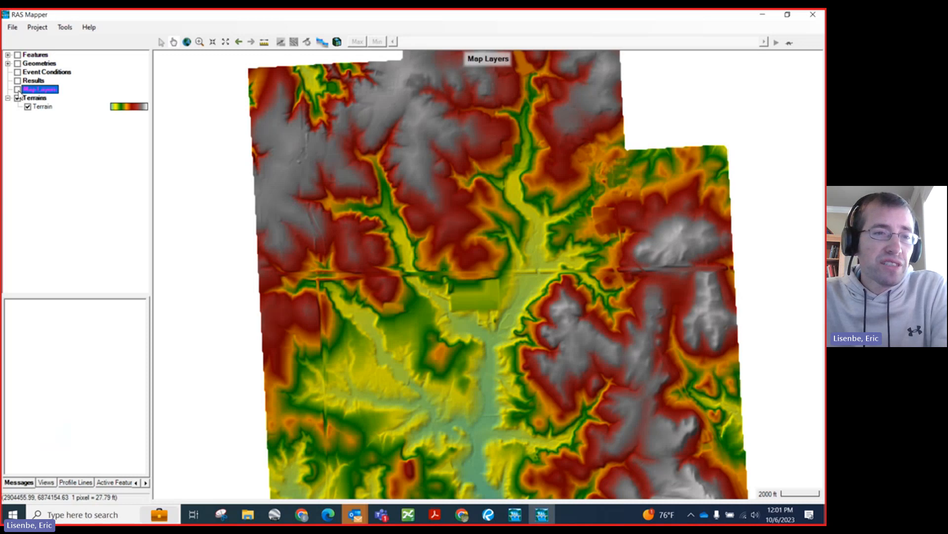
right_click(39, 92)
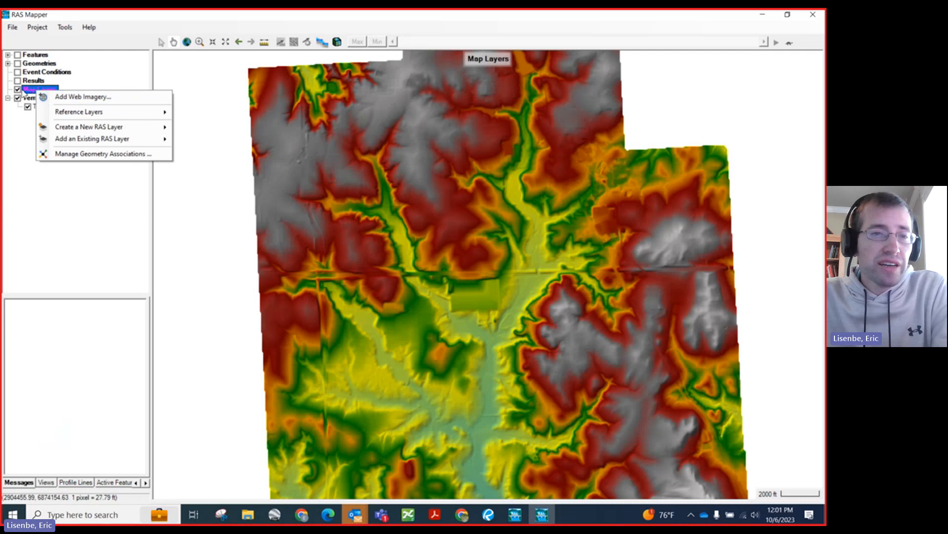
left_click(77, 97)
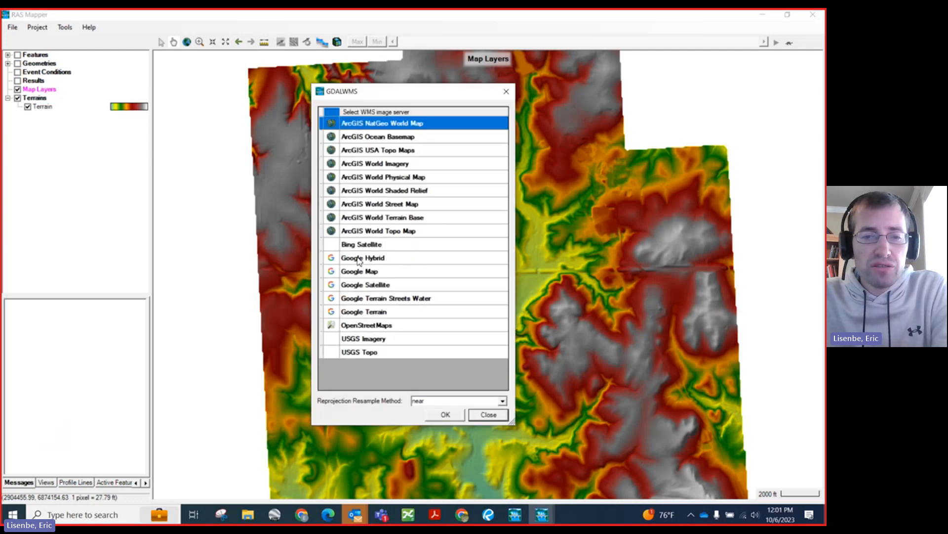
left_click(376, 257)
left_click(445, 415)
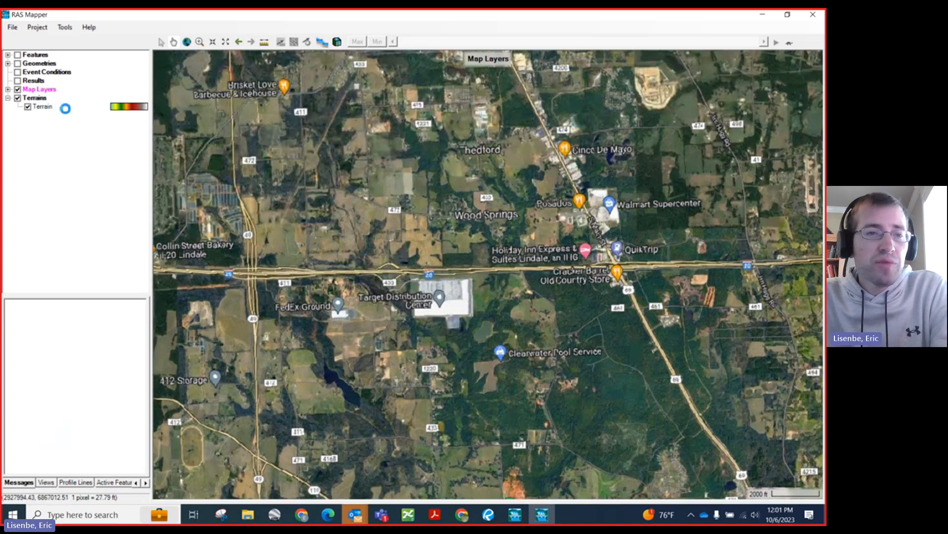
Step: Set the Google Hybrid layer's opacity to 56% so the terrain shows through the imagery
right_click(49, 92)
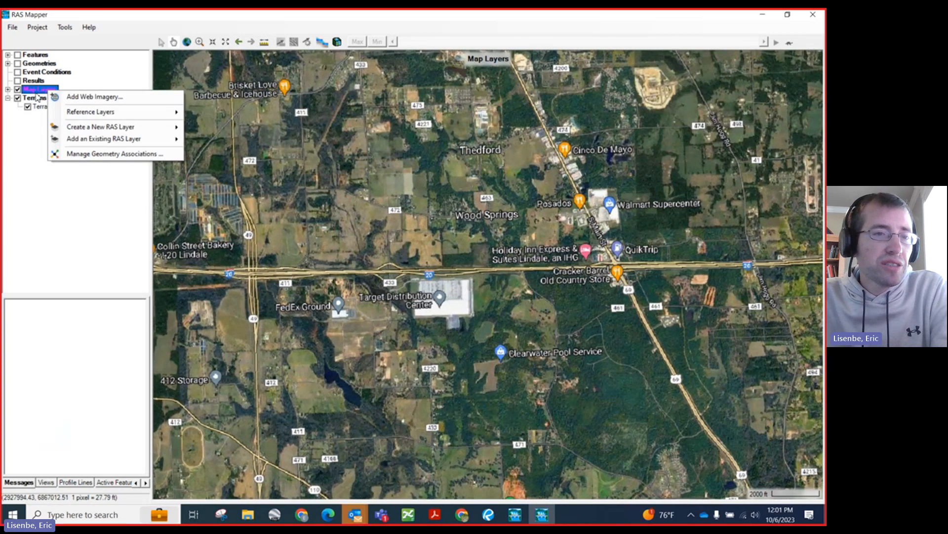
left_click(8, 89)
left_click(54, 97)
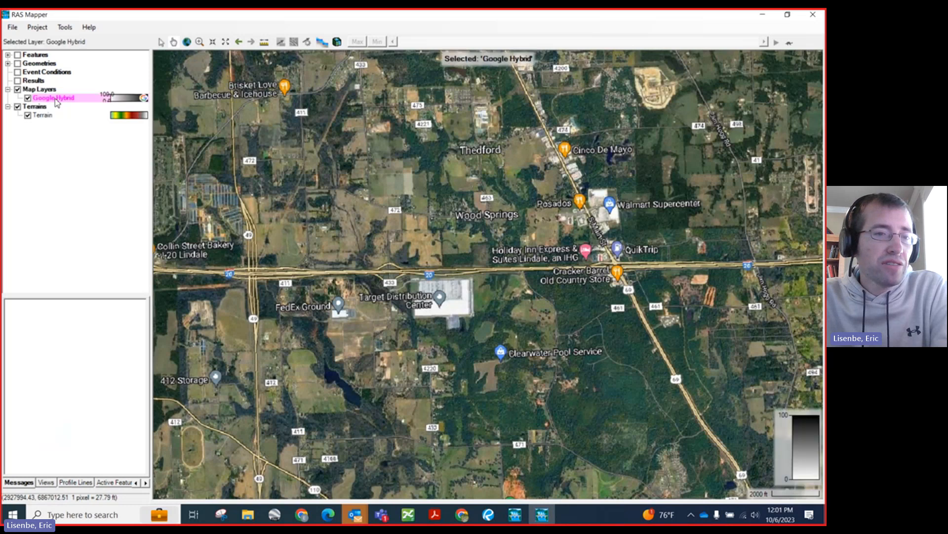
right_click(56, 99)
left_click(98, 106)
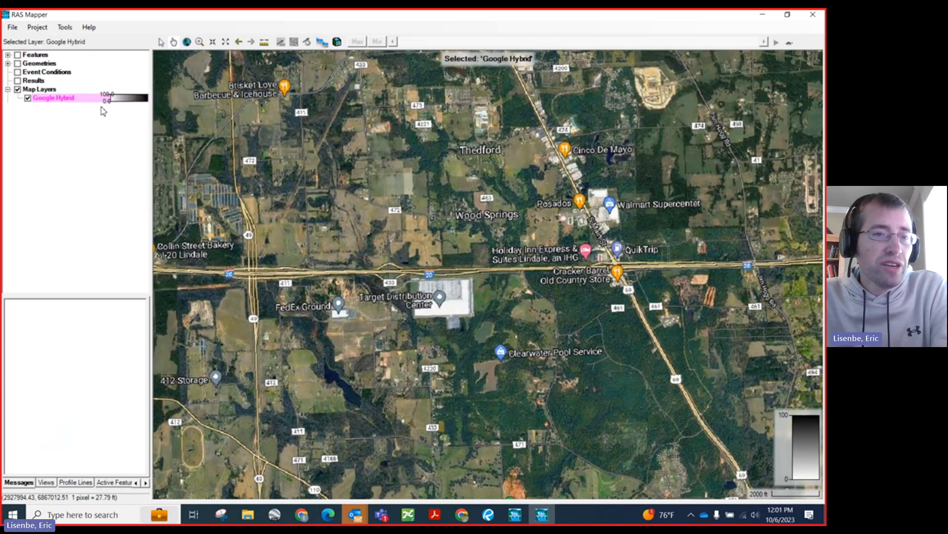
left_click_drag(396, 279, 368, 282)
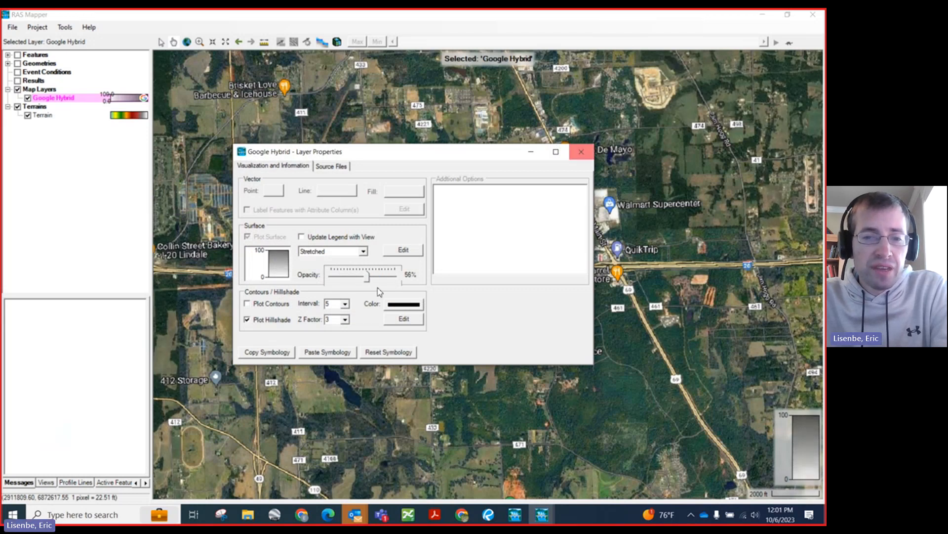
left_click(580, 152)
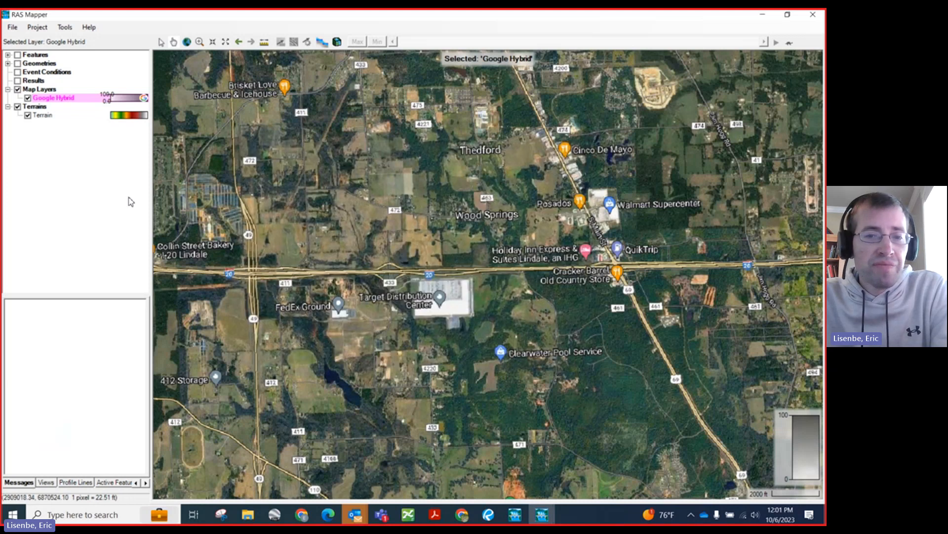
scroll(296, 269, "up", 1)
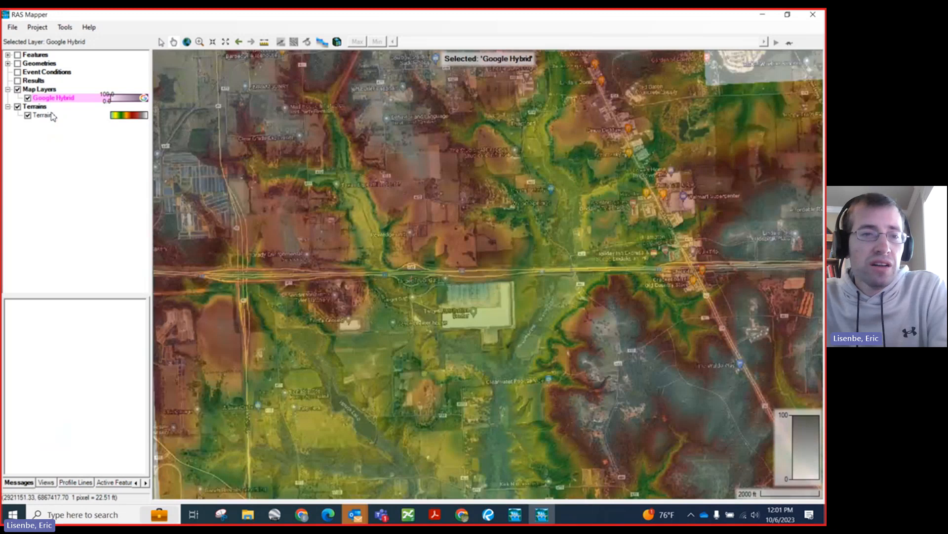
Step: Plot contours on the Terrain layer at an interval of 1
right_click(51, 115)
left_click(93, 122)
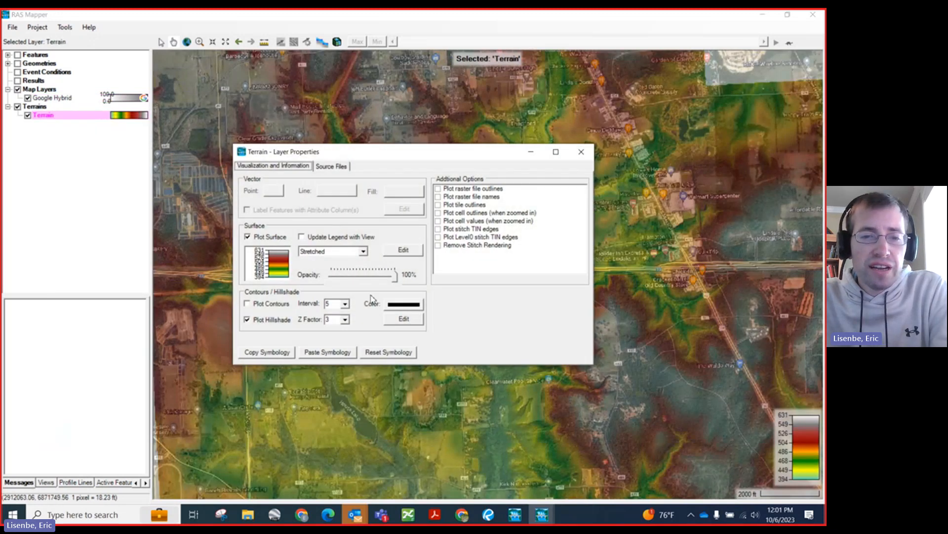
left_click(247, 304)
left_click(345, 304)
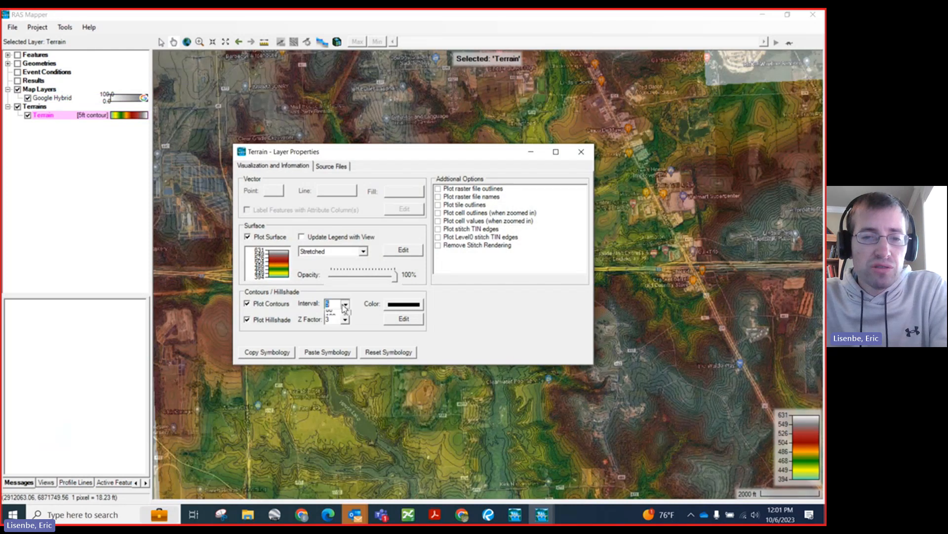
scroll(336, 336, "up", 2)
left_click(330, 314)
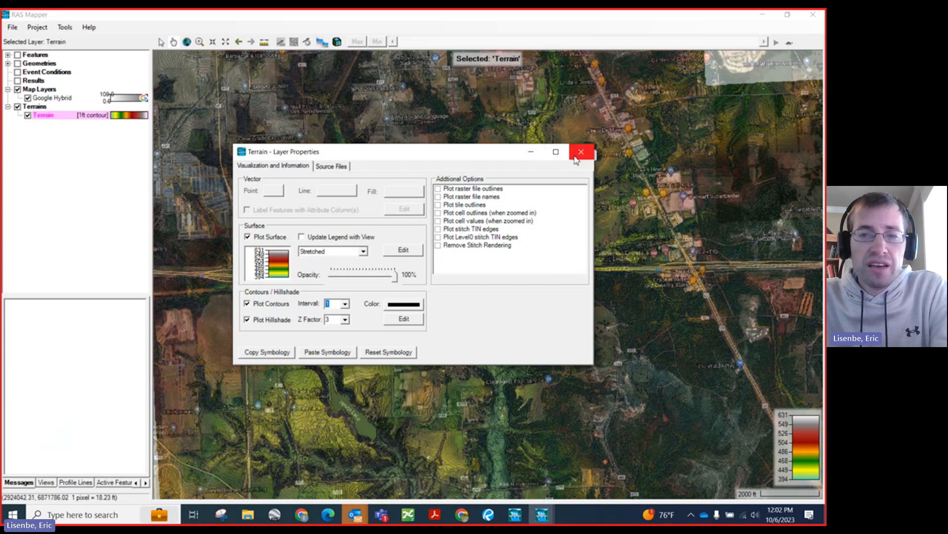
left_click(577, 153)
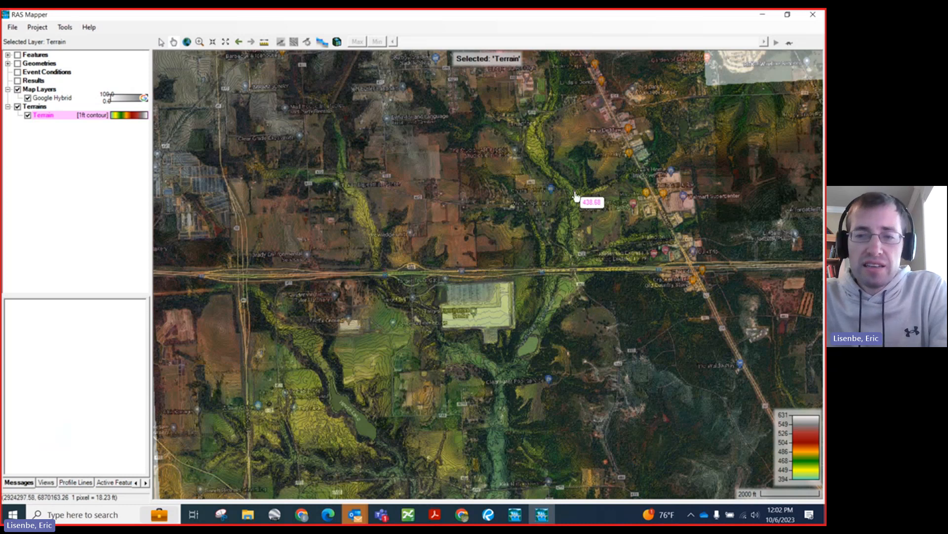
Step: Switch the Terrain layer off to inspect the aerial imagery near the I-20 crossing, and switch it back on
scroll(576, 201, "up", 1)
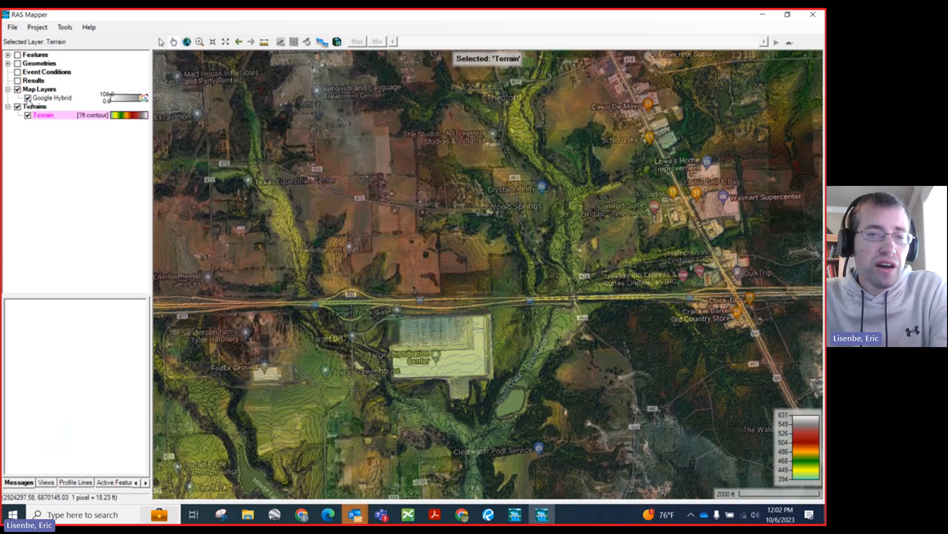
left_click(27, 115)
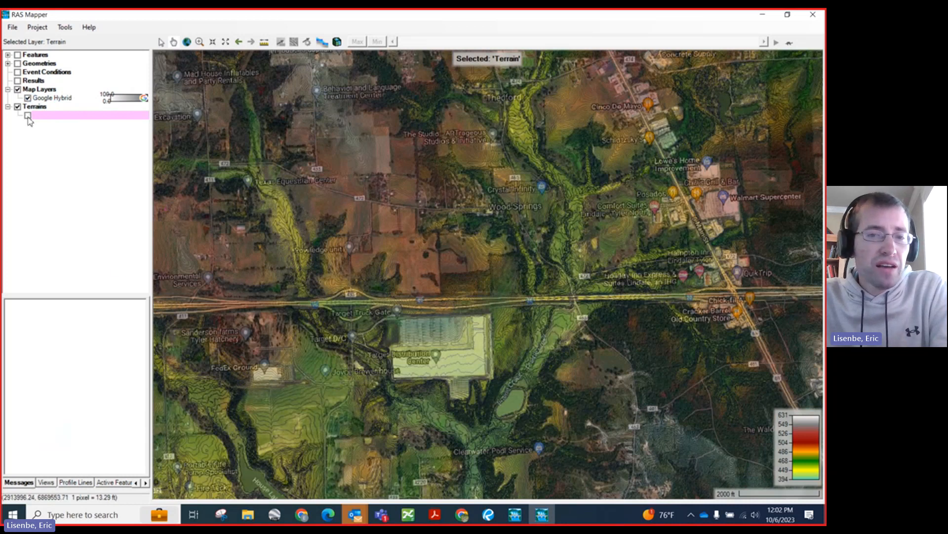
scroll(487, 187, "up", 2)
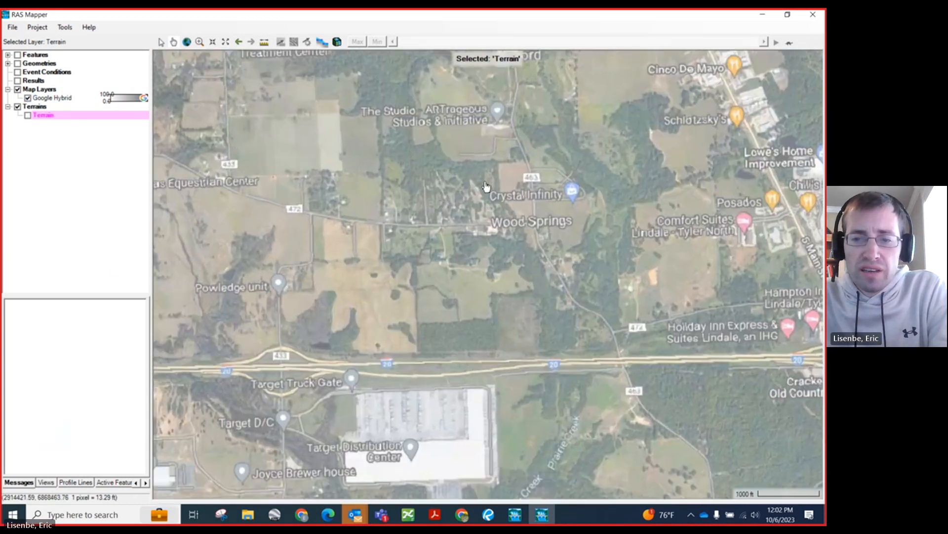
scroll(599, 363, "up", 2)
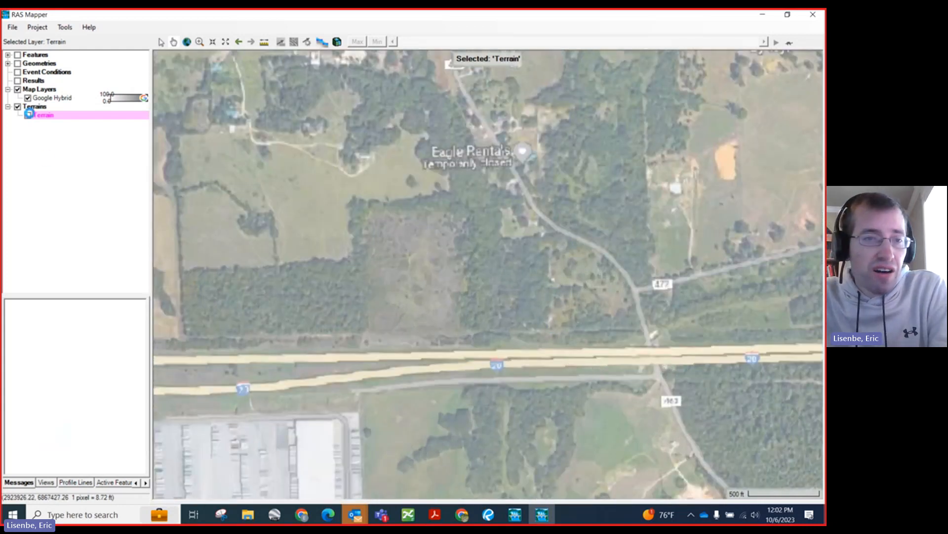
left_click(28, 116)
Step: Examine the creek channel and its tributaries north of I-20 using the contoured terrain and imagery
scroll(158, 226, "down", 1)
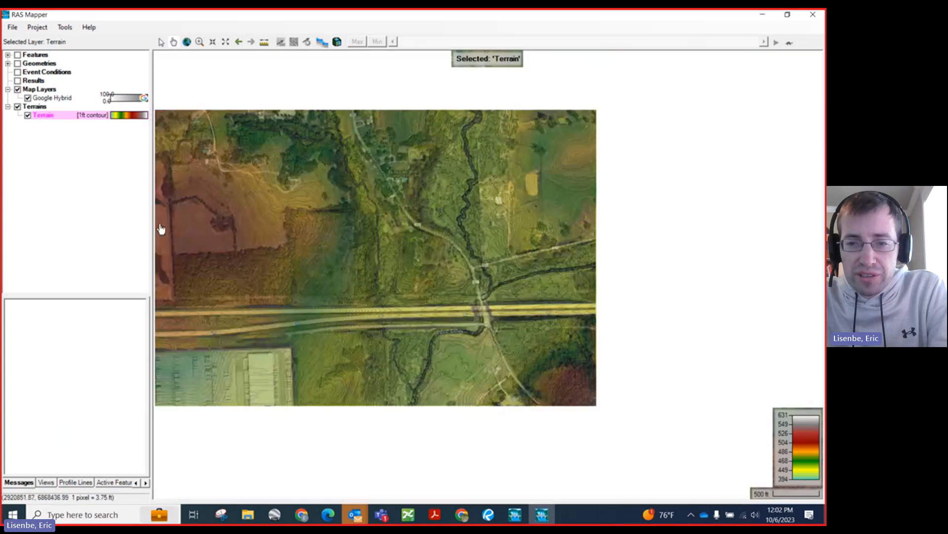
scroll(383, 351, "down", 1)
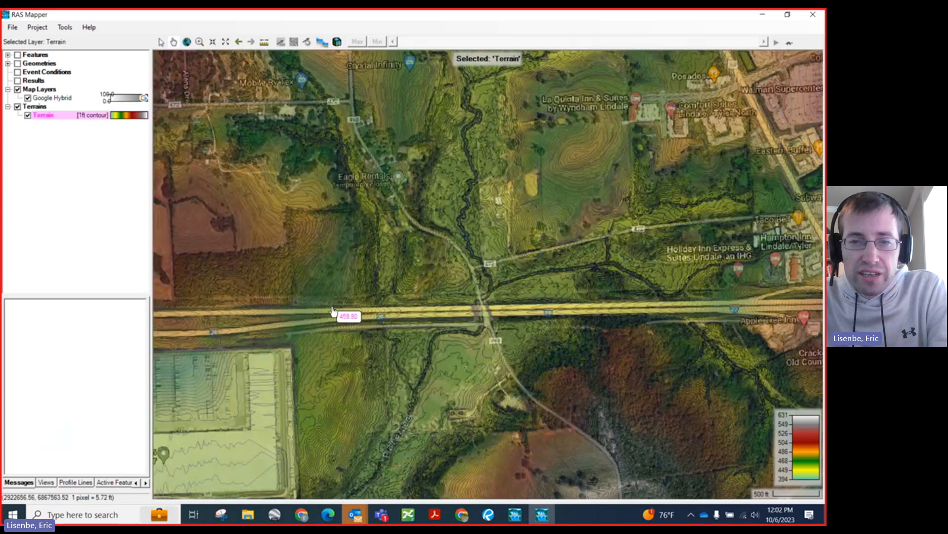
scroll(478, 183, "up", 1)
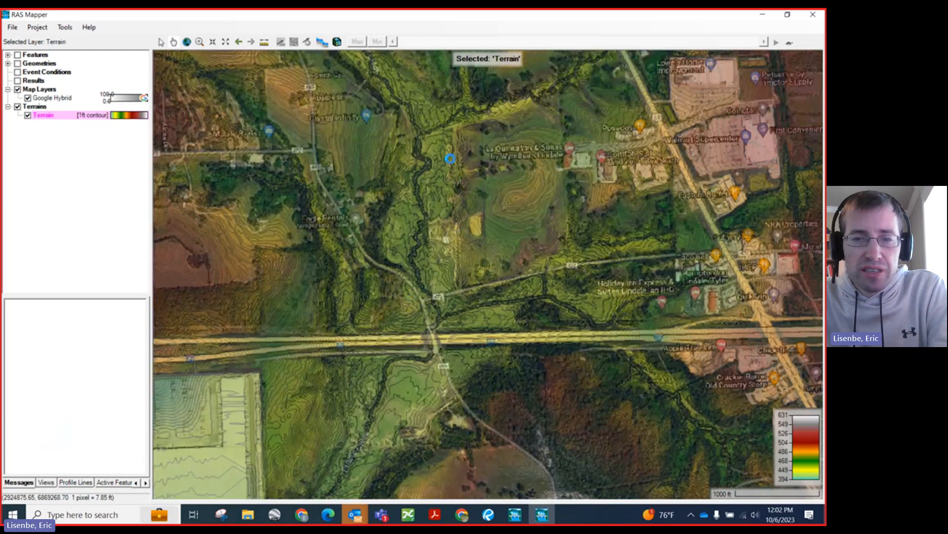
scroll(450, 158, "up", 1)
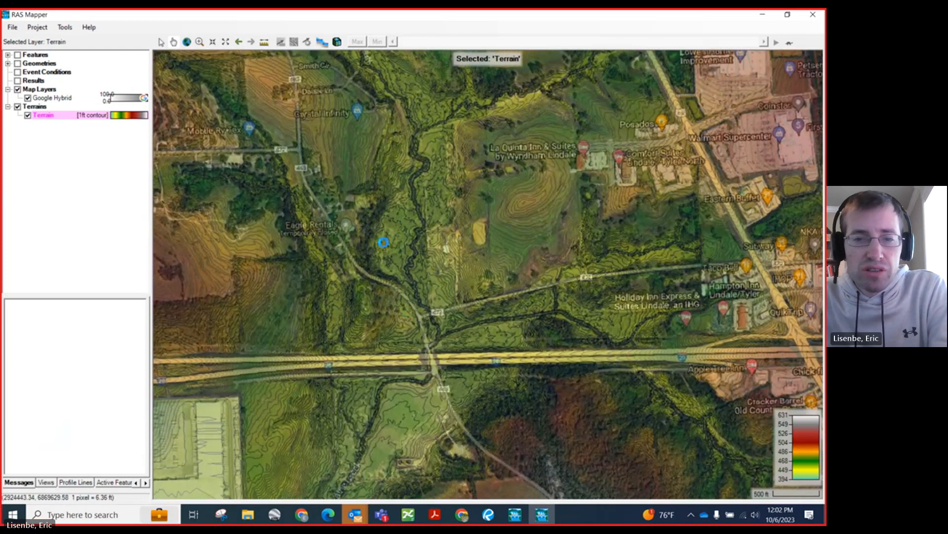
scroll(442, 203, "up", 1)
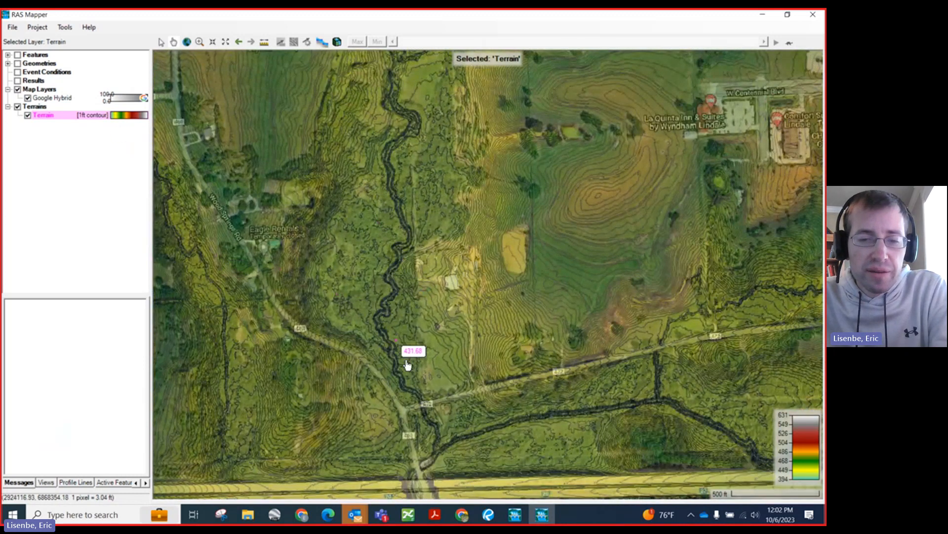
scroll(403, 245, "down", 1)
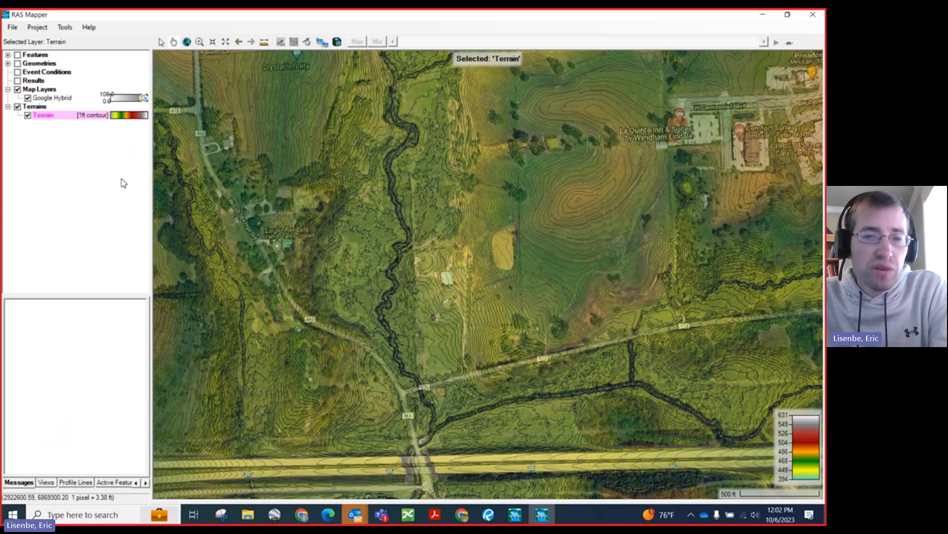
scroll(408, 162, "down", 1)
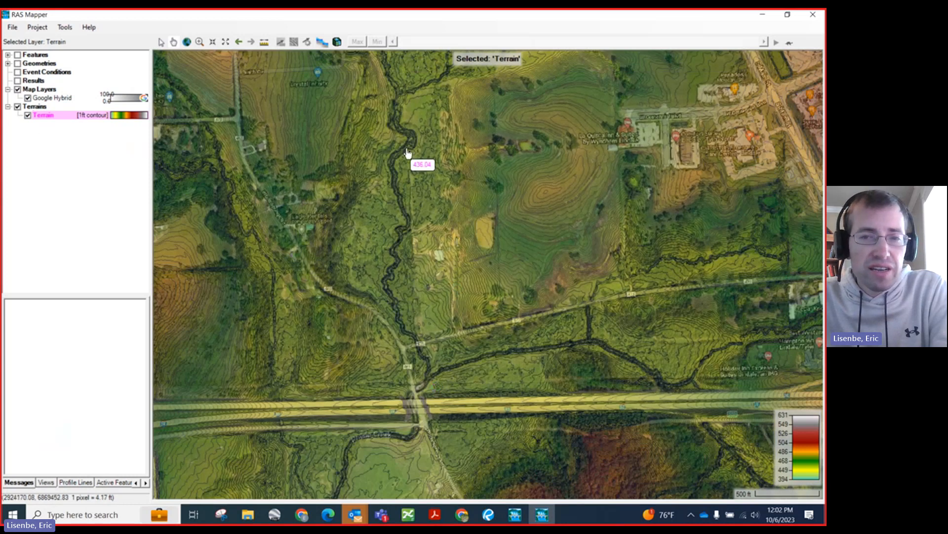
scroll(388, 105, "up", 1)
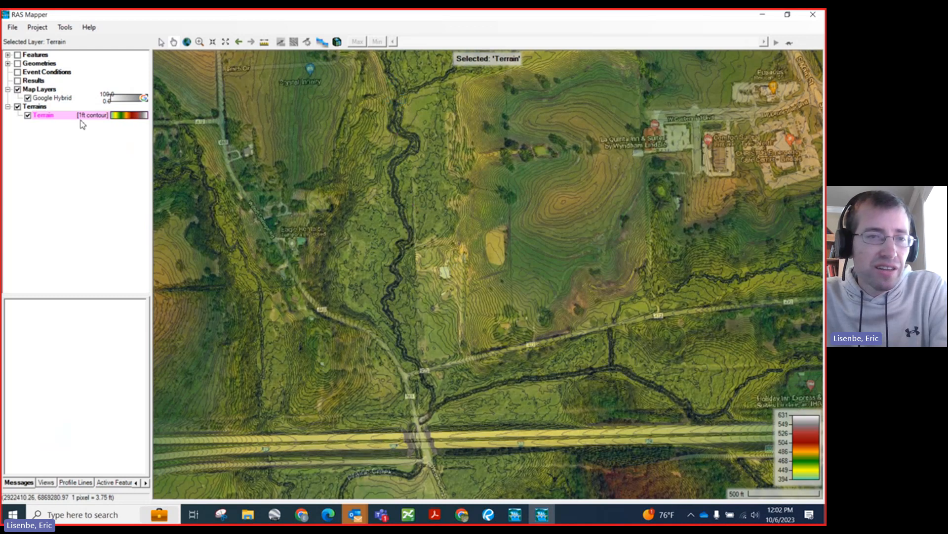
scroll(370, 263, "down", 1)
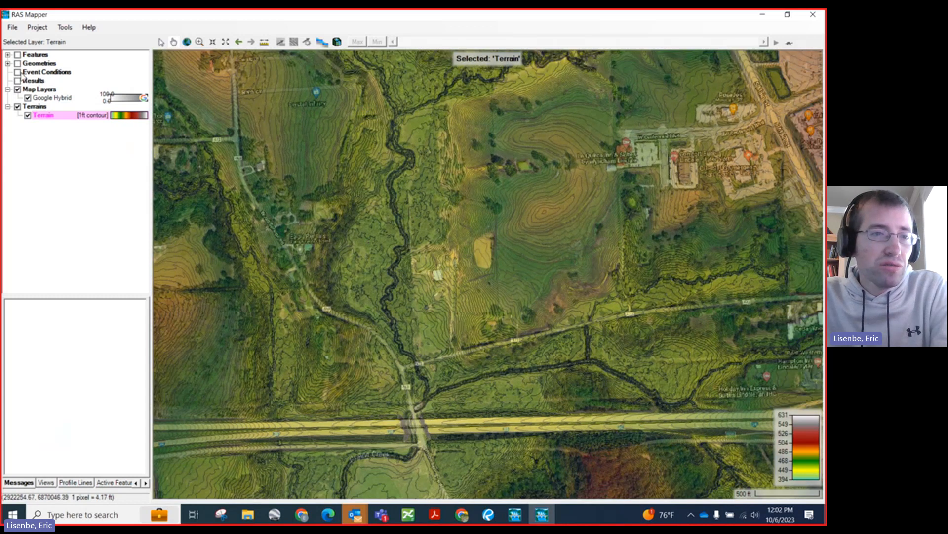
Step: Expand the project's geometries and hide the Google Hybrid imagery to leave the contoured terrain along the creek
left_click(8, 64)
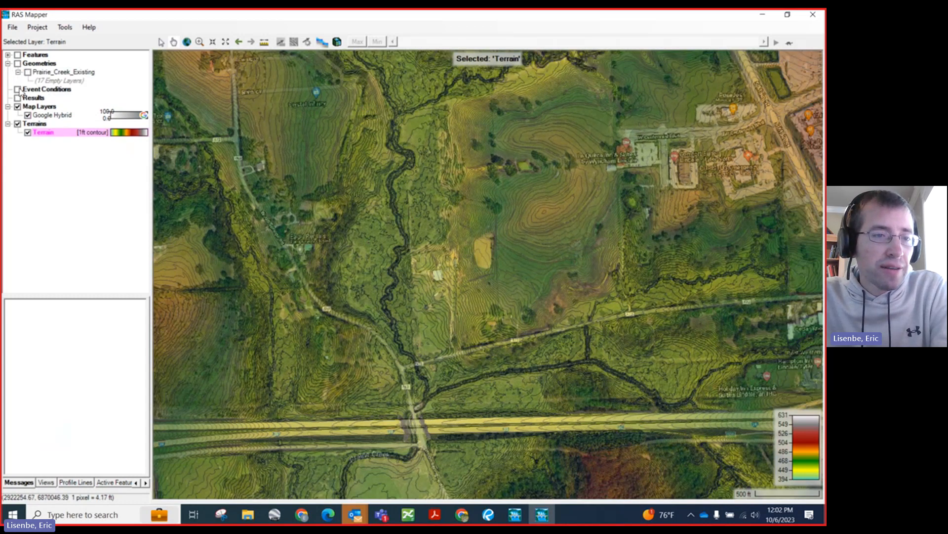
left_click(27, 115)
scroll(361, 113, "up", 1)
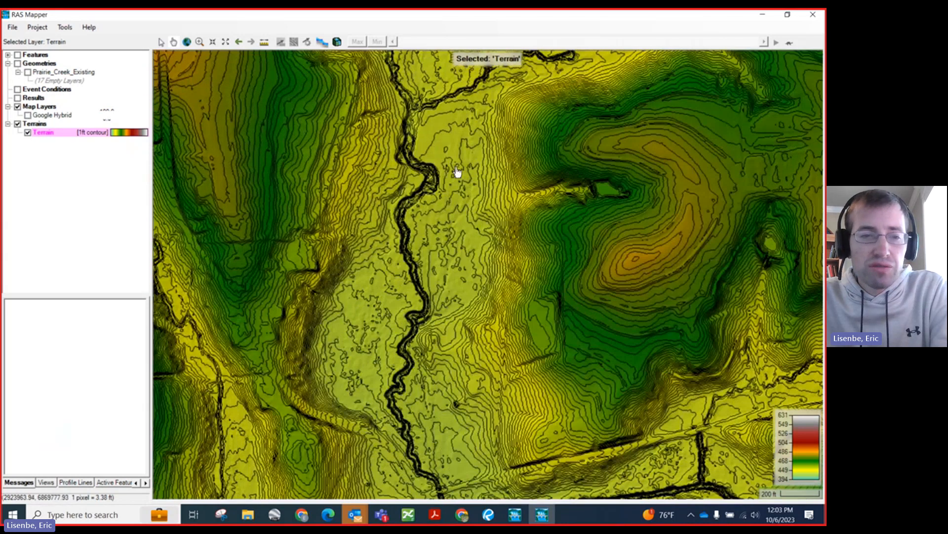
scroll(391, 144, "up", 1)
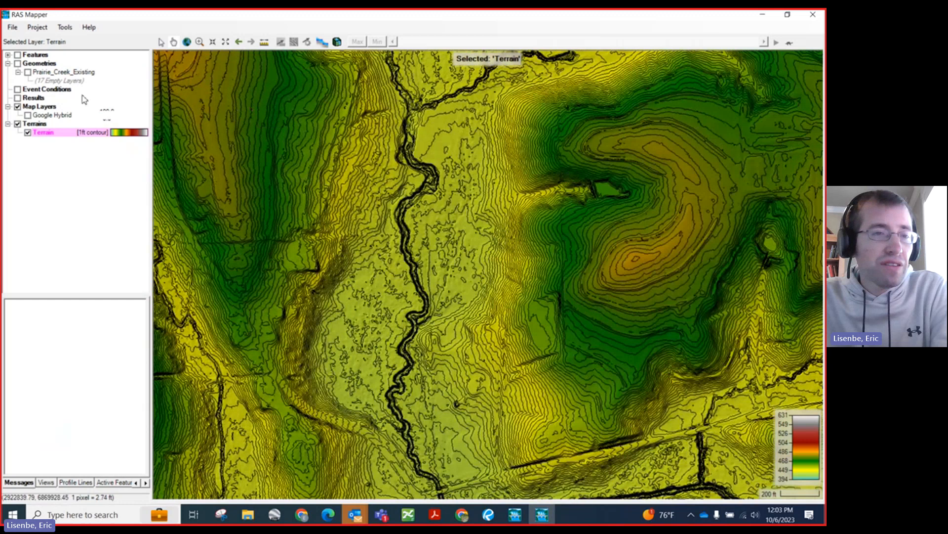
Step: Start editing the Prairie_Creek_Existing geometry and make its Rivers layer the active one
left_click(46, 73)
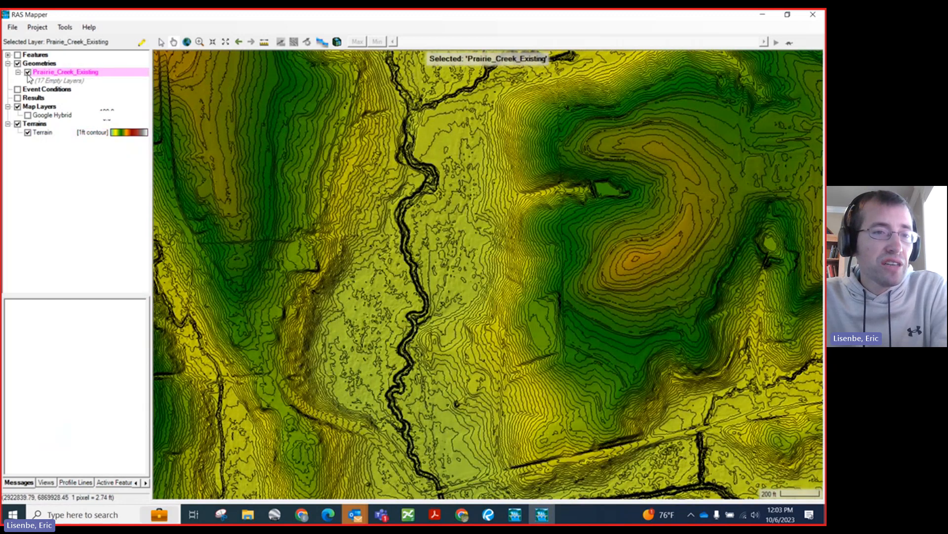
left_click(142, 42)
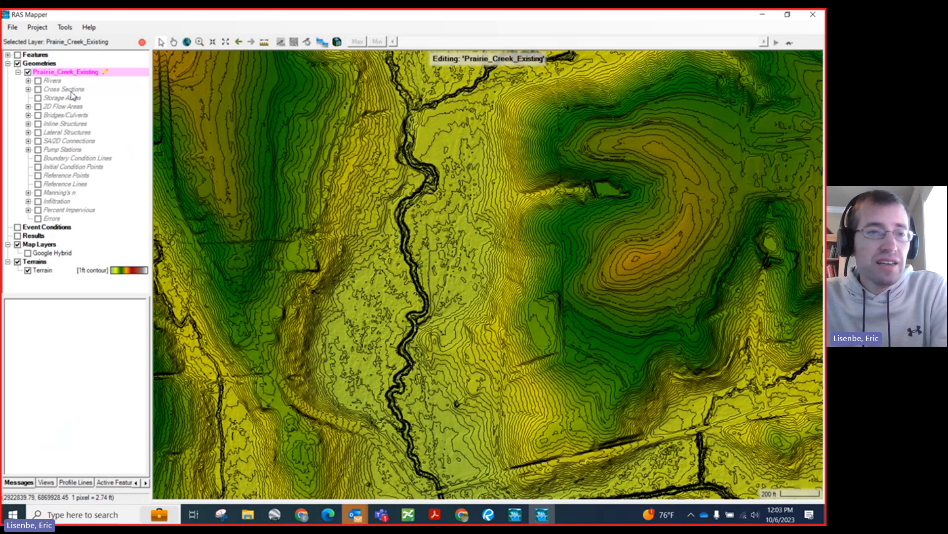
left_click(28, 81)
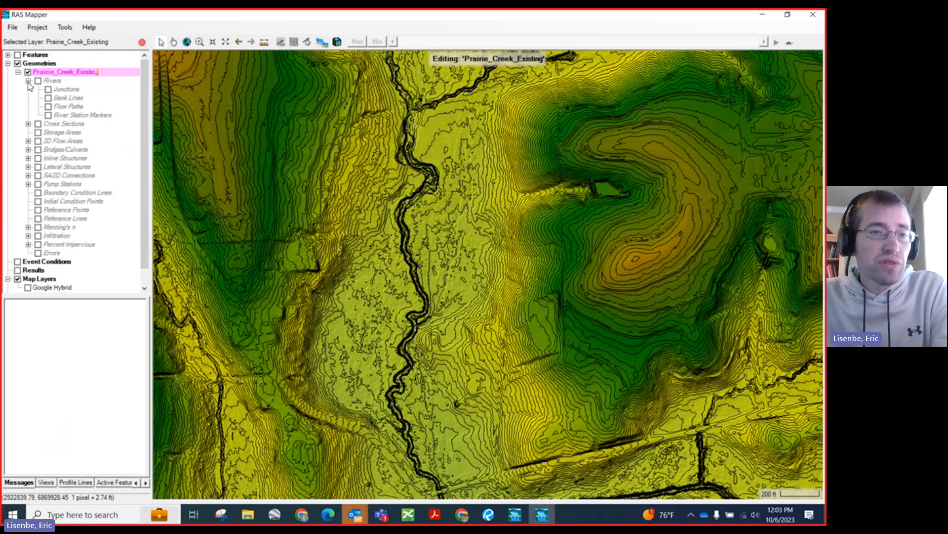
left_click(52, 81)
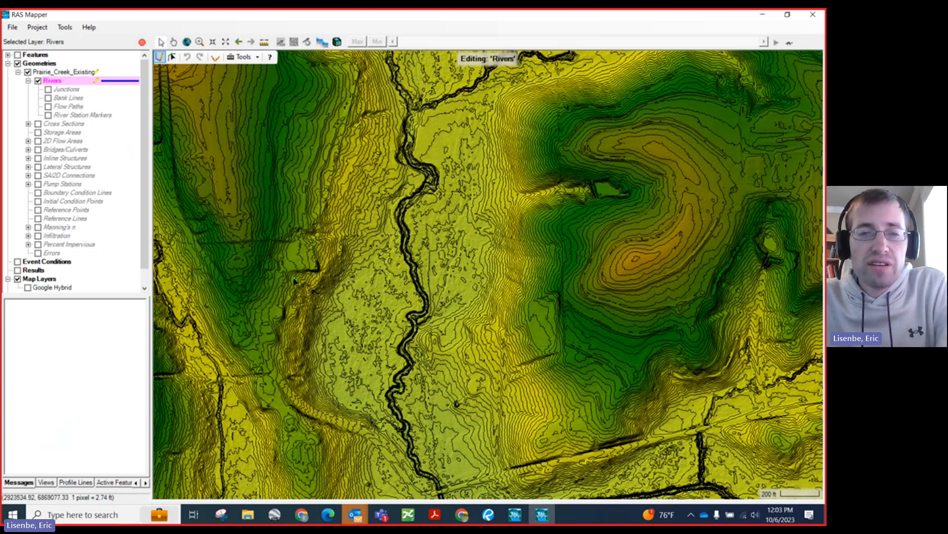
Step: Digitize the river centerline downstream along the creek channel, from just below the northern tributary confluence through the large bend to the next bend
scroll(284, 291, "down", 1)
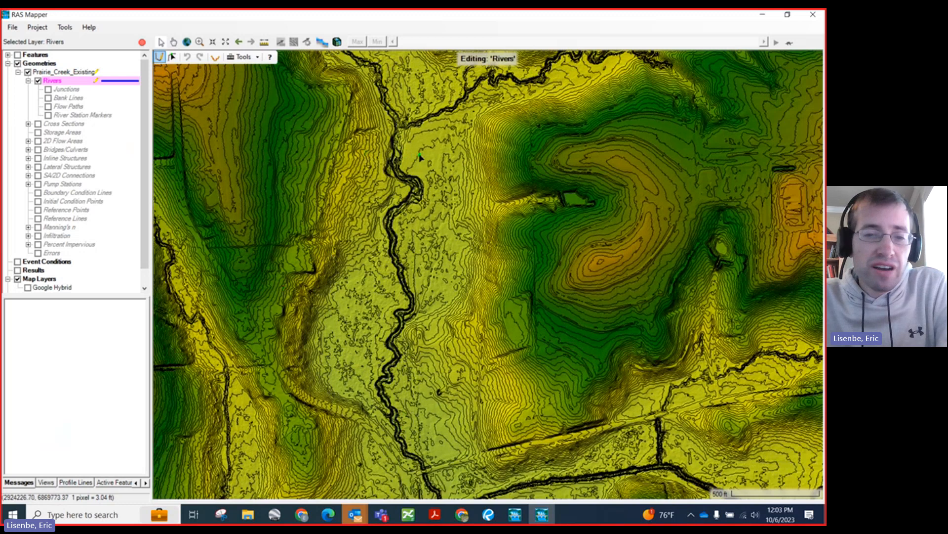
scroll(426, 157, "up", 1)
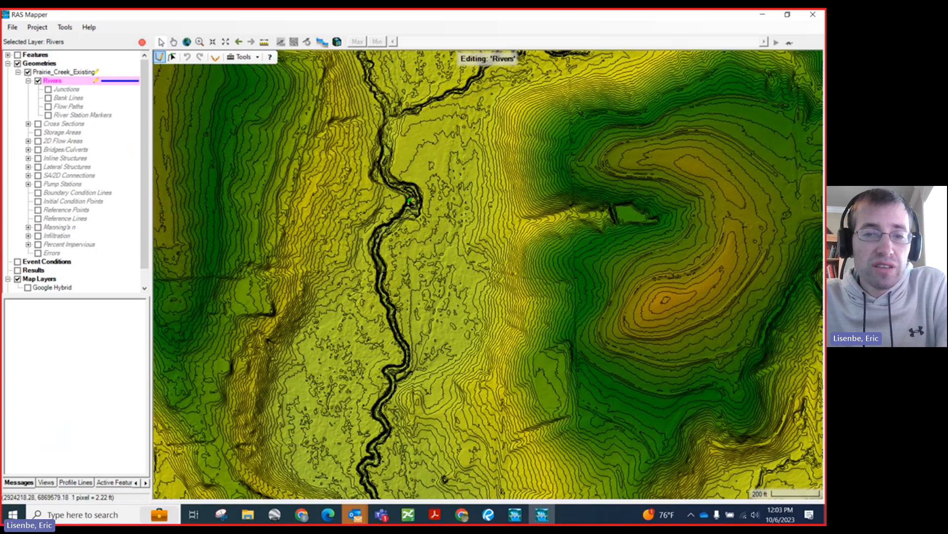
scroll(392, 148, "up", 1)
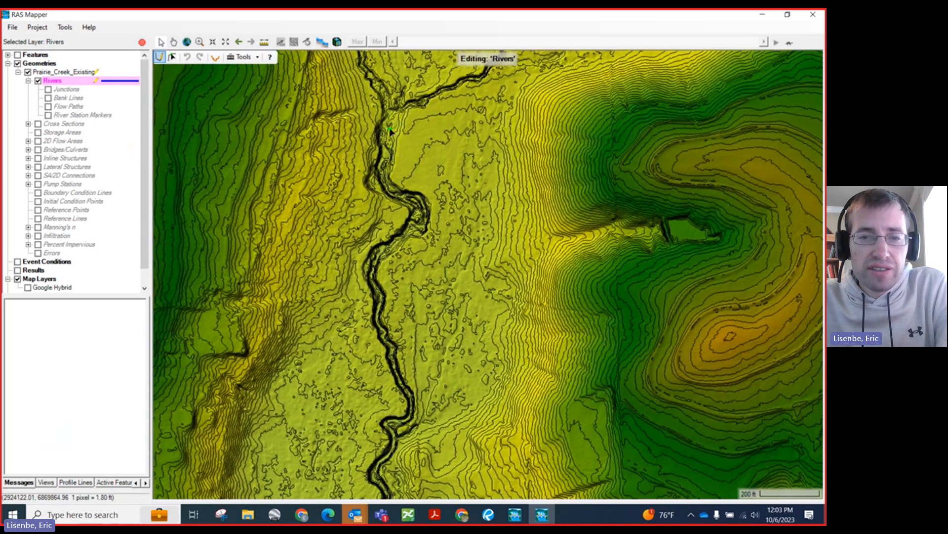
left_click_drag(390, 129, 383, 403)
scroll(421, 230, "up", 1)
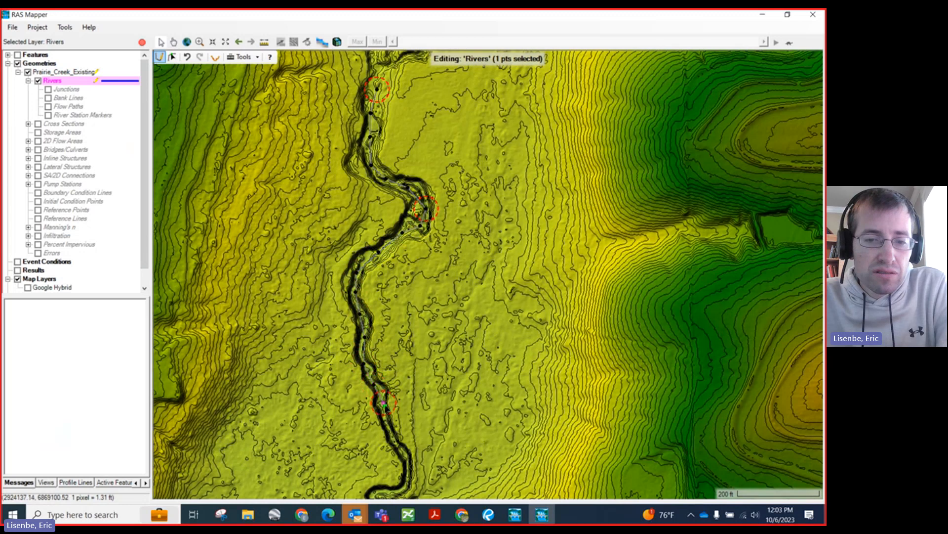
left_click(387, 417)
scroll(323, 206, "down", 2)
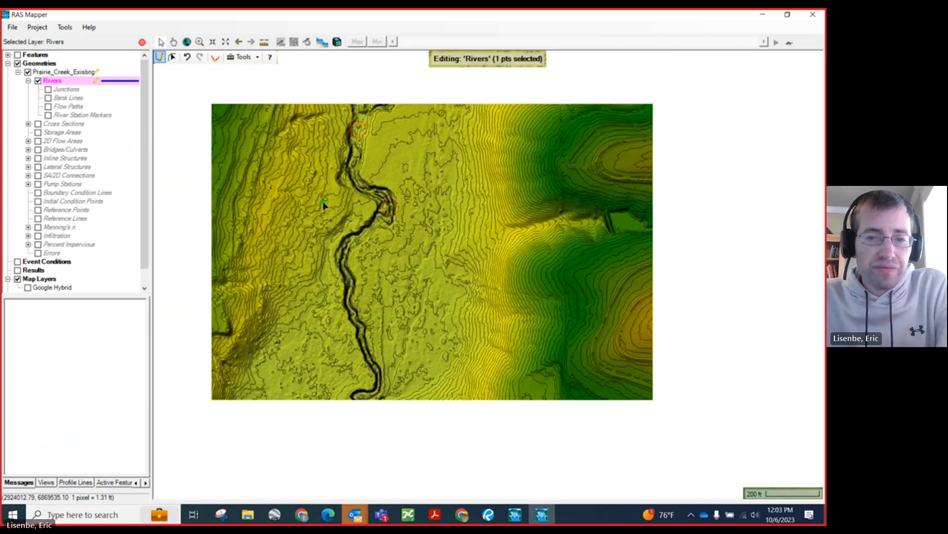
scroll(388, 397, "up", 1)
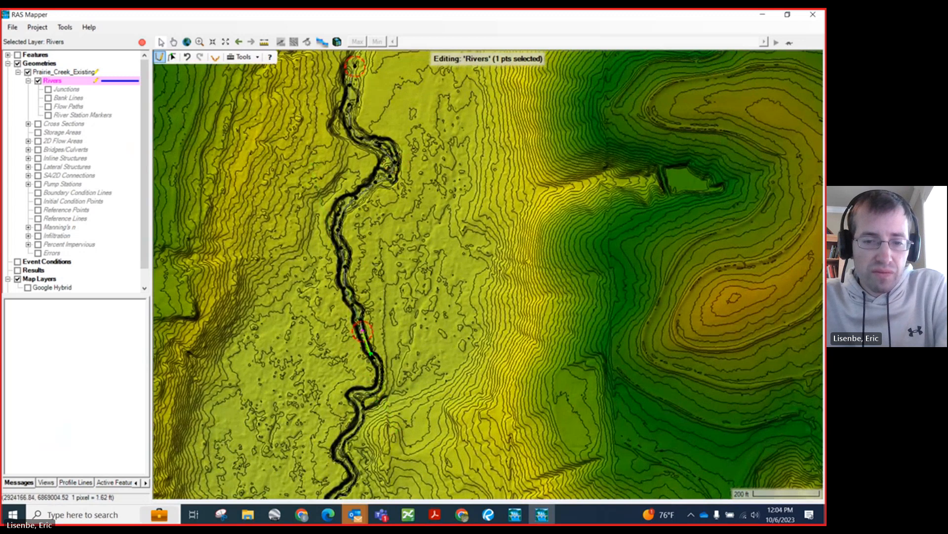
left_click(377, 359)
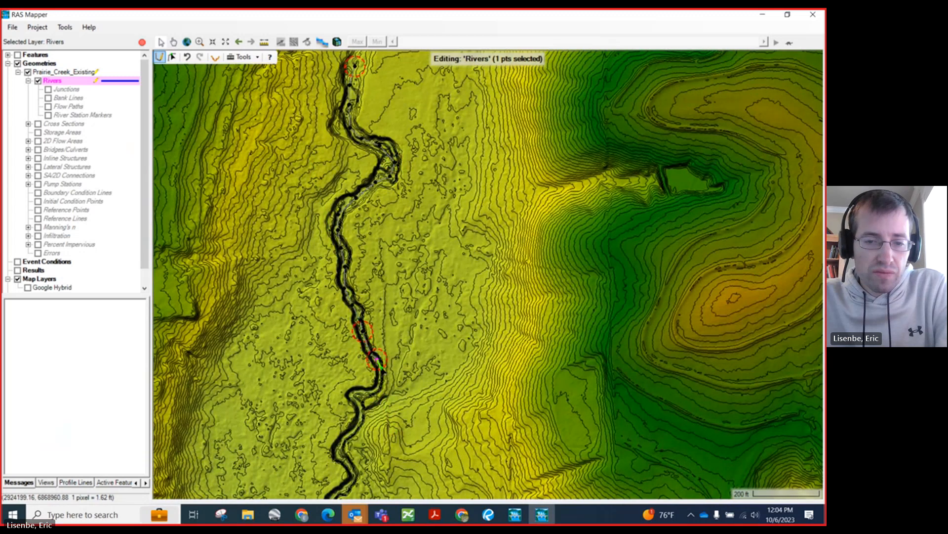
scroll(353, 237, "down", 2)
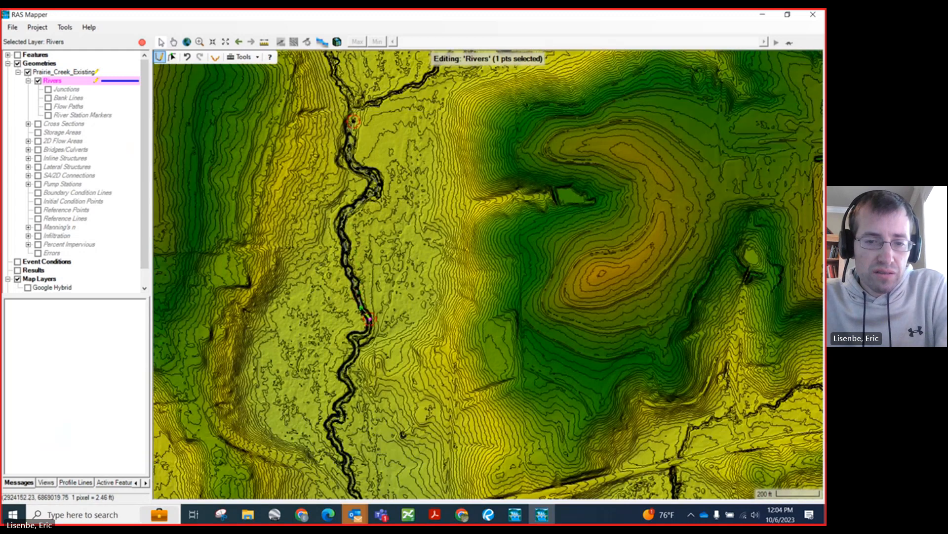
scroll(369, 319, "up", 2)
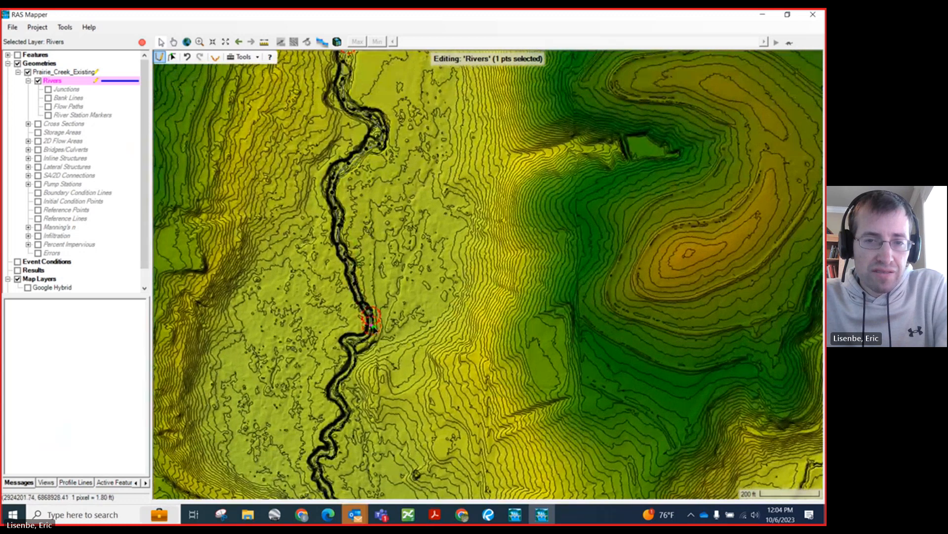
double_click(371, 325)
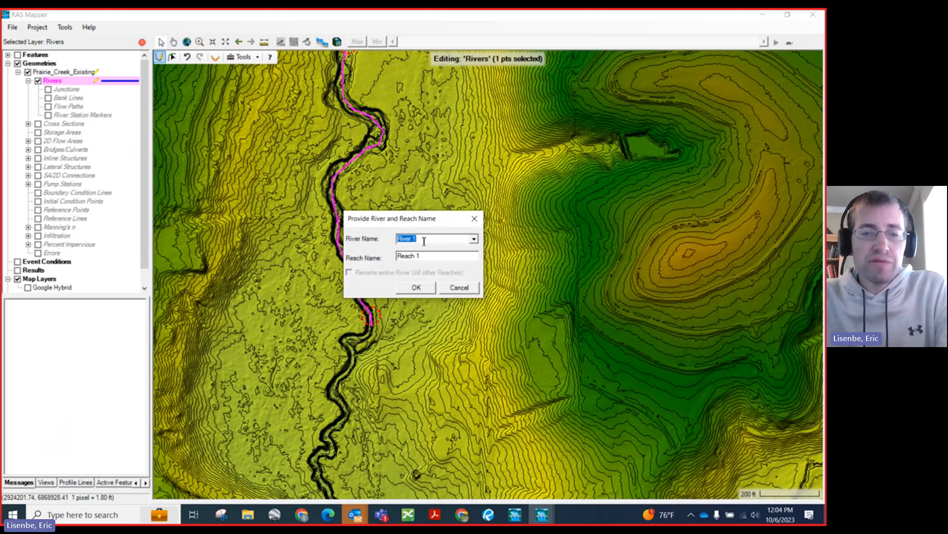
Step: Name the river PrairieCreek, keeping the reach name Reach 1, and accept the names
type("Pria")
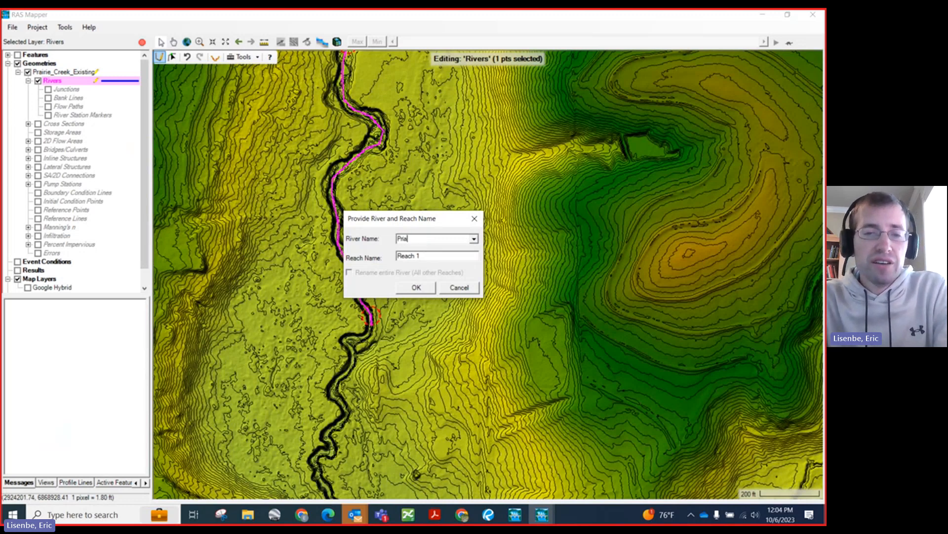
key("BackSpace")
key("BackSpace")
type("airieCreek")
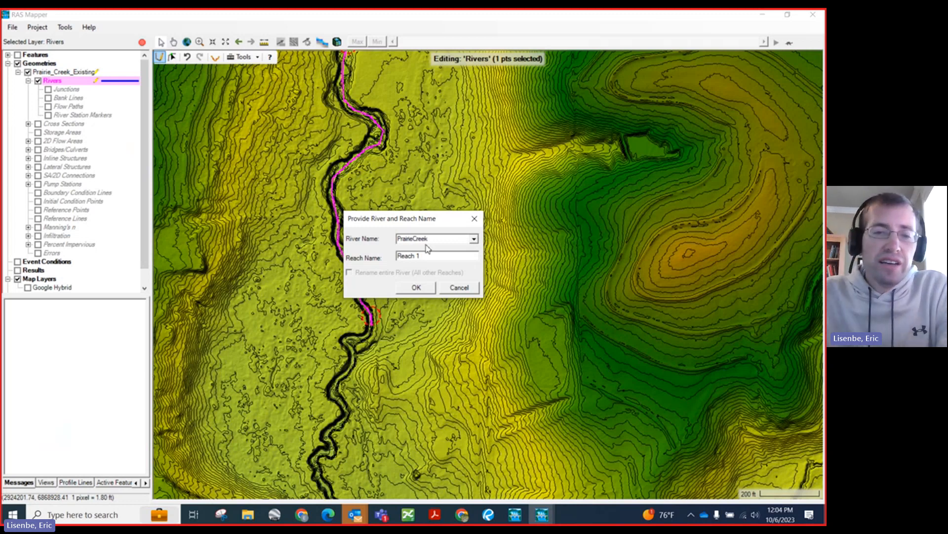
left_click(416, 286)
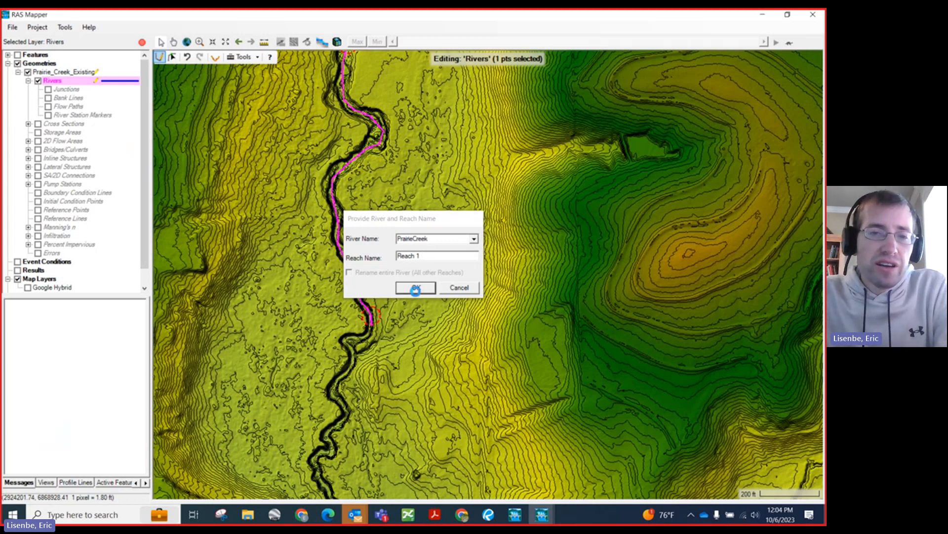
Step: Turn on the Bank Lines layer and make it the active layer for editing
scroll(410, 408, "down", 1)
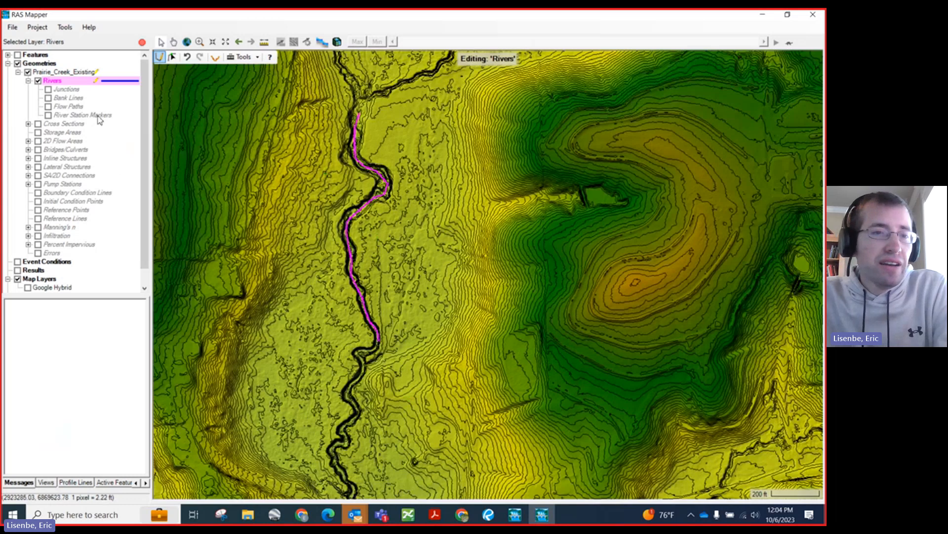
left_click(48, 98)
left_click(63, 99)
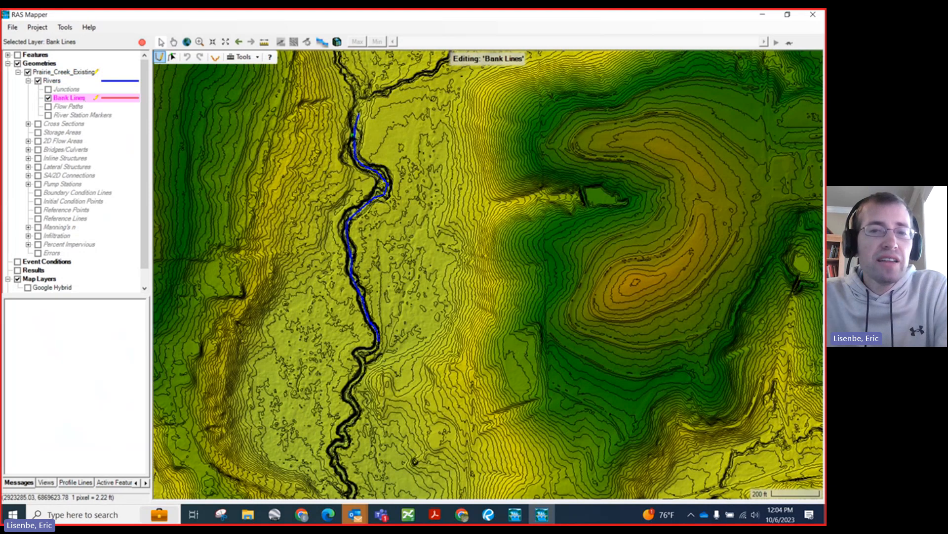
Step: Start a bank line at the reach's upstream end and trace the top of the east bank down to the start of the large bend
scroll(366, 117, "up", 1)
scroll(383, 122, "up", 1)
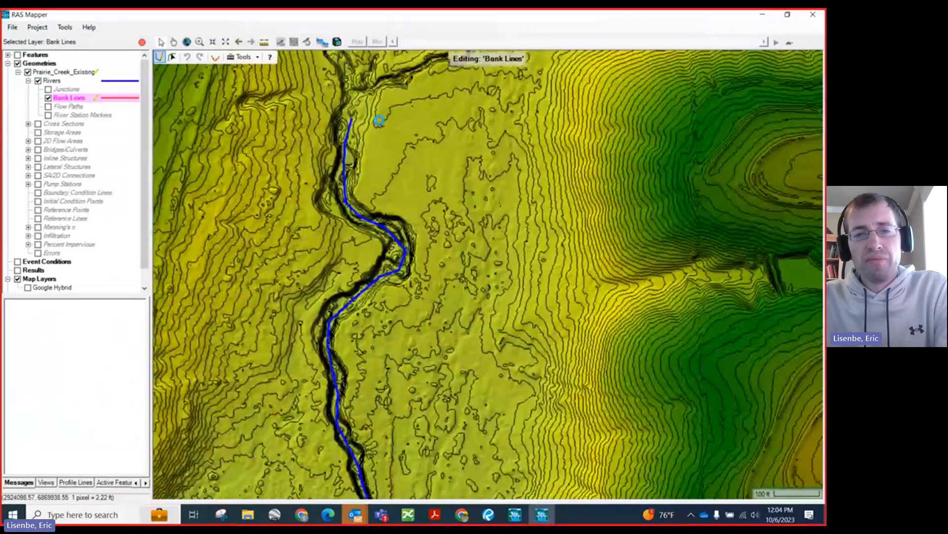
scroll(373, 114, "up", 1)
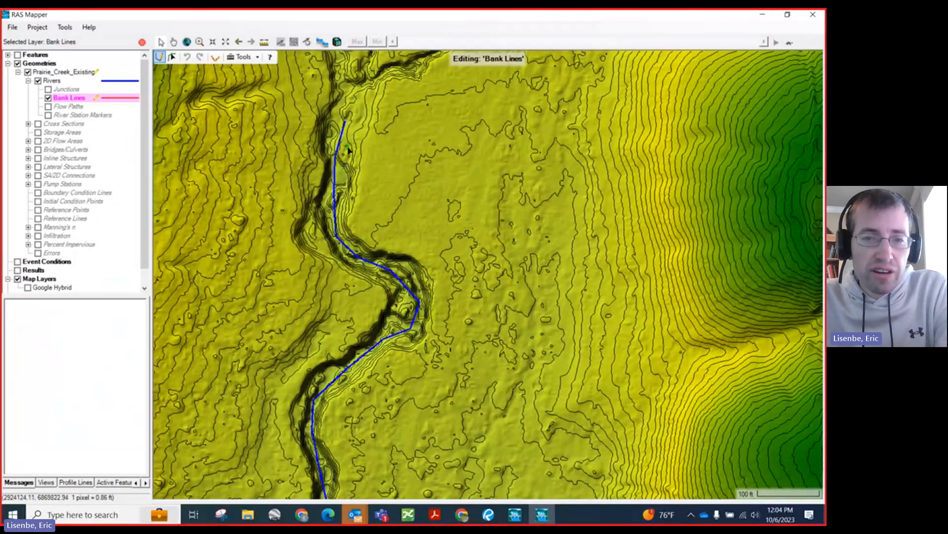
left_click(371, 122)
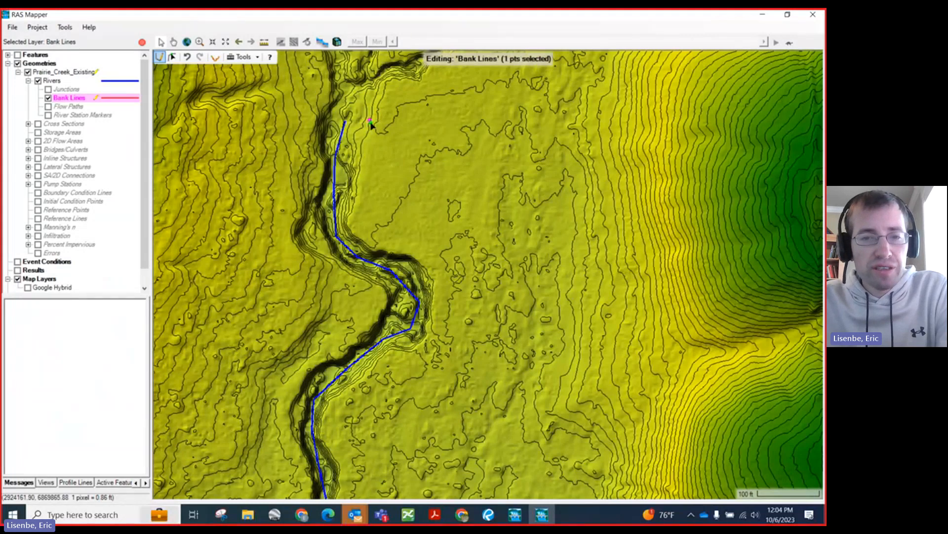
left_click(359, 146)
left_click(356, 167)
left_click(351, 189)
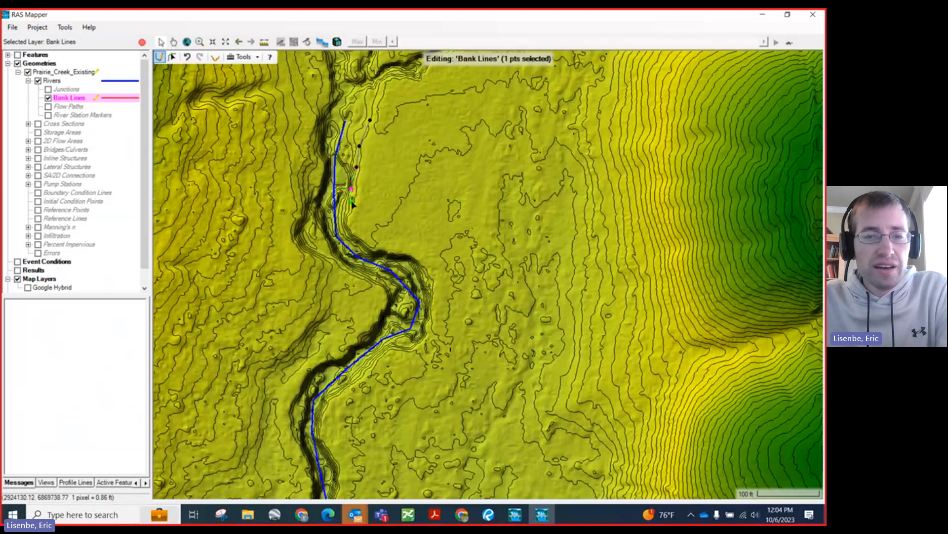
left_click(350, 209)
left_click(350, 227)
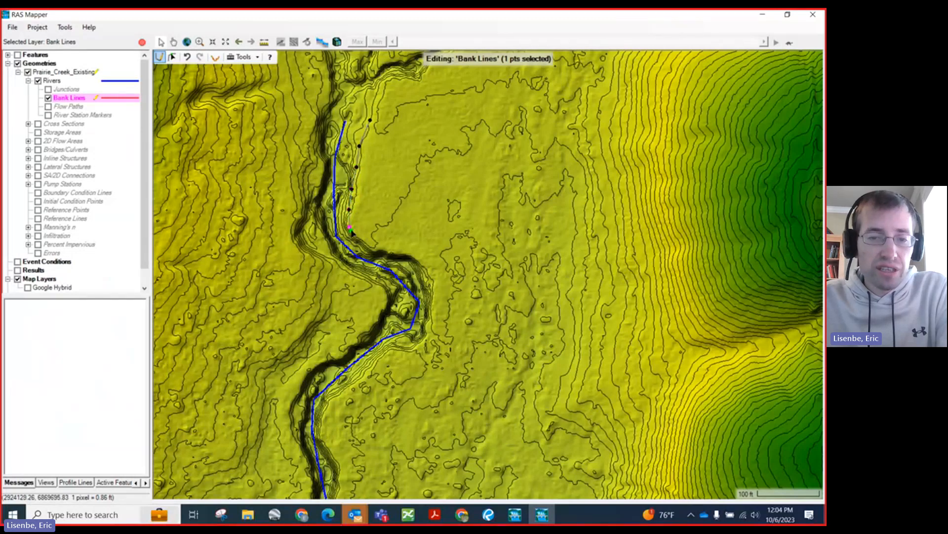
left_click(358, 239)
left_click(379, 249)
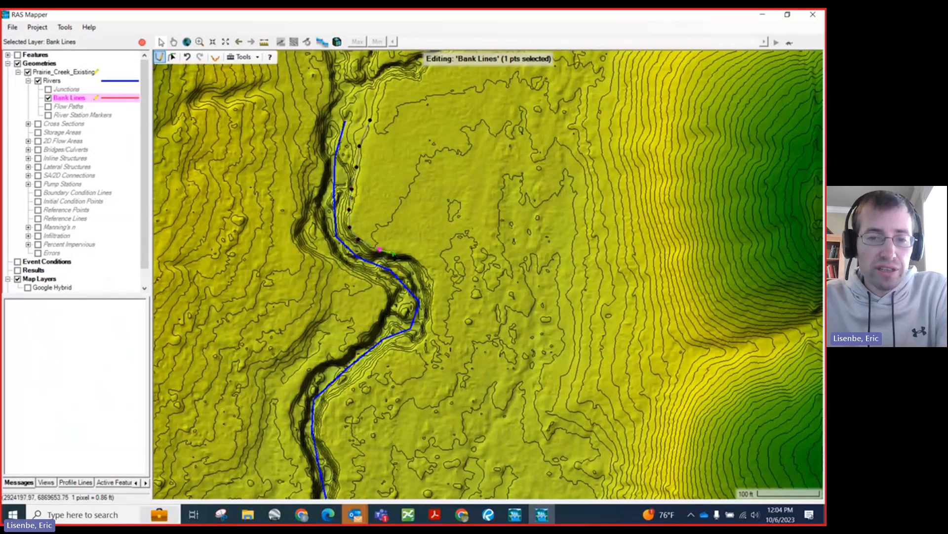
left_click(393, 254)
left_click(416, 256)
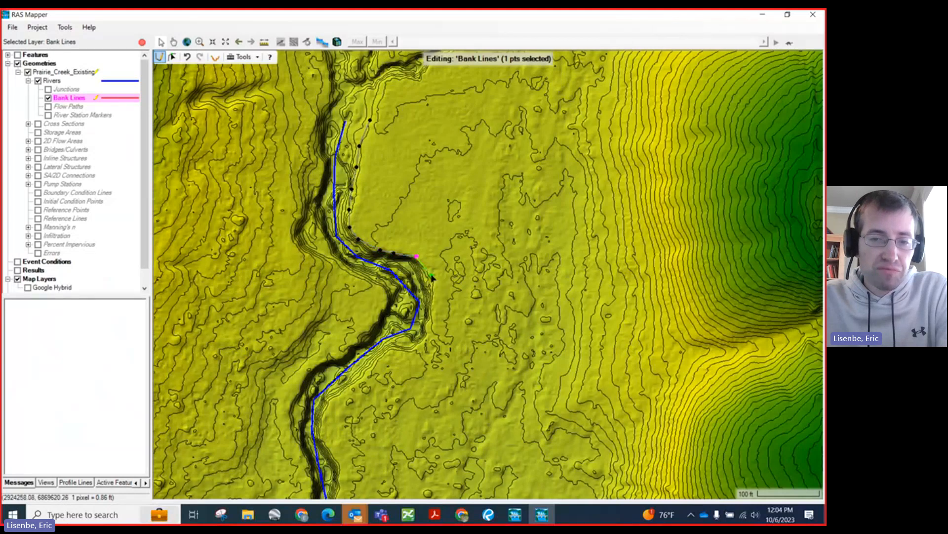
Step: Continue the east bank line around the outside of the large bend and southwest along the top of bank
scroll(432, 282, "down", 2)
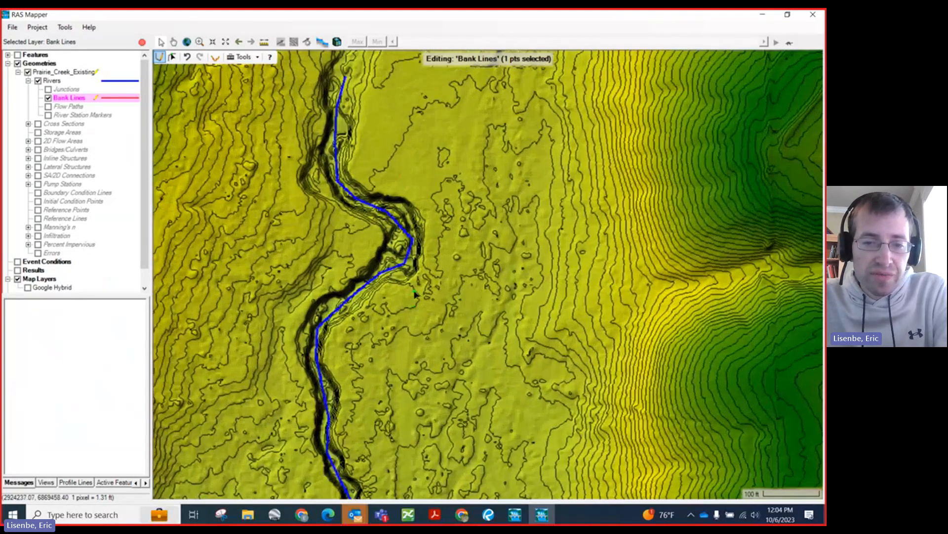
scroll(418, 280, "up", 1)
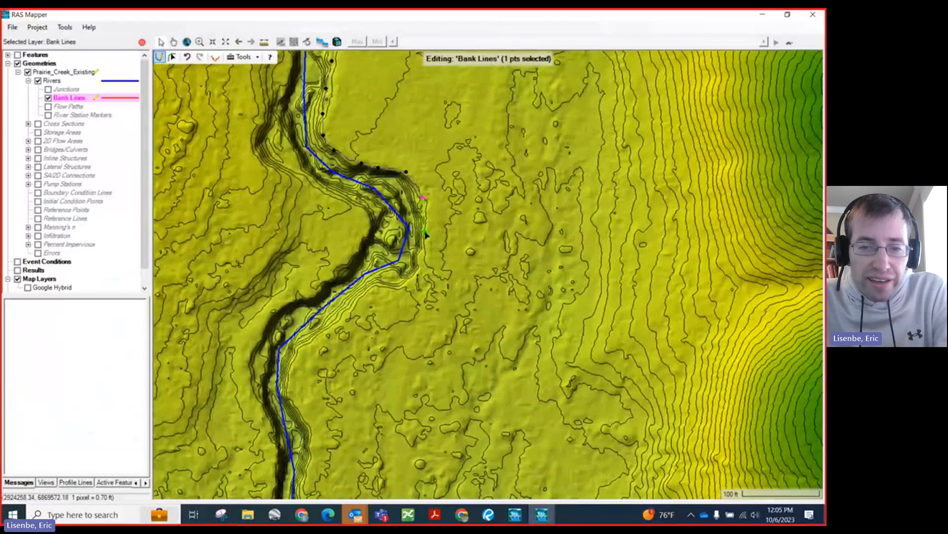
left_click(423, 230)
left_click(422, 245)
left_click(418, 257)
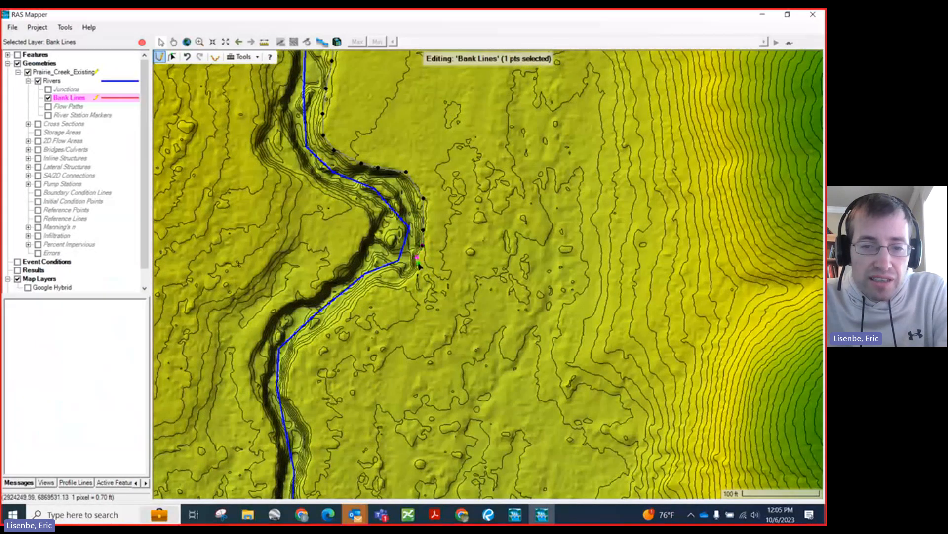
left_click(418, 268)
left_click(409, 277)
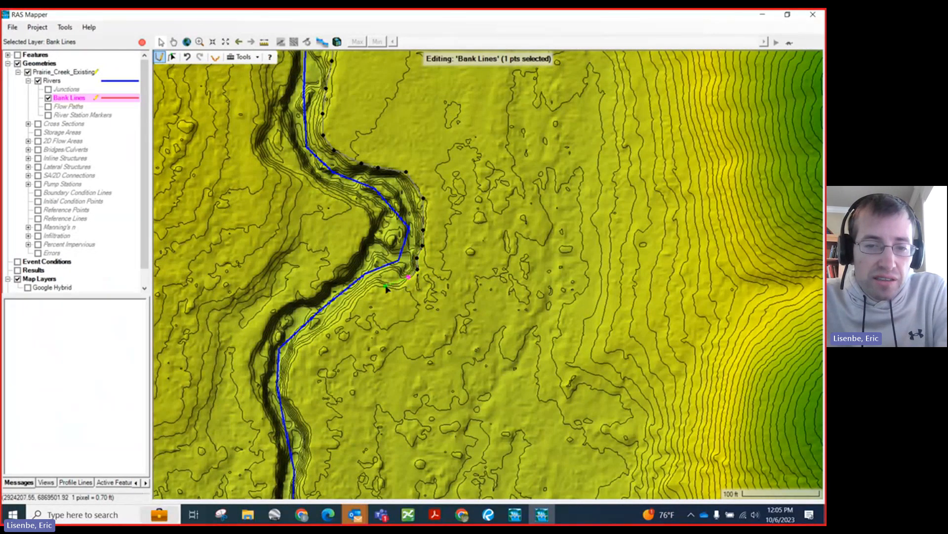
left_click(395, 282)
left_click(371, 287)
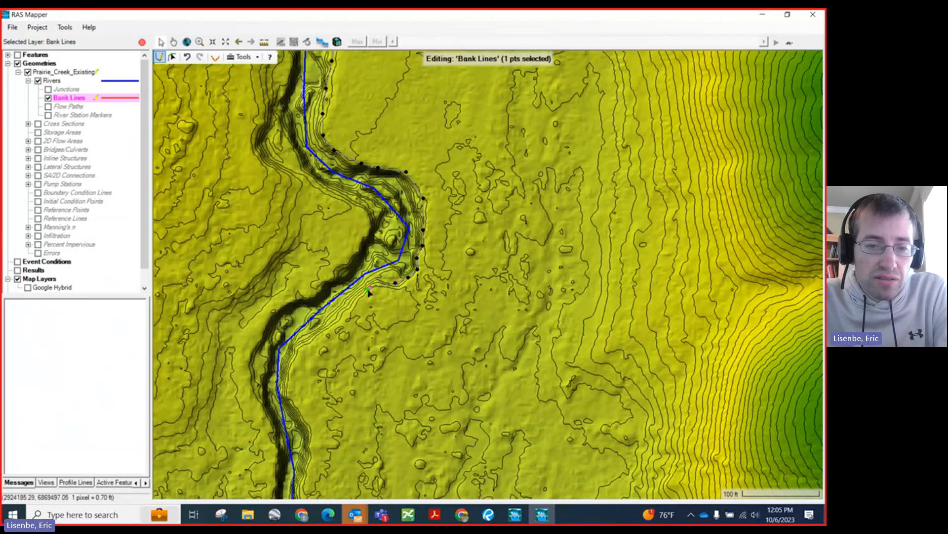
left_click(325, 324)
Step: Continue the east bank line southwest out of the large bend and south along the top of bank through the narrower channel
scroll(390, 306, "down", 2)
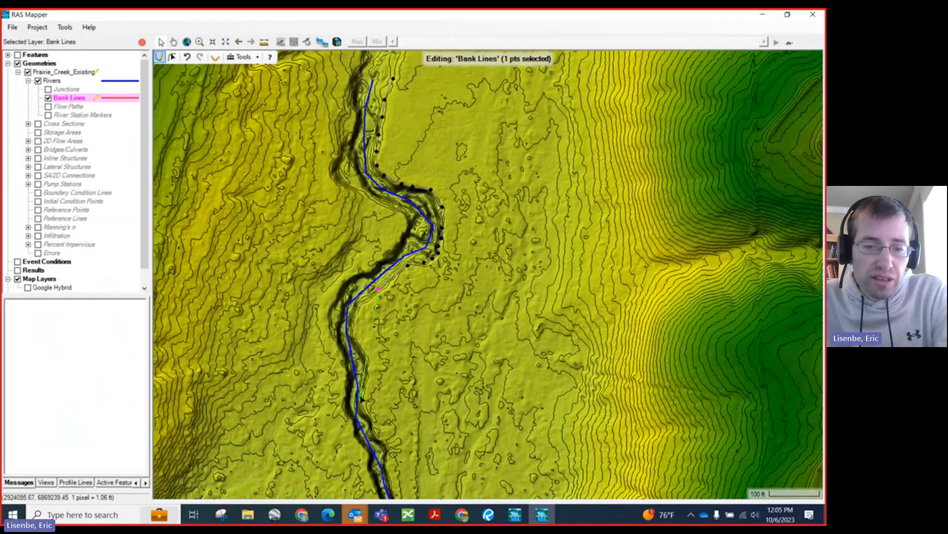
left_click(363, 304)
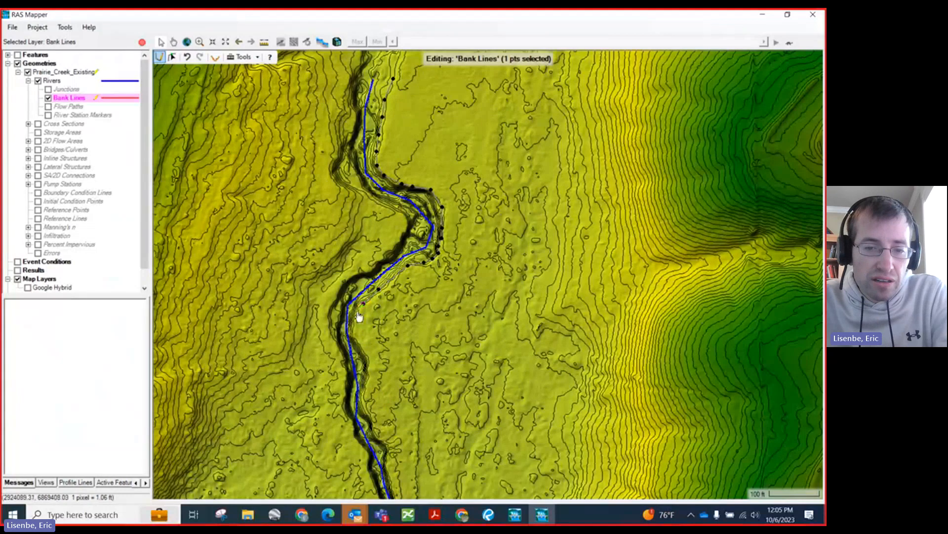
scroll(360, 391, "up", 2)
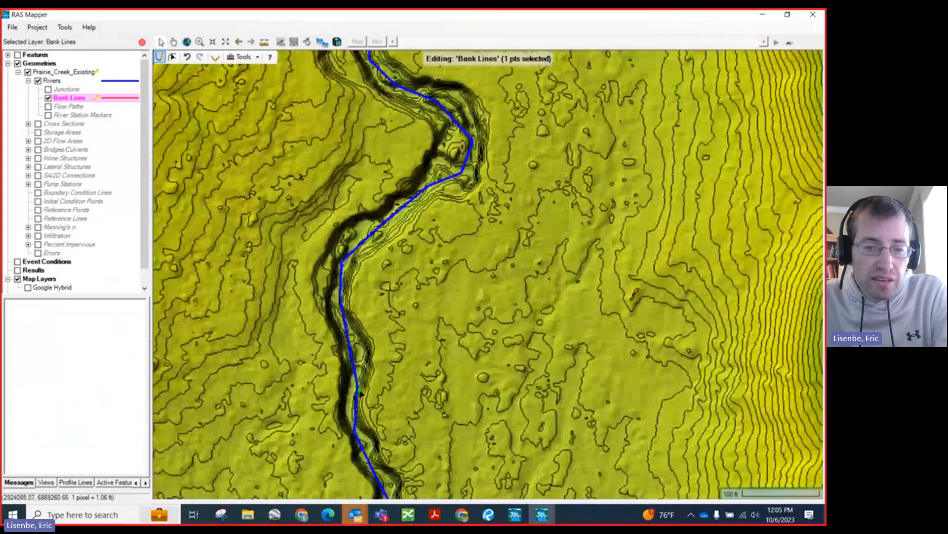
left_click(349, 306)
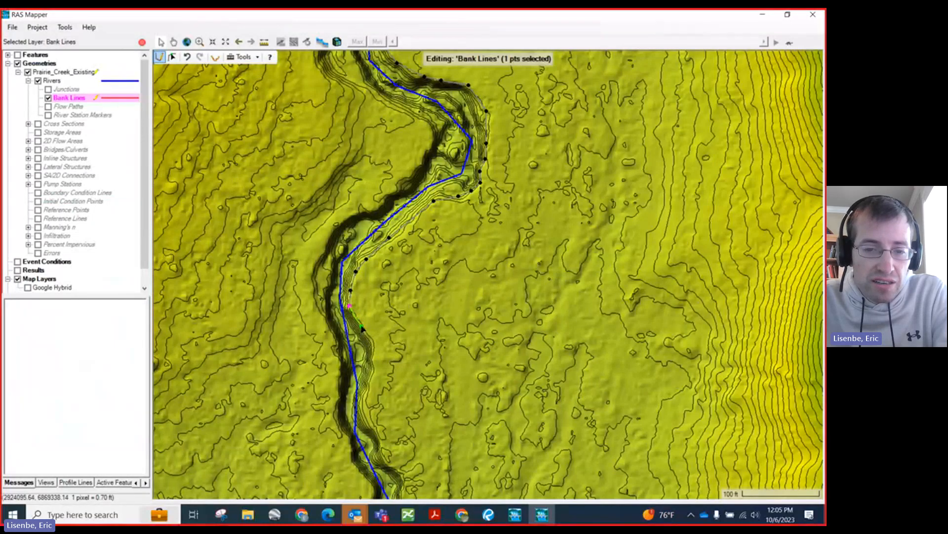
scroll(373, 351, "down", 1)
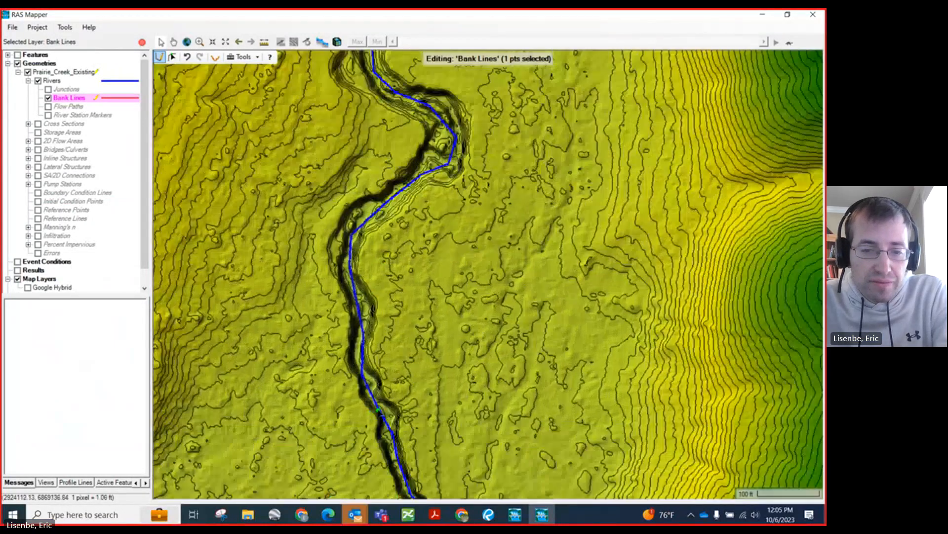
scroll(379, 412, "up", 1)
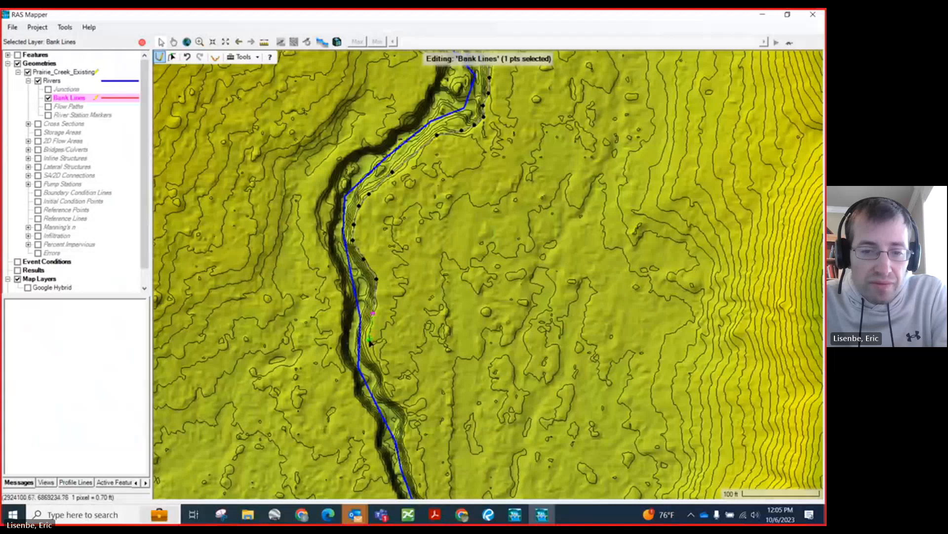
left_click(367, 341)
left_click(372, 353)
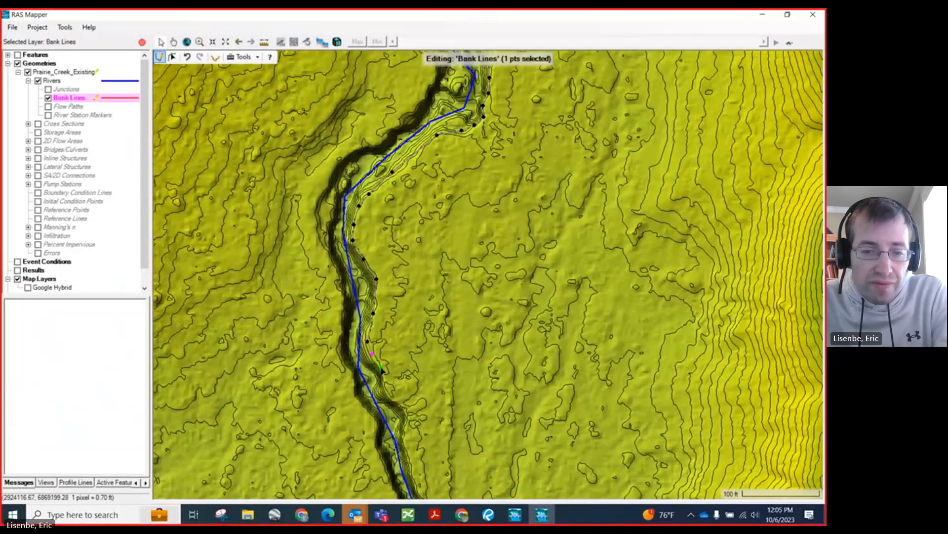
left_click(382, 369)
left_click(388, 391)
Step: Trace the rest of the east bank line down the top of bank and finish it beside the river centerline's downstream end
scroll(389, 393, "down", 2)
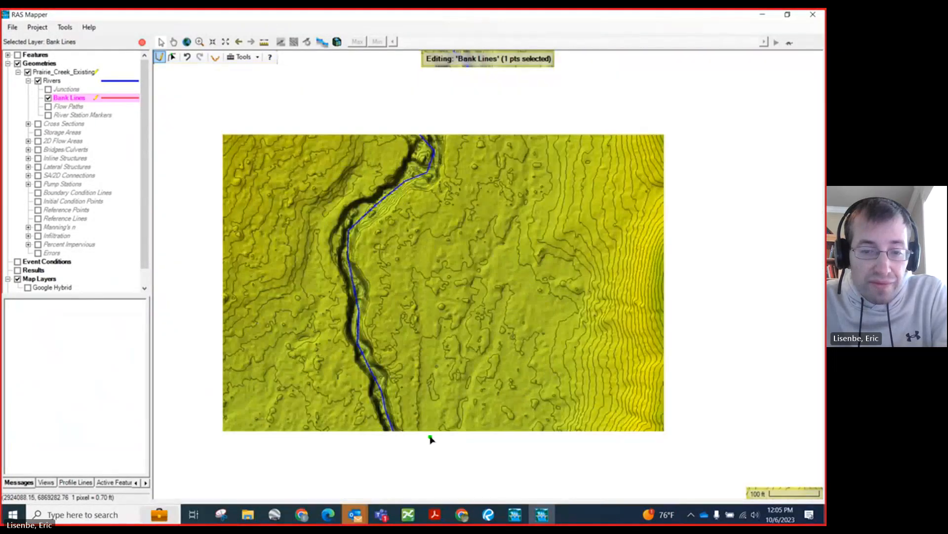
scroll(424, 450, "up", 3)
scroll(386, 371, "up", 1)
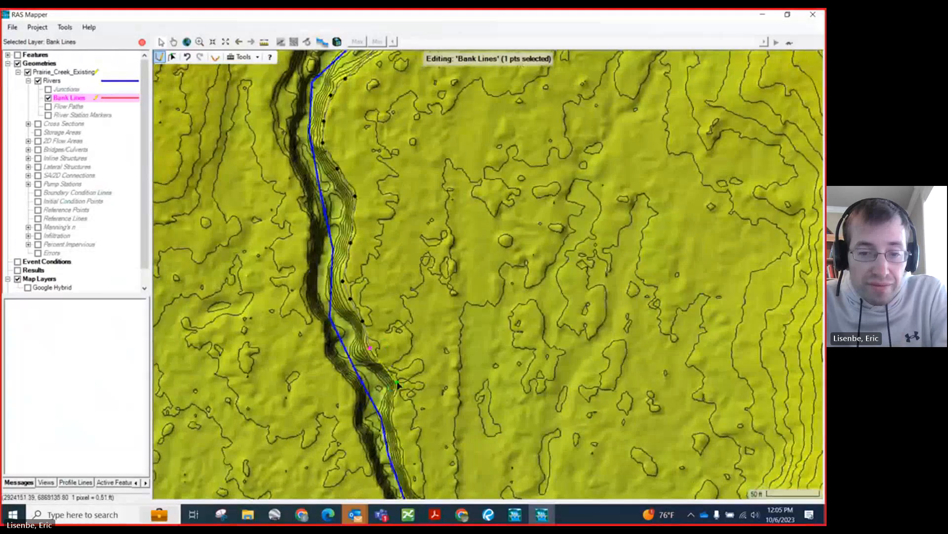
left_click(385, 367)
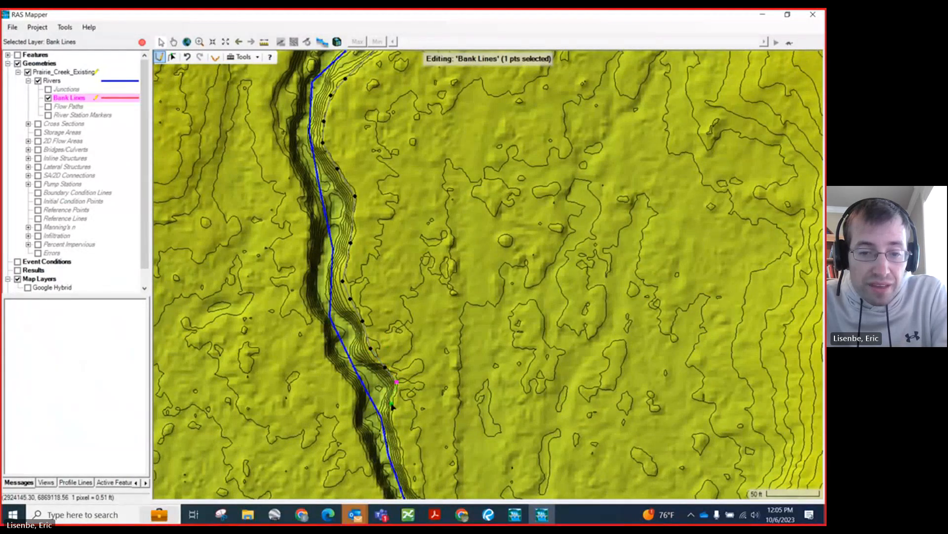
scroll(359, 291, "down", 1)
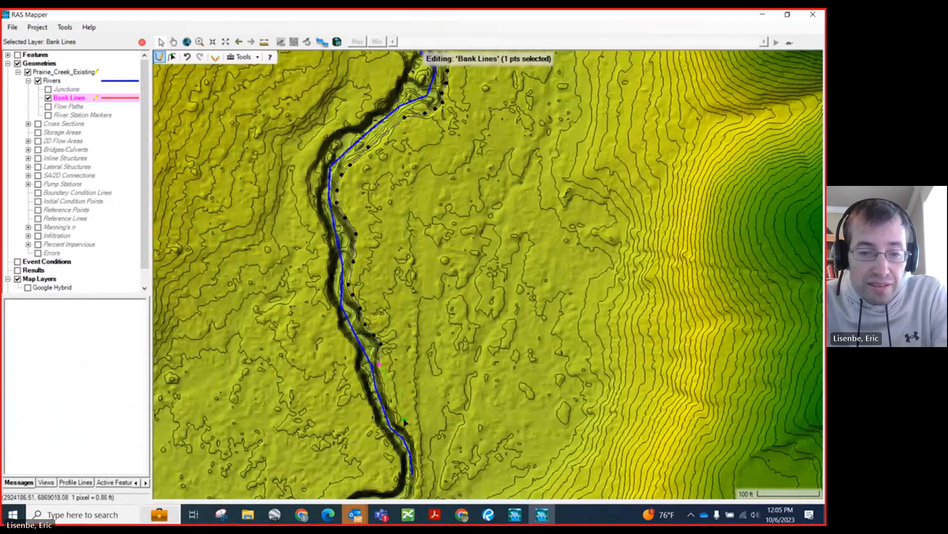
scroll(393, 417, "up", 1)
left_click(396, 419)
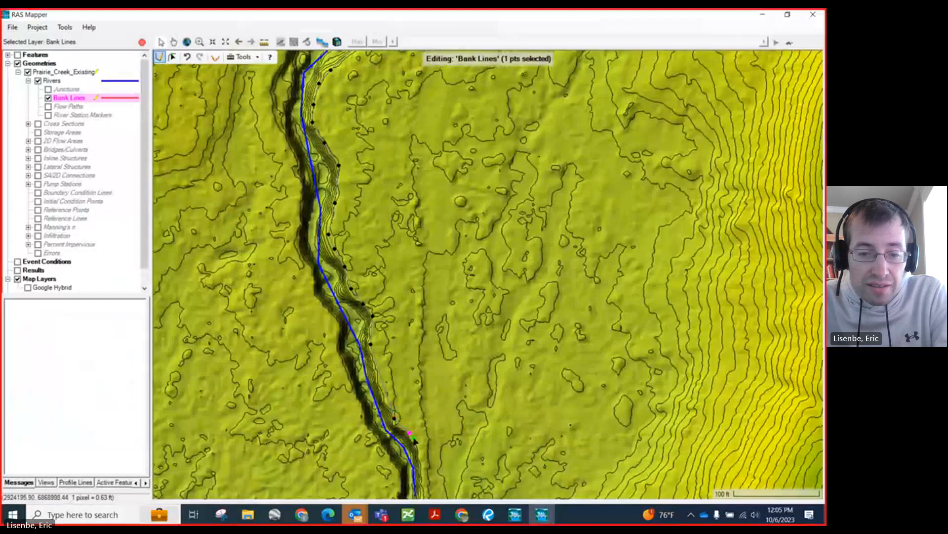
scroll(417, 443, "down", 1)
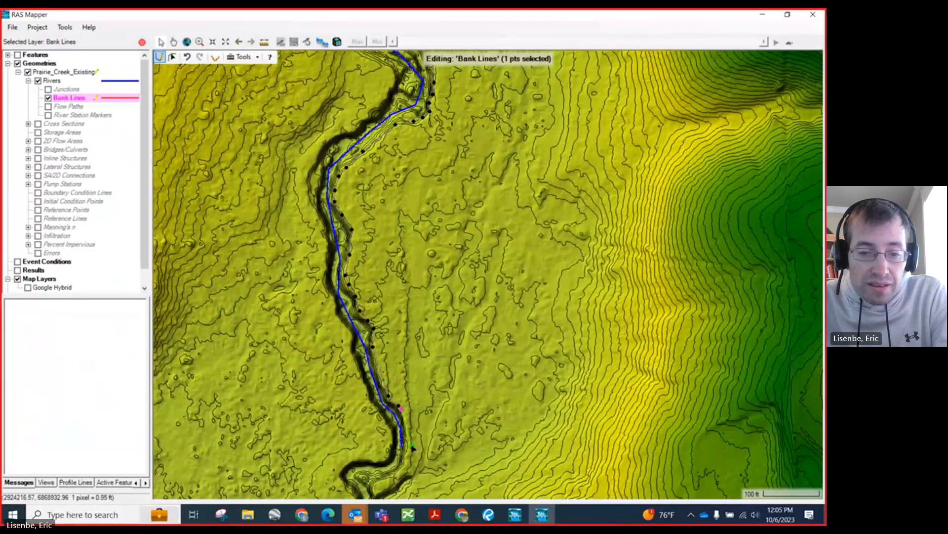
double_click(409, 446)
scroll(417, 441, "down", 1)
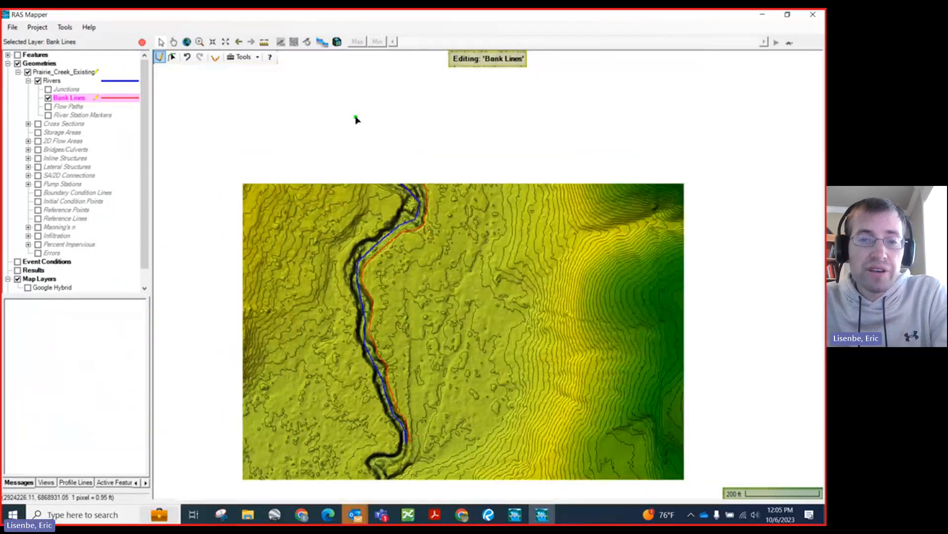
scroll(389, 97, "up", 1)
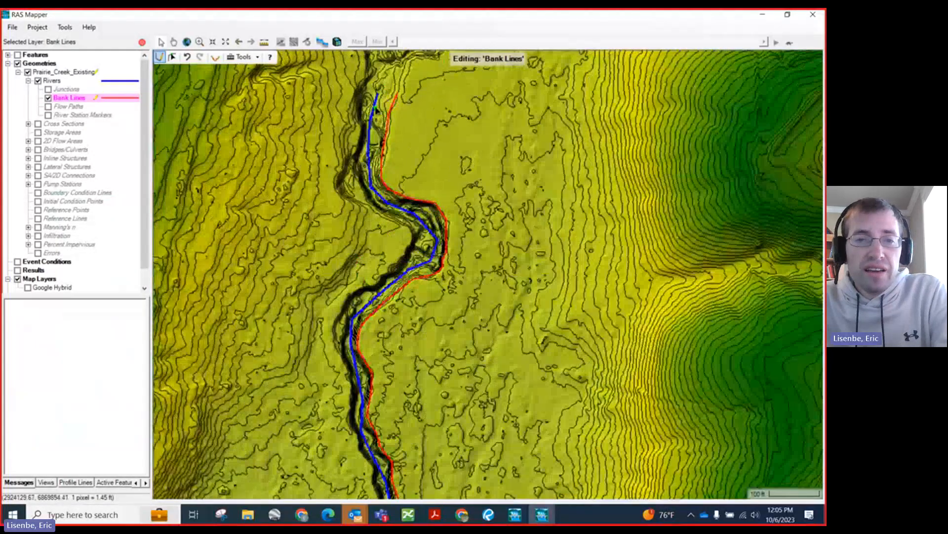
left_click(354, 91)
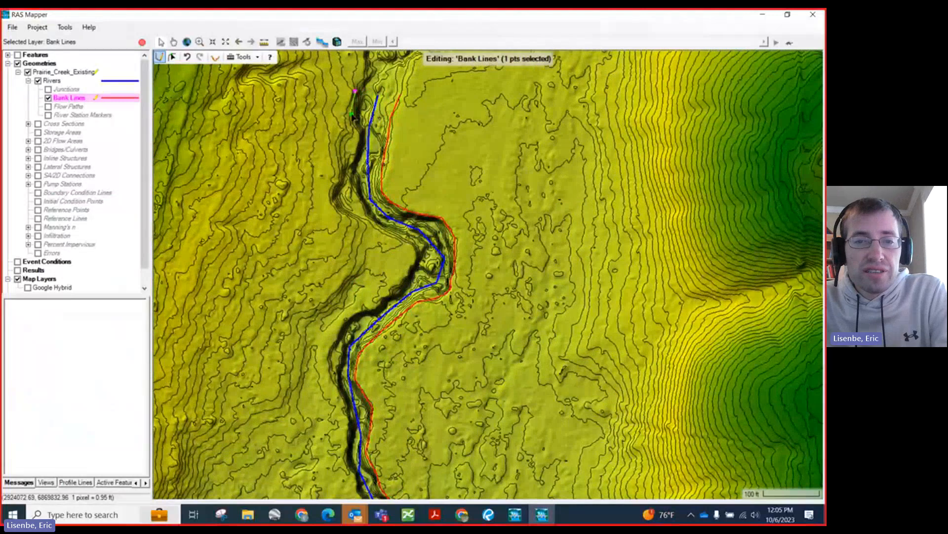
left_click(350, 113)
left_click(356, 131)
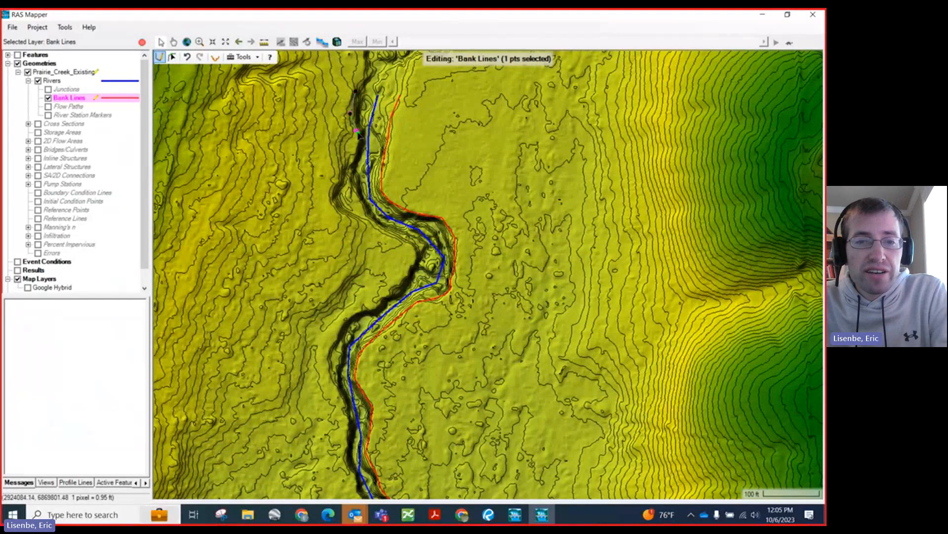
left_click(354, 155)
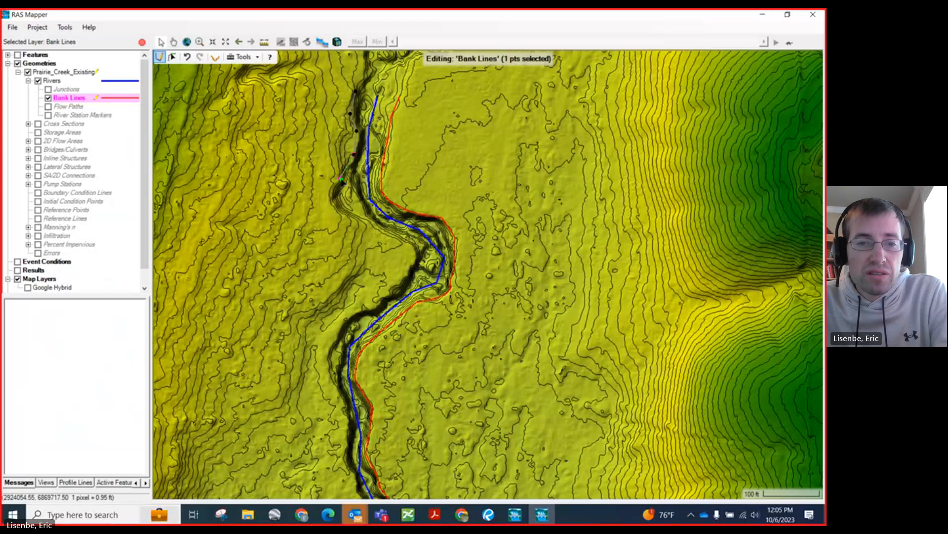
double_click(341, 179)
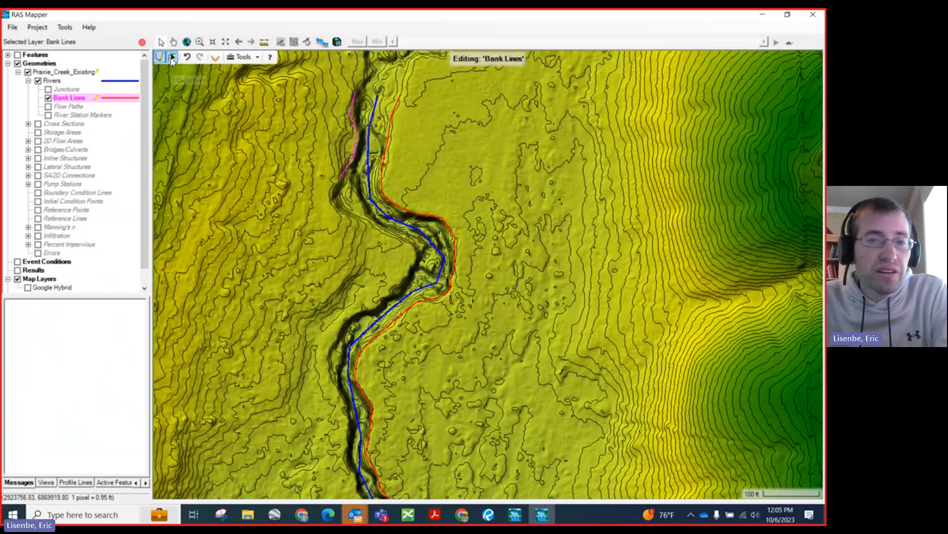
left_click(172, 57)
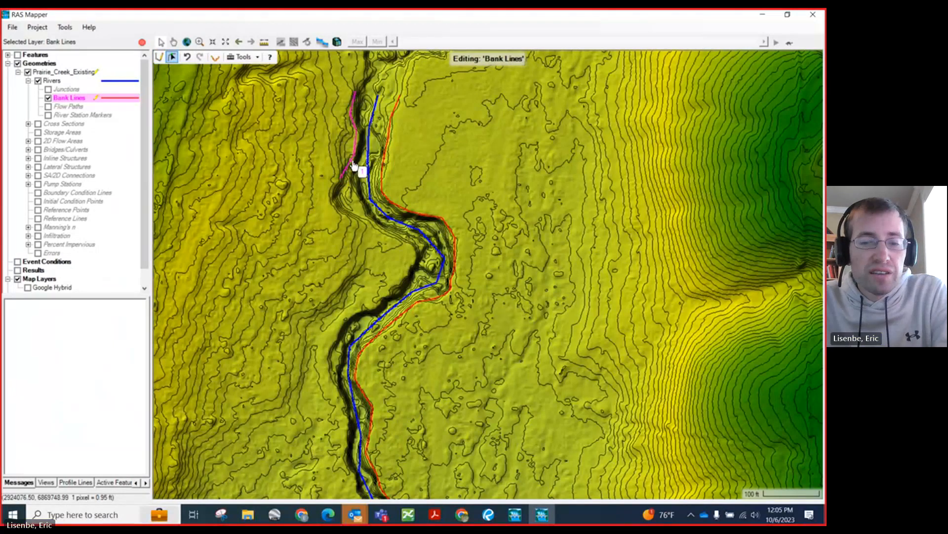
Step: Start a new bank line at the reach's upstream end and trace the top of the west bank south toward the first bend
left_click(159, 56)
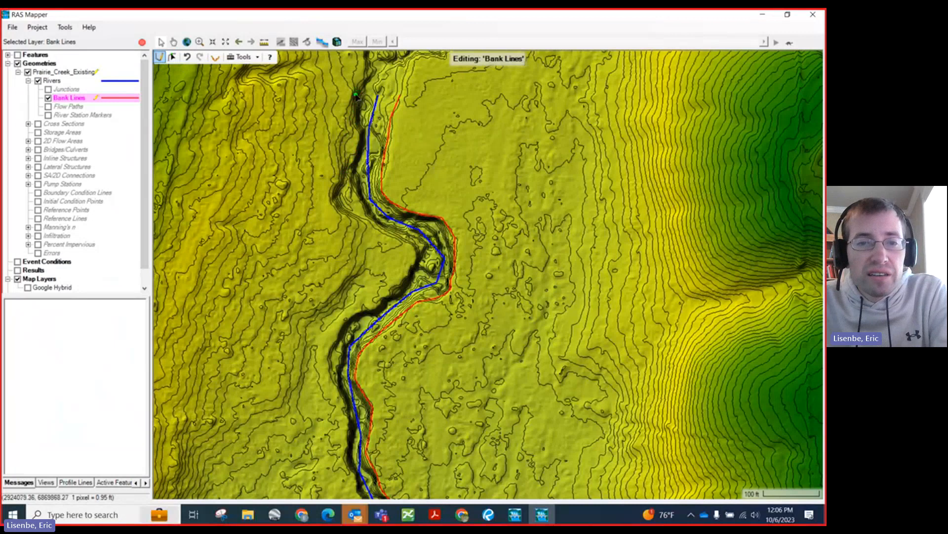
left_click(355, 95)
left_click(348, 113)
left_click(342, 131)
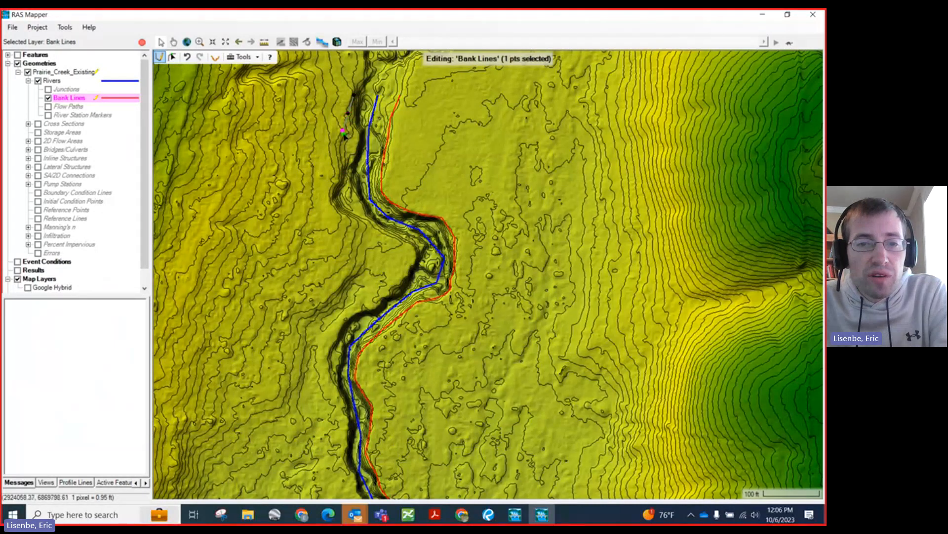
left_click(340, 147)
left_click(338, 164)
left_click(337, 181)
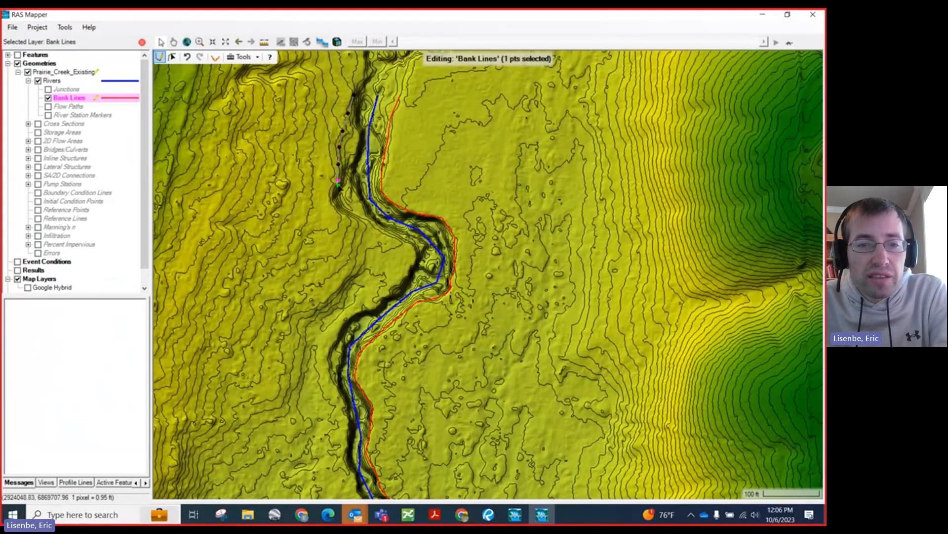
Step: Continue the west bank line around the first bend and southeast to the inside of the large bend
left_click(334, 195)
left_click(342, 211)
left_click(355, 218)
left_click(370, 224)
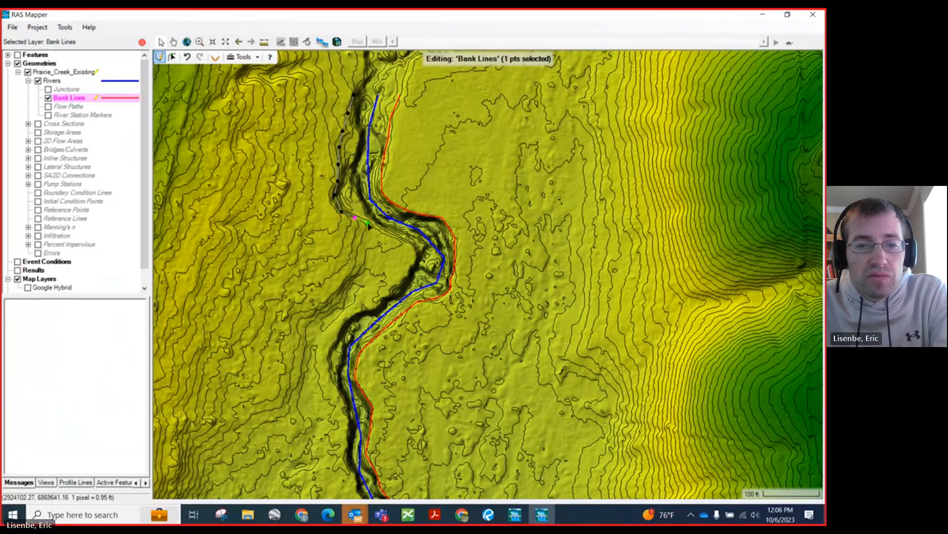
left_click(396, 239)
left_click(409, 247)
left_click(411, 260)
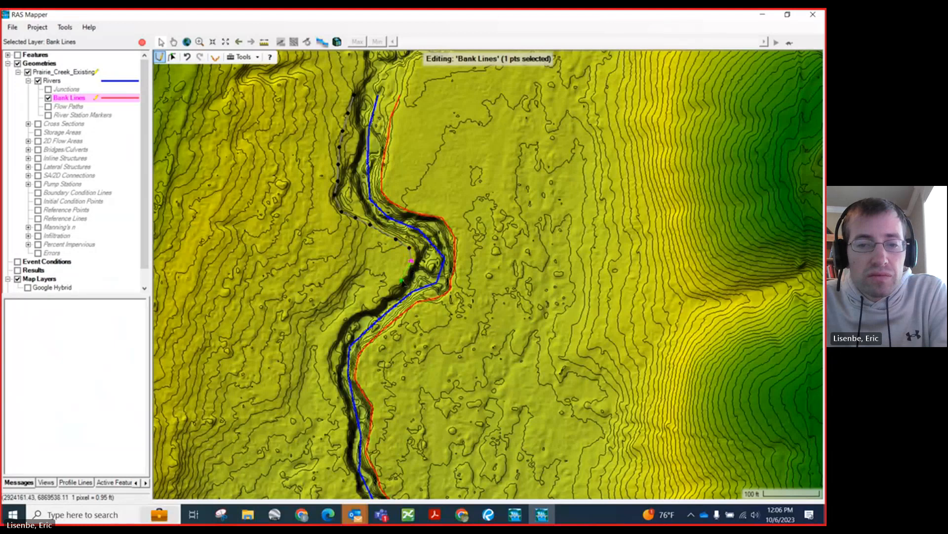
Step: Continue the west bank line southwest from the large bend and around the next curve to the south
scroll(358, 261, "down", 1)
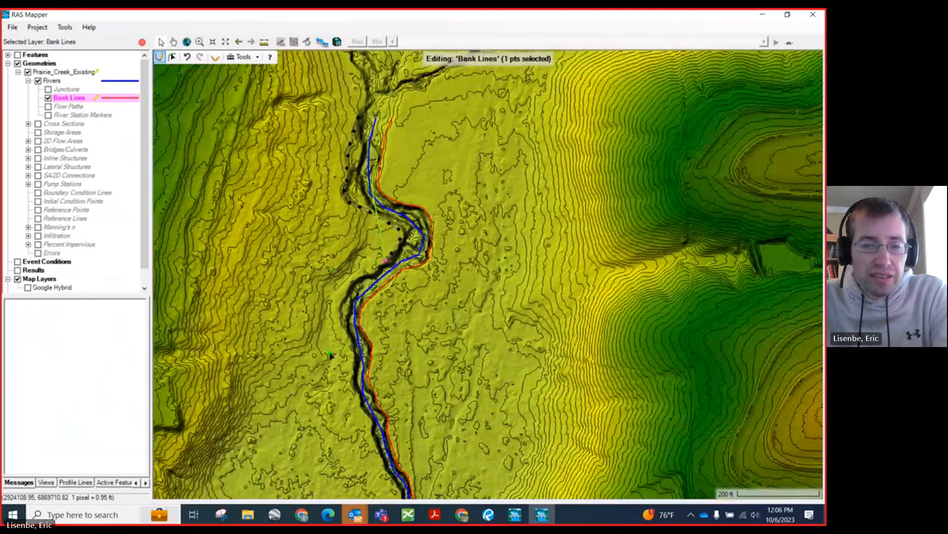
scroll(331, 355, "up", 1)
left_click(412, 214)
left_click(394, 229)
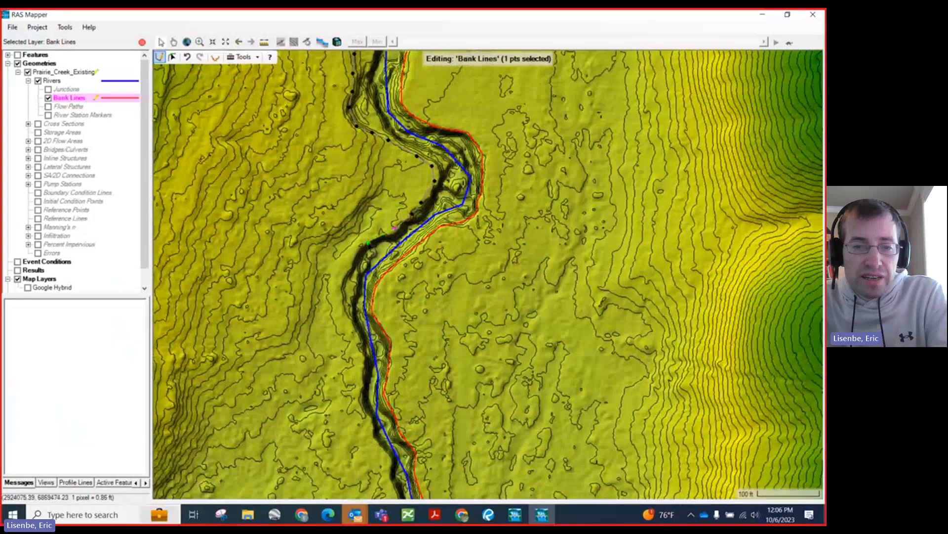
left_click(364, 244)
left_click(346, 269)
left_click(347, 306)
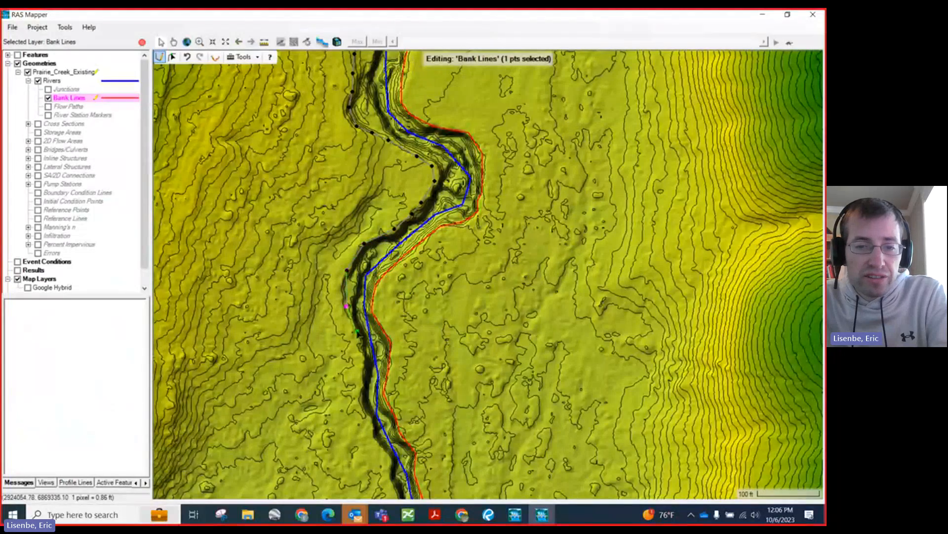
left_click(358, 343)
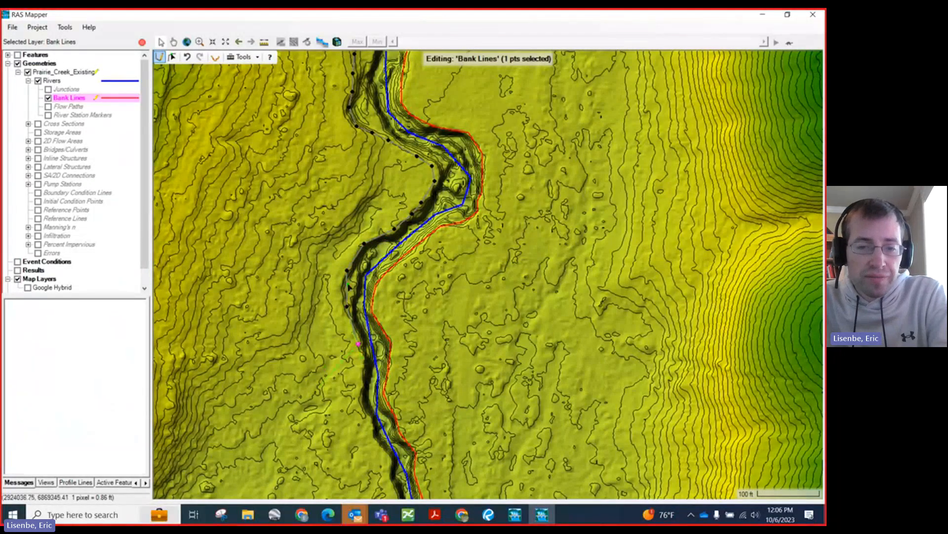
Step: Trace the remaining west bank south along the top of bank and finish the line beside the river centerline's downstream end
scroll(335, 312, "down", 1)
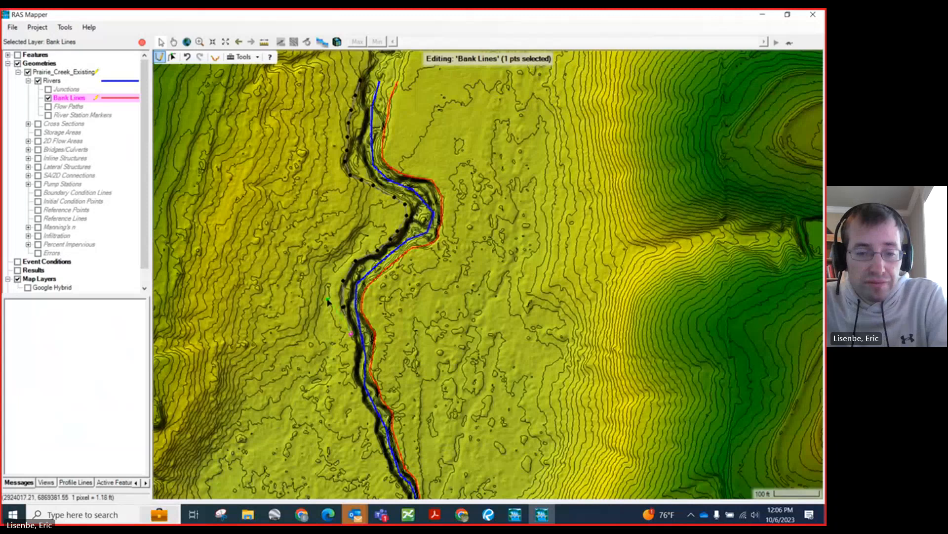
scroll(338, 358, "down", 1)
scroll(338, 358, "up", 1)
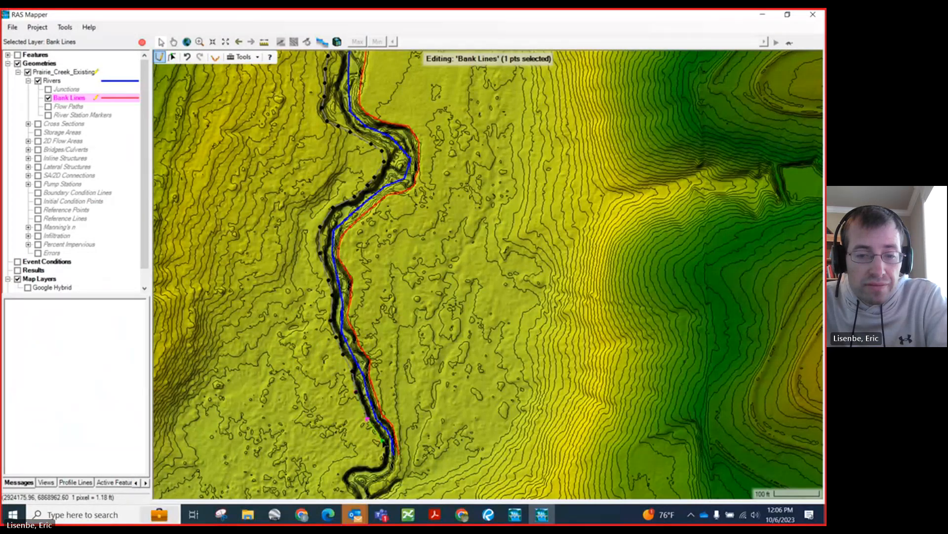
double_click(386, 454)
Step: Turn on the Flow Paths layer and make it the active layer for editing
scroll(317, 430, "down", 1)
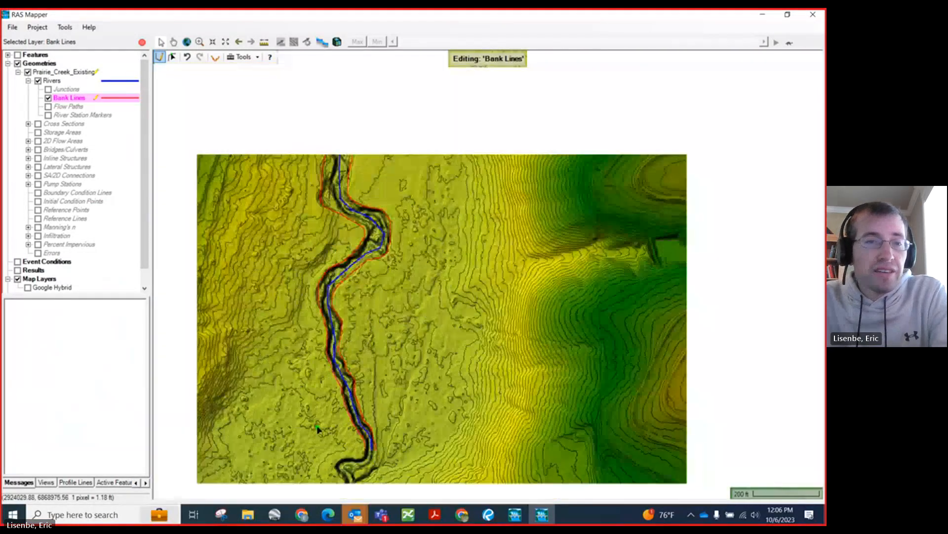
left_click(48, 106)
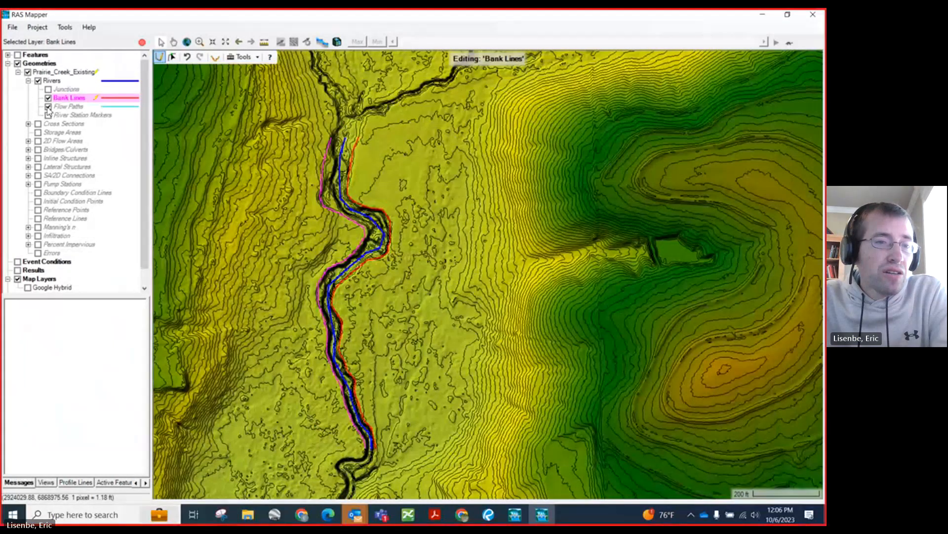
left_click(66, 107)
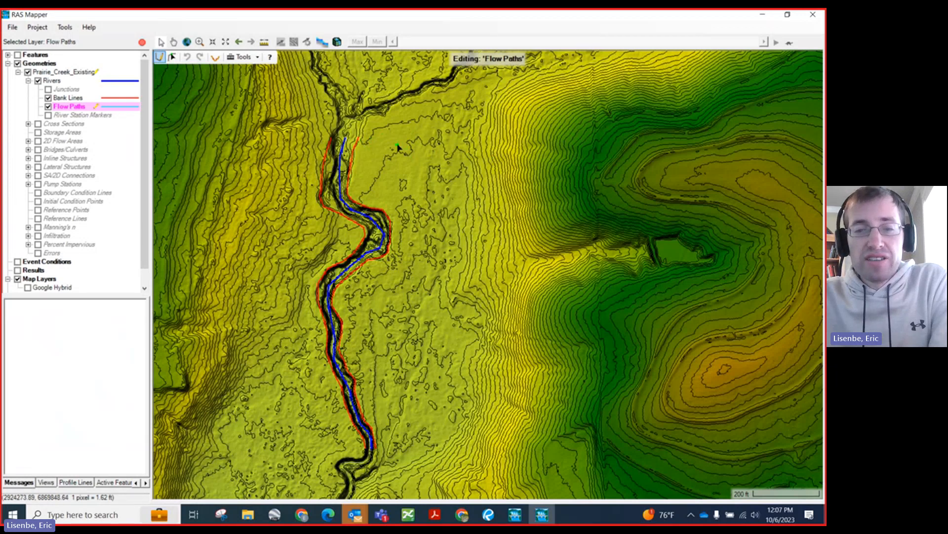
scroll(306, 147, "down", 1)
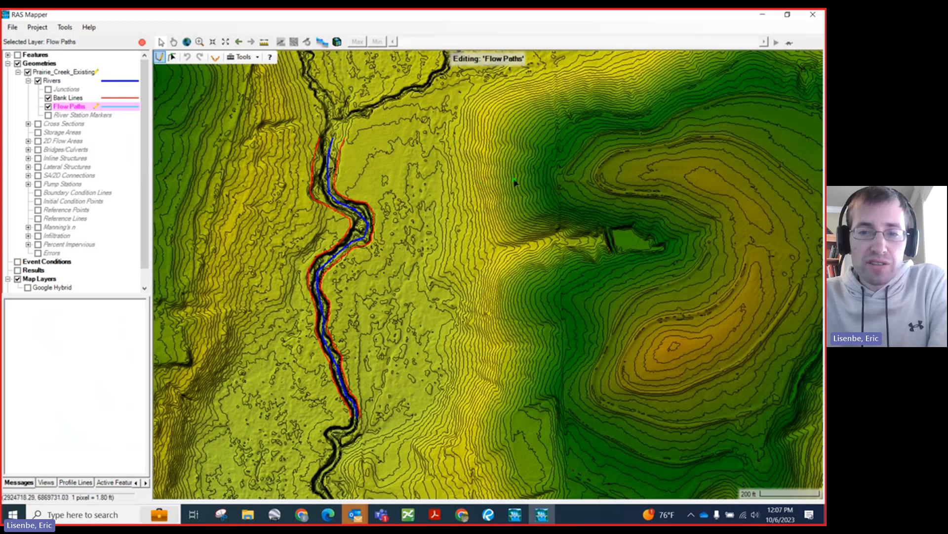
Step: Start the east overbank flow path beside the river's upstream end and trace it south around the outside of the large bend
left_click(377, 135)
left_click(375, 145)
left_click(375, 158)
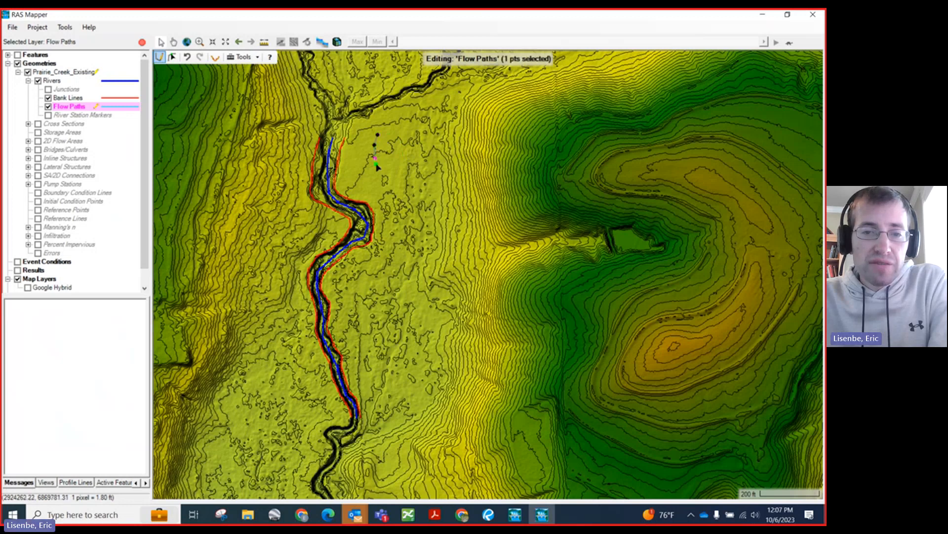
left_click(378, 168)
left_click(385, 184)
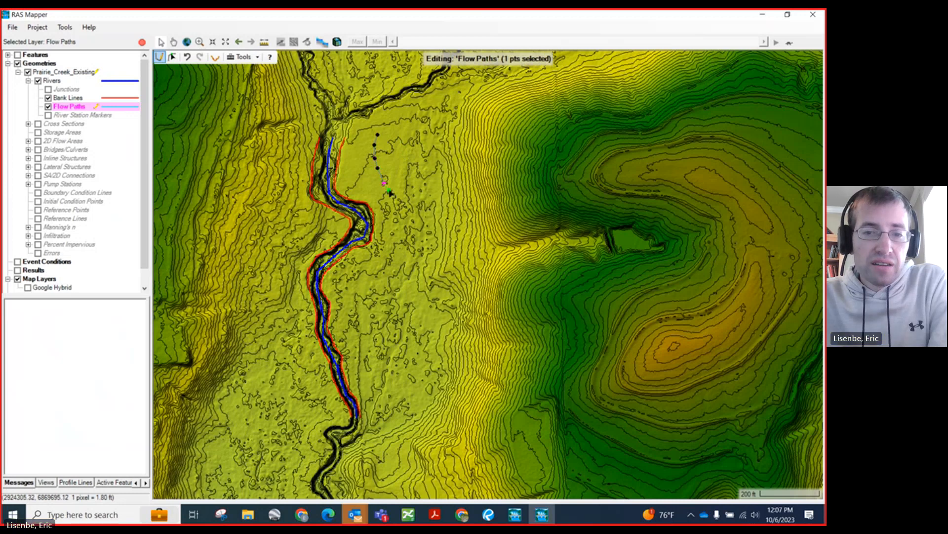
left_click(393, 198)
left_click(397, 211)
left_click(392, 230)
Step: Continue the east flow path southwest from the large bend and finish it beside the river centerline's downstream end
left_click(384, 247)
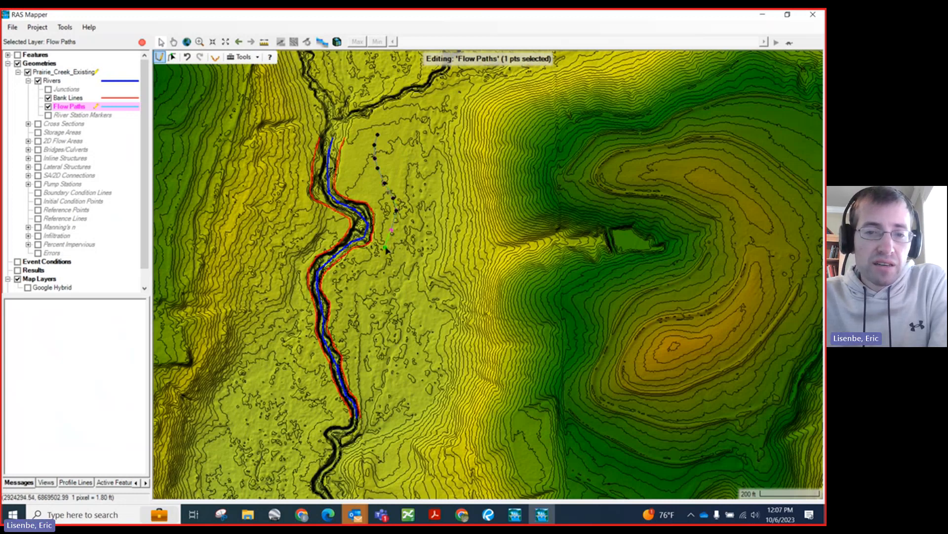
left_click(373, 264)
left_click(369, 280)
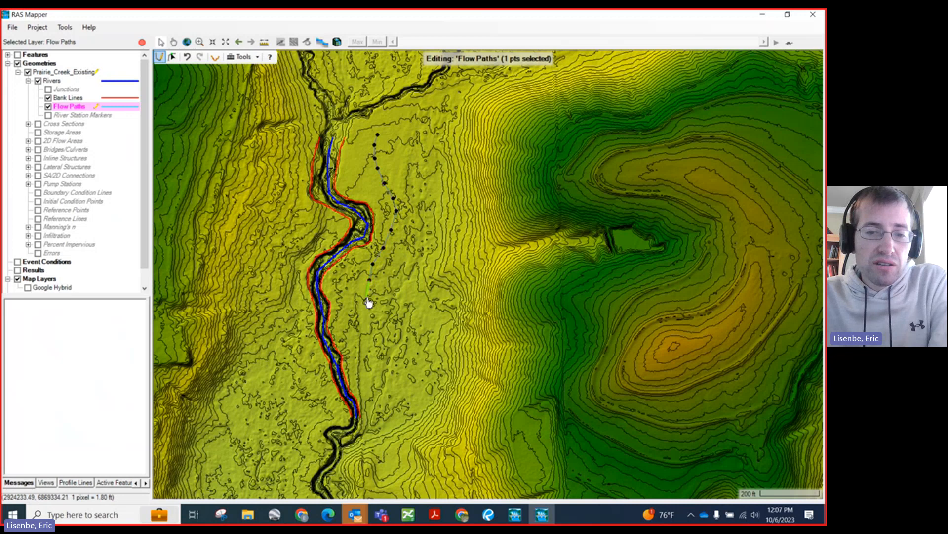
left_click(367, 298)
left_click(362, 321)
left_click(365, 351)
left_click(368, 387)
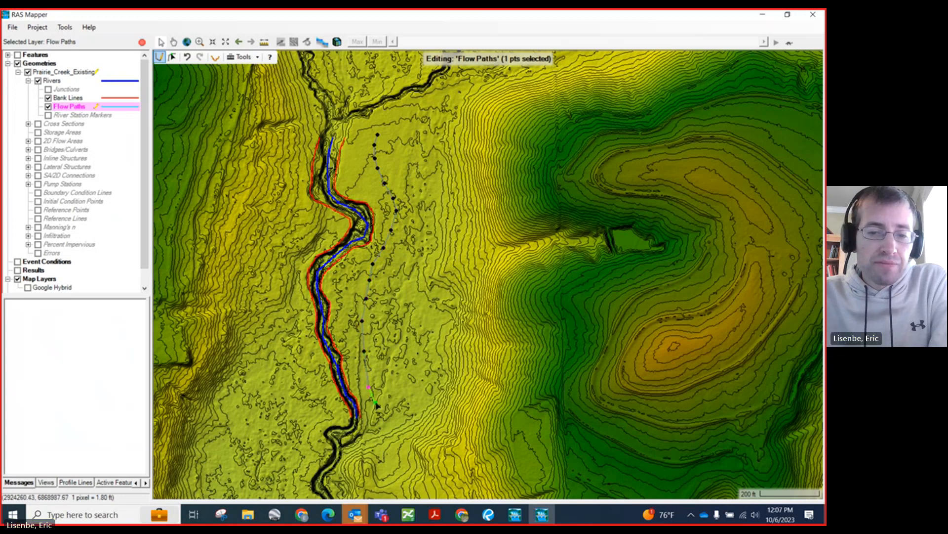
double_click(379, 416)
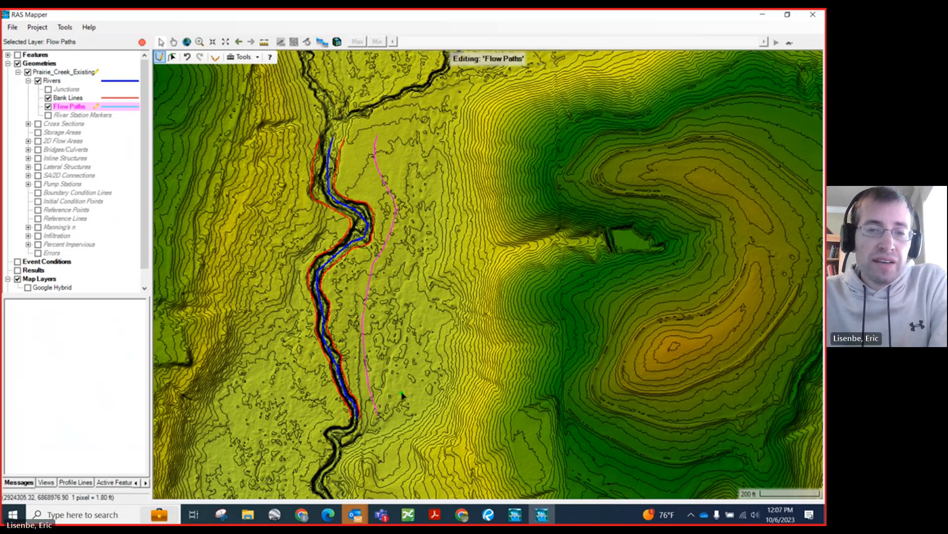
Step: Start the west overbank flow path beside the river's upstream end and trace it south to the inside of the large bend
scroll(452, 238, "down", 1)
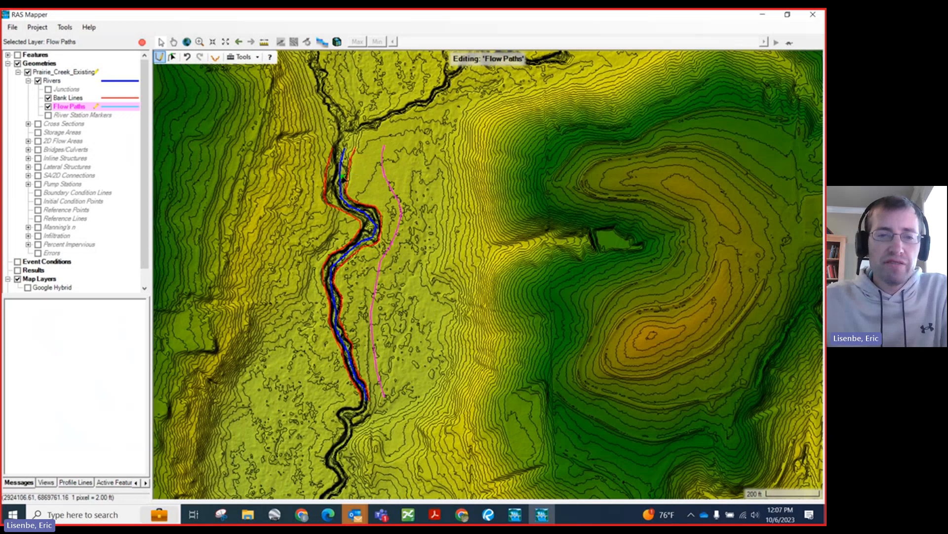
scroll(404, 146, "down", 1)
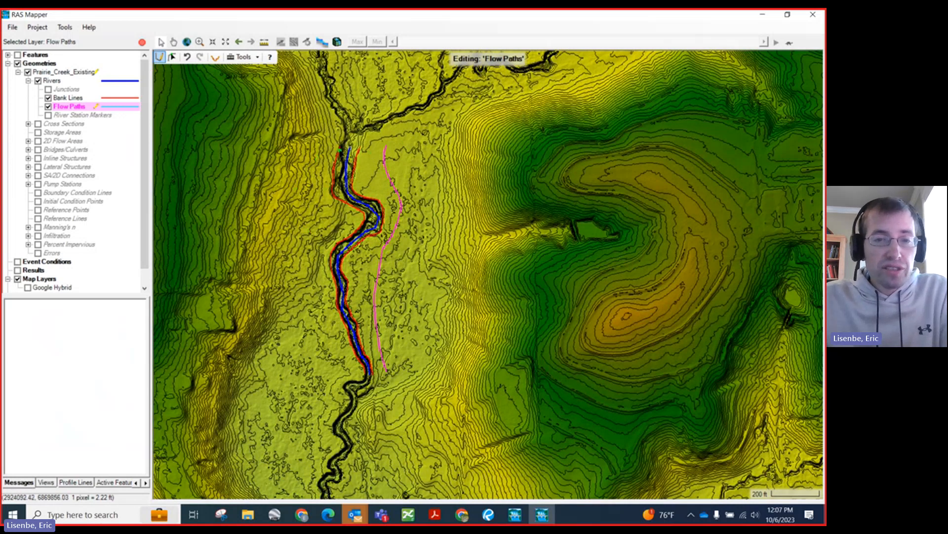
left_click(324, 146)
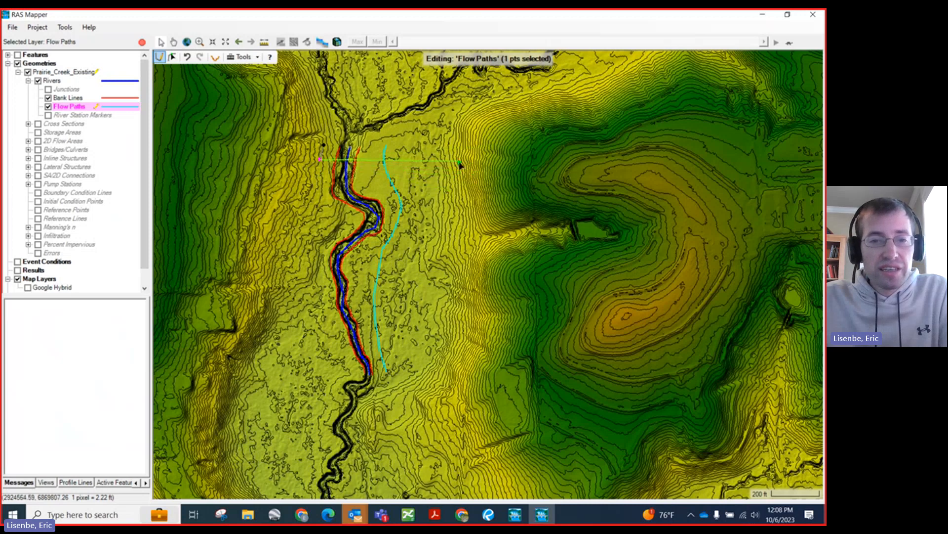
left_click(321, 180)
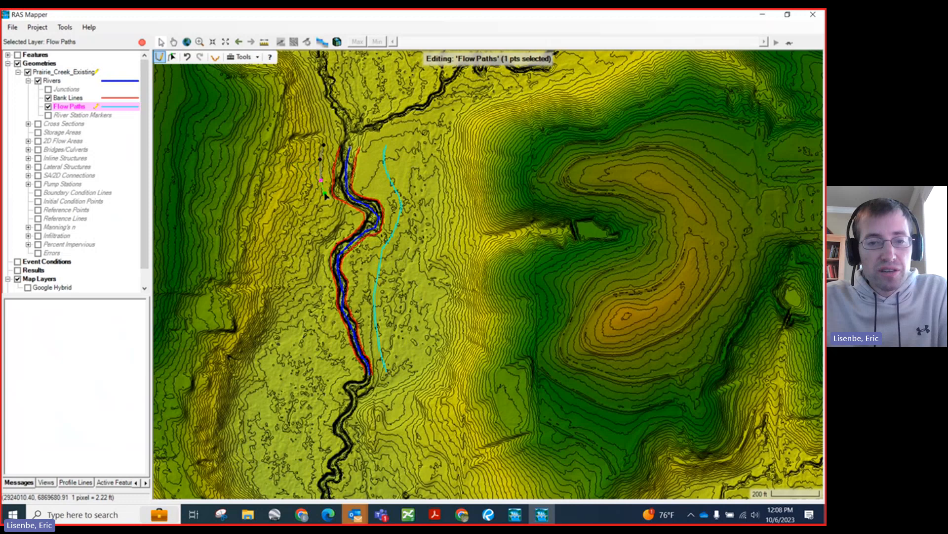
left_click(323, 193)
left_click(326, 201)
left_click(330, 208)
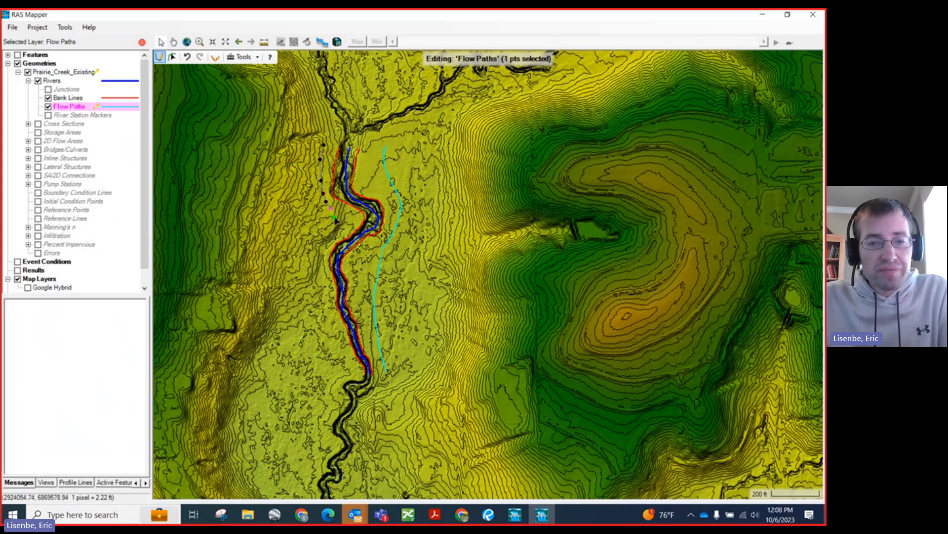
left_click(336, 221)
Step: Continue the west flow path southwest and south along the overbank, finishing it beside the river centerline's downstream end
left_click(330, 230)
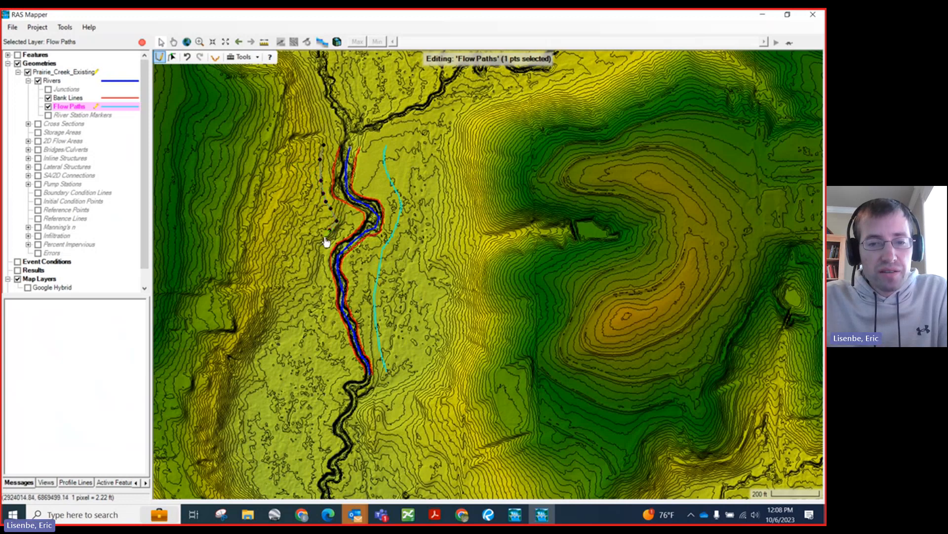
left_click(323, 239)
left_click(320, 255)
left_click(321, 287)
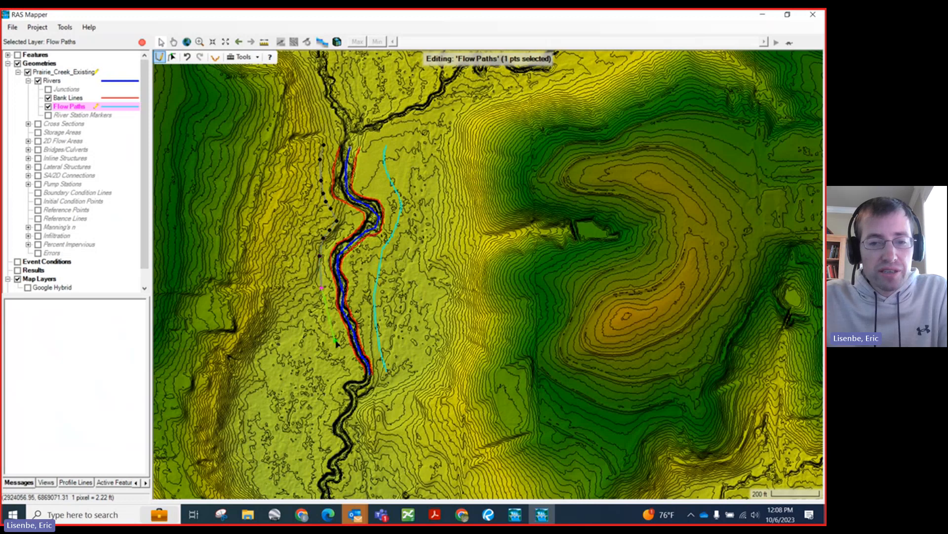
double_click(348, 371)
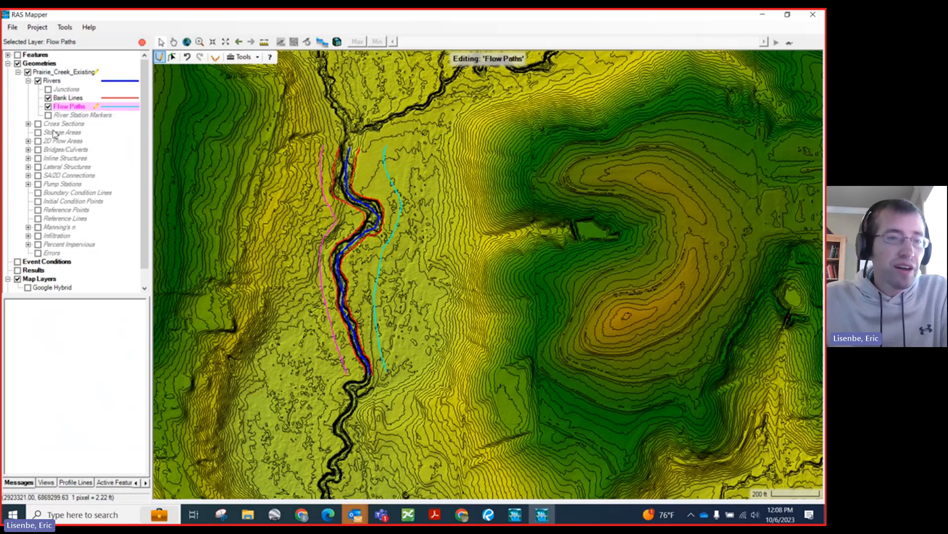
Step: Expand and turn on the Cross Sections layer, and make it the active layer for editing
left_click(28, 124)
left_click(38, 123)
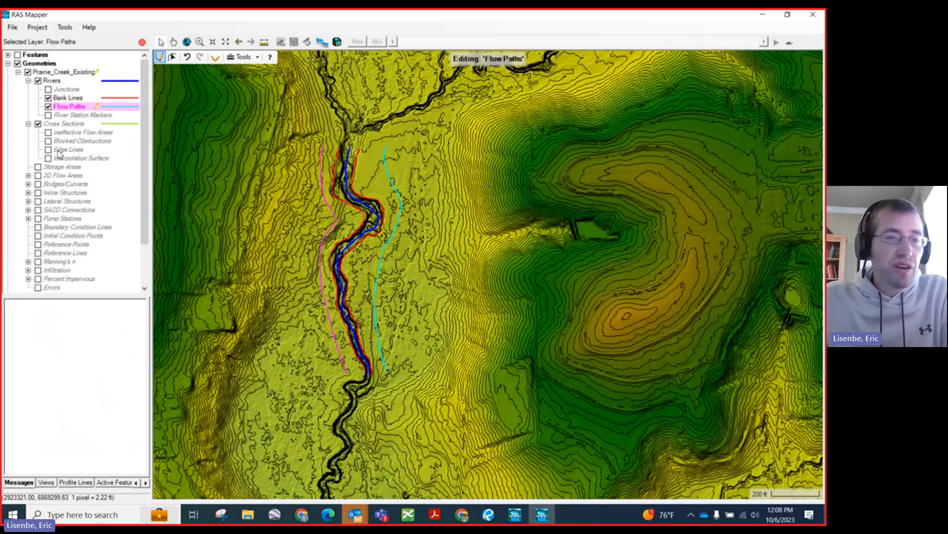
left_click(76, 124)
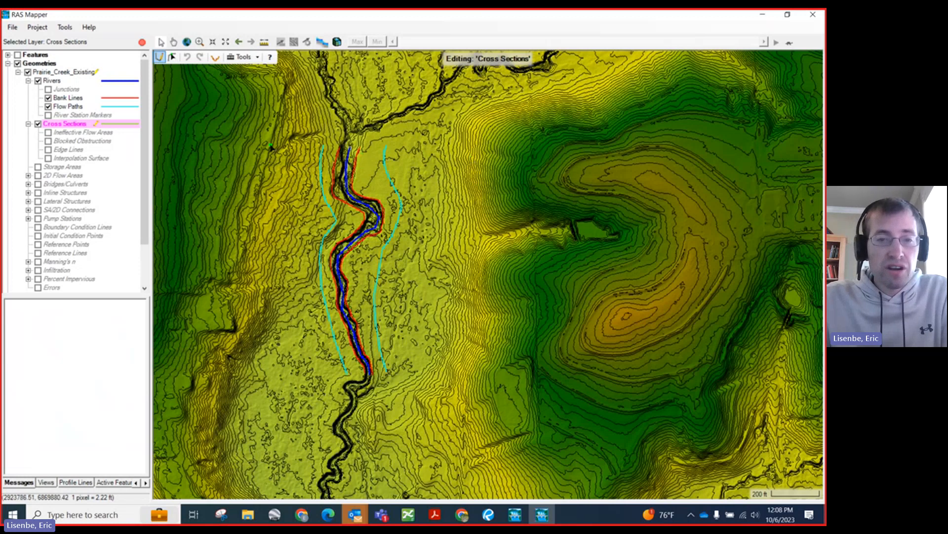
Step: Draw the first cross section from the east hillside to the west hillside, crossing the river just below its upstream end
left_click(543, 164)
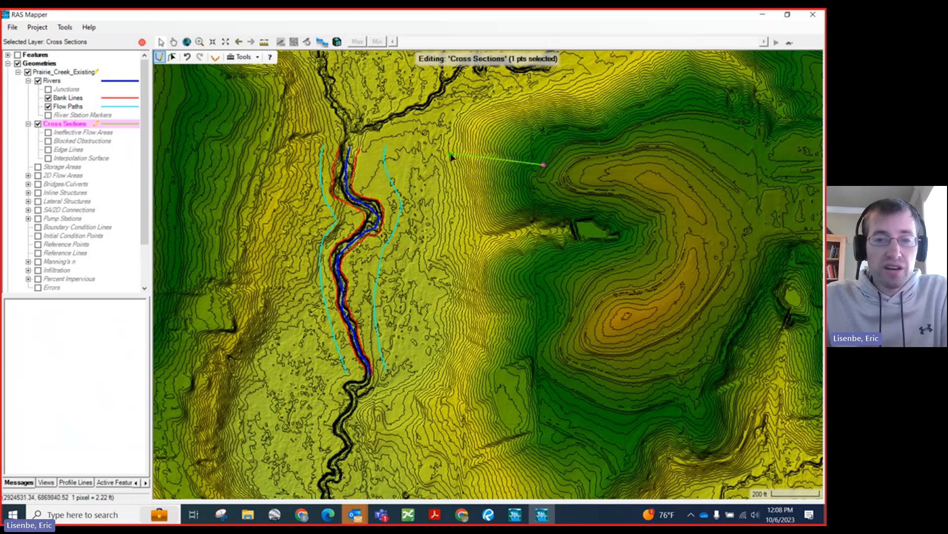
left_click(434, 153)
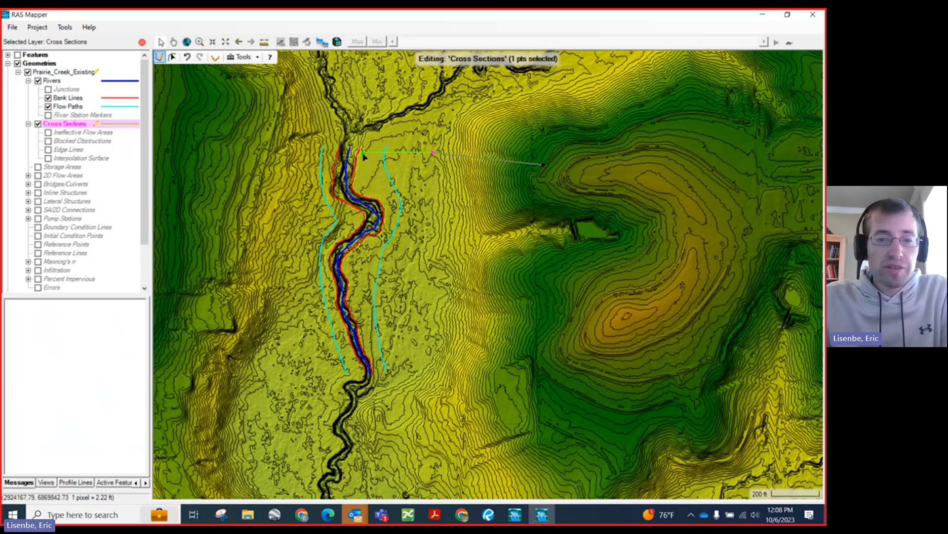
left_click(362, 153)
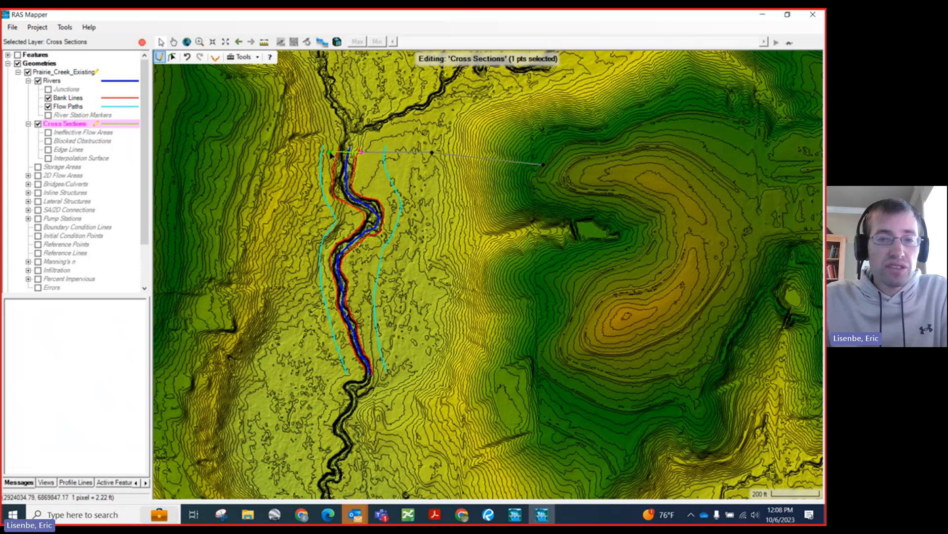
scroll(331, 154, "up", 1)
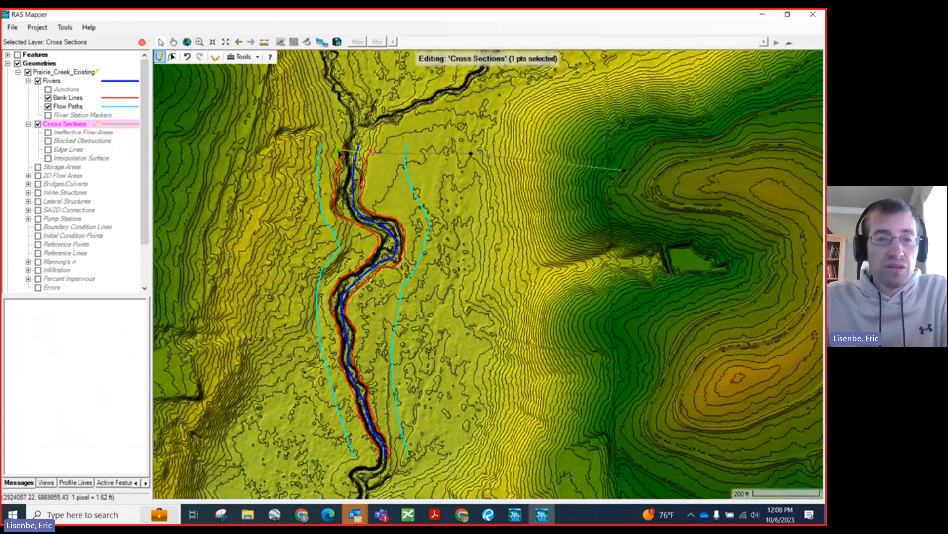
left_click(275, 148)
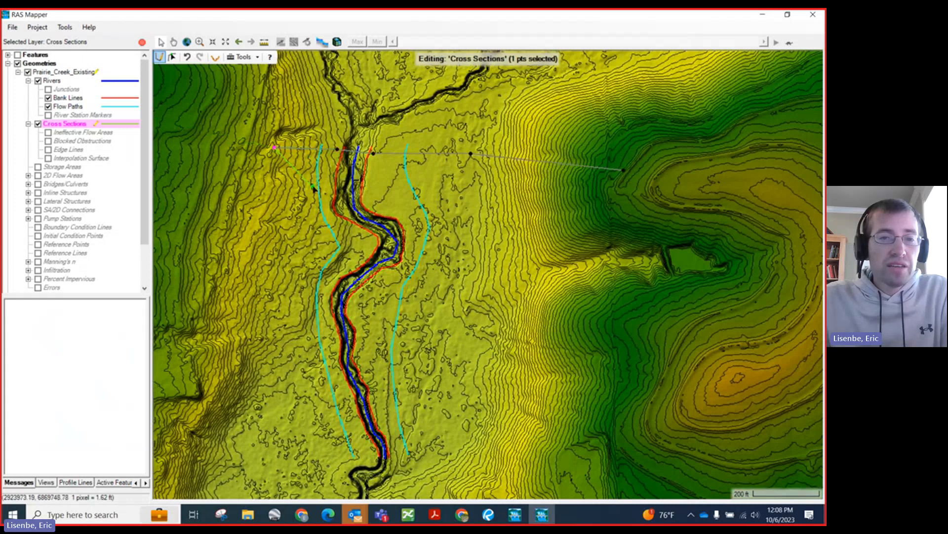
scroll(314, 189, "down", 1)
double_click(210, 145)
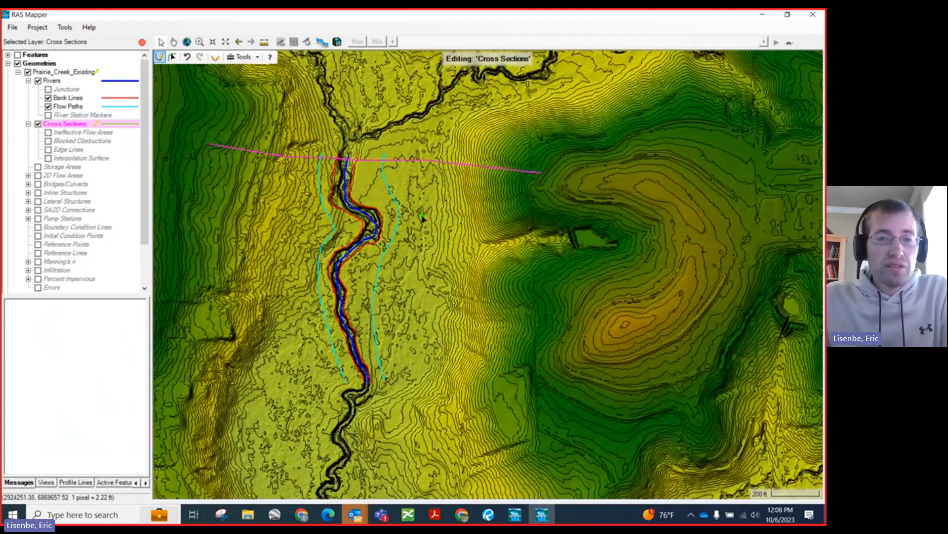
Step: Draw a second cross section from east to west between the first one and the large bend, spanning the full floodplain
left_click(517, 198)
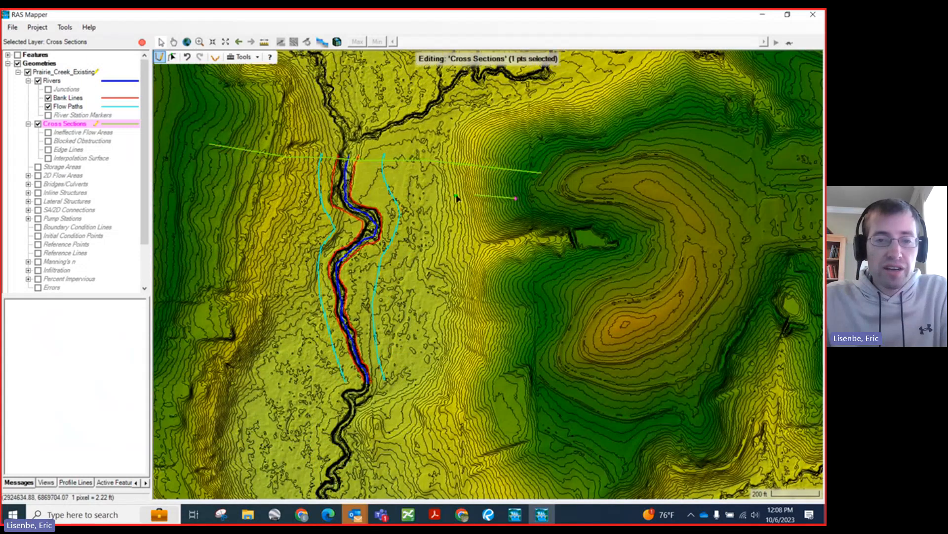
left_click(417, 194)
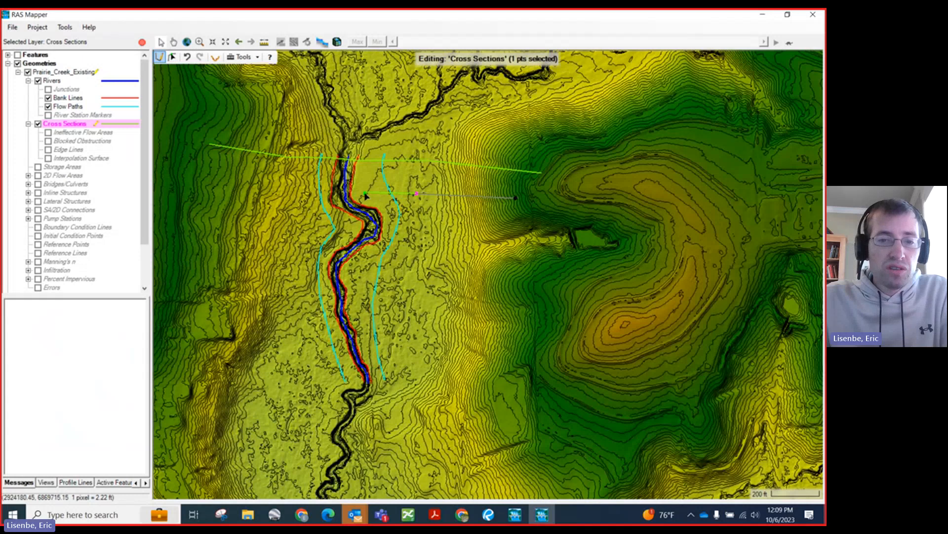
left_click(364, 193)
scroll(333, 194, "up", 1)
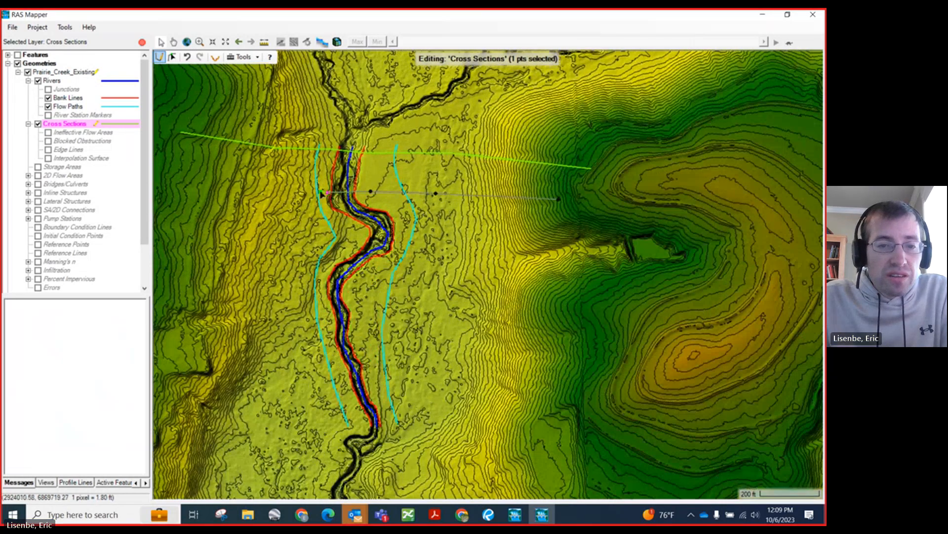
double_click(175, 173)
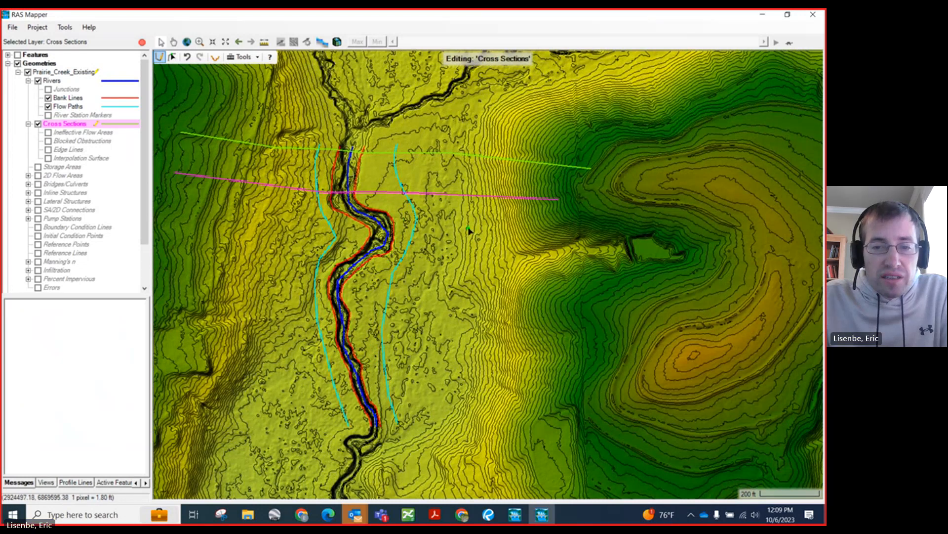
Step: Draw a third cross section from the east hillside through the large bend to the west hillside, angling it across the channel
left_click(564, 214)
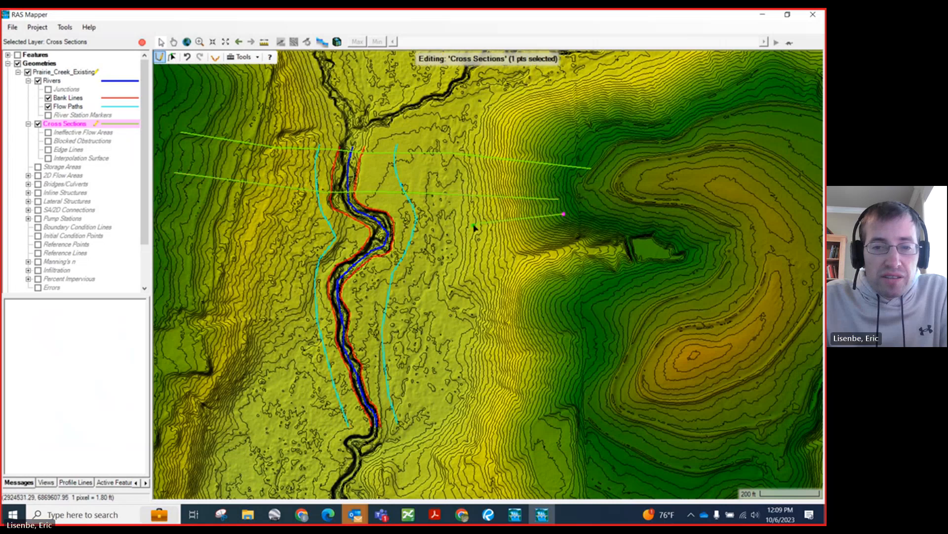
left_click(429, 227)
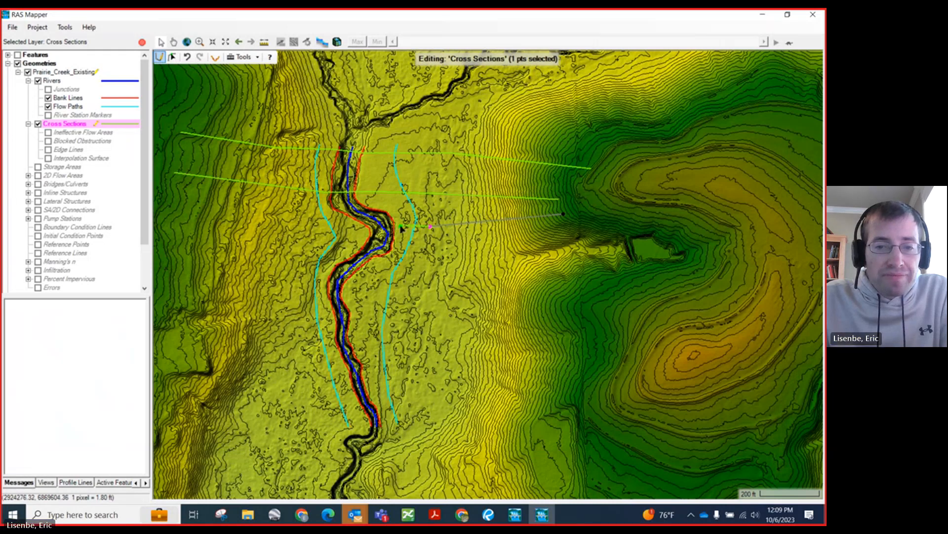
left_click(399, 225)
left_click(363, 228)
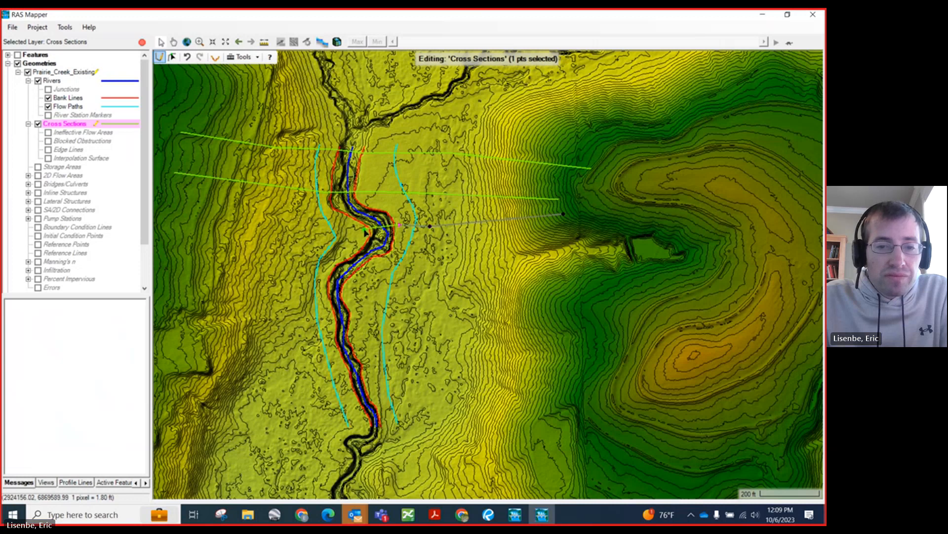
double_click(167, 201)
Step: Draw a fourth cross section from the east hillside to the west hillside, crossing the channel at the downstream side of the large bend
scroll(363, 176, "down", 1)
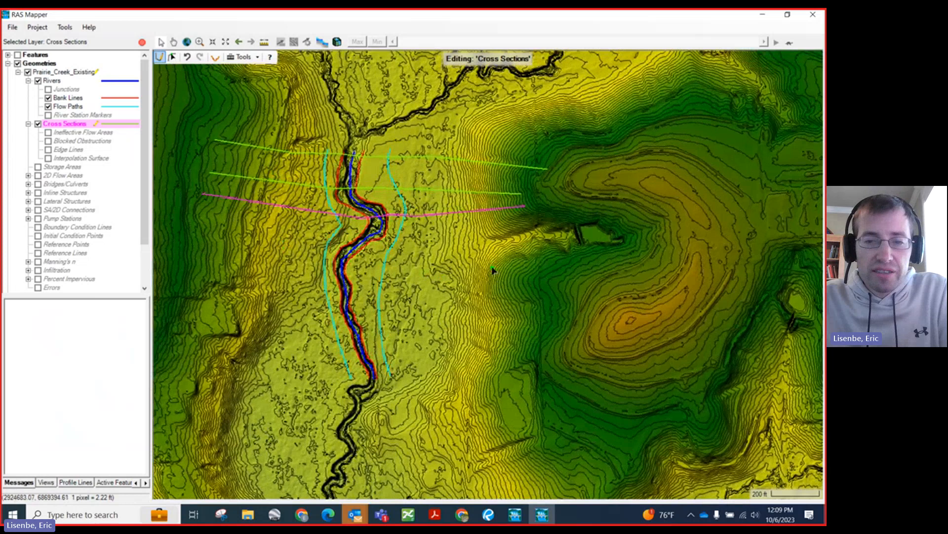
left_click(502, 264)
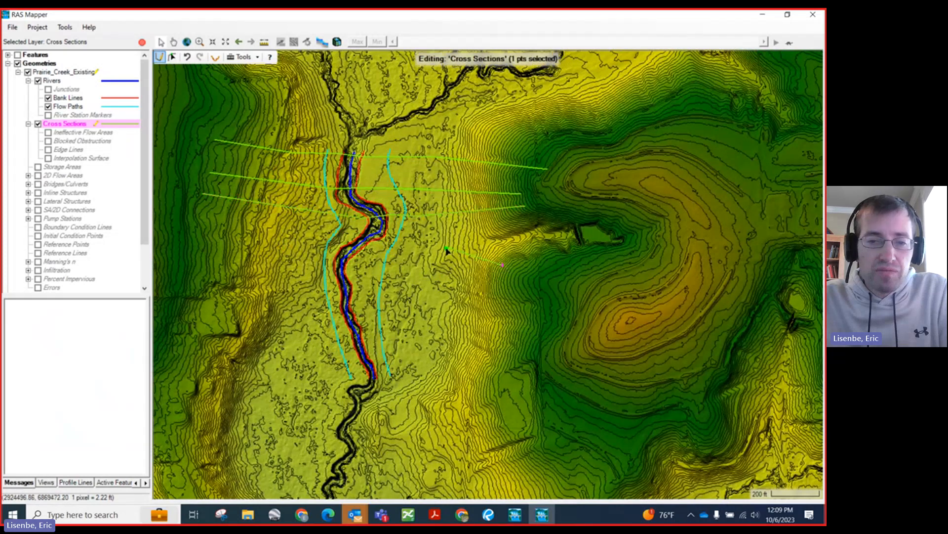
left_click(400, 242)
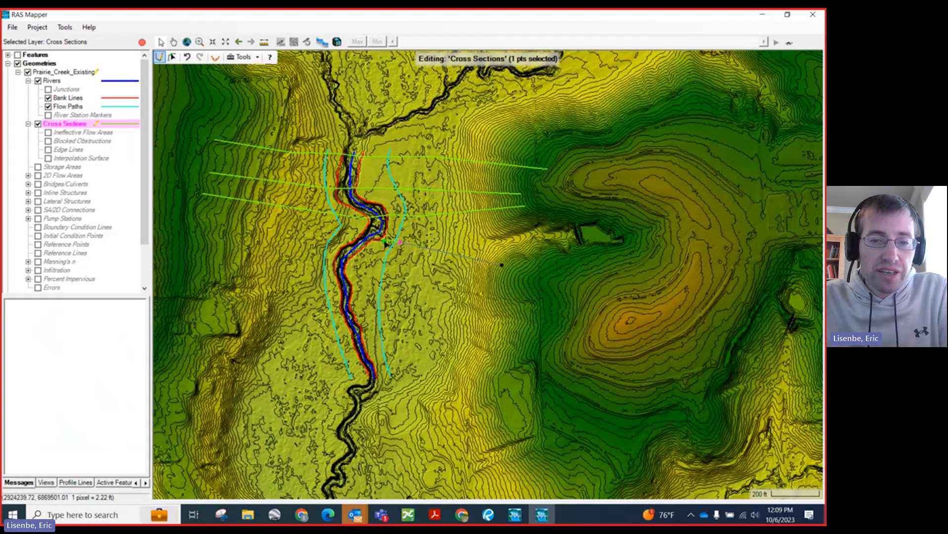
left_click(384, 240)
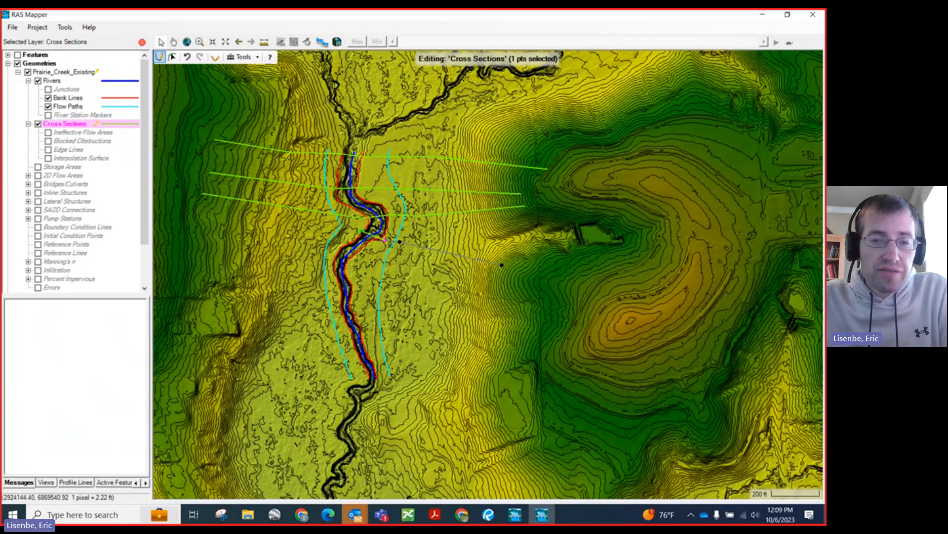
left_click(359, 231)
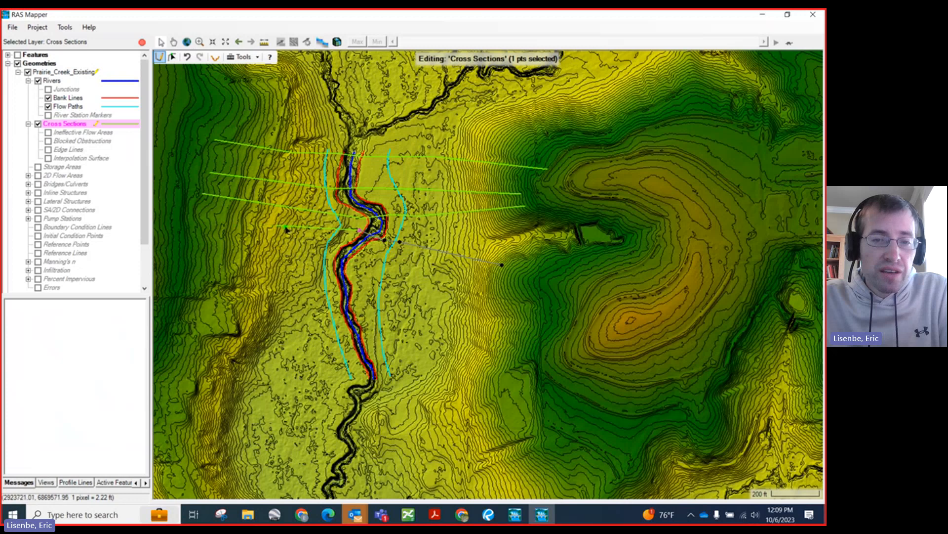
left_click(299, 229)
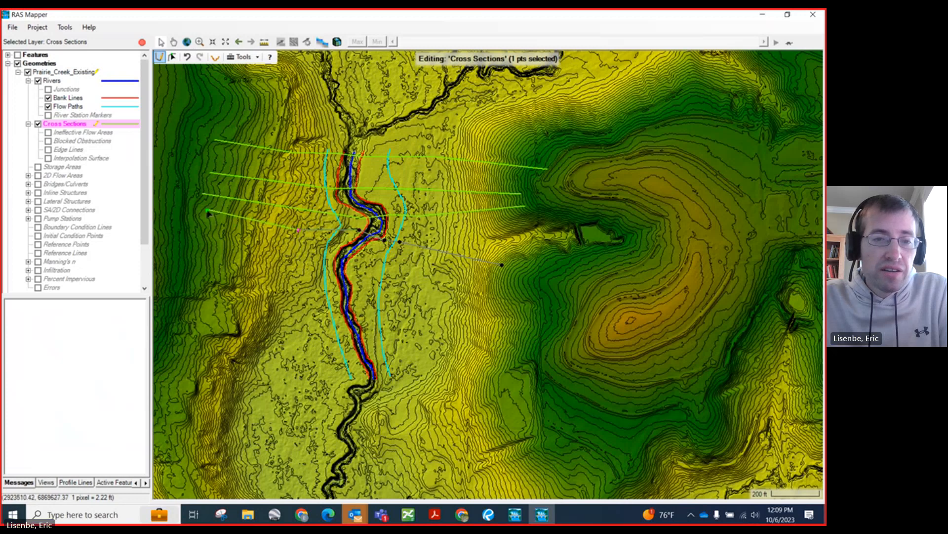
left_click(193, 211)
double_click(193, 210)
Step: Draw a fifth cross section from east to west across the full floodplain, about midway between the large bend and the river's downstream end
scroll(242, 171, "down", 1)
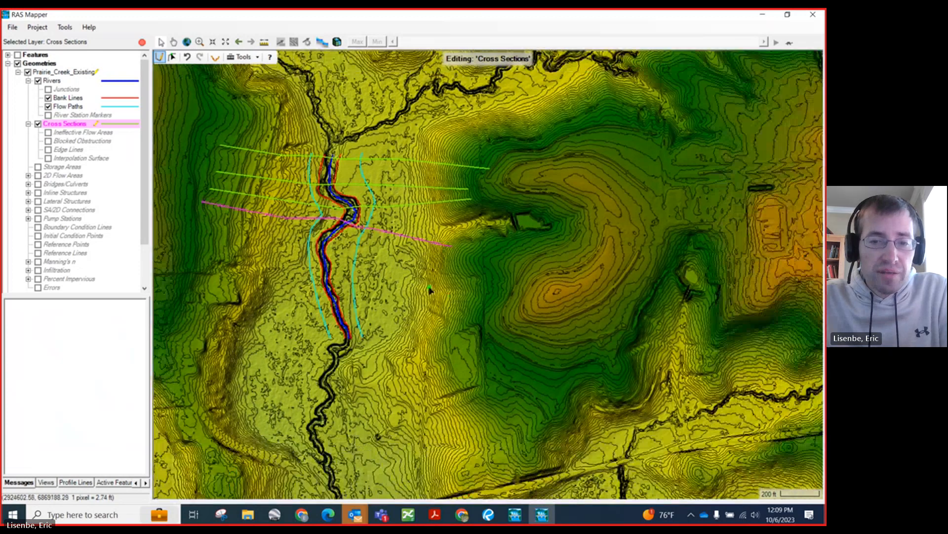
left_click(448, 275)
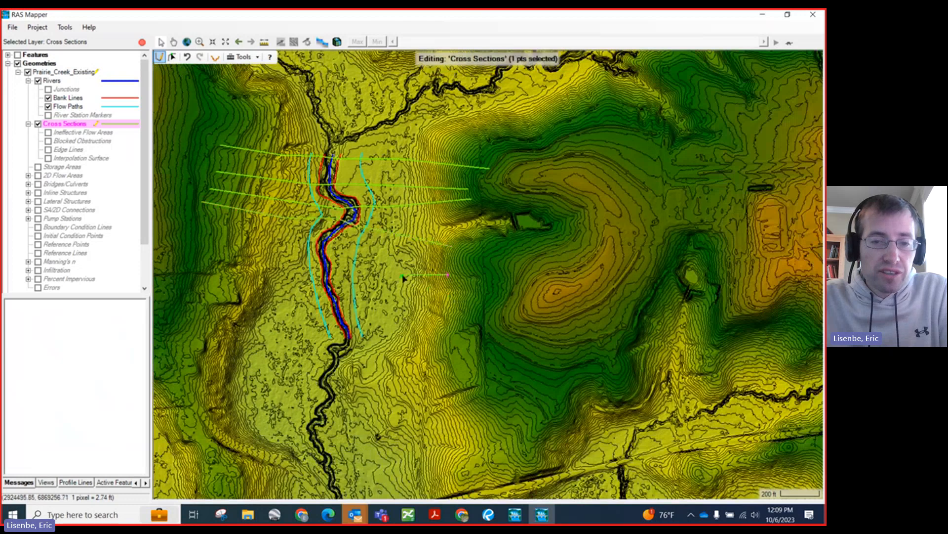
left_click(360, 269)
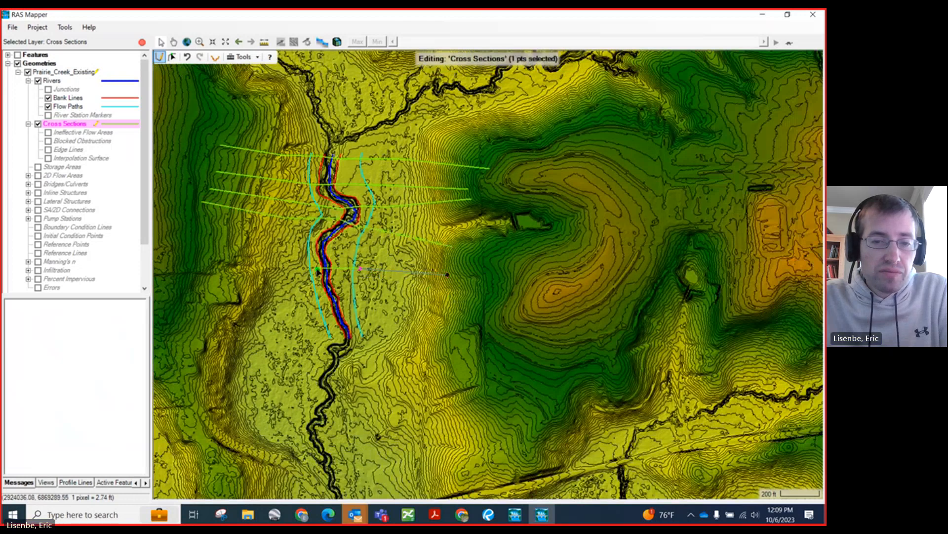
left_click(304, 272)
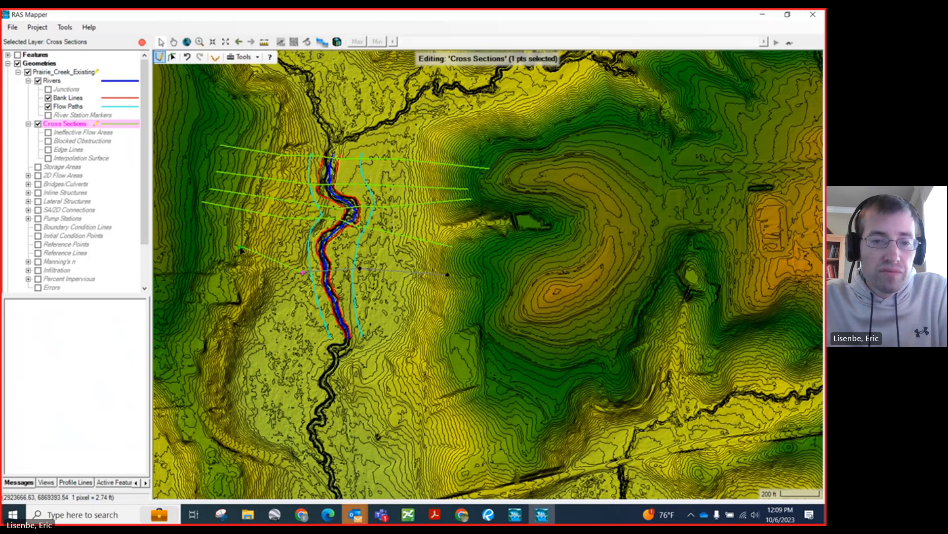
double_click(189, 247)
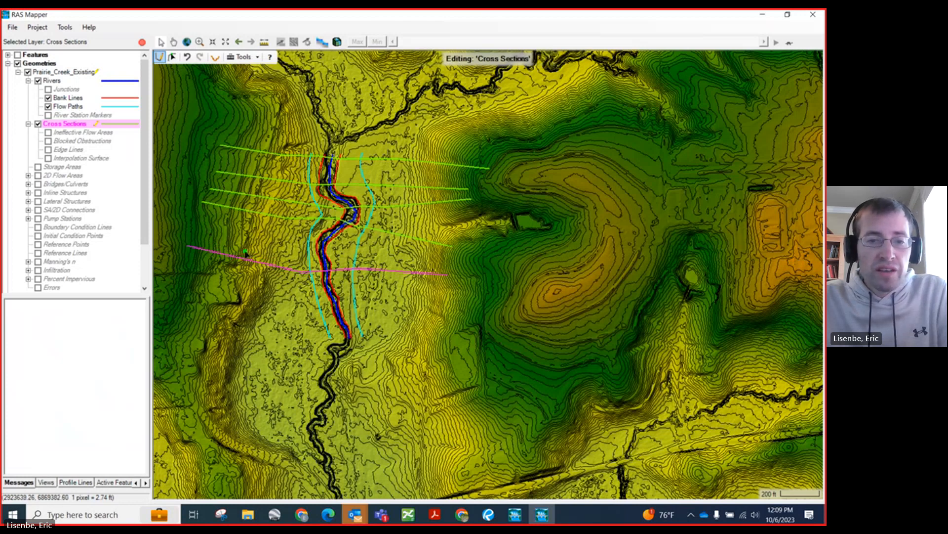
Step: Draw a sixth cross section from the east hillside to the west hillside, crossing the river just above its downstream end
left_click(445, 306)
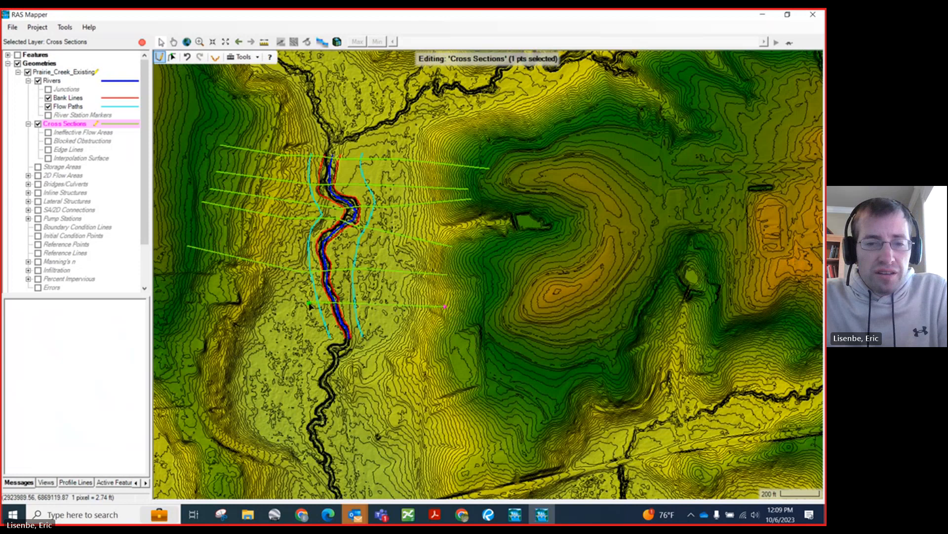
left_click(355, 310)
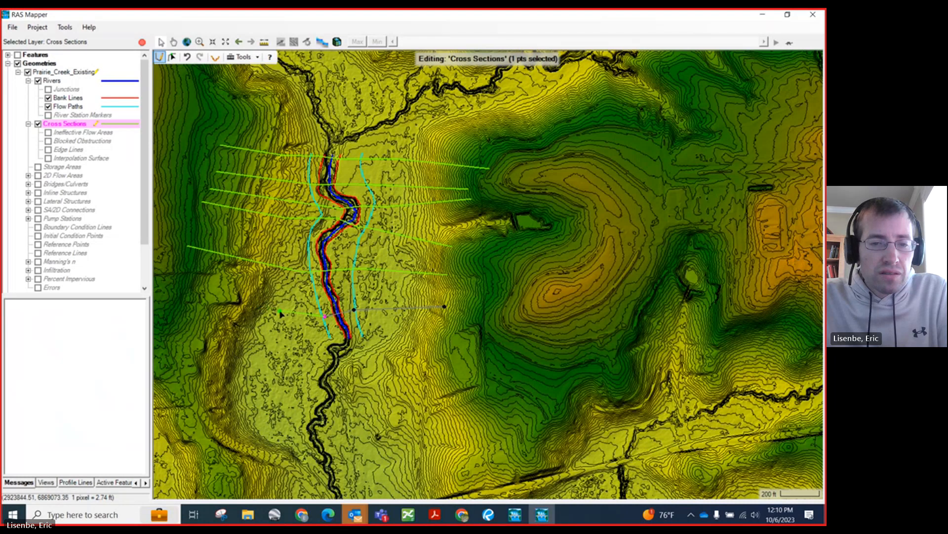
left_click(293, 324)
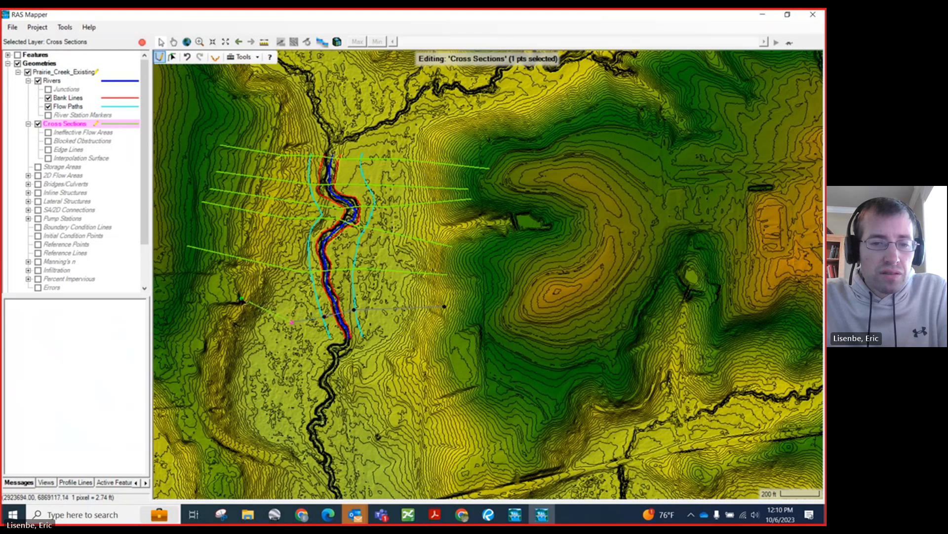
double_click(187, 284)
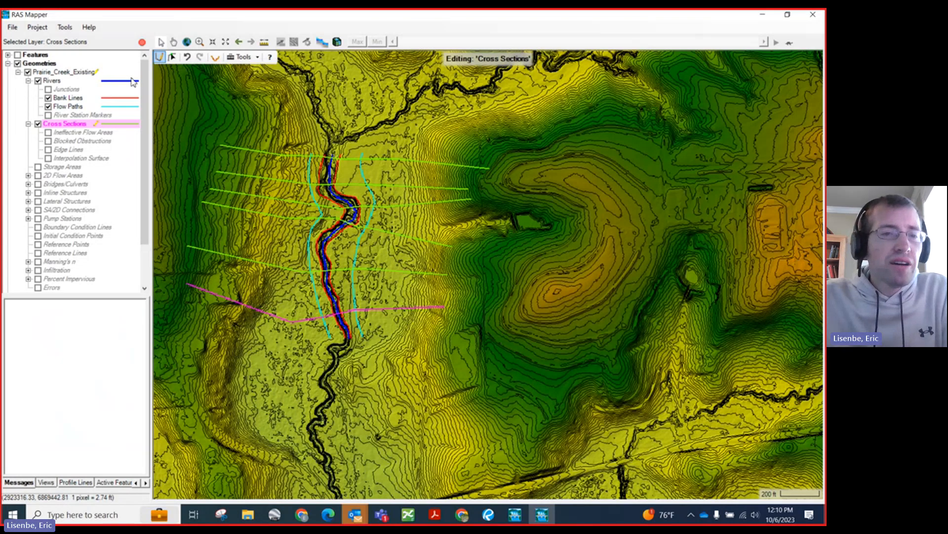
Step: Update the elevation profiles of all six cross sections from the terrain
right_click(69, 124)
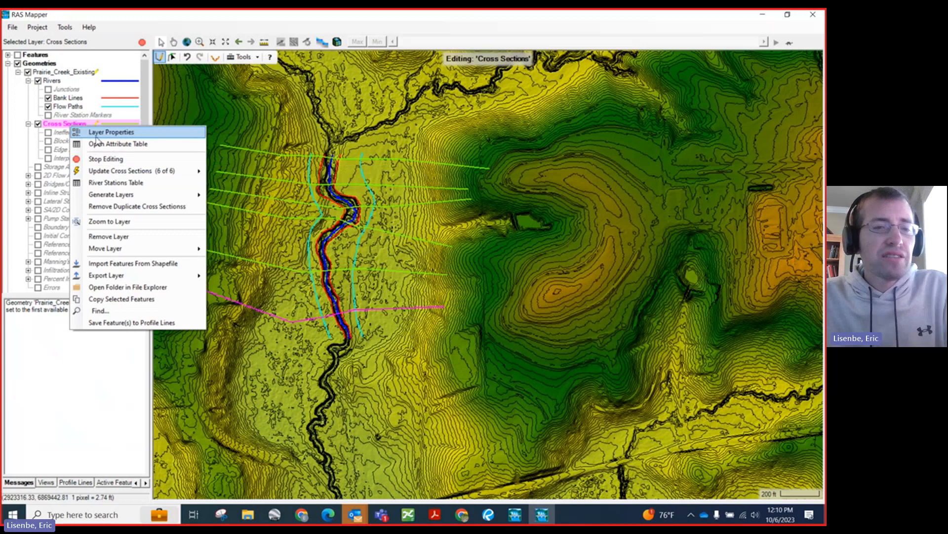
mouse_move(133, 170)
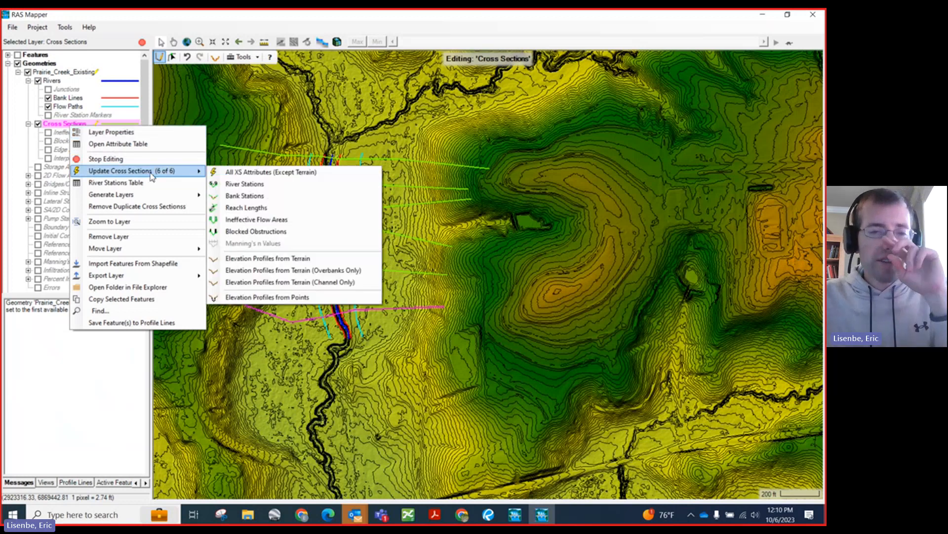
left_click(258, 262)
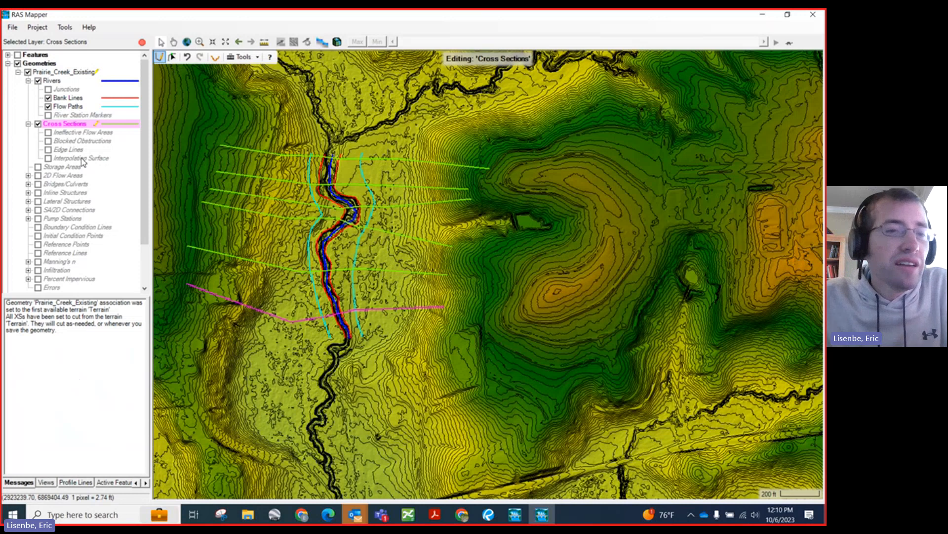
Step: Update all attributes of the six cross sections except terrain
right_click(111, 124)
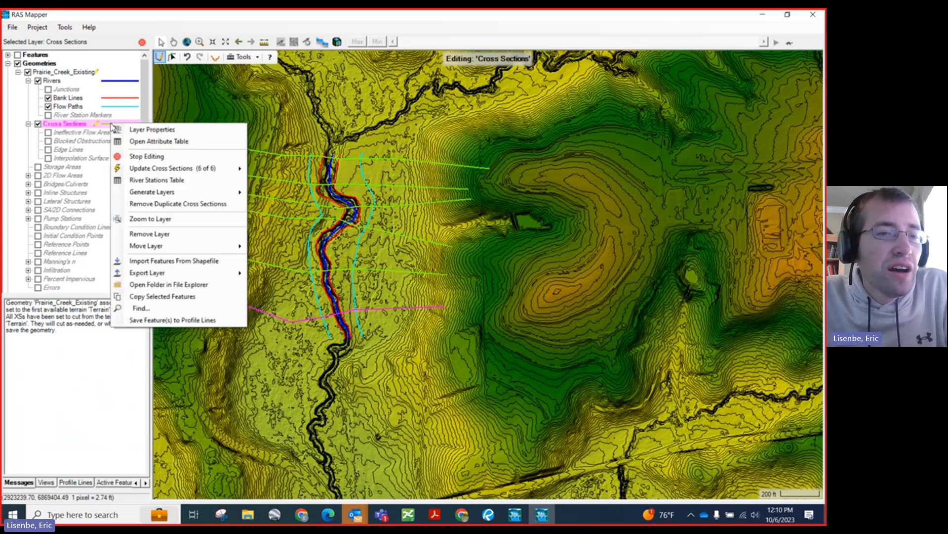
mouse_move(213, 169)
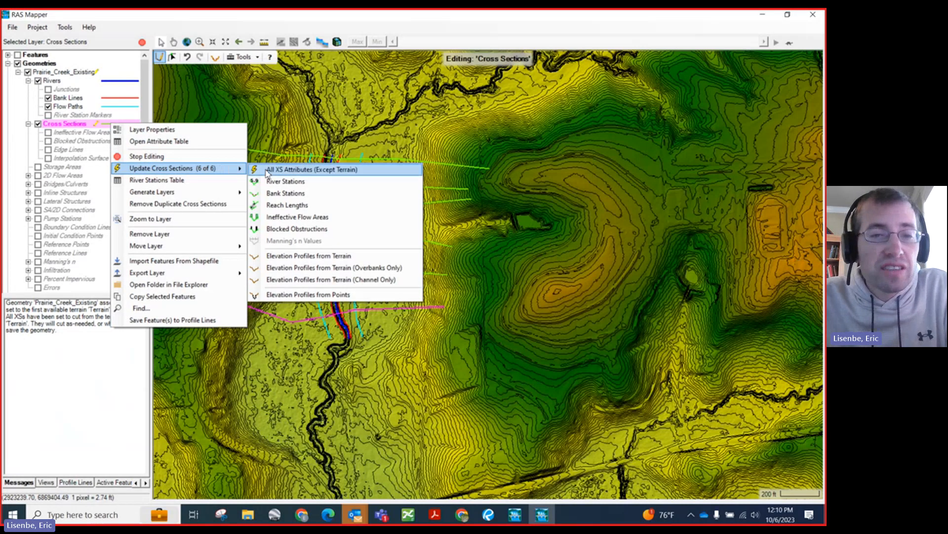
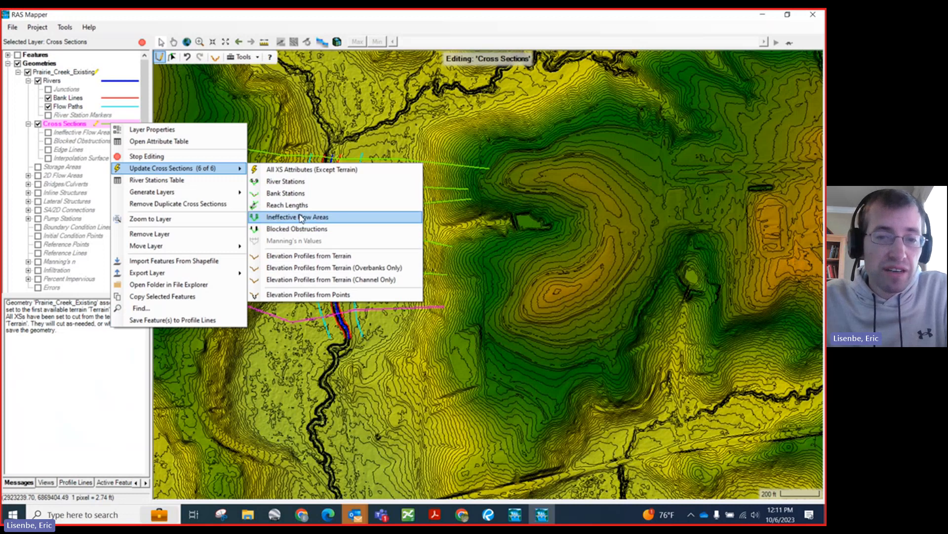
Step: Update all cross-section attributes except terrain and save the edits to Prairie_Creek_Existing
left_click(290, 170)
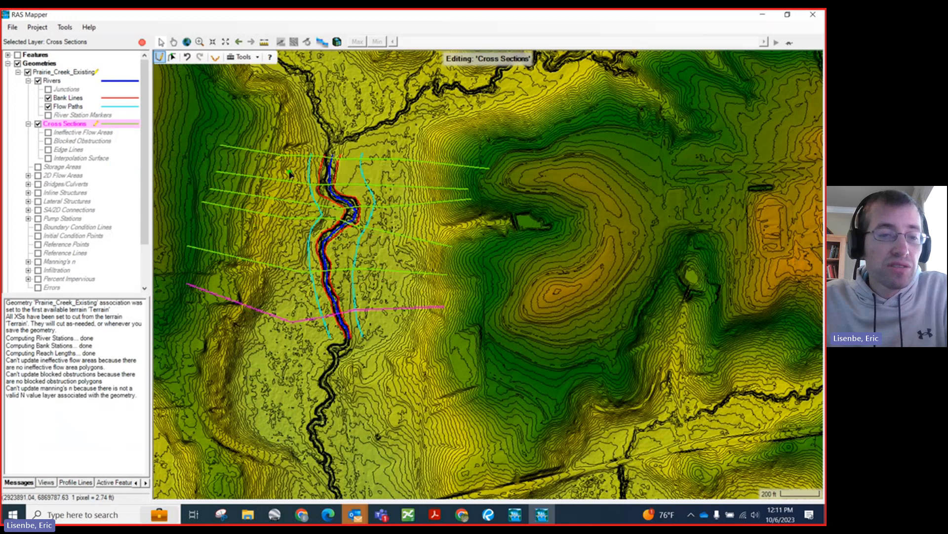
left_click(141, 43)
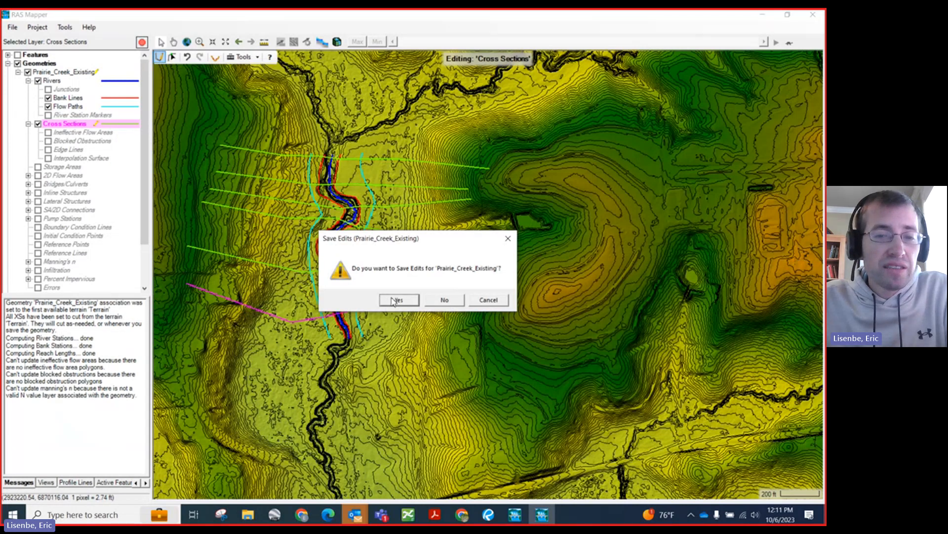
left_click(395, 300)
left_click(12, 28)
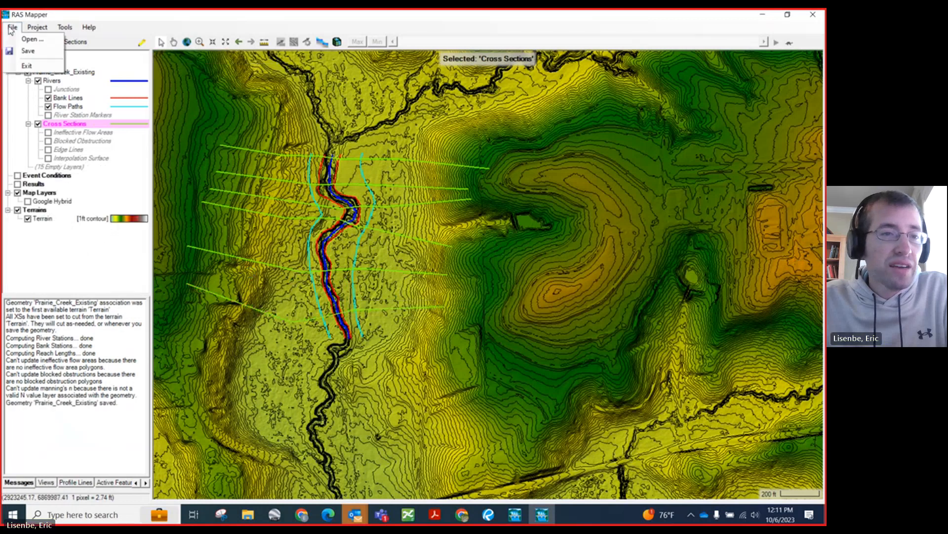
left_click(27, 52)
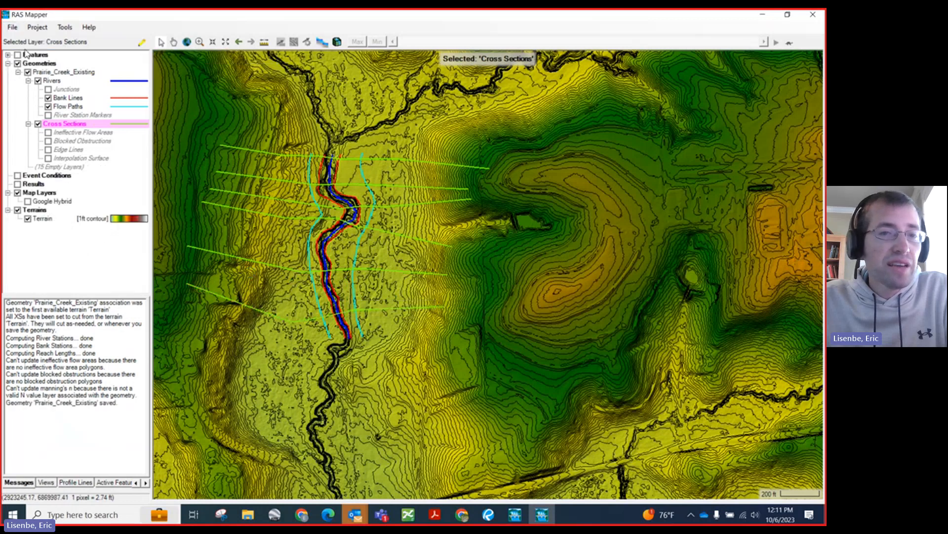
Step: Close RAS Mapper and view the full extent of the Prairie_Creek_Existing geometry in an enlarged Geometric Data editor
left_click(817, 16)
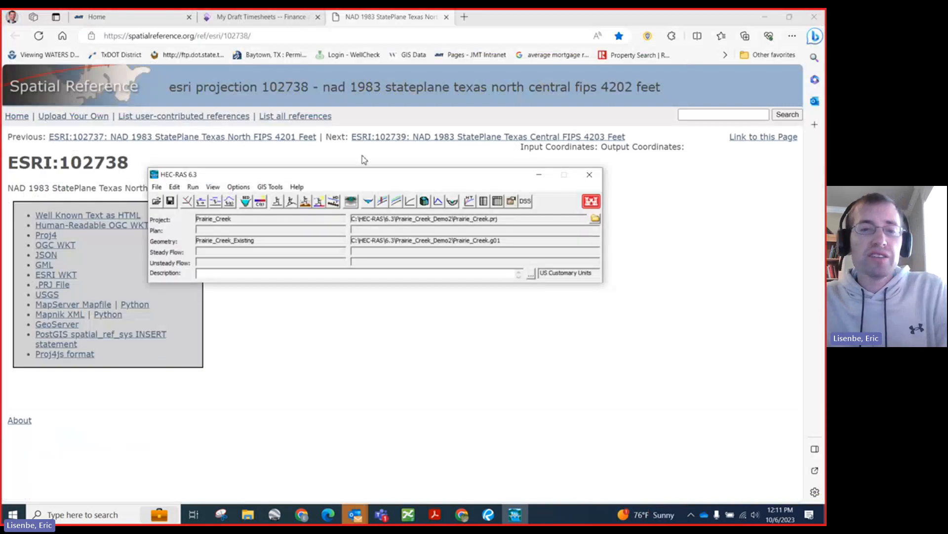
left_click(197, 202)
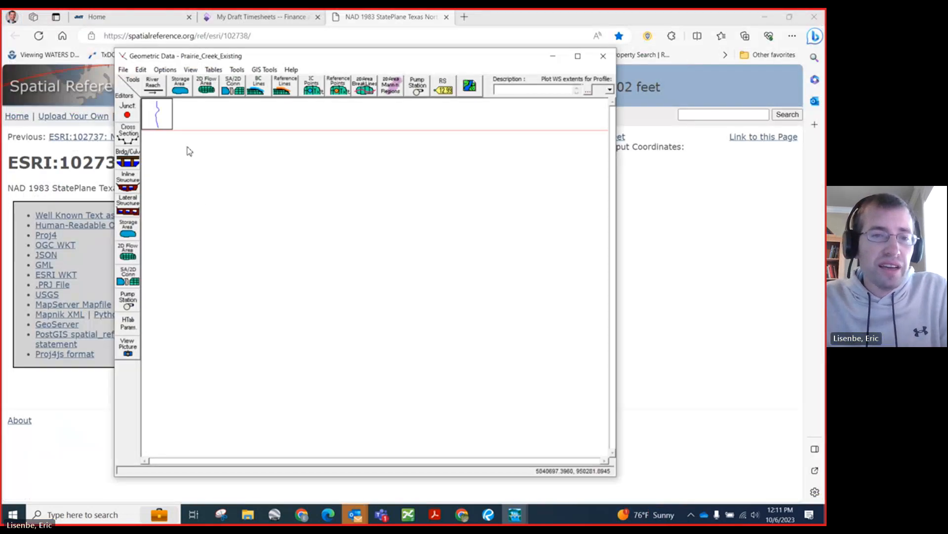
right_click(229, 173)
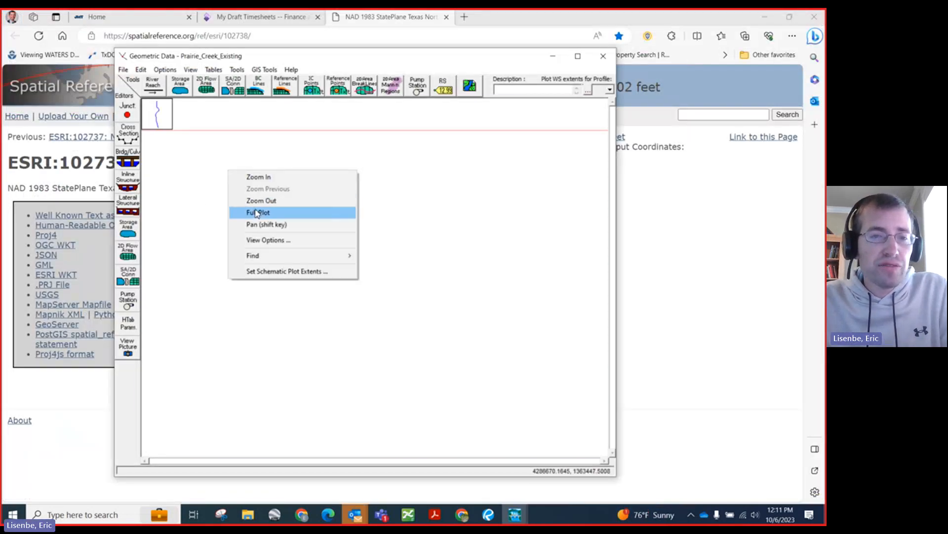
left_click(256, 213)
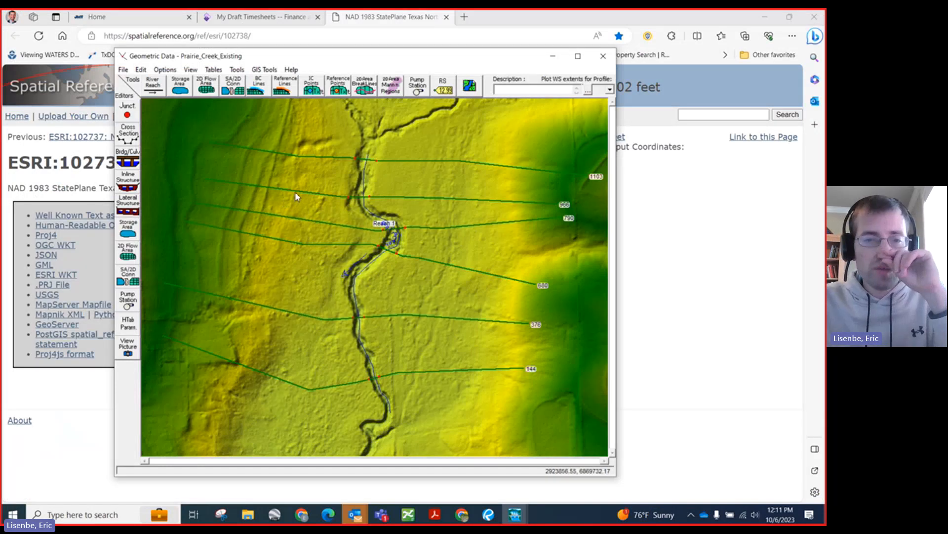
right_click(285, 169)
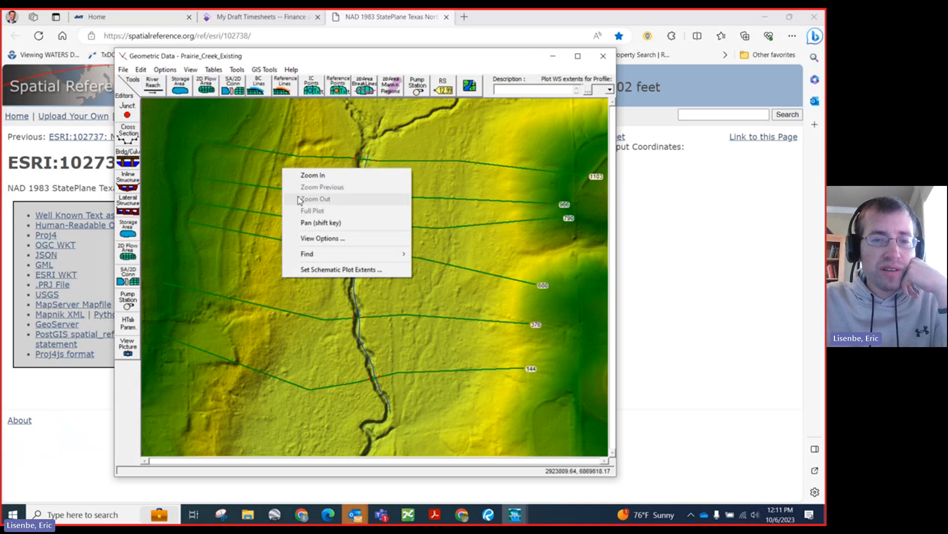
left_click(578, 56)
left_click(578, 56)
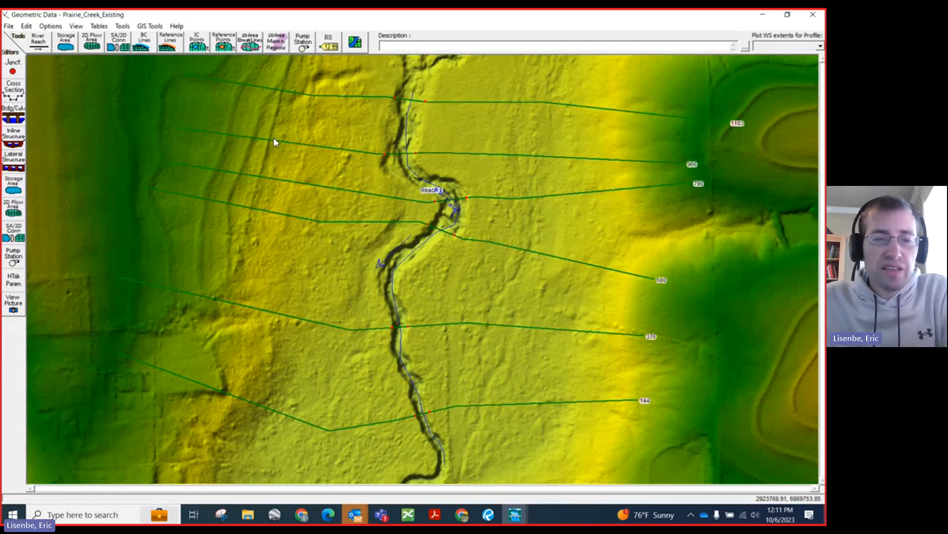
left_click(40, 40)
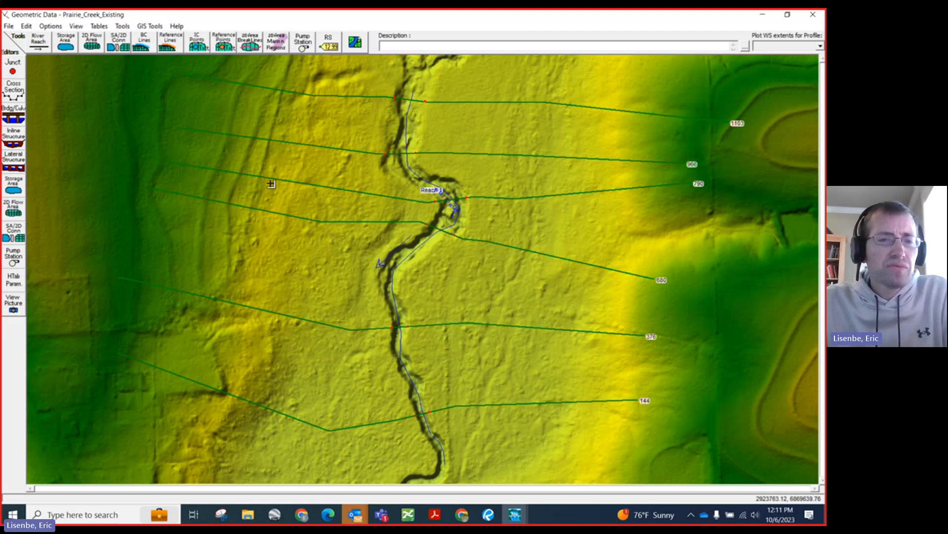
left_click(69, 26)
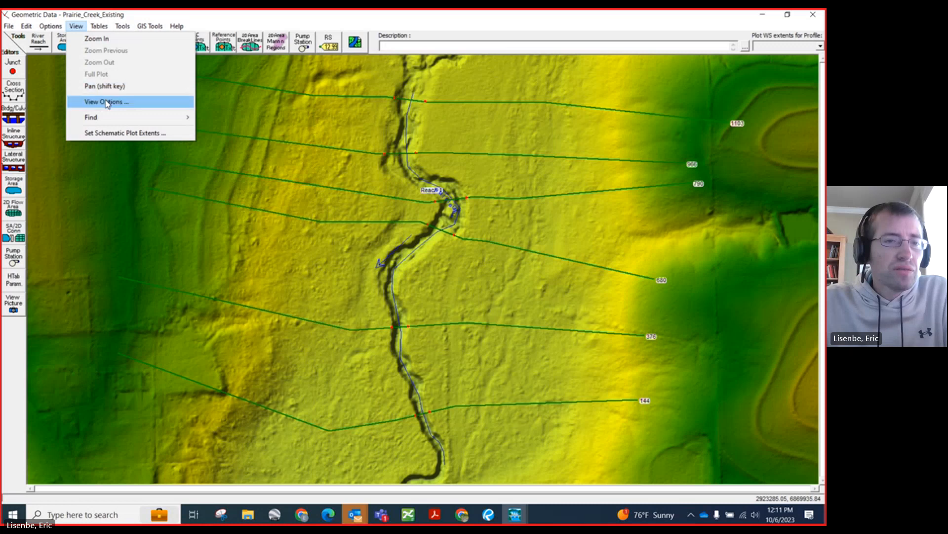
left_click(595, 14)
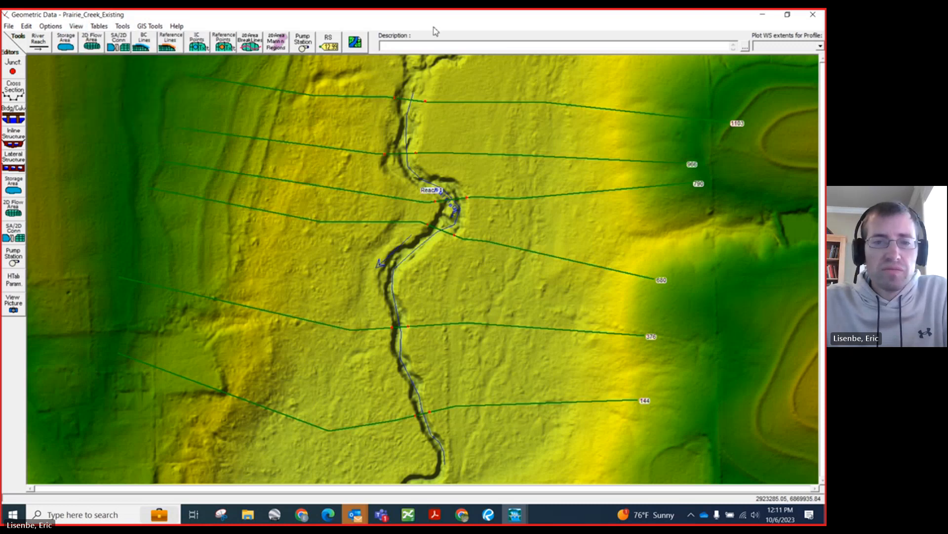
Step: Close the Geometric Data editor and reopen RAS Mapper
left_click(789, 16)
right_click(430, 250)
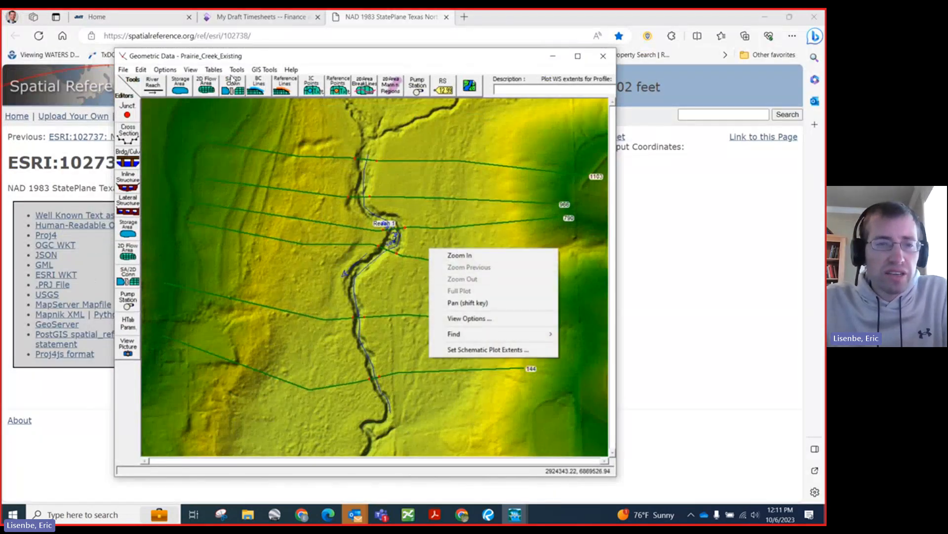
left_click(601, 58)
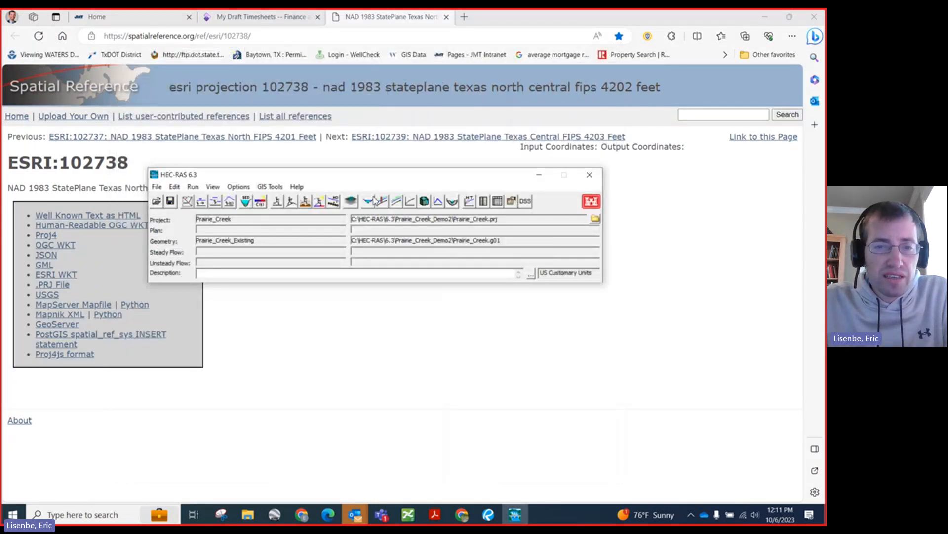
left_click(351, 200)
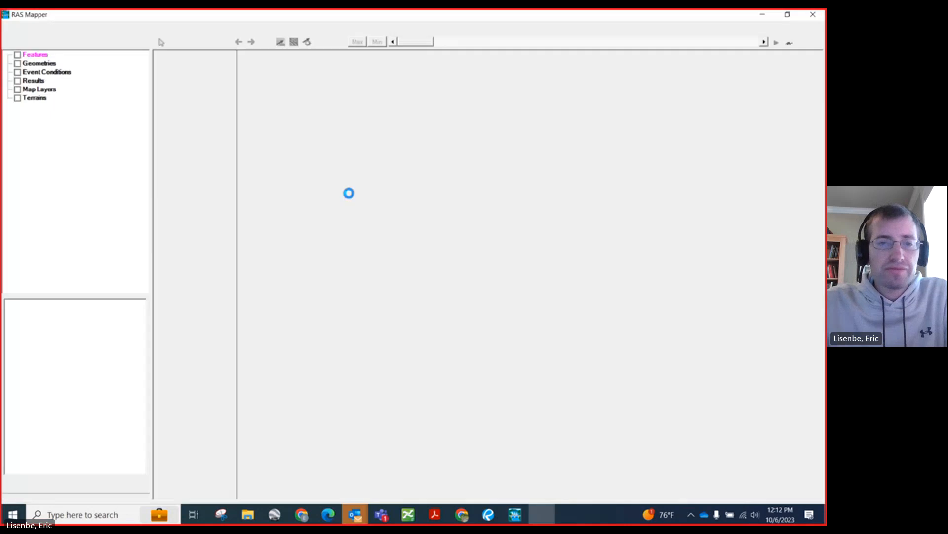
Step: Start editing the Flow Paths layer and select the east overbank flow path near its downstream end
scroll(343, 385, "up", 2)
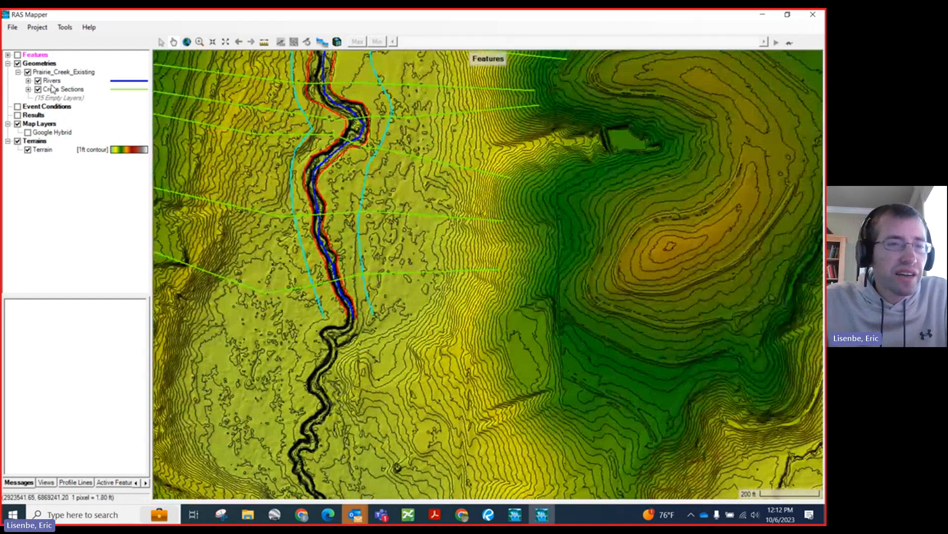
left_click(28, 81)
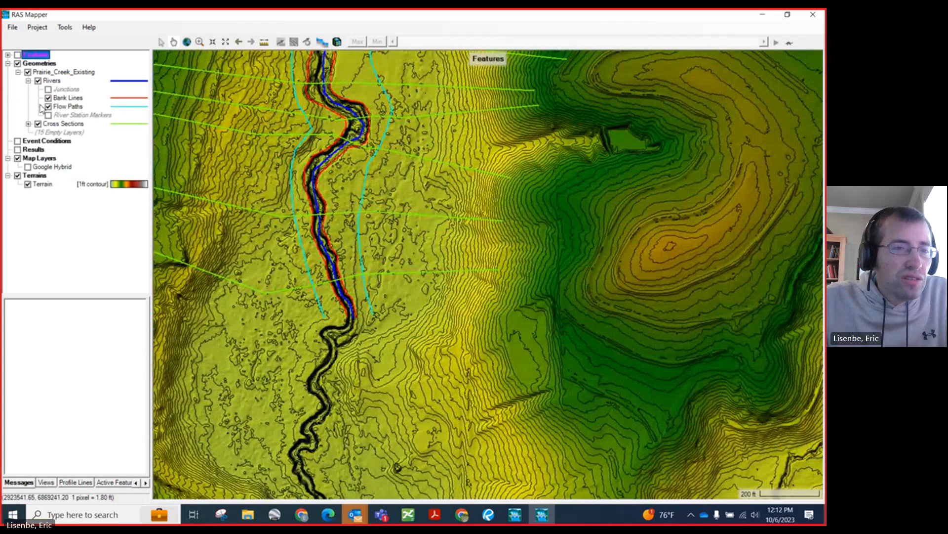
left_click(70, 105)
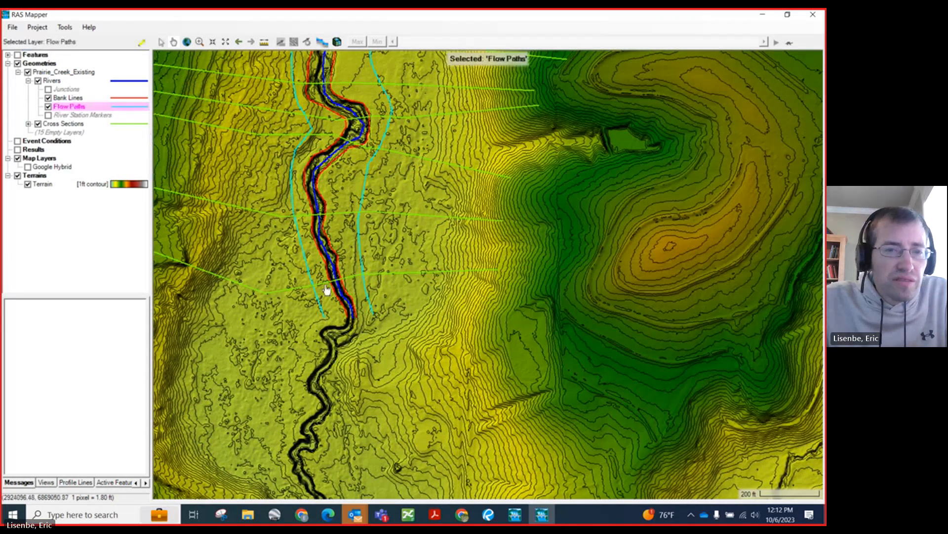
left_click(142, 42)
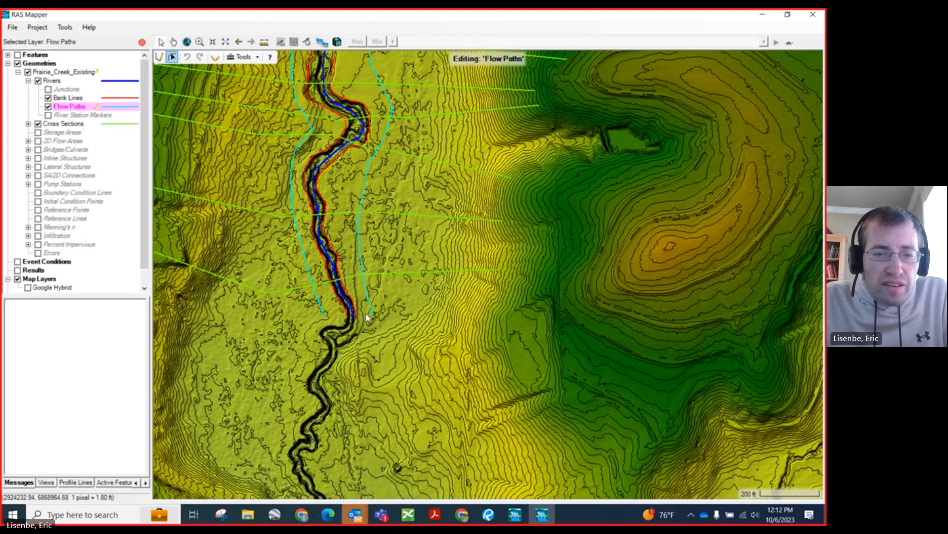
scroll(356, 273, "up", 2)
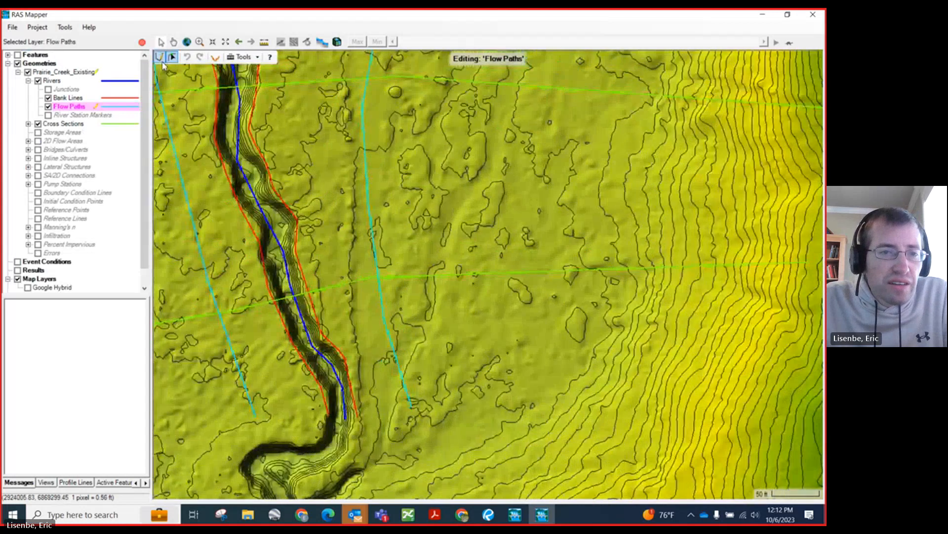
left_click(400, 360)
scroll(417, 415, "up", 1)
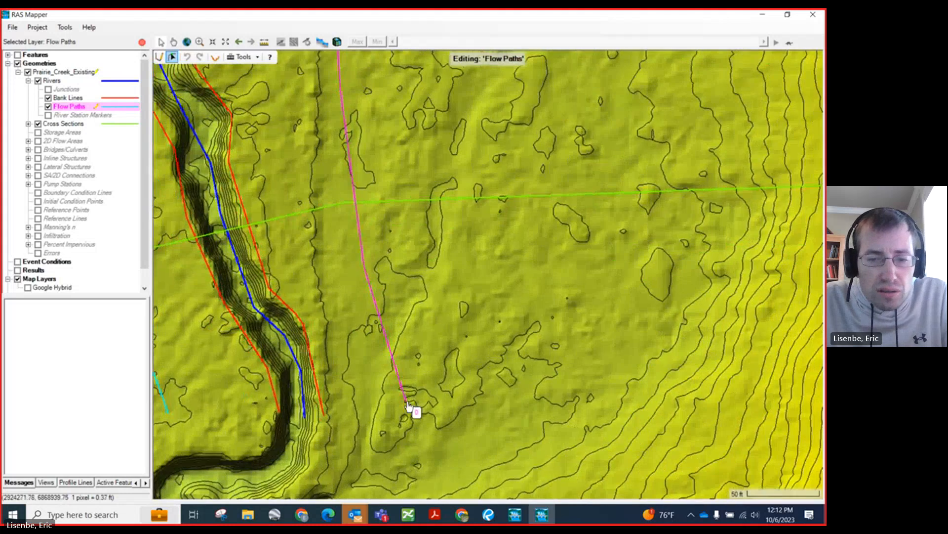
scroll(414, 410, "up", 1)
scroll(414, 410, "up", 2)
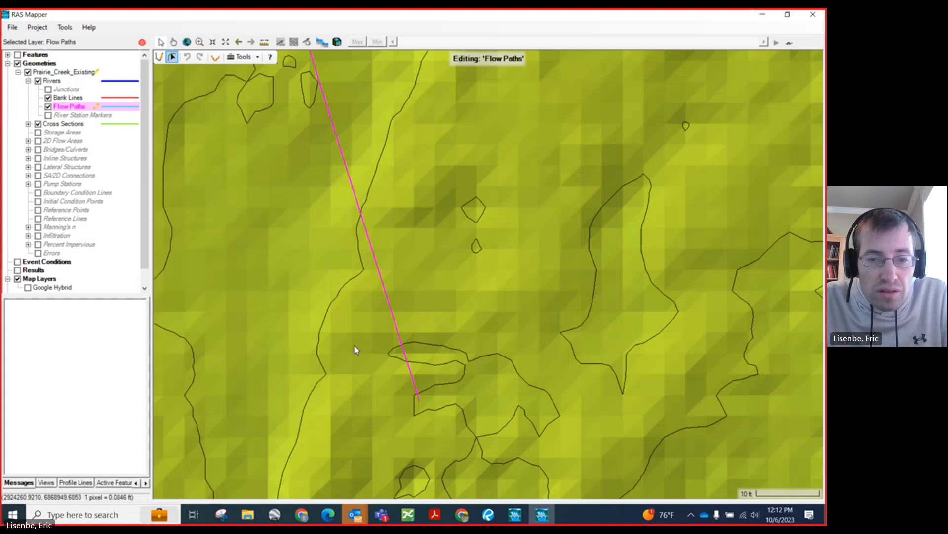
scroll(236, 232, "down", 1)
scroll(236, 232, "down", 3)
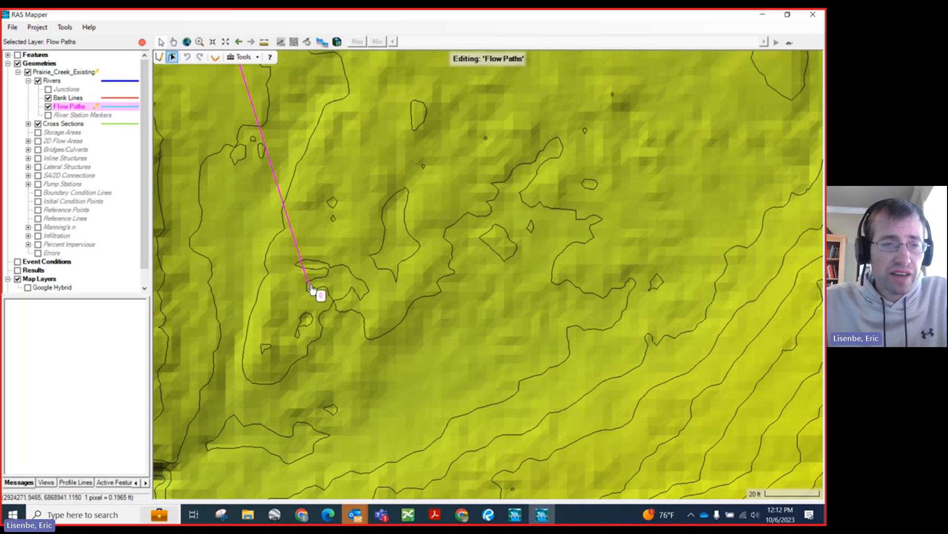
scroll(432, 340, "down", 2)
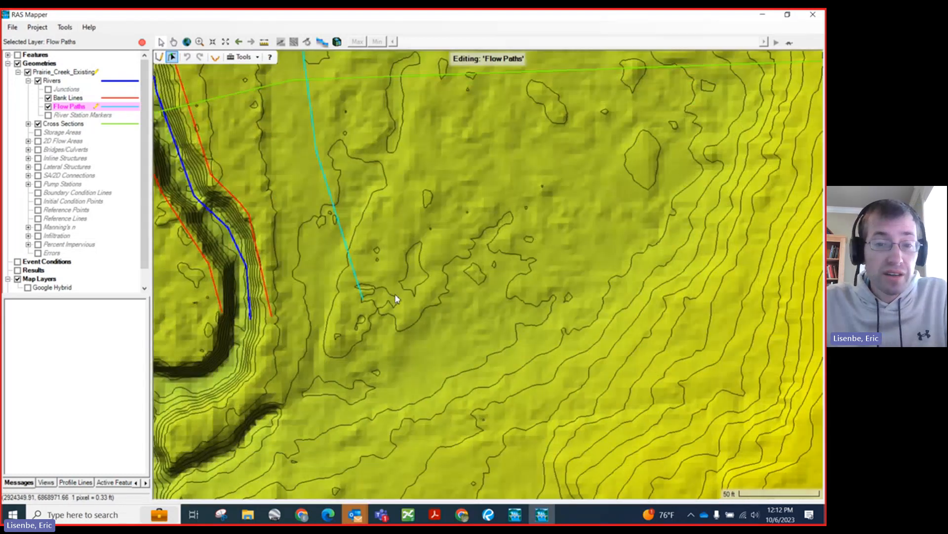
left_click(354, 302)
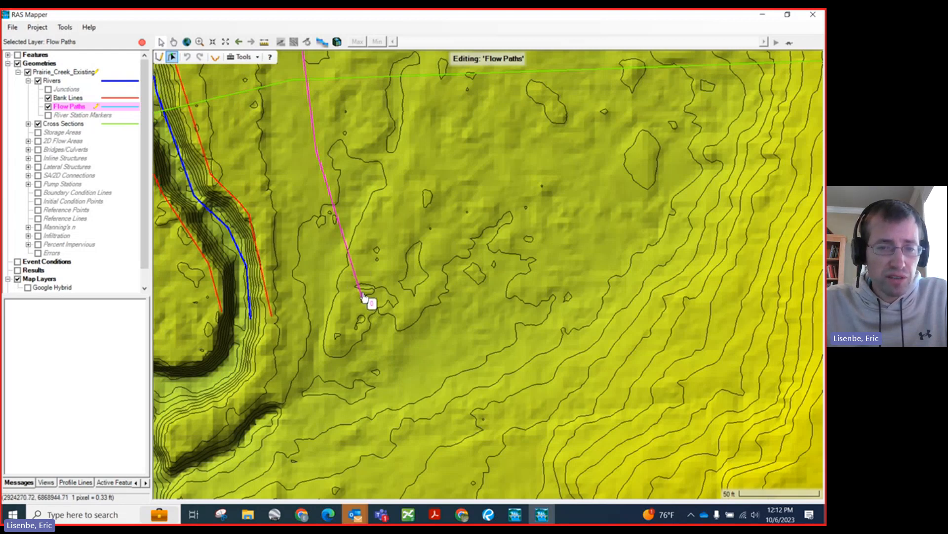
Step: Draw a flow path continuing south from the east flow path's downstream end, well past the end of the digitized river
left_click(158, 57)
left_click(363, 303)
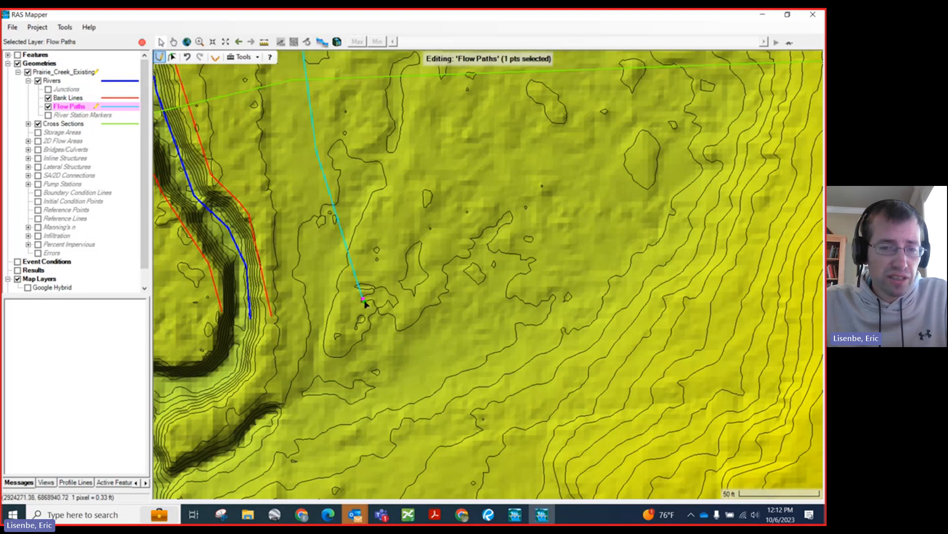
scroll(371, 258, "down", 2)
scroll(430, 252, "down", 2)
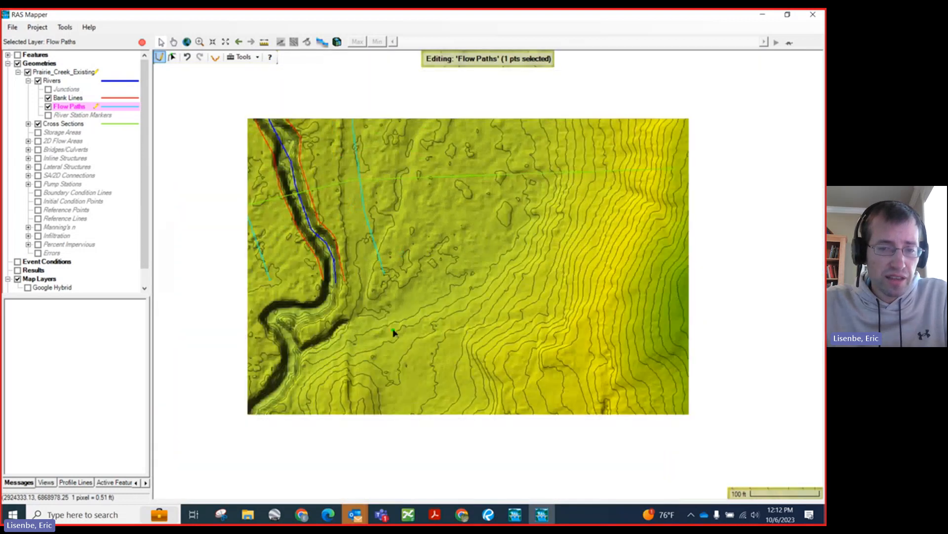
left_click(379, 320)
left_click(364, 359)
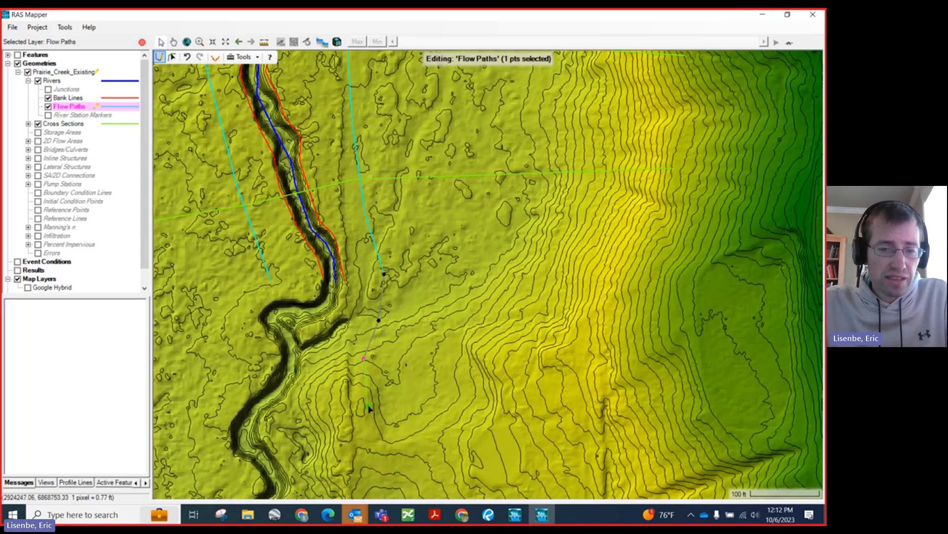
scroll(388, 271, "down", 2)
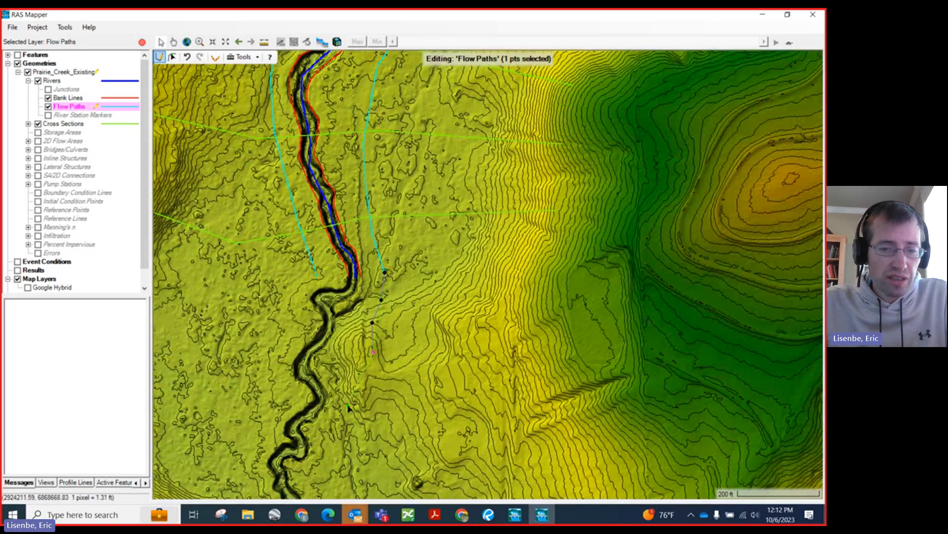
double_click(353, 451)
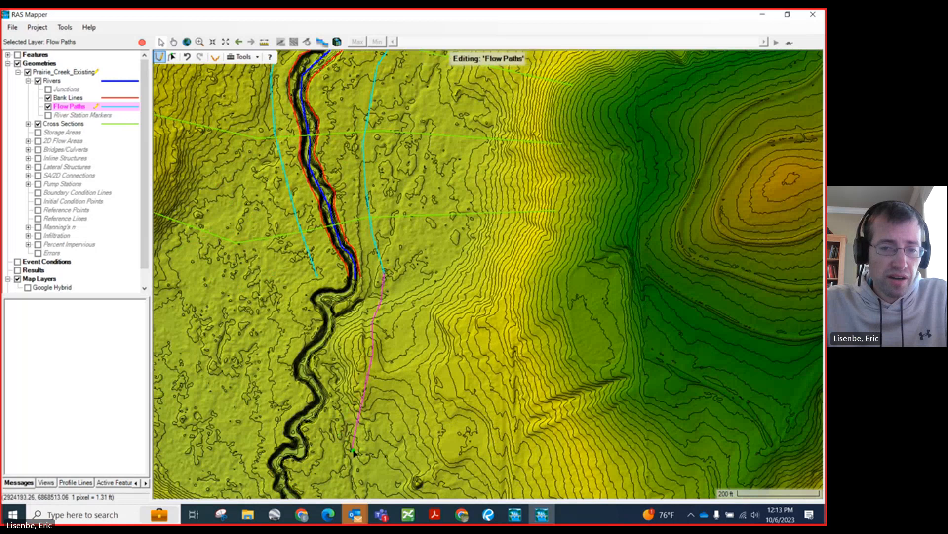
Step: Draw a flow path continuing southwest from the west flow path's downstream end, staying west of the creek channel
left_click(316, 277)
left_click(307, 297)
left_click(297, 329)
left_click(282, 388)
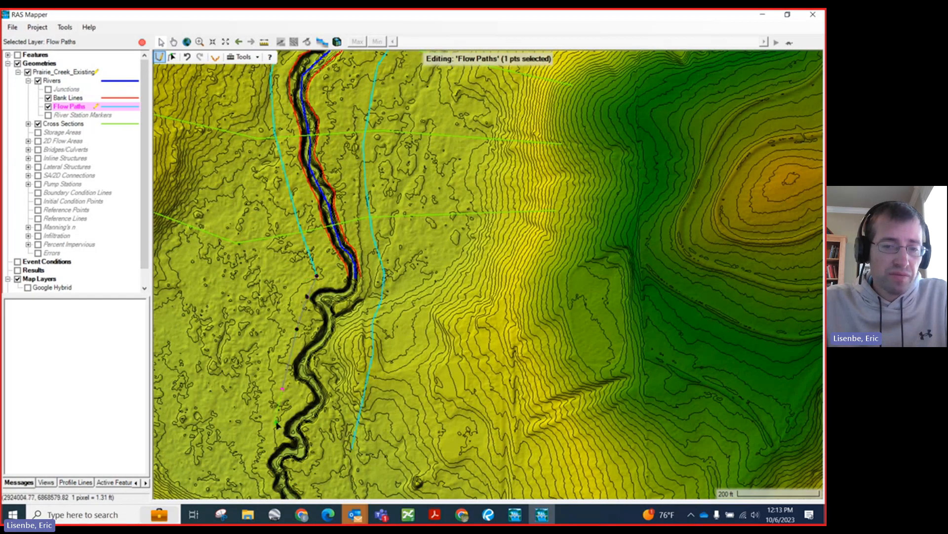
double_click(258, 416)
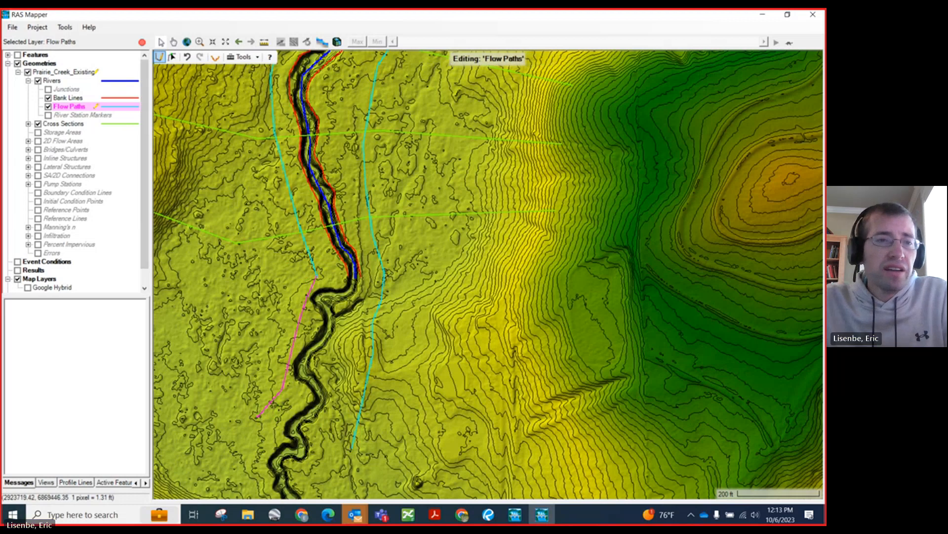
Step: Stop editing the Flow Paths layer and save the edits
left_click(12, 27)
left_click(34, 53)
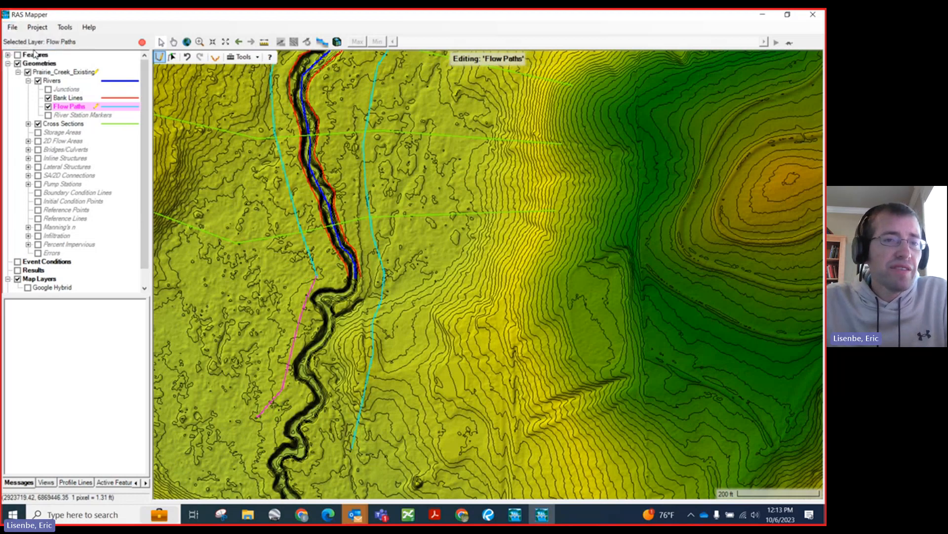
left_click(142, 42)
left_click(413, 301)
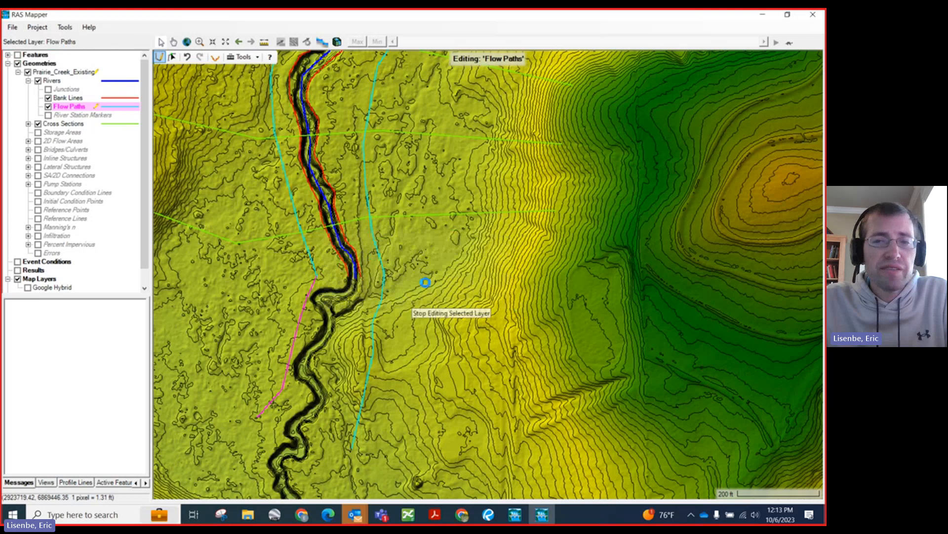
Step: Save the RAS Mapper project with the extended flow paths and close RAS Mapper
left_click(13, 27)
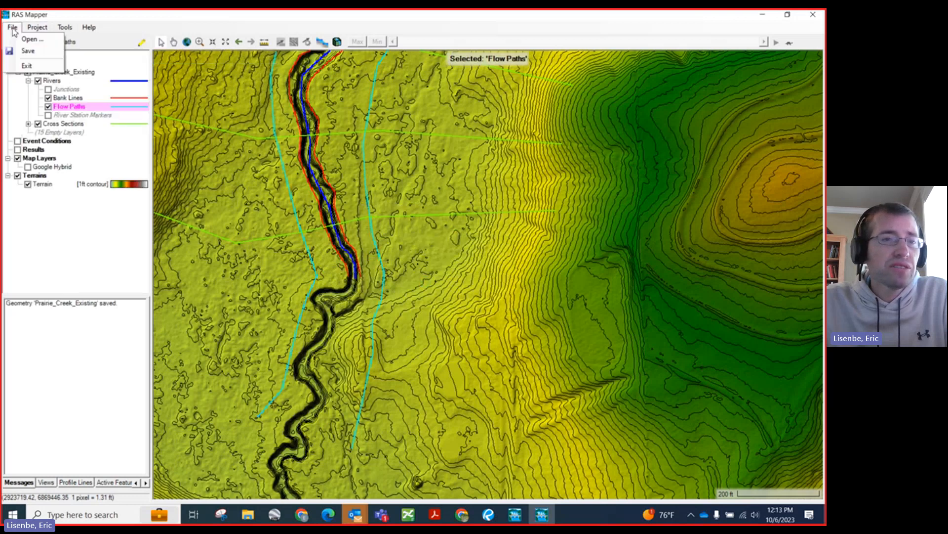
left_click(28, 51)
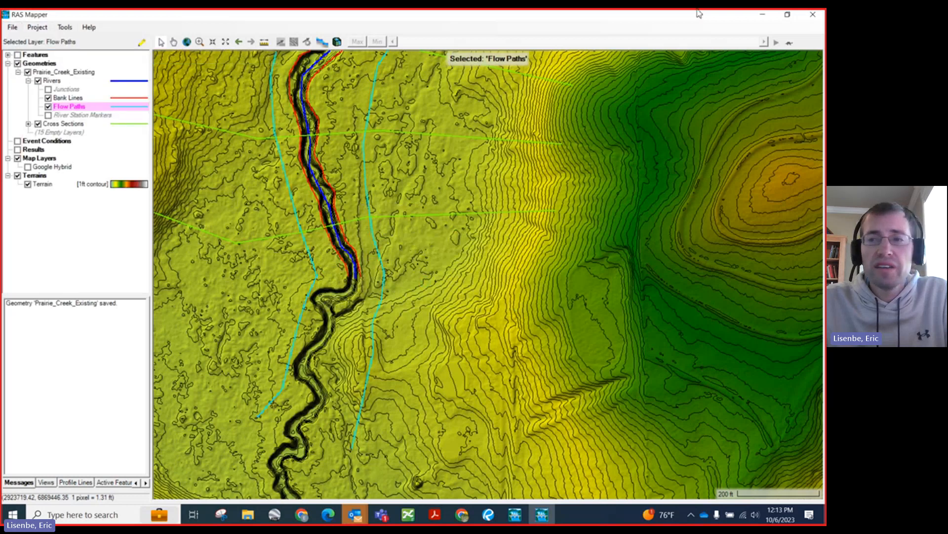
left_click(805, 20)
Step: Switch to the Prairie_Creek_Existing Geometric Data window and maximize it
left_click(189, 201)
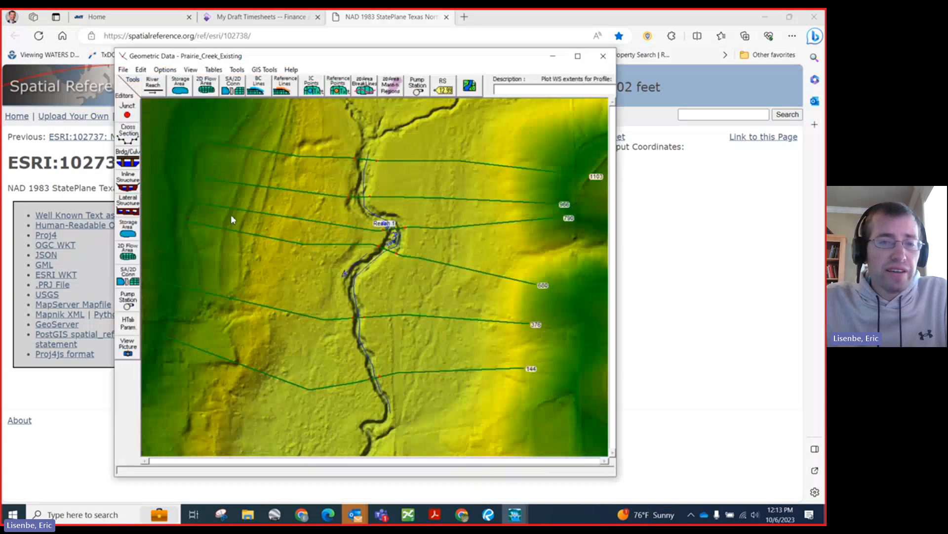
right_click(311, 234)
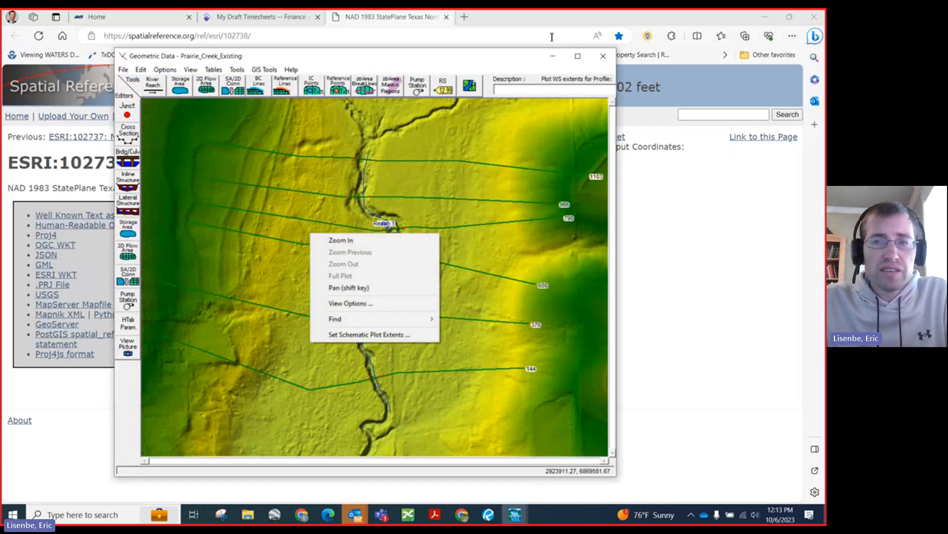
left_click(577, 56)
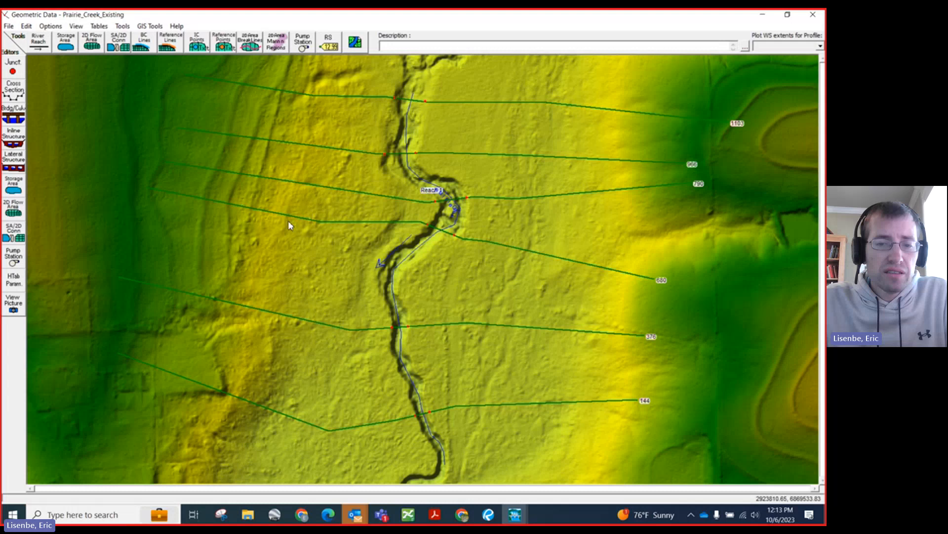
right_click(180, 147)
right_click(96, 131)
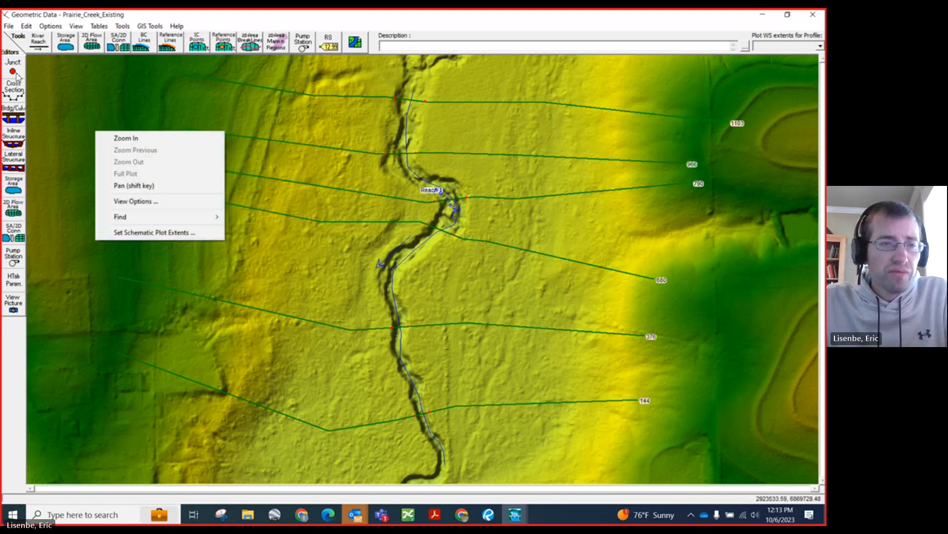
left_click(269, 243)
left_click(172, 178, "ctrl")
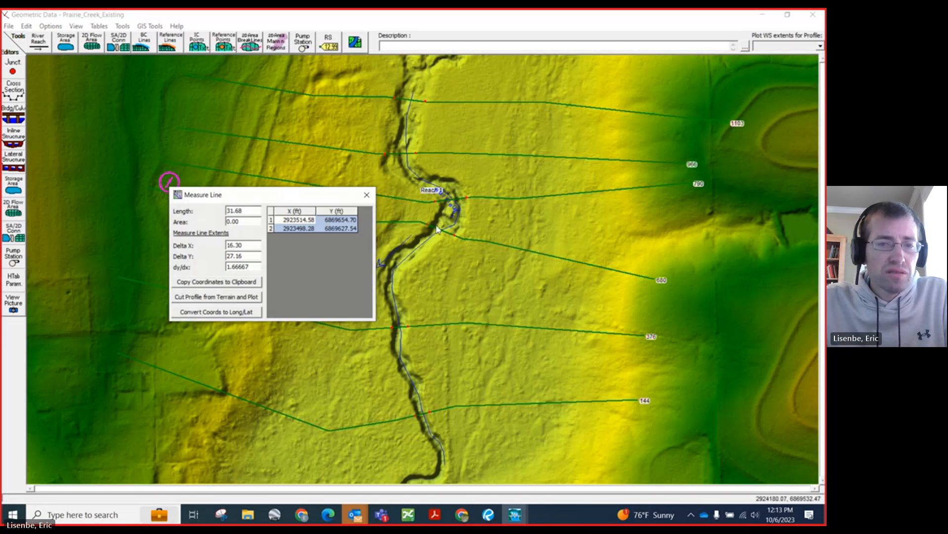
left_click(366, 195)
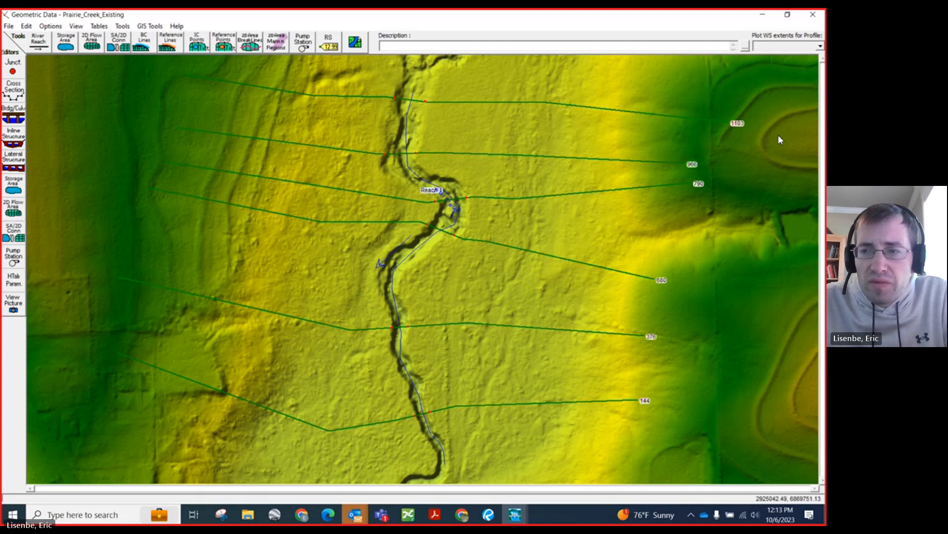
left_click(99, 26)
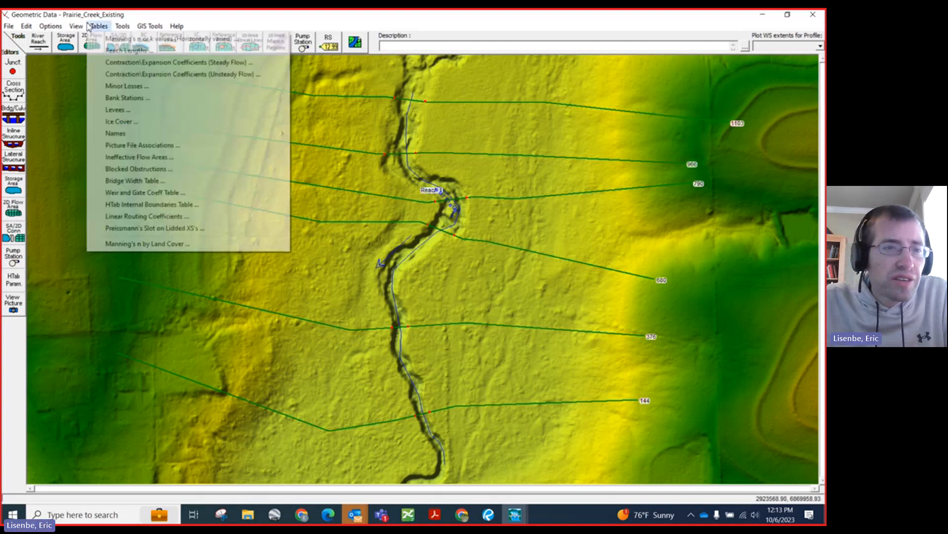
mouse_move(75, 26)
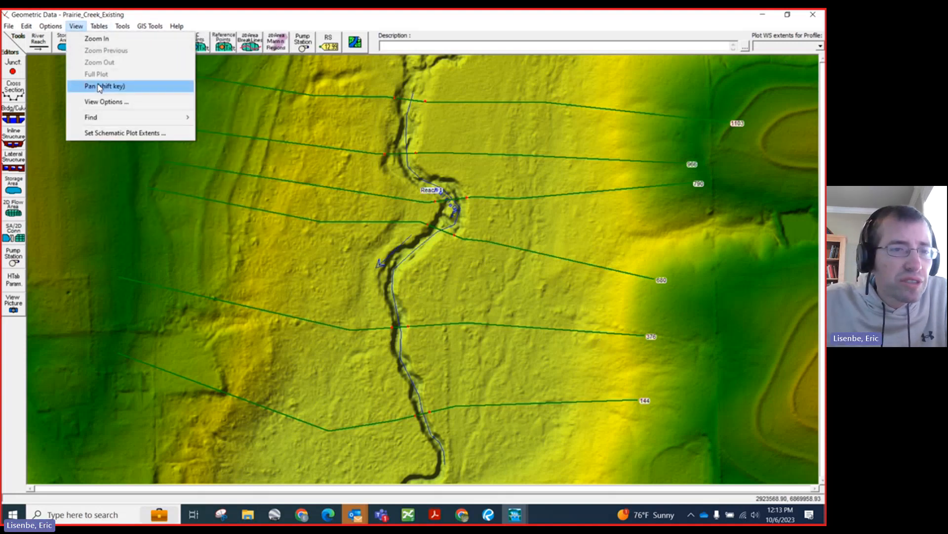
left_click(104, 102)
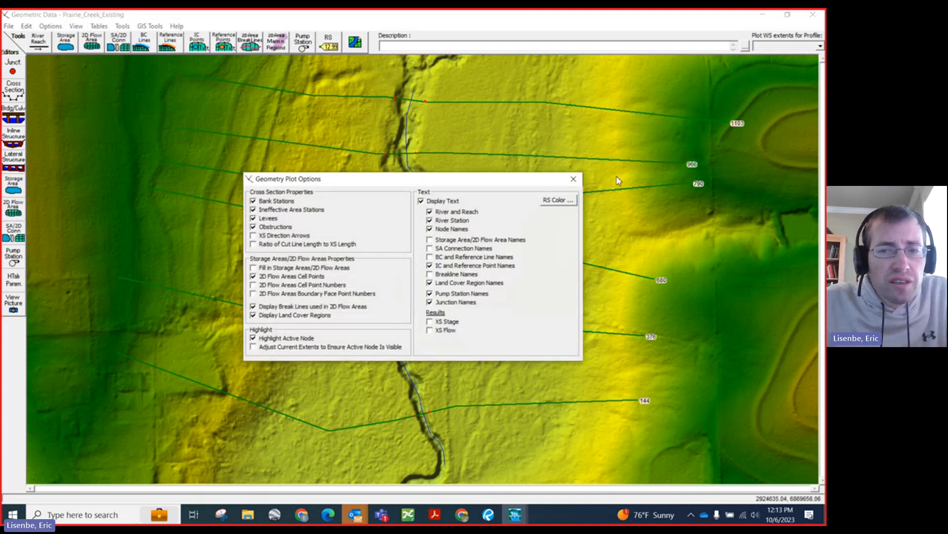
left_click(574, 179)
Step: Open the schematic plot extents and set the left extent to 2923199.51 and the right extent to 2925994.07
left_click(75, 26)
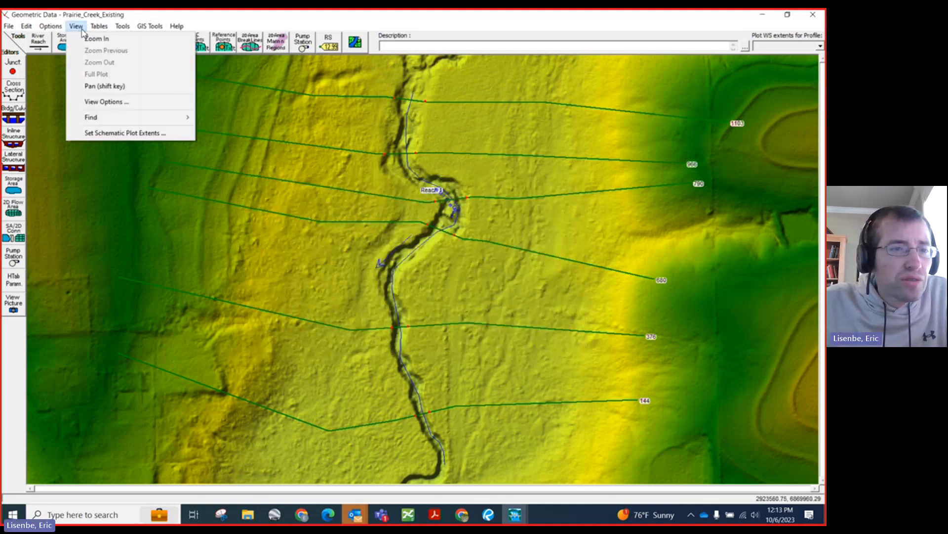
left_click(114, 134)
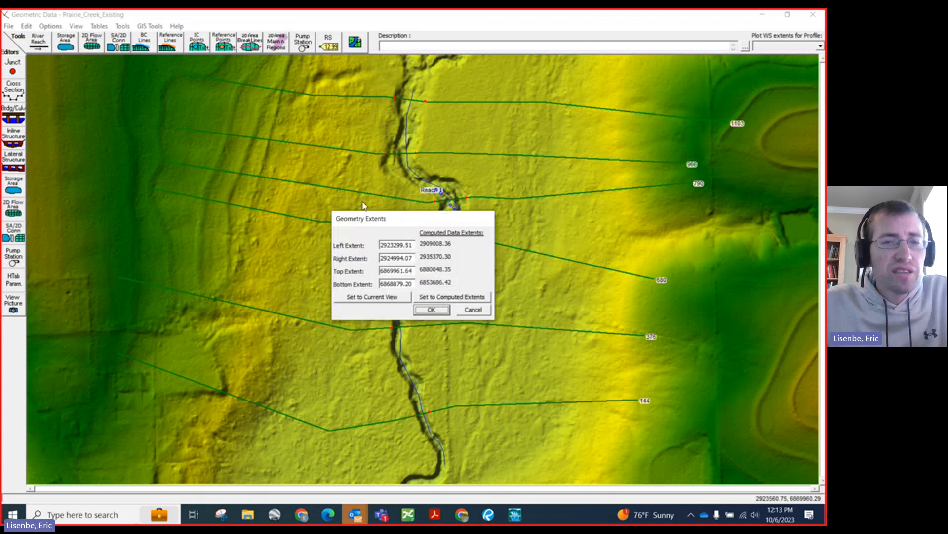
left_click_drag(400, 227, 287, 193)
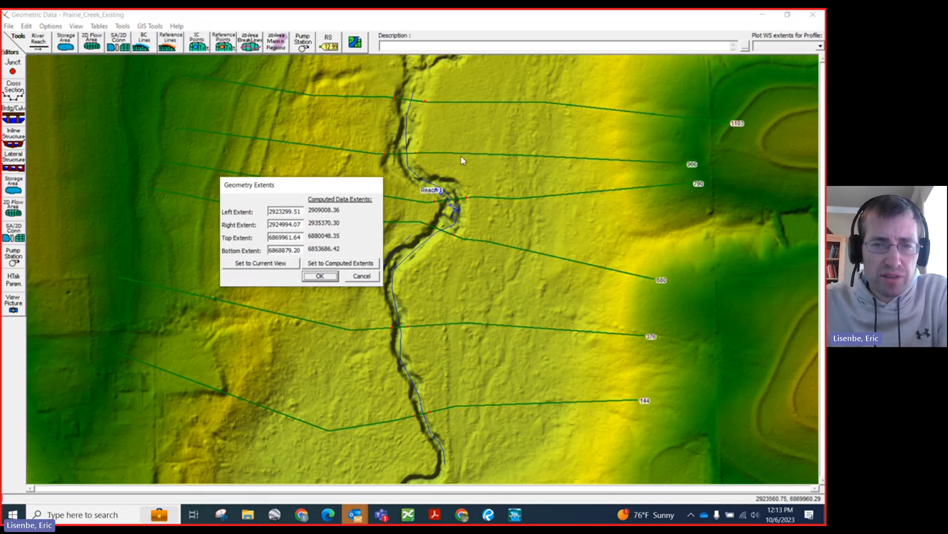
left_click(285, 212)
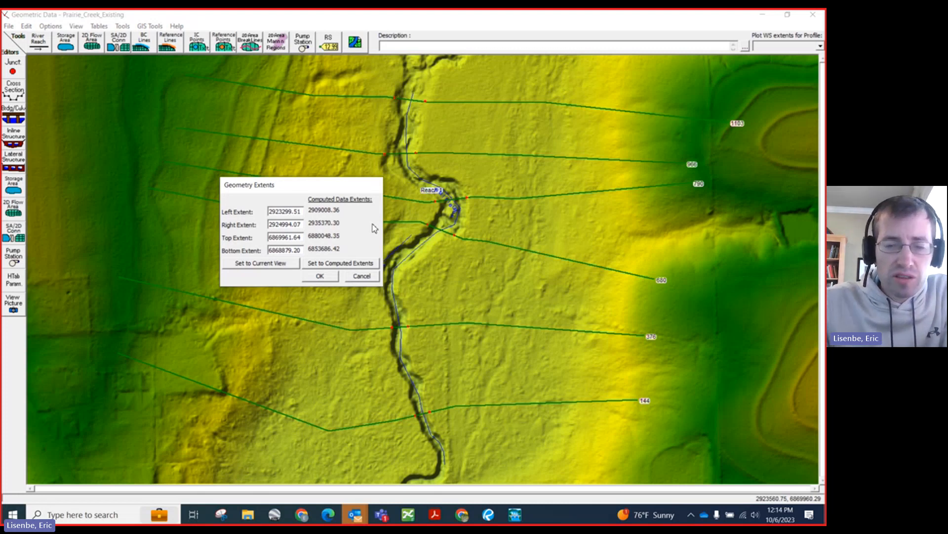
key("Delete")
type("1")
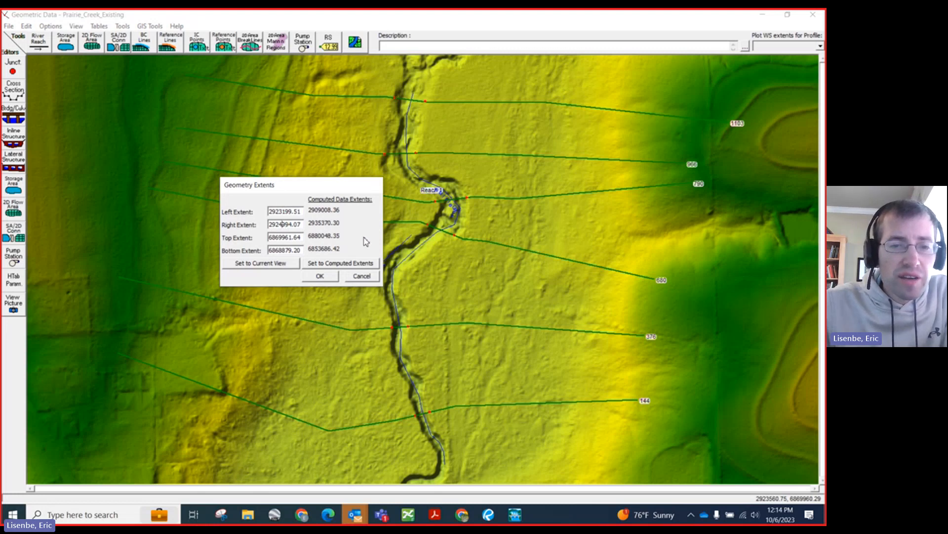
type("5")
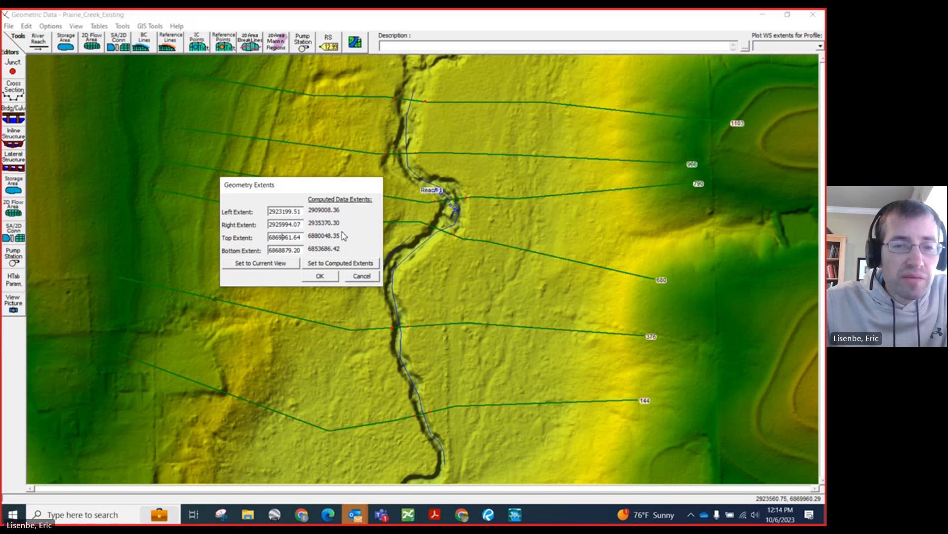
Step: Set the schematic's top extent to 6879961.64 and bottom extent to 6867879.20, and apply the extents
key("BackSpace")
type("7")
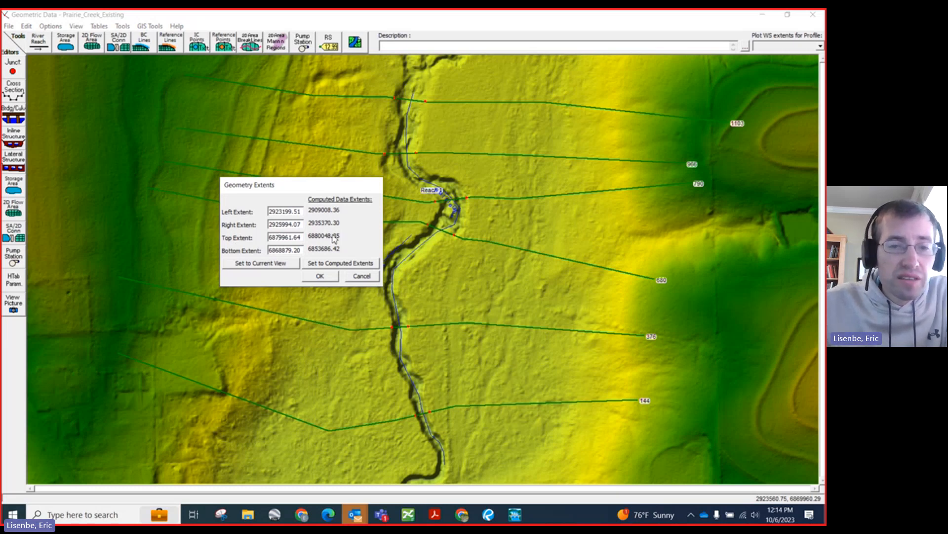
left_click(283, 250)
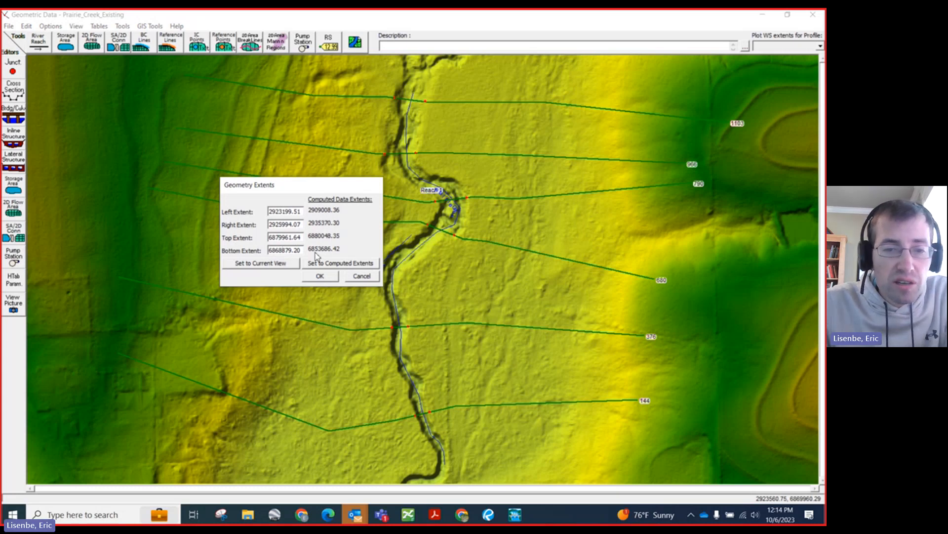
key("BackSpace")
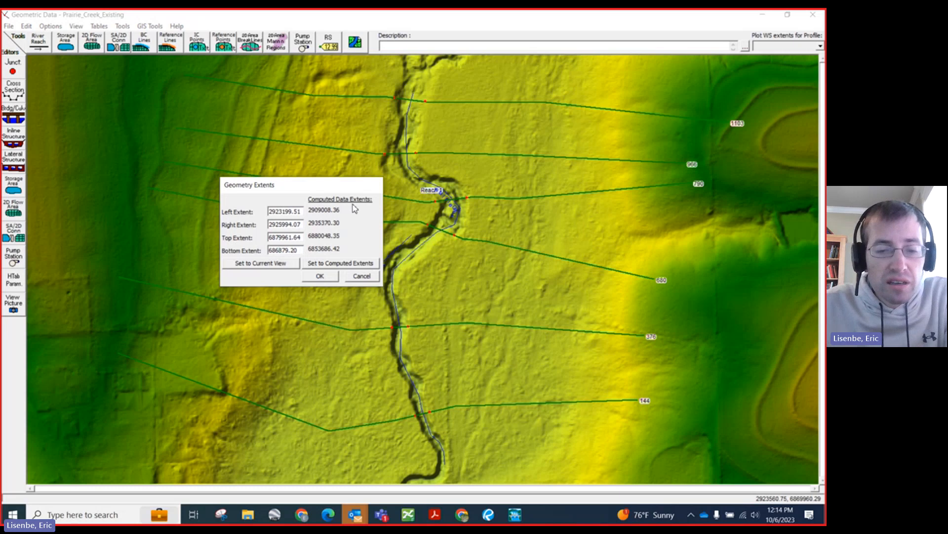
key("7")
left_click(325, 277)
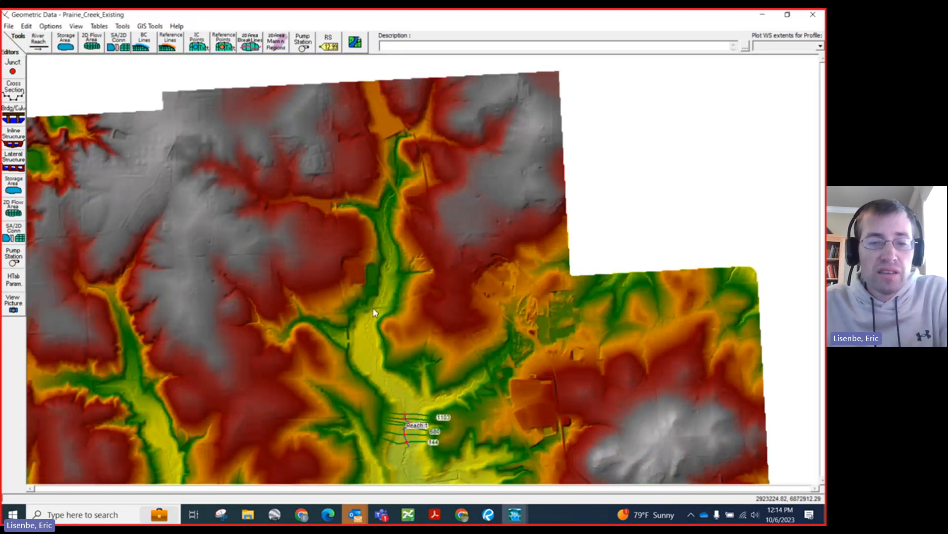
Step: Lower the schematic plot's bottom extent to 6867379.20 and apply it
left_click(76, 26)
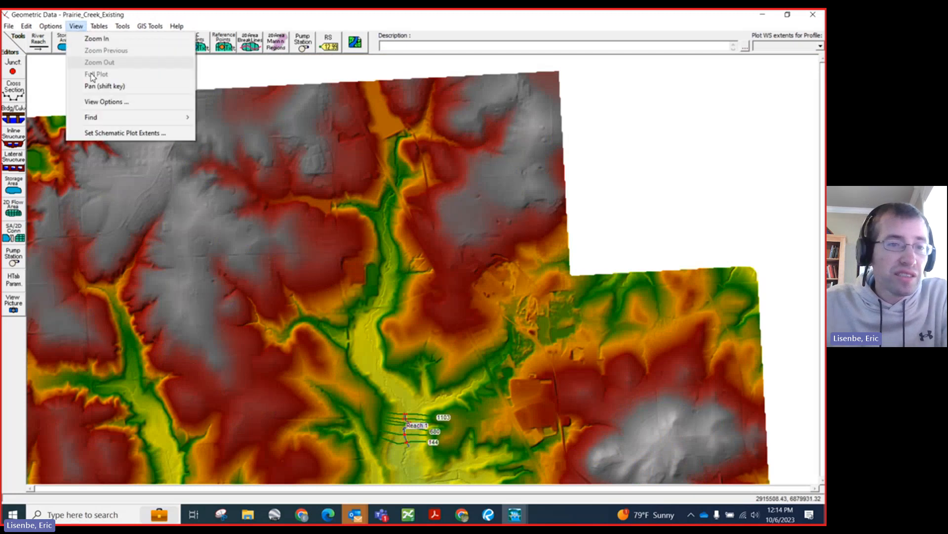
left_click(101, 134)
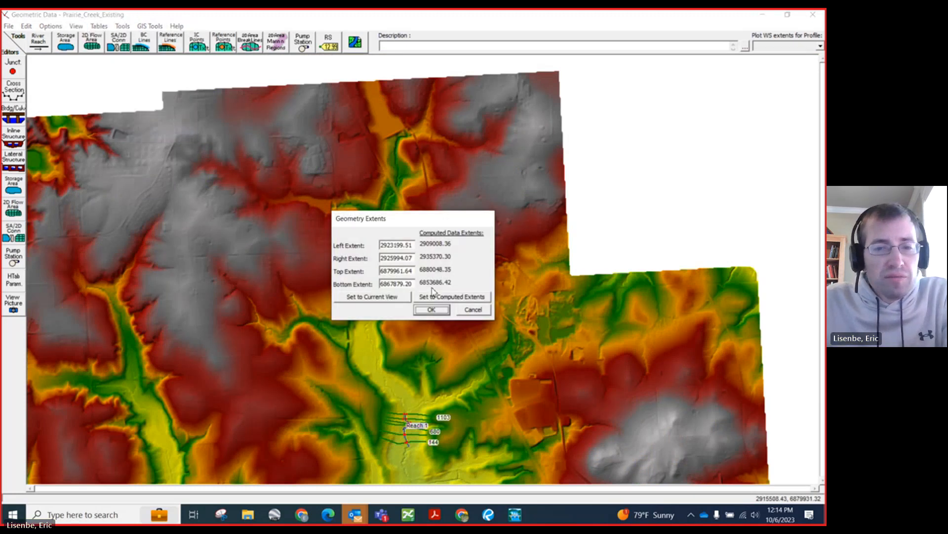
left_click(395, 287)
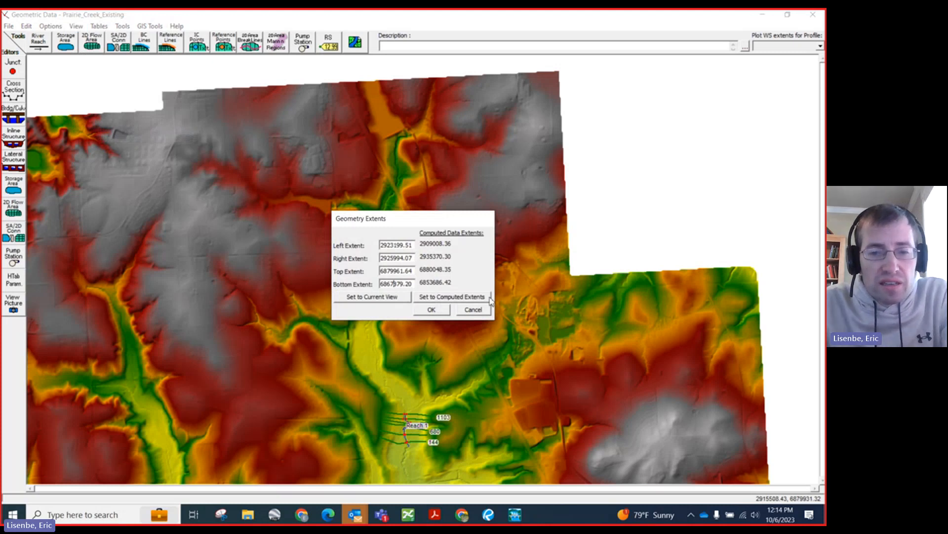
key("BackSpace")
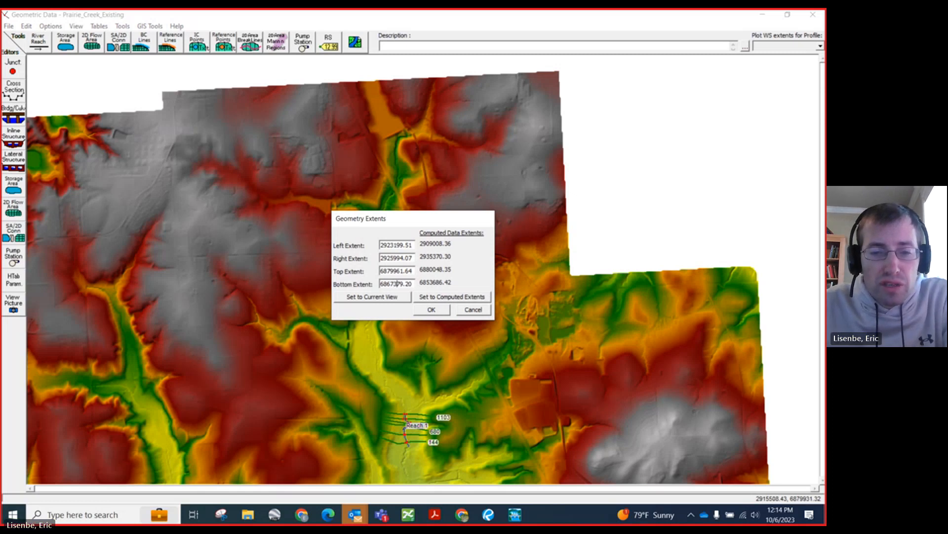
left_click(423, 310)
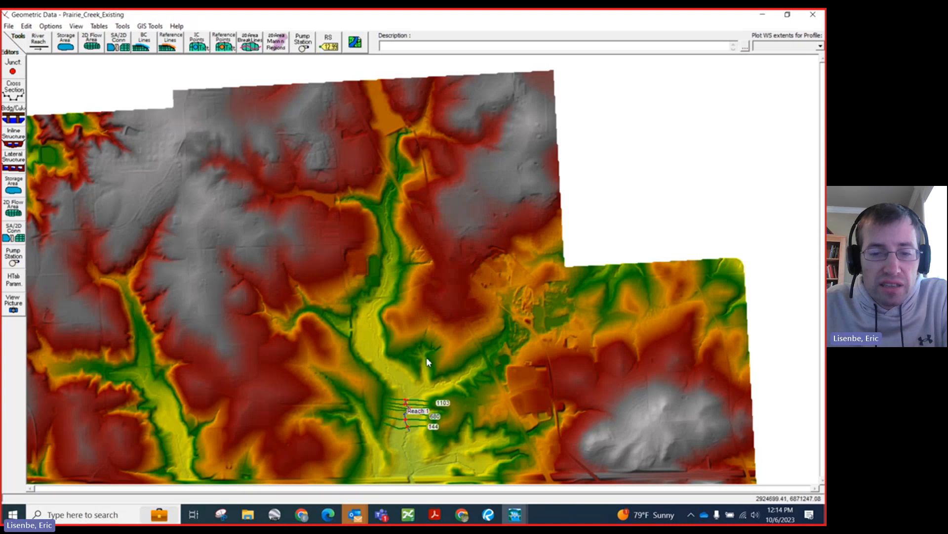
Step: Set the schematic plot's bottom extent to 6866379.20 and apply it
right_click(374, 484)
left_click(402, 477)
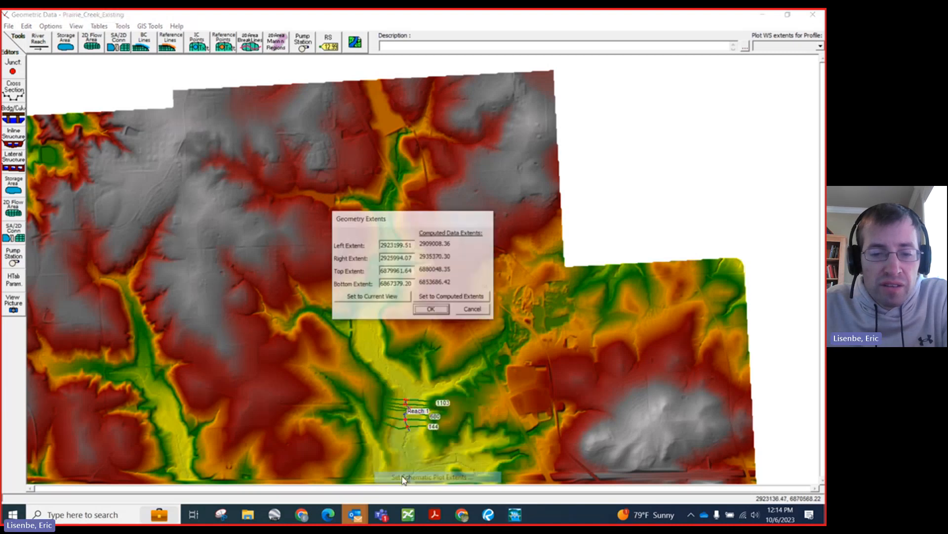
left_click(394, 284)
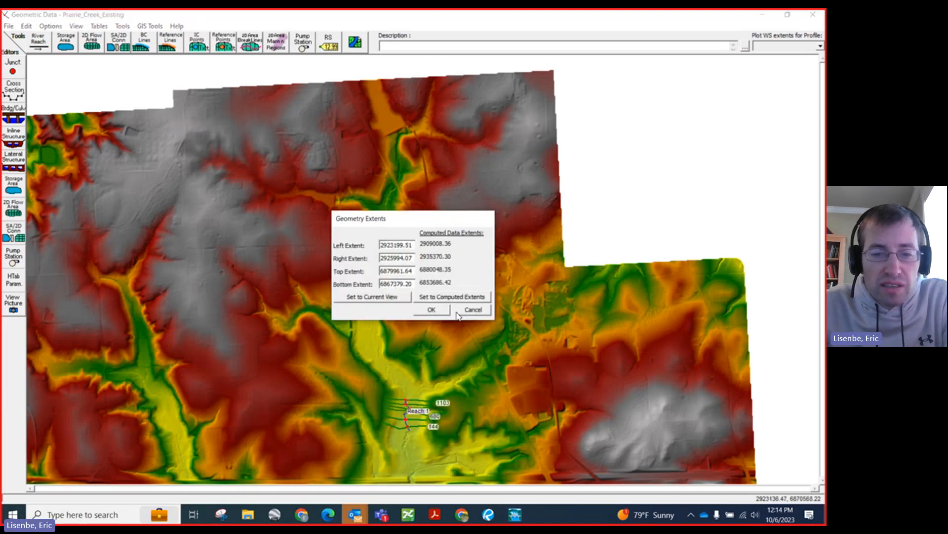
key("BackSpace")
type("6")
left_click(431, 310)
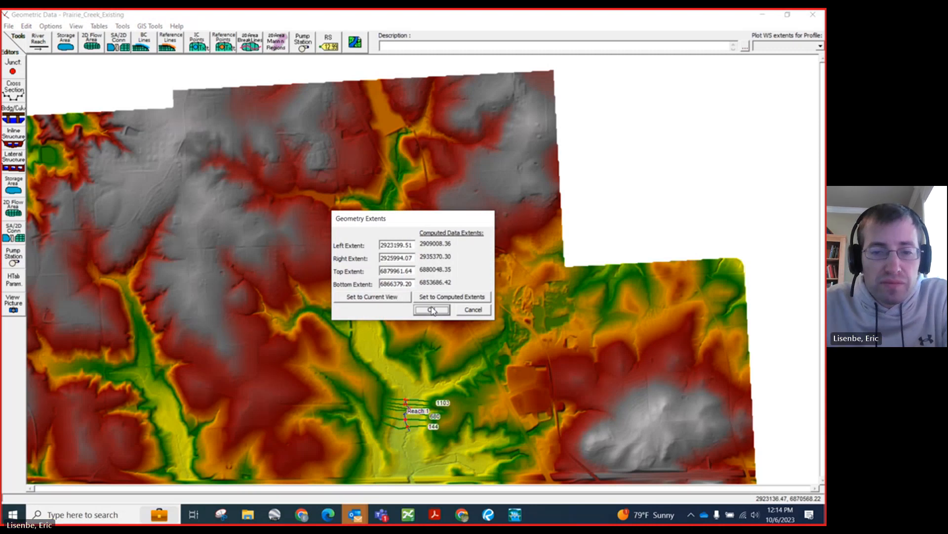
Step: Open the cross section data editor for PrairieCreek Reach 1 at river station 1103
right_click(375, 357)
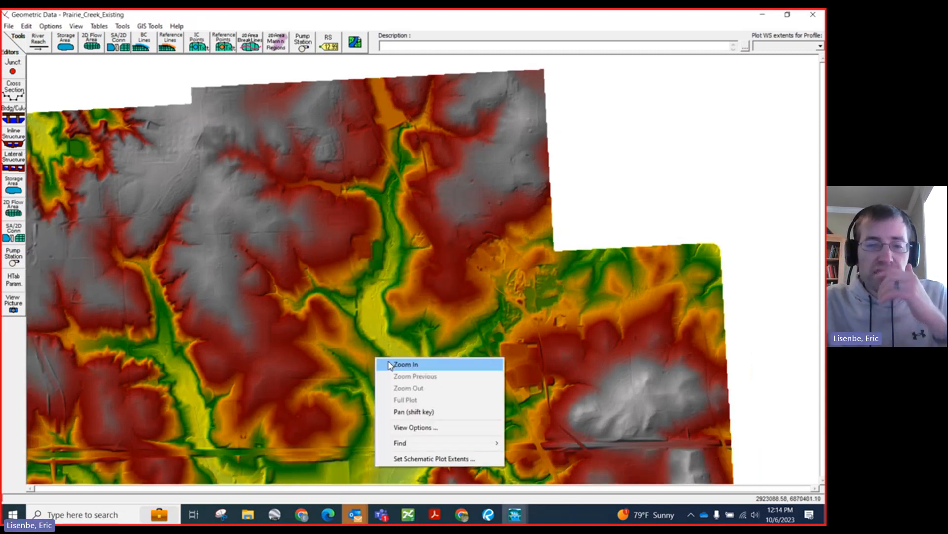
left_click(402, 364)
left_click_drag(335, 339, 465, 435)
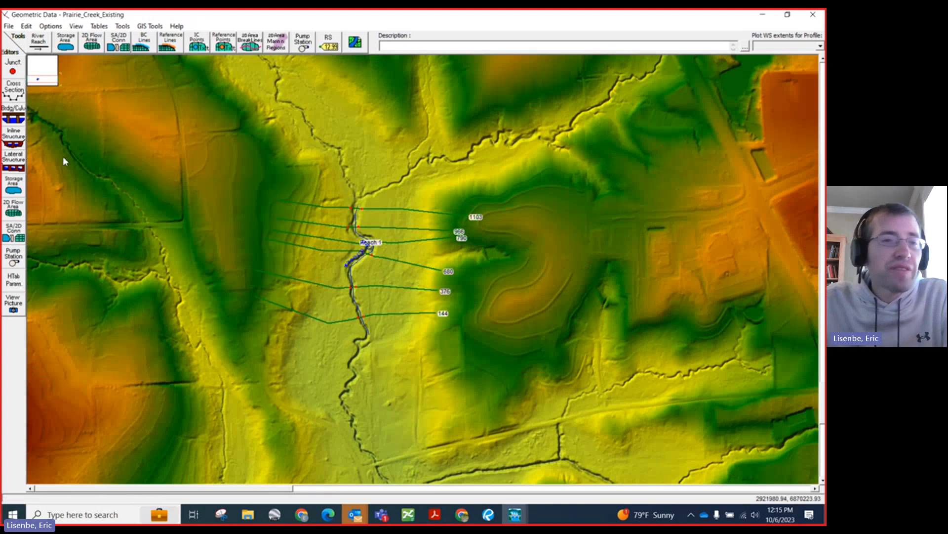
left_click(13, 91)
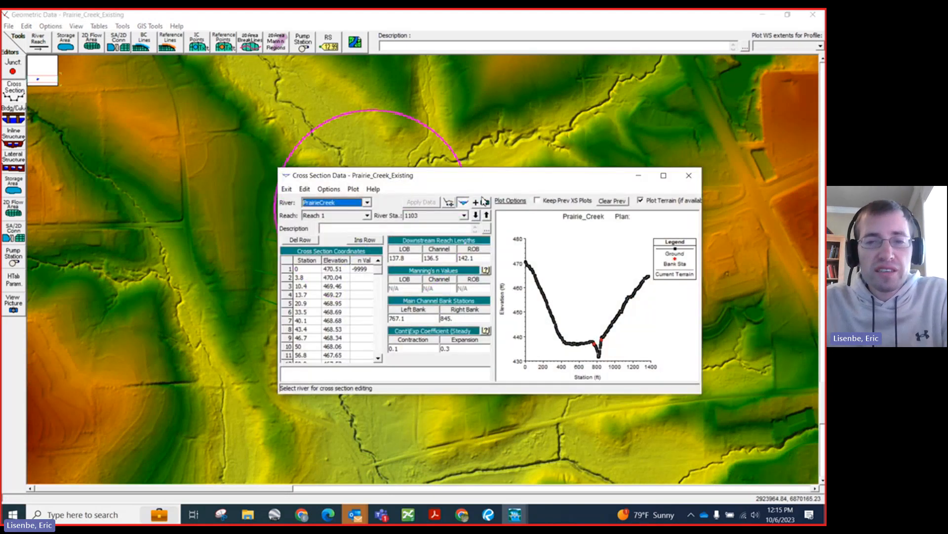
left_click_drag(464, 177, 359, 113)
left_click(313, 195)
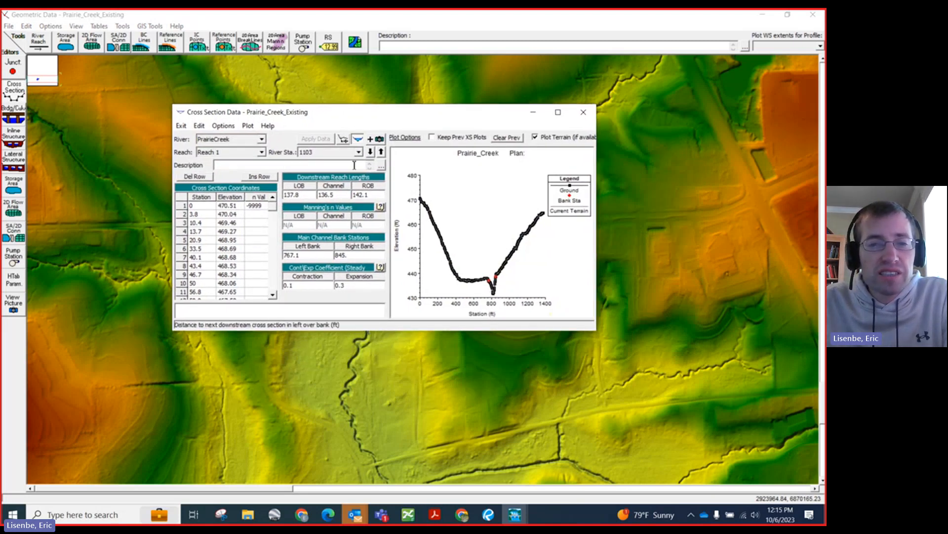
Step: Step downstream through the cross sections to station 680 and back up to 790, keeping the editor clear of the mapped cross sections
left_click(370, 152)
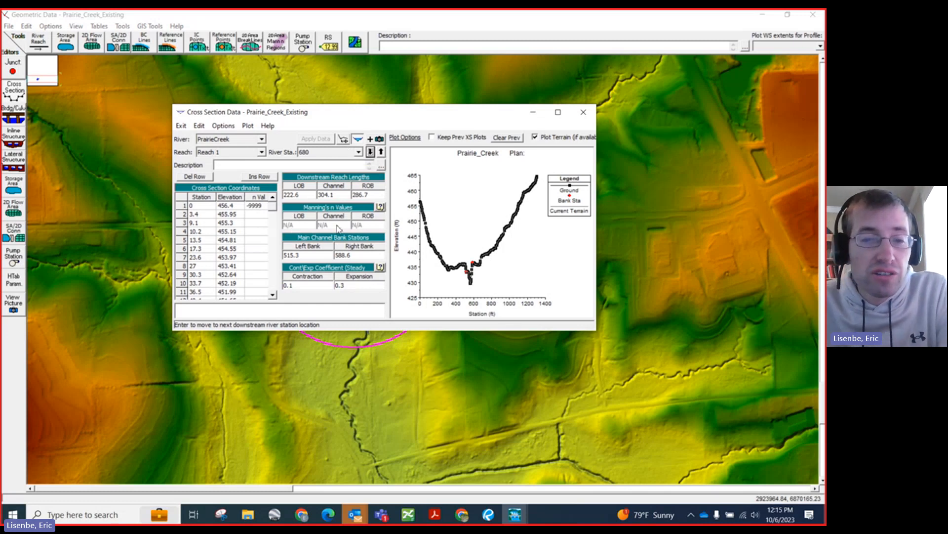
left_click(381, 151)
left_click_drag(378, 116, 625, 124)
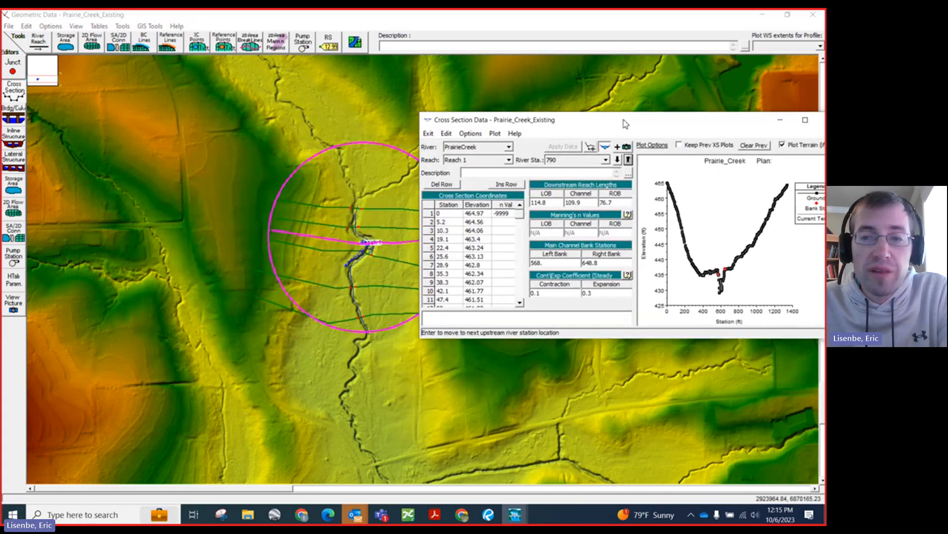
Step: Return to river station 1103 and turn off Horizontal Variation in n Values, accepting the loss of other n values
left_click(628, 160)
left_click(629, 160)
left_click(629, 160)
left_click(617, 161)
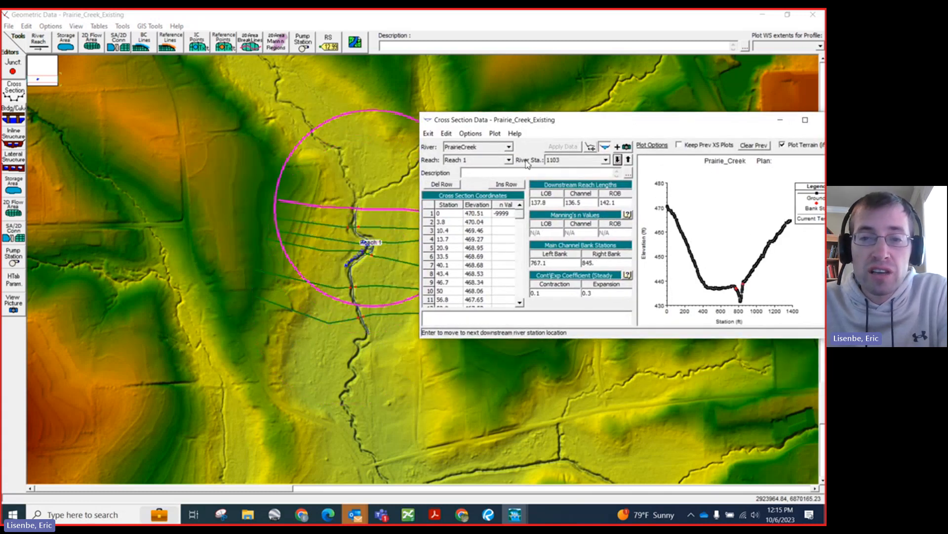
left_click(471, 134)
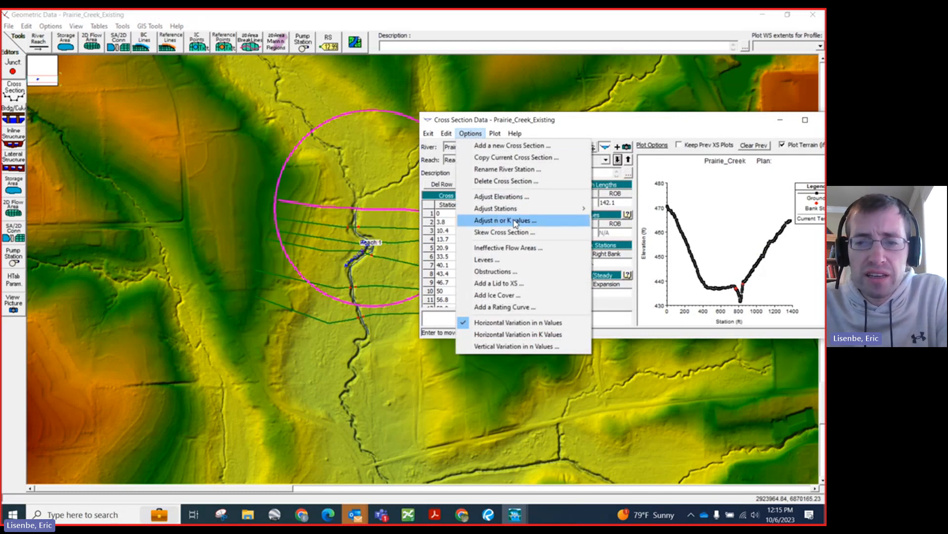
left_click(469, 324)
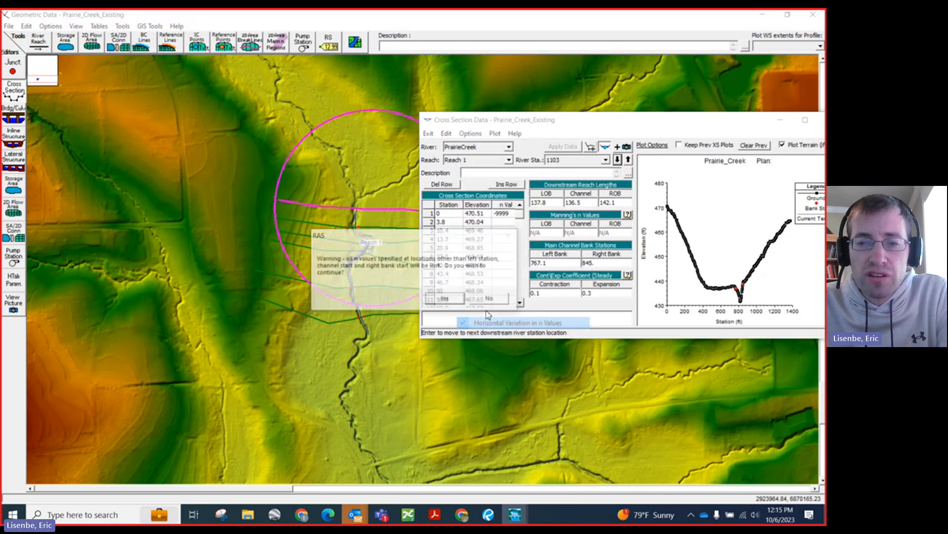
left_click(446, 299)
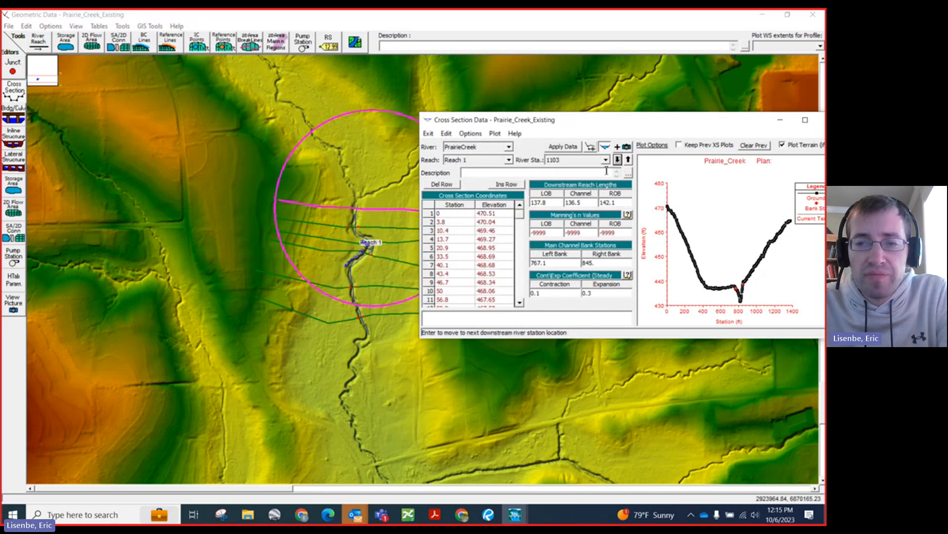
Step: Turn off Horizontal Variation in n Values for the cross sections at river stations 966 and 790
left_click(618, 159)
left_click(470, 134)
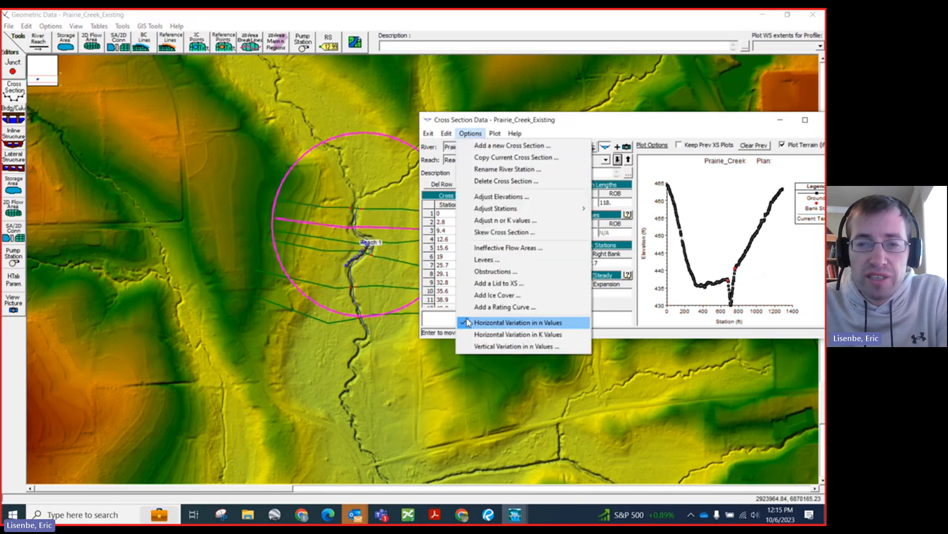
left_click(471, 322)
left_click(446, 298)
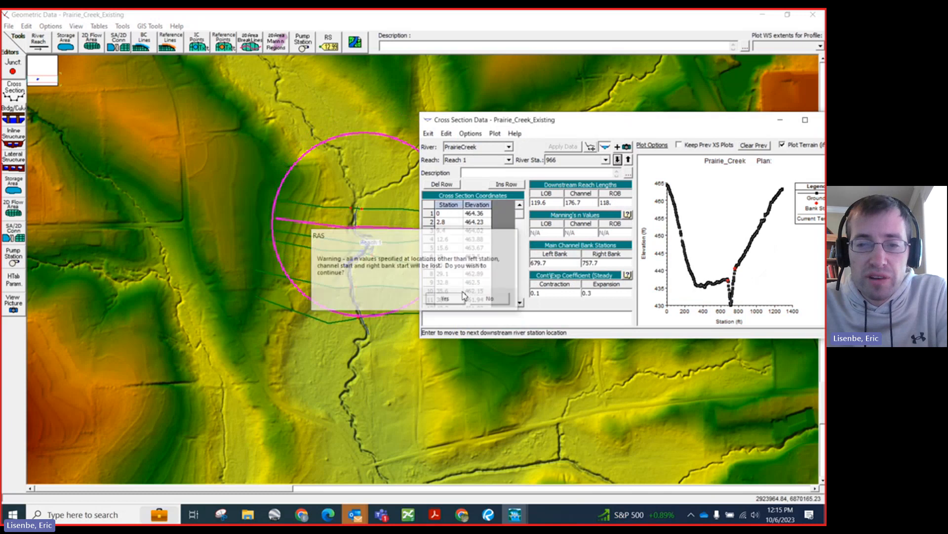
left_click(617, 159)
left_click(470, 133)
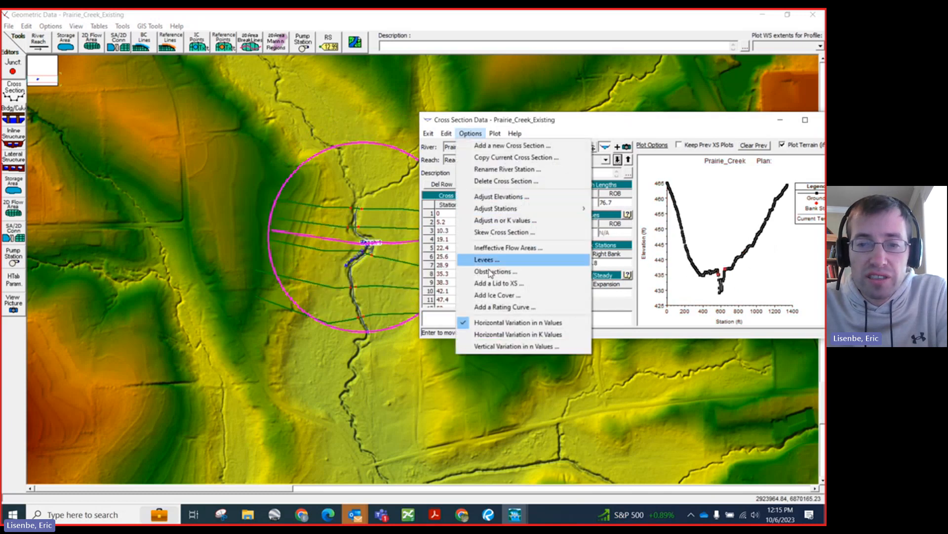
left_click(488, 323)
left_click(446, 298)
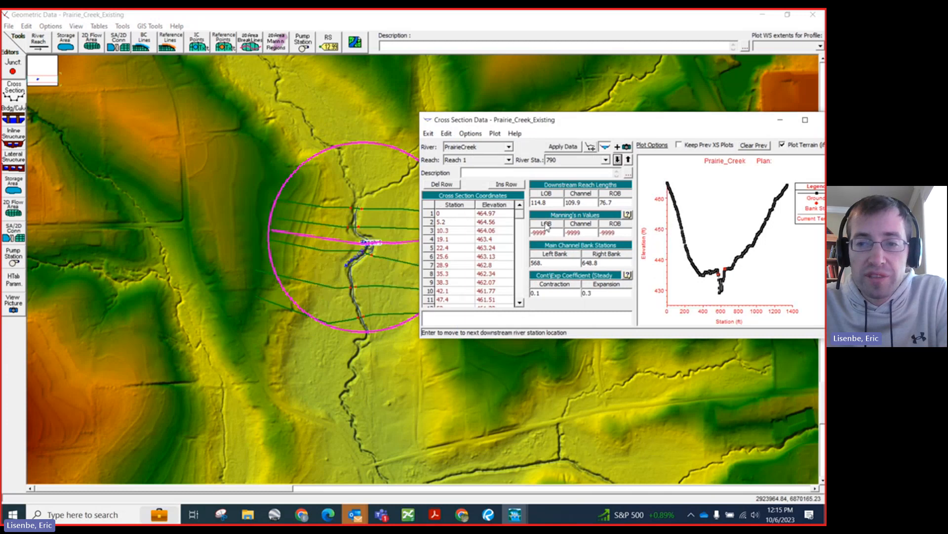
Step: Turn off Horizontal Variation in n Values for the cross sections at river stations 680 and 376
left_click(617, 159)
left_click(471, 134)
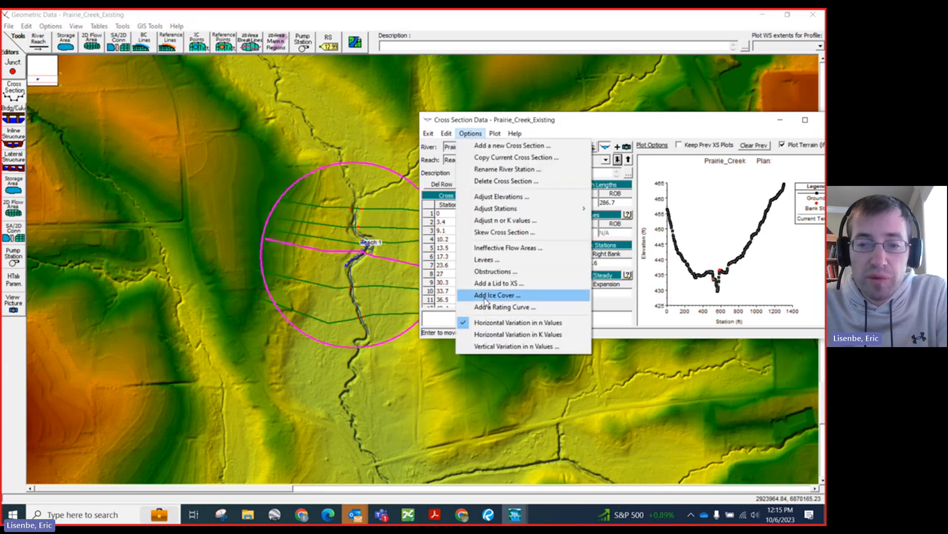
left_click(485, 323)
left_click(446, 298)
left_click(617, 159)
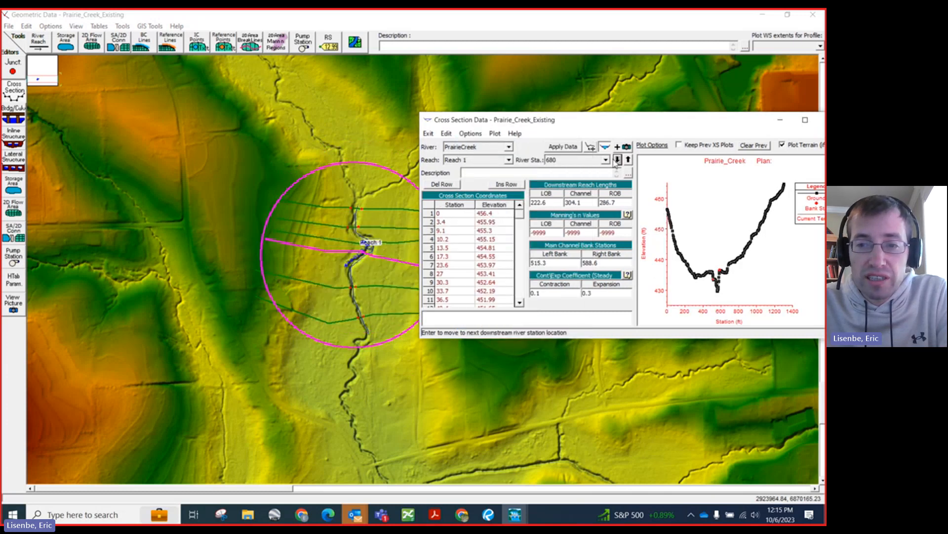
left_click(471, 133)
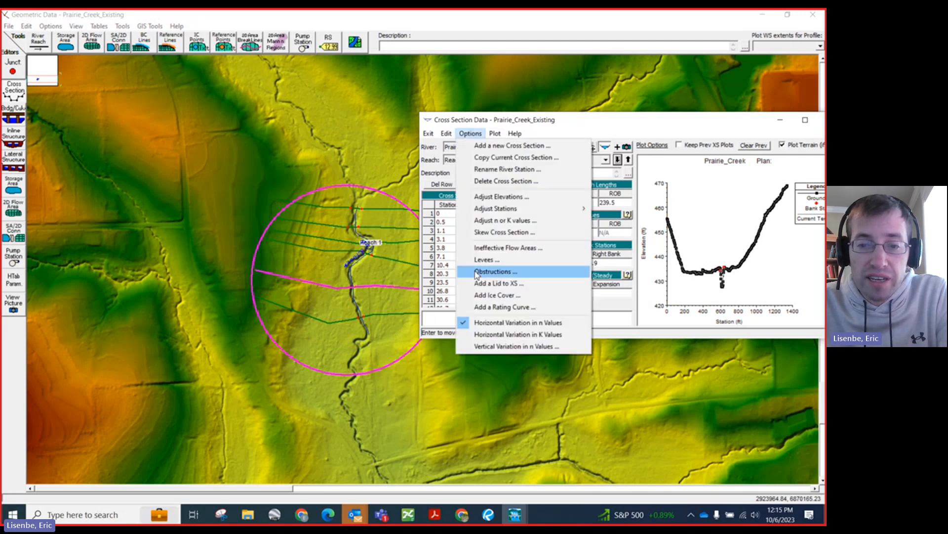
left_click(488, 323)
left_click(446, 299)
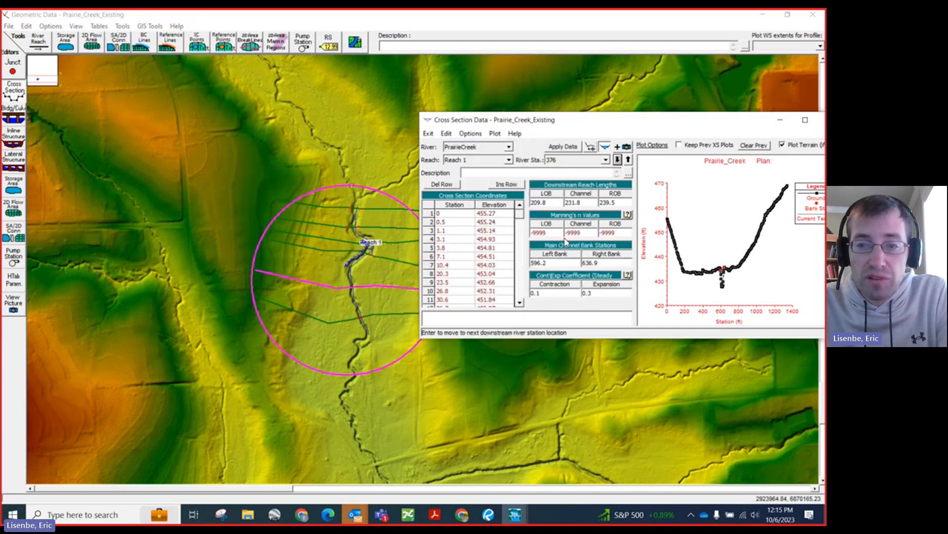
Step: Turn off Horizontal Variation in n Values at river station 144 and close the cross section data editor
left_click(617, 159)
left_click(470, 133)
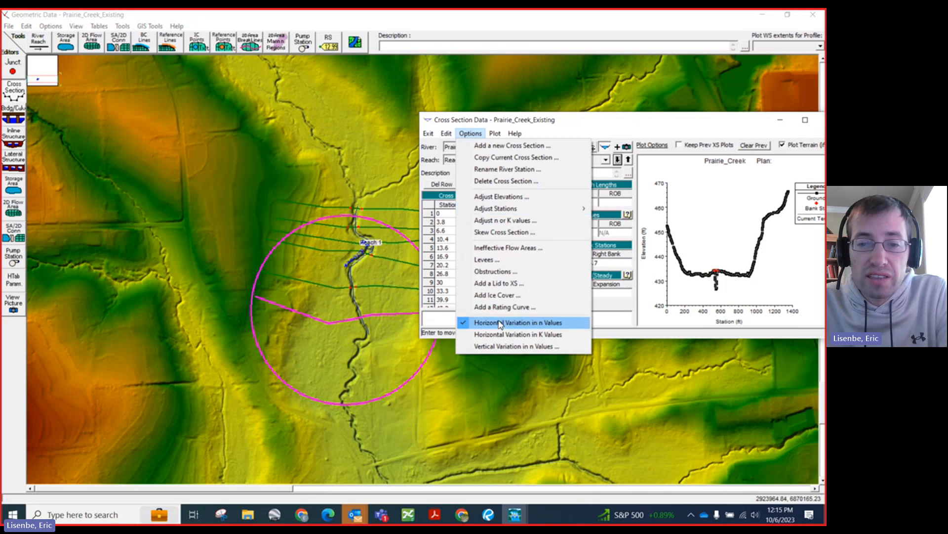
left_click(500, 323)
left_click(447, 299)
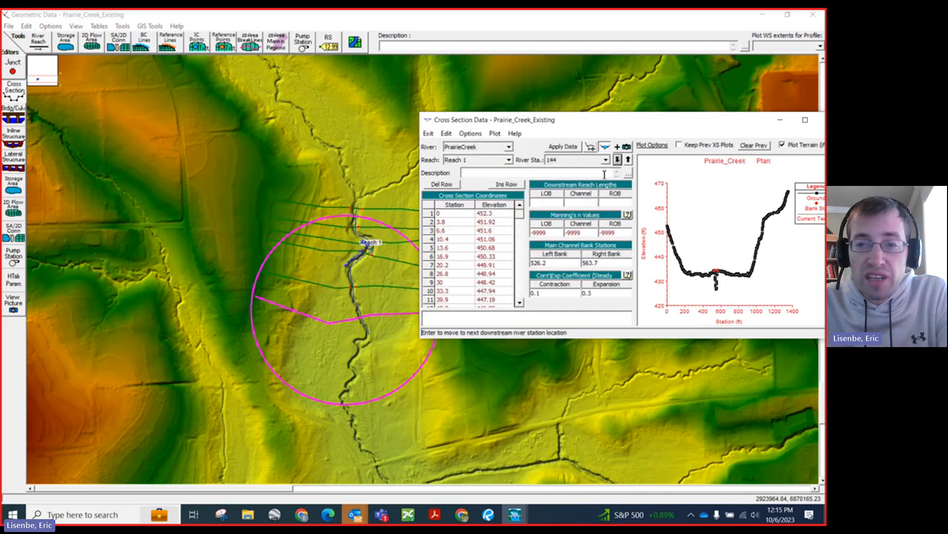
left_click_drag(591, 122, 345, 104)
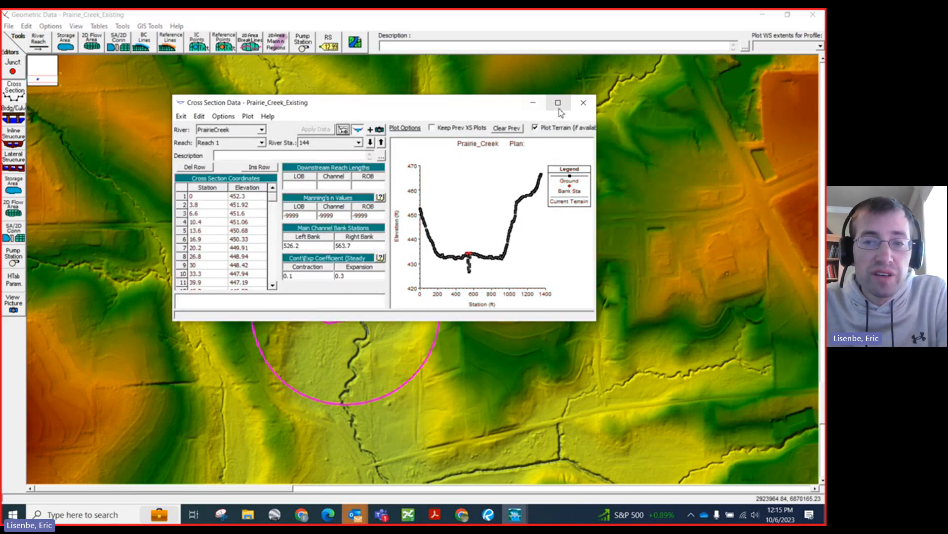
left_click(584, 102)
Step: In the table of horizontally varied Manning's n values, set the channel value (n #2) at station 1103 to 0.05
left_click(99, 27)
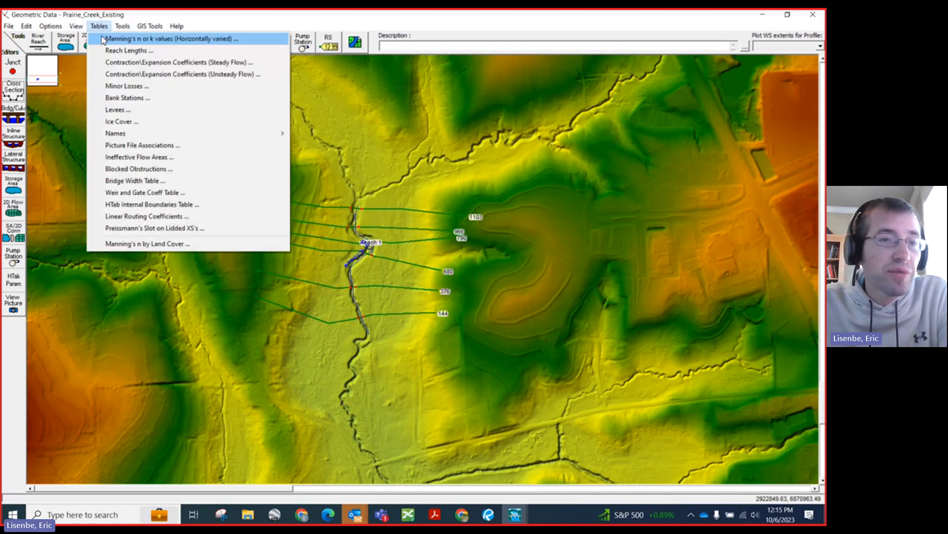
left_click(133, 39)
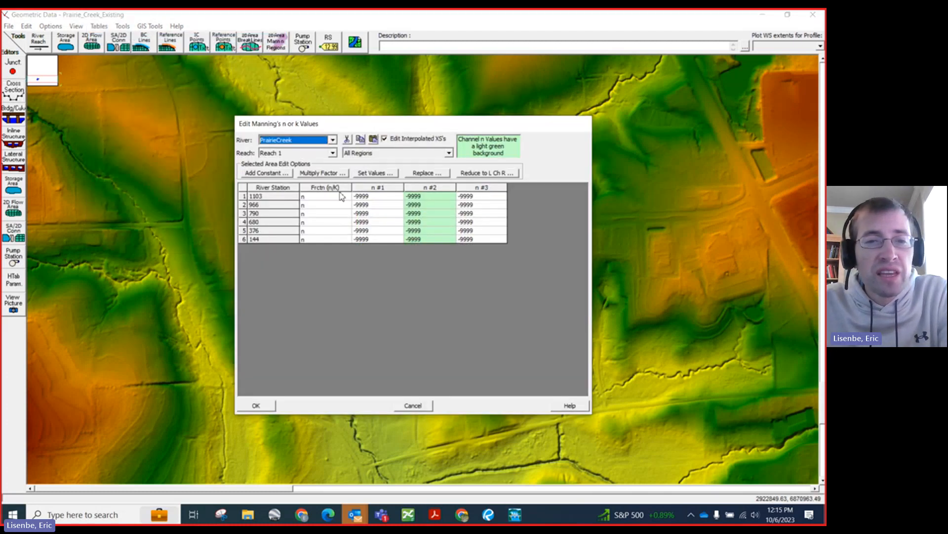
left_click(365, 199)
left_click(422, 197)
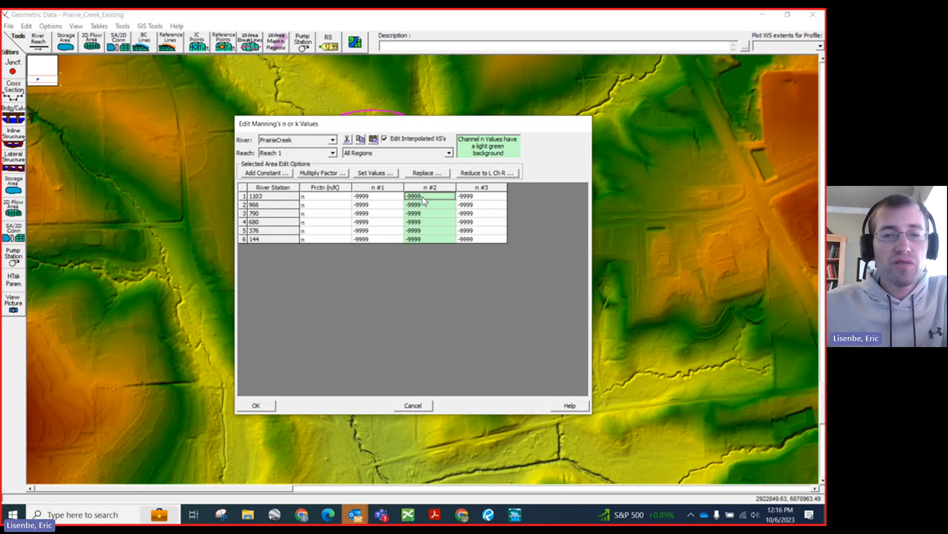
left_click(433, 199)
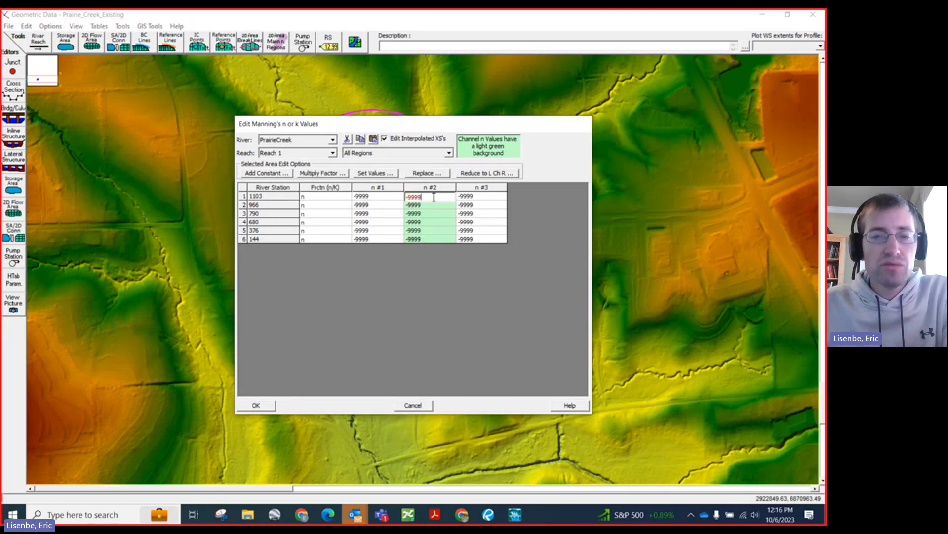
double_click(433, 197)
type("0")
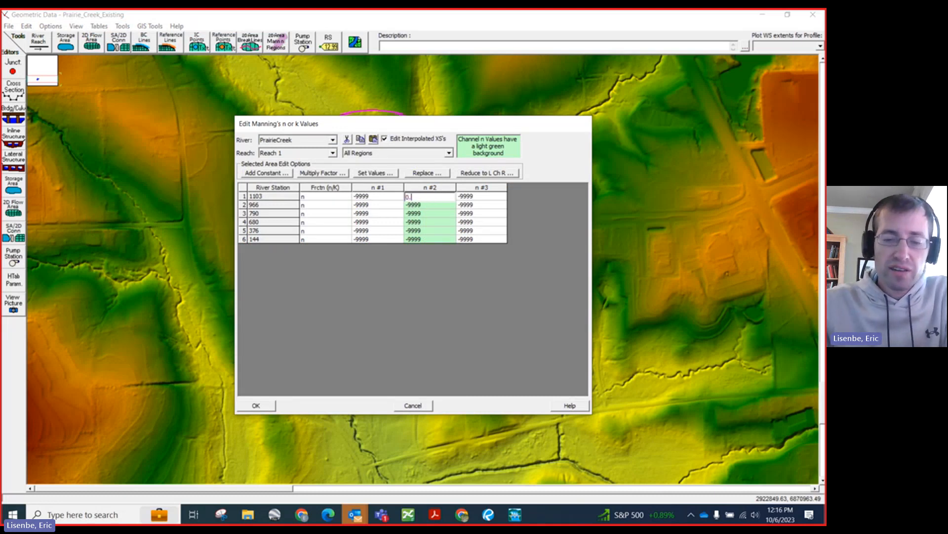
type(".05")
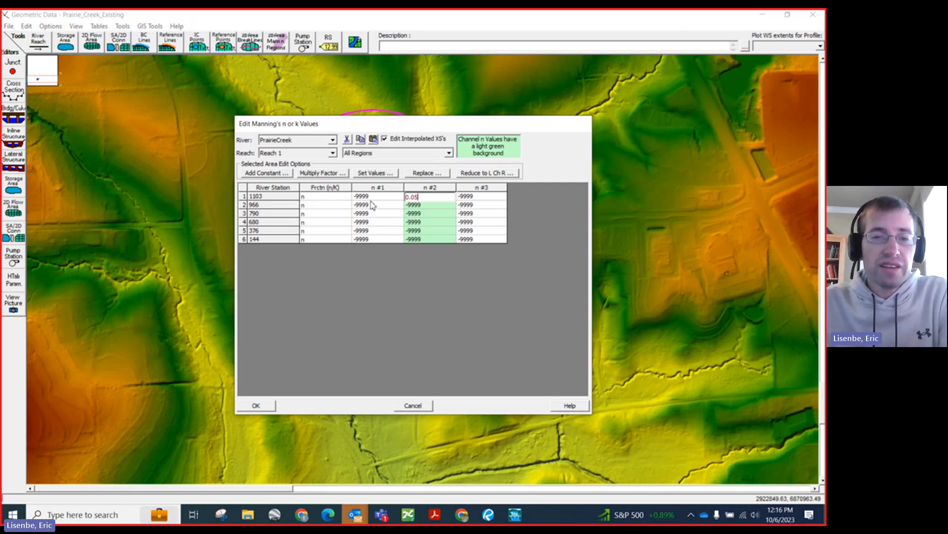
Step: Set the left overbank n value (n #1) at station 1103 to 0.07 and copy it to the right overbank (n #3)
left_click(373, 196)
double_click(374, 196)
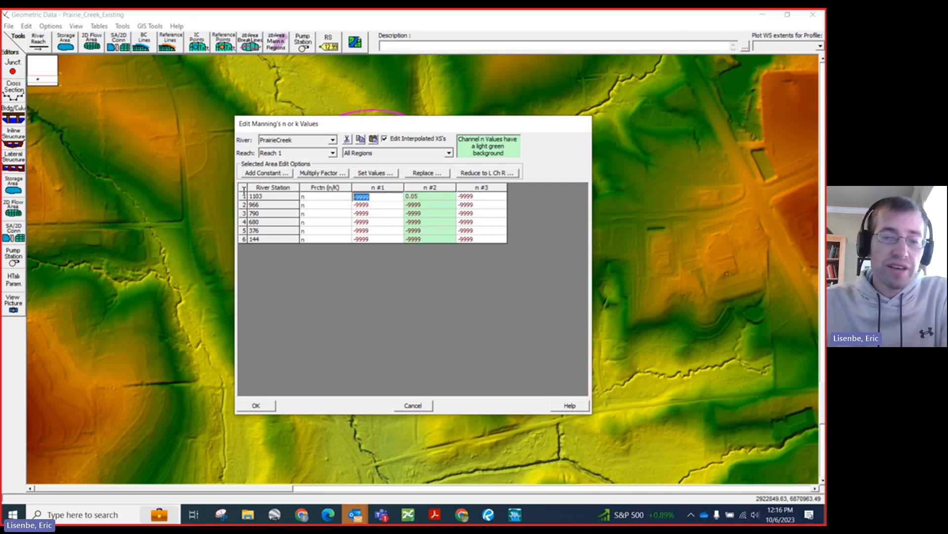
type("0.07")
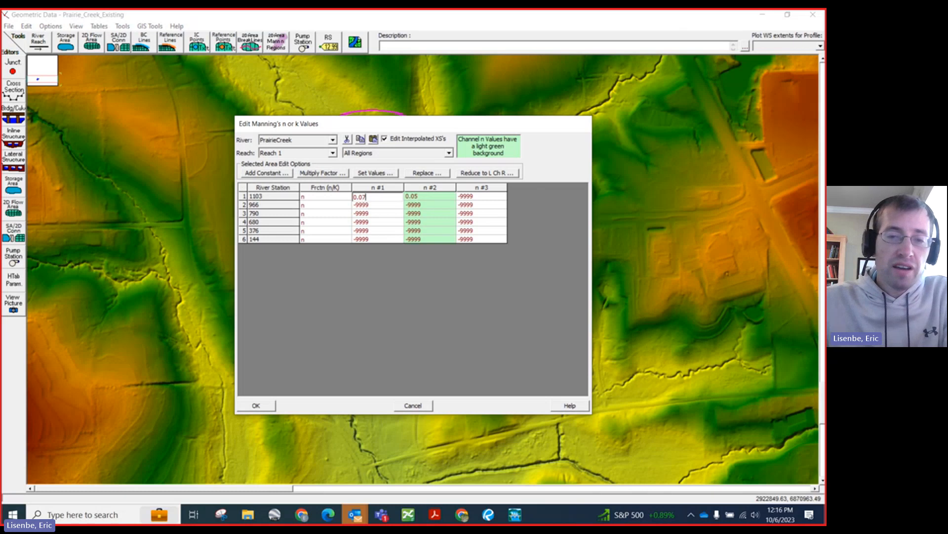
left_click(442, 204)
left_click(426, 189)
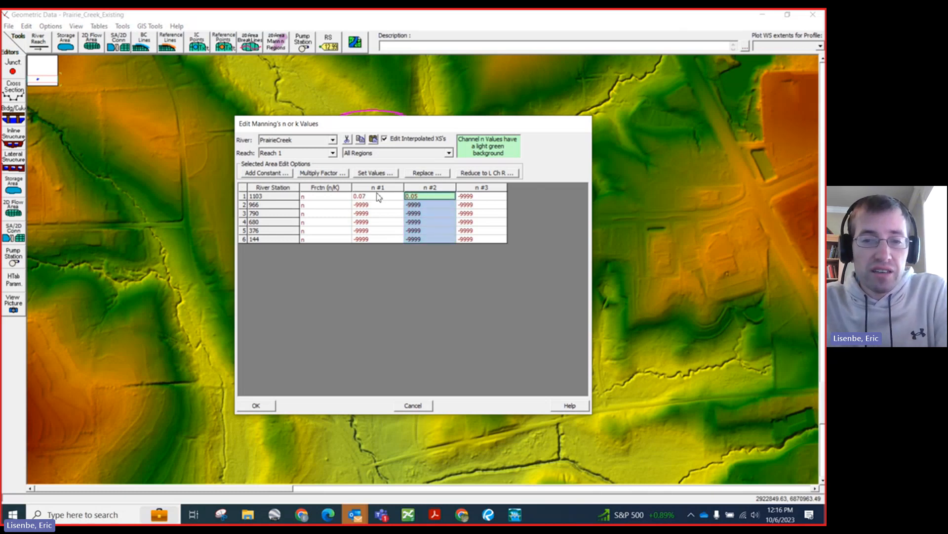
left_click(377, 194)
left_click(479, 197)
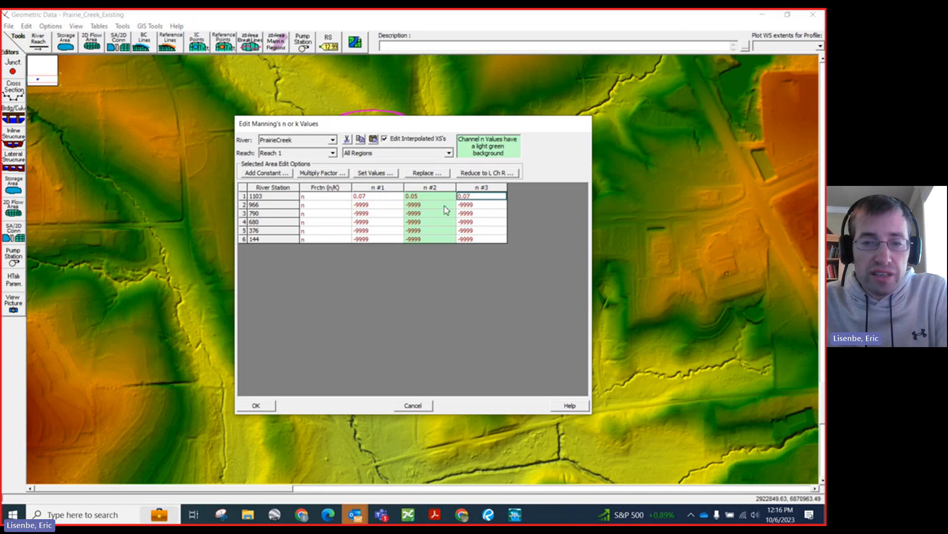
Step: Copy station 1103's three Manning's n values (0.07, 0.05, 0.07) to river stations 966 and 790
left_click(380, 206)
left_click_drag(378, 196, 469, 196)
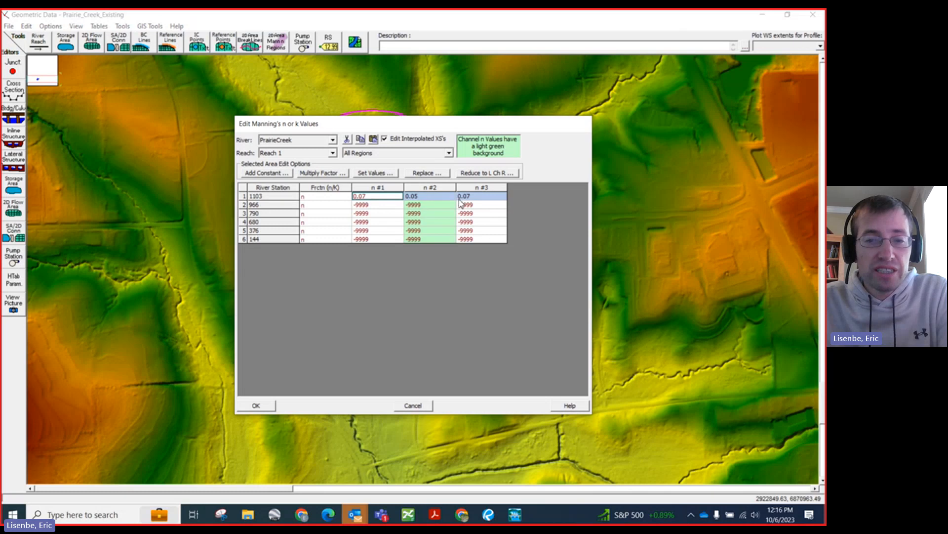
key("ctrl+c")
left_click(377, 205)
key("ctrl+v")
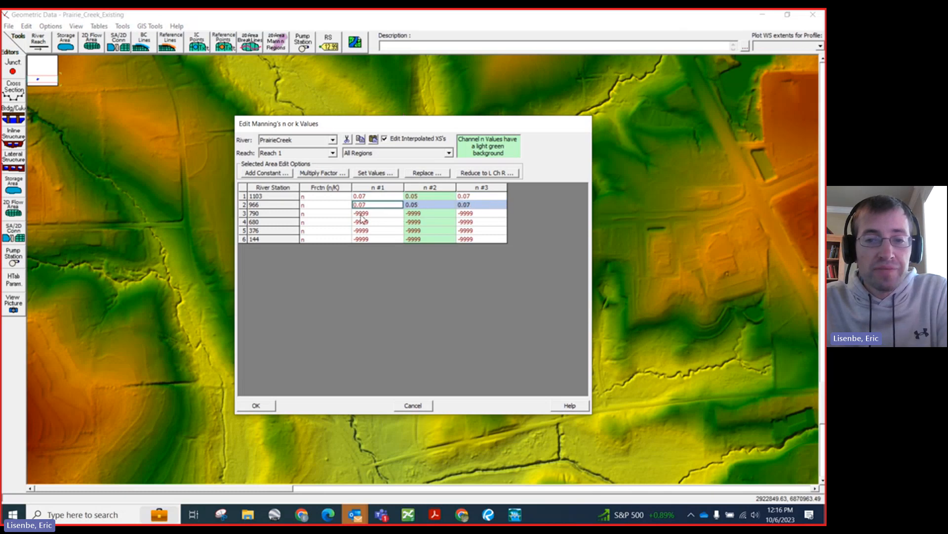
left_click_drag(361, 216, 486, 207)
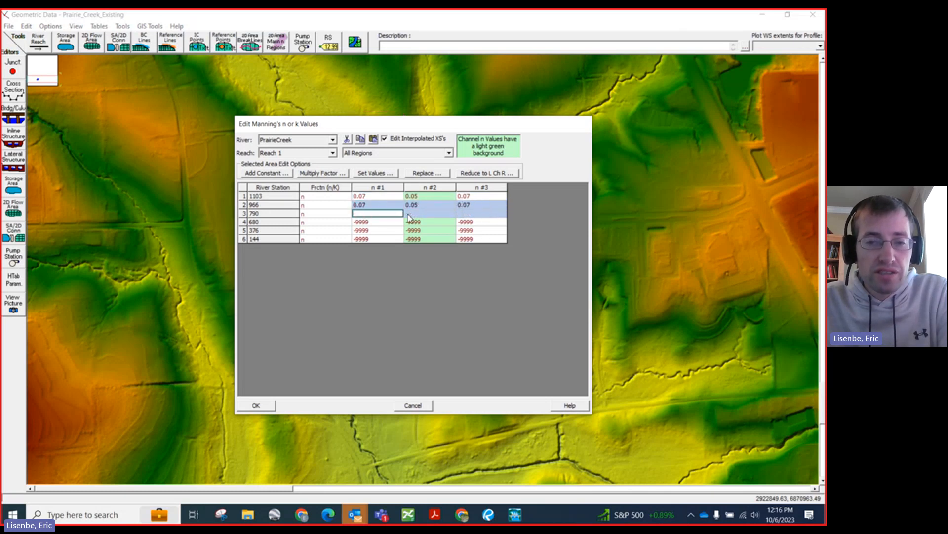
left_click(479, 207)
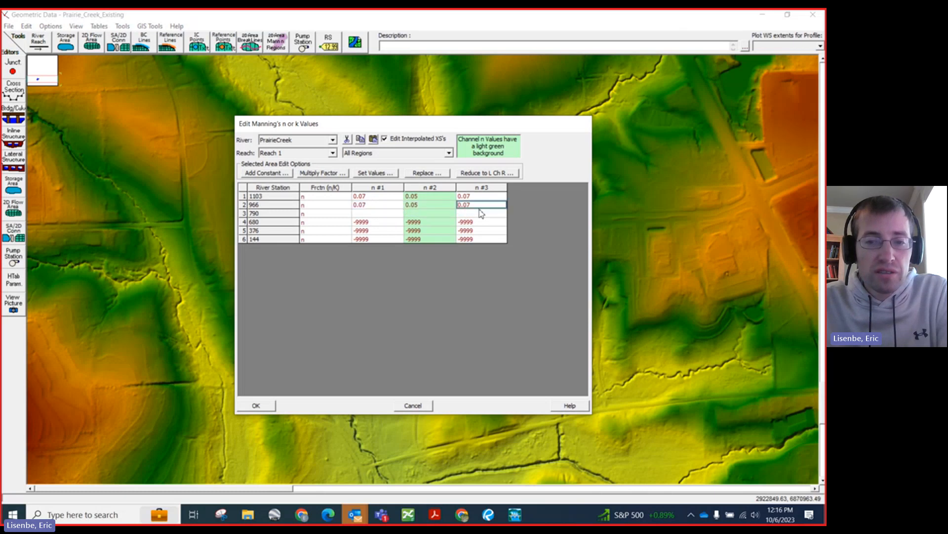
left_click_drag(480, 214, 388, 217)
key("ctrl+v")
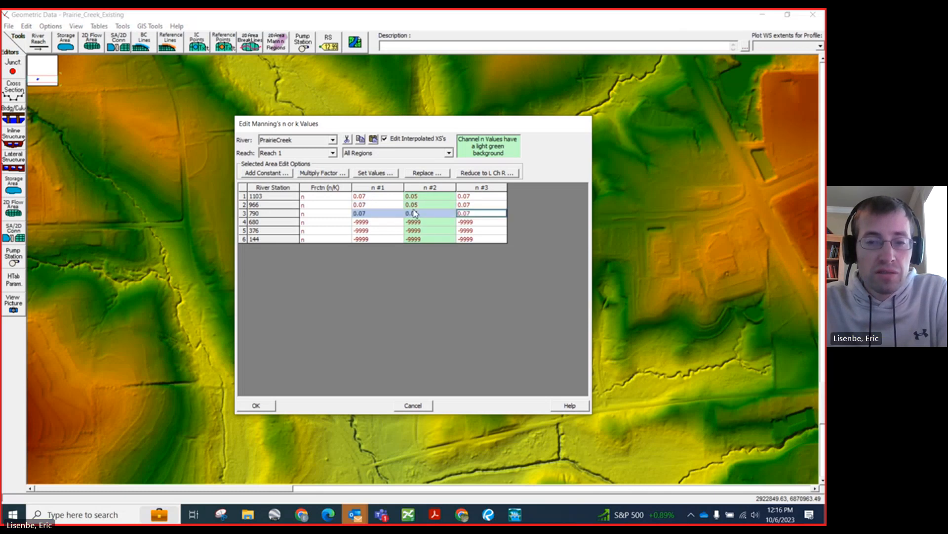
Step: Copy the n values of the three upper stations to stations 680, 376 and 144, and accept the Manning's n table
left_click_drag(477, 213, 494, 242)
key("ctrl+c")
key("ctrl+v")
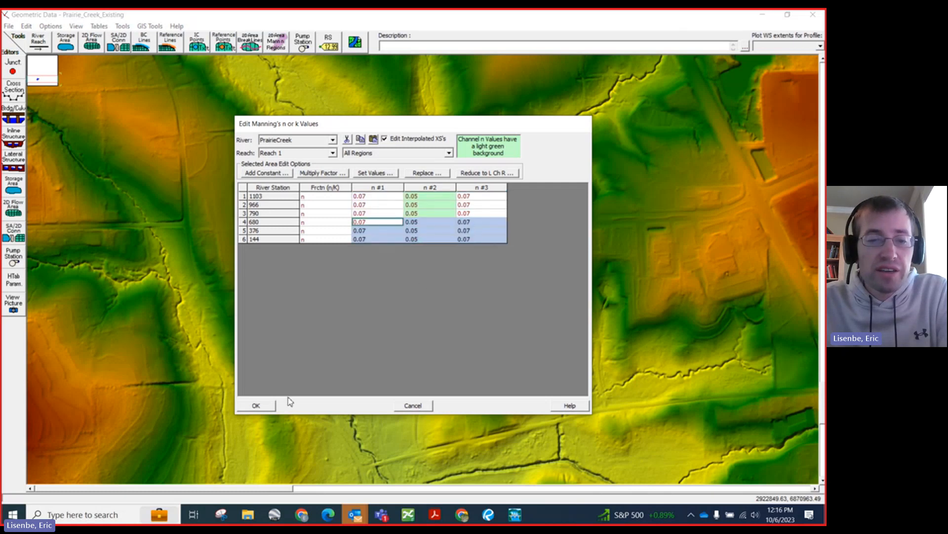
left_click(256, 405)
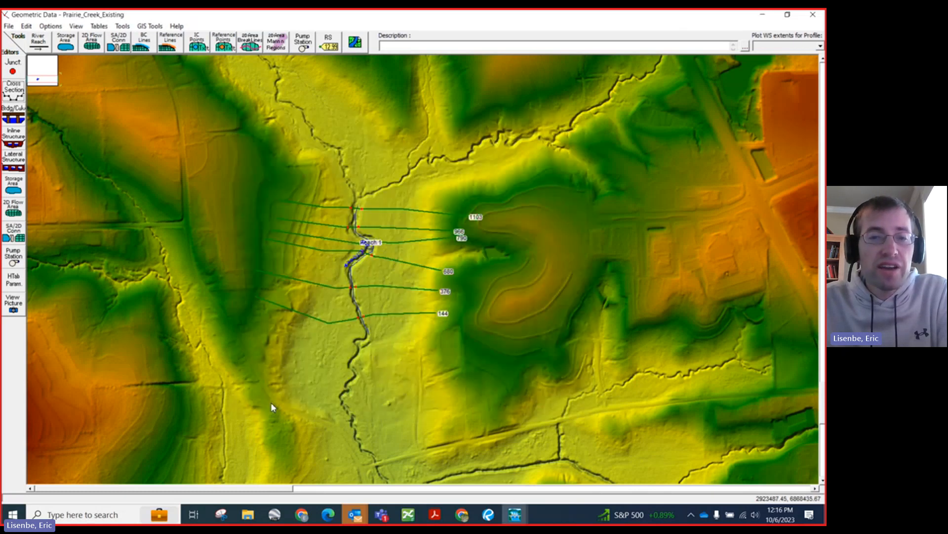
Step: Reopen the cross section data editor clear of the mapped sections and review the n values downstream from station 1103 to 144
left_click(9, 97)
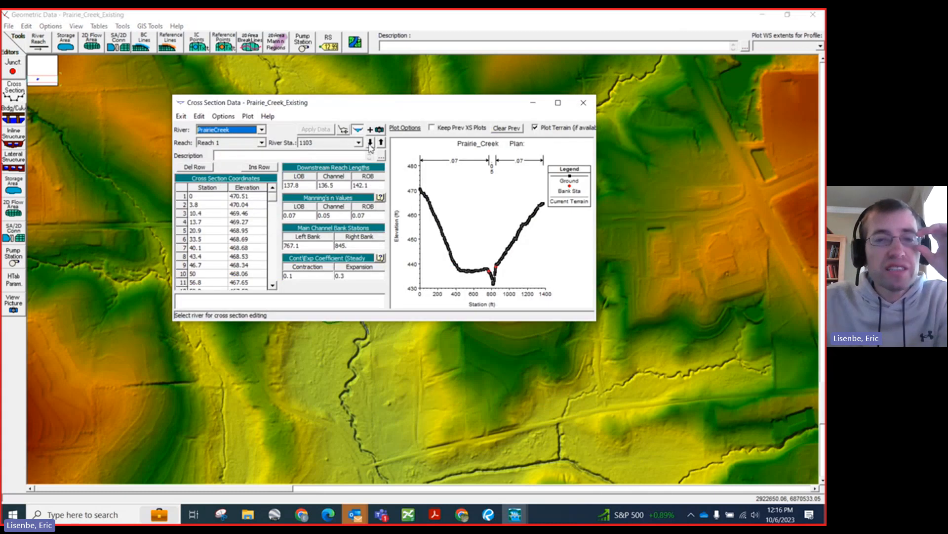
left_click_drag(368, 113, 625, 85)
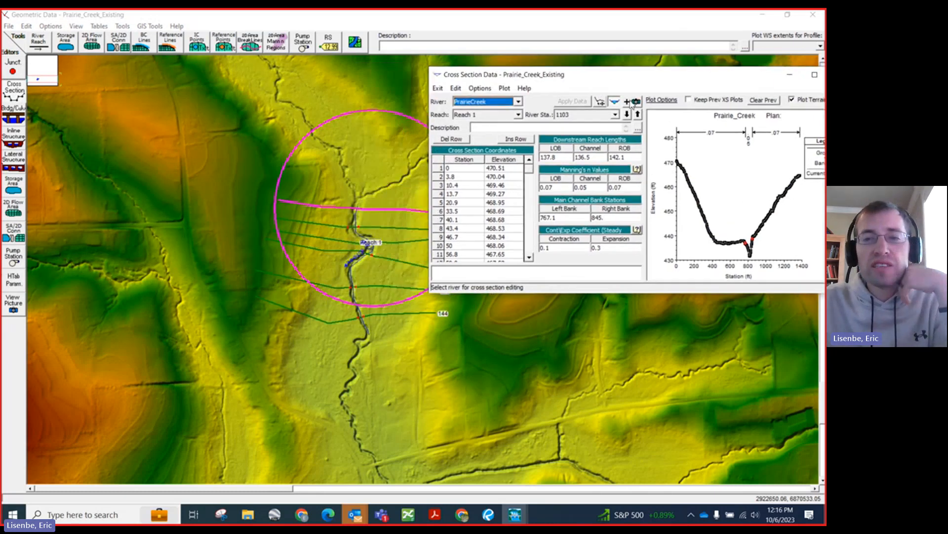
left_click(627, 115)
left_click(627, 116)
left_click(627, 117)
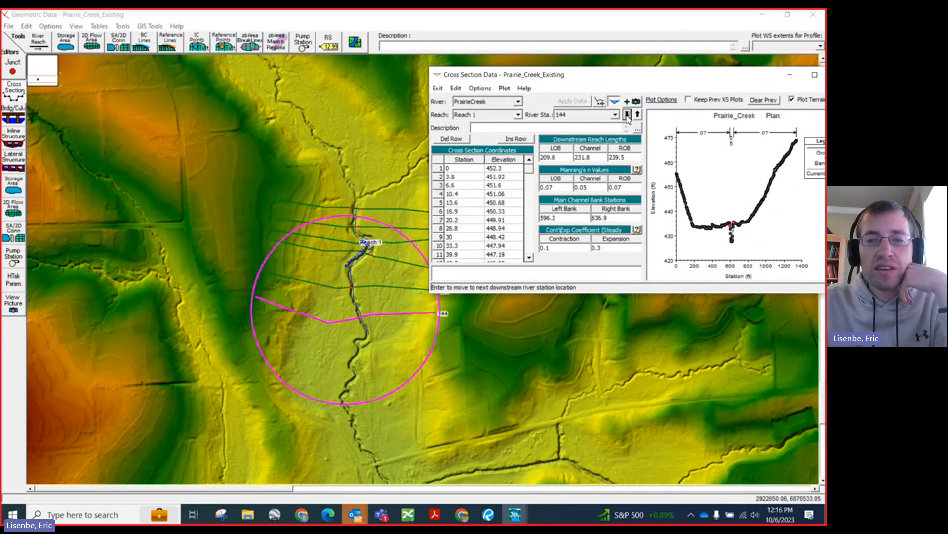
Step: Set the left overbank, channel and right overbank downstream reach lengths at station 144 to 100 ft, apply them and close the cross section editor
left_click(626, 116)
left_click(638, 117)
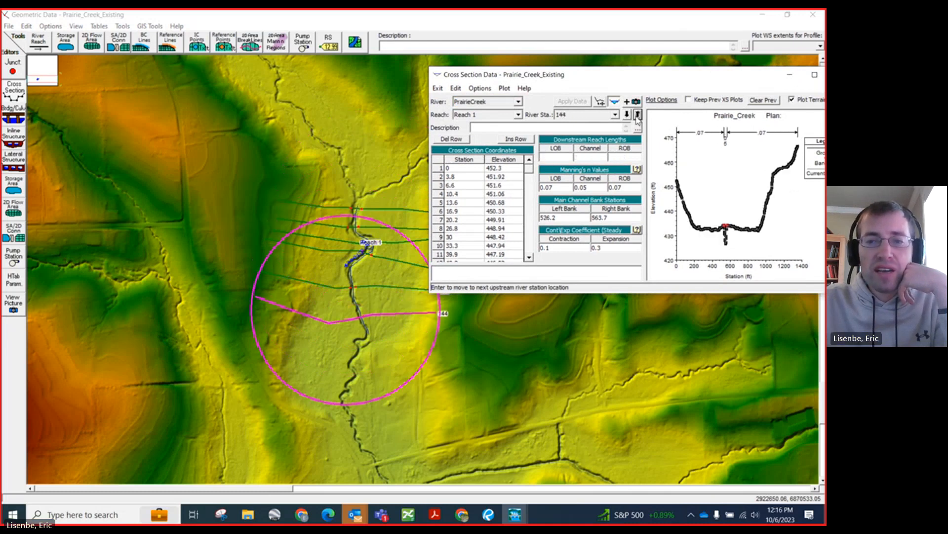
left_click(566, 157)
type("100")
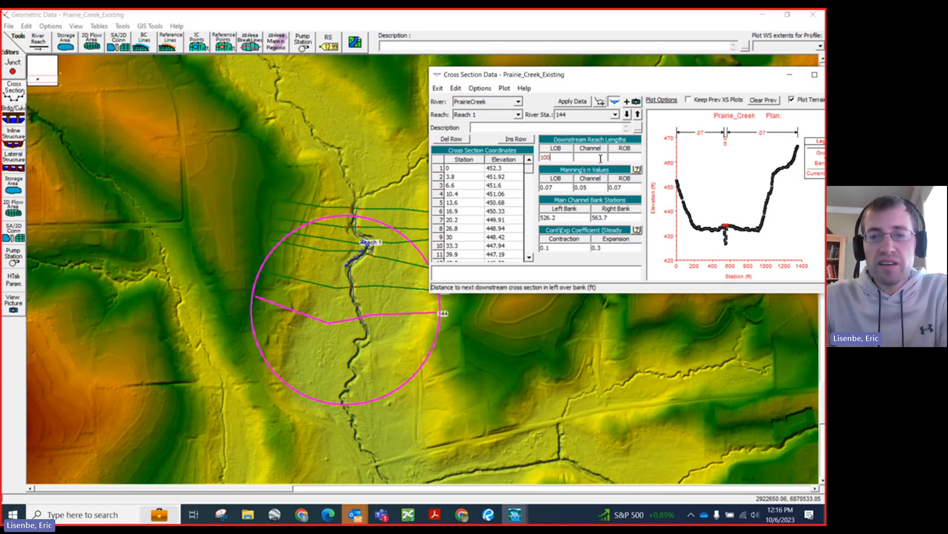
left_click(582, 156)
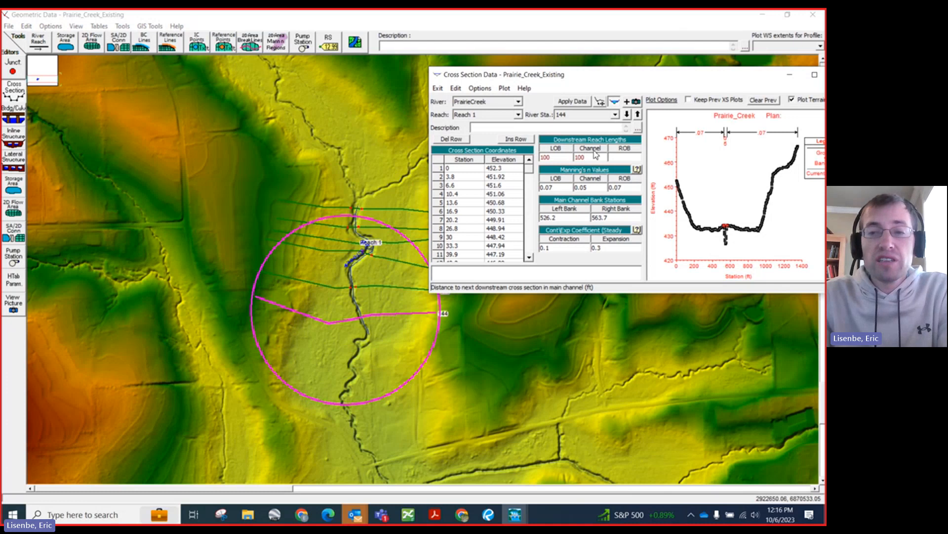
left_click(620, 158)
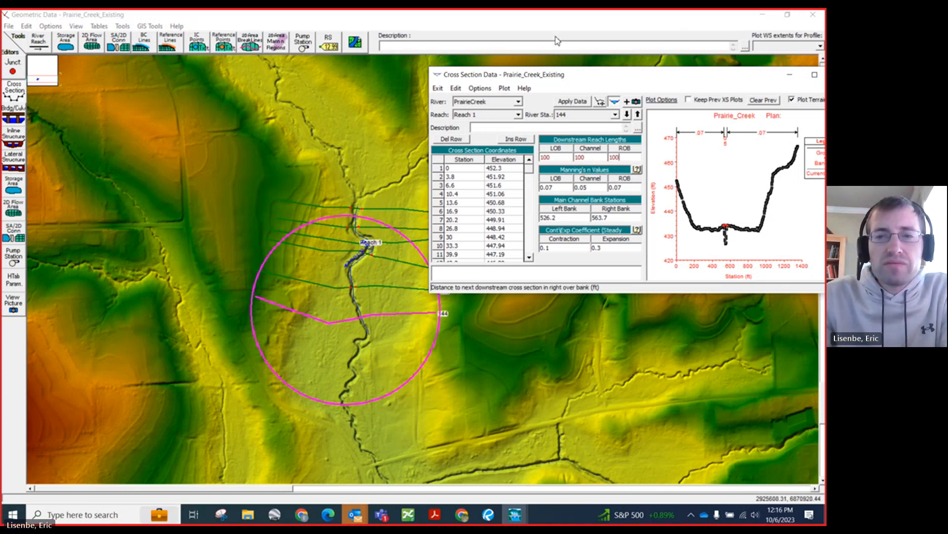
left_click_drag(530, 77, 226, 105)
left_click(270, 131)
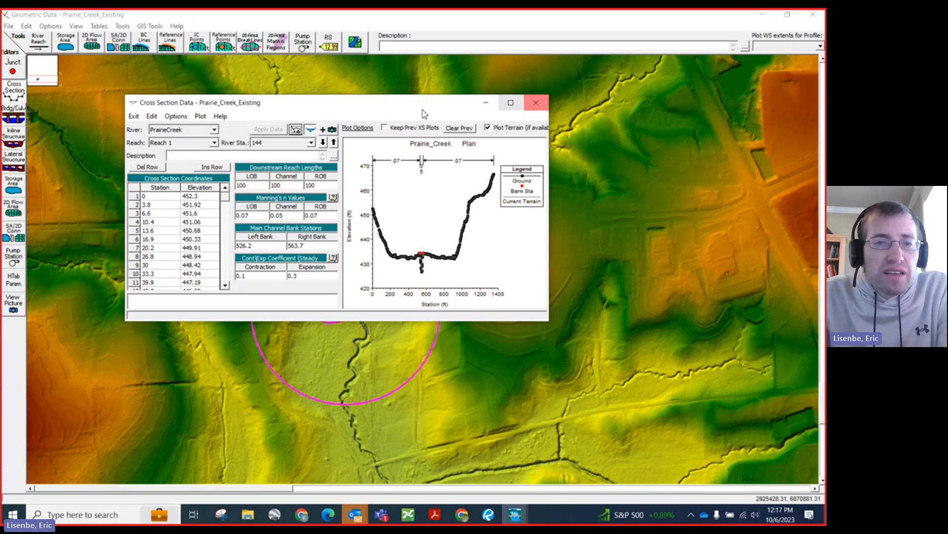
left_click(540, 103)
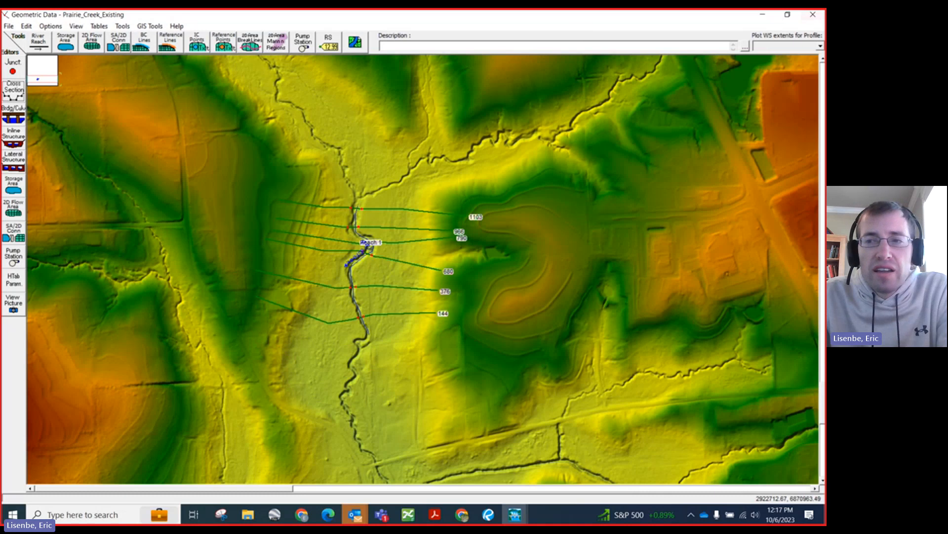
Step: Close the geometry editor, open the steady flow data editor and set the number of profiles to 5
left_click(787, 15)
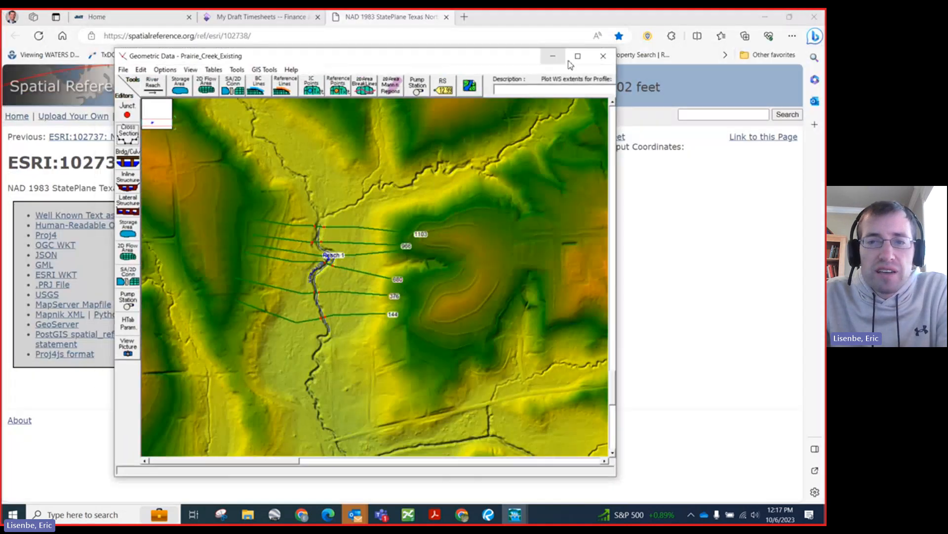
left_click(602, 59)
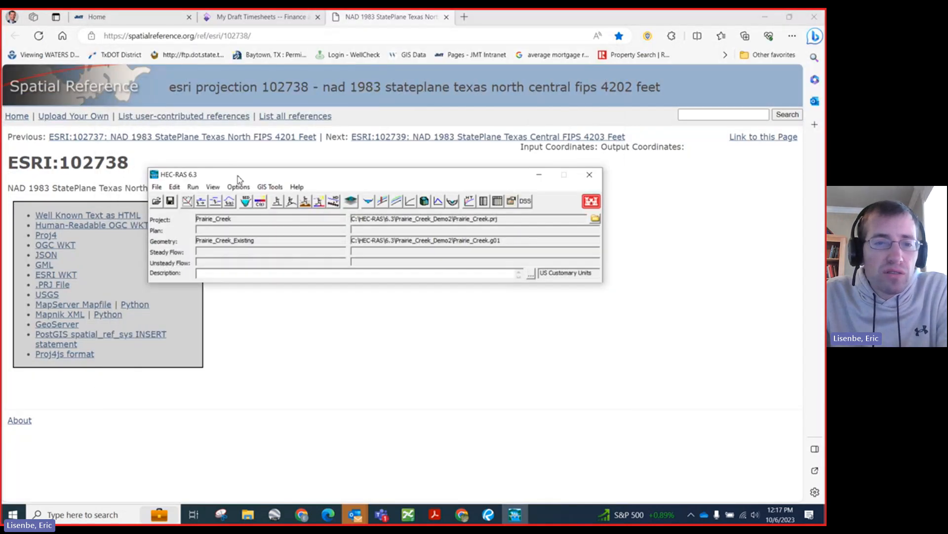
left_click(174, 187)
left_click(197, 215)
left_click_drag(115, 45, 186, 108)
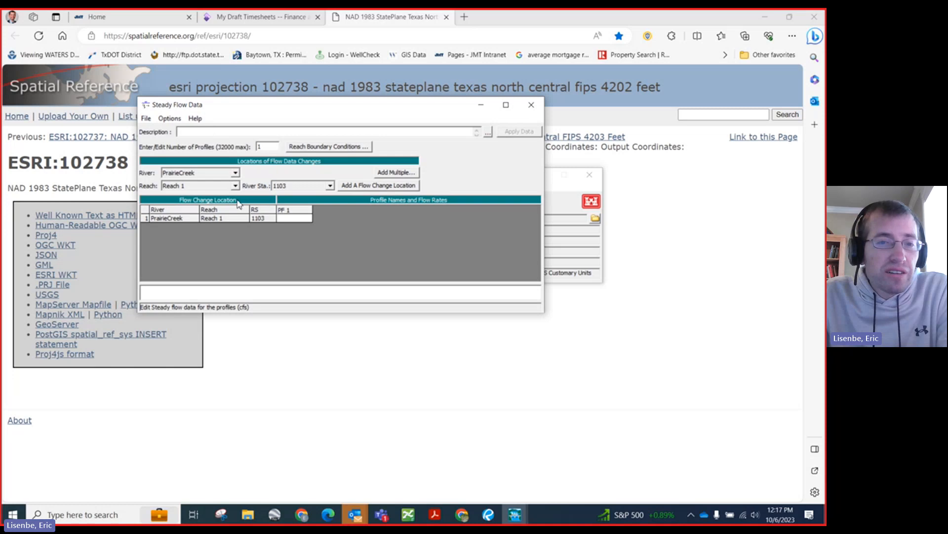
double_click(267, 146)
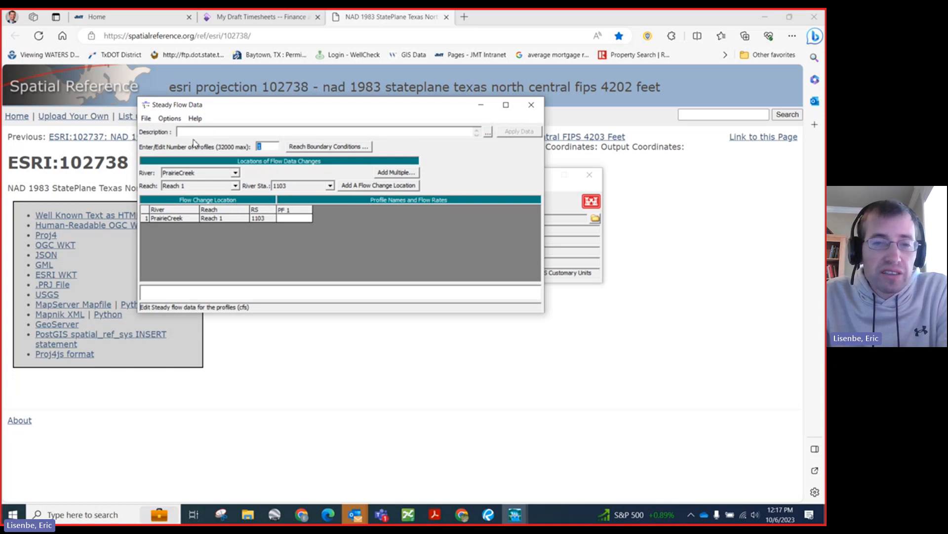
type("5")
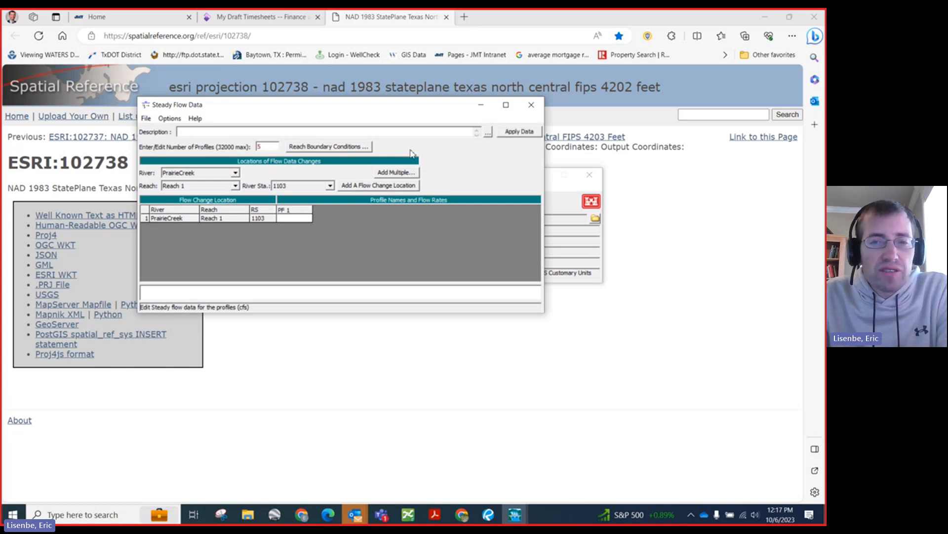
left_click(518, 132)
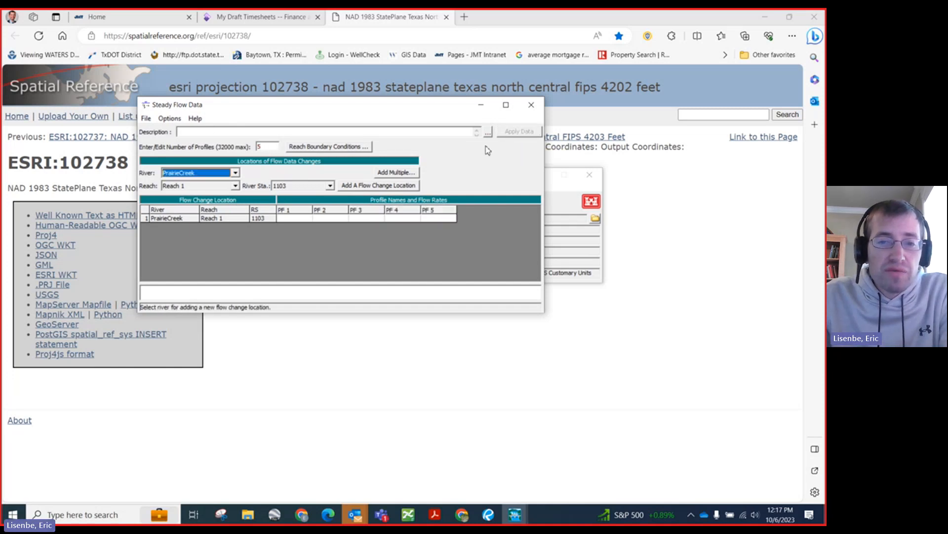
Step: Enter flows of 2000, 3000, 4000, 5000 and 6000 cfs for profiles PF 1 to PF 5 at station 1103
left_click(437, 219)
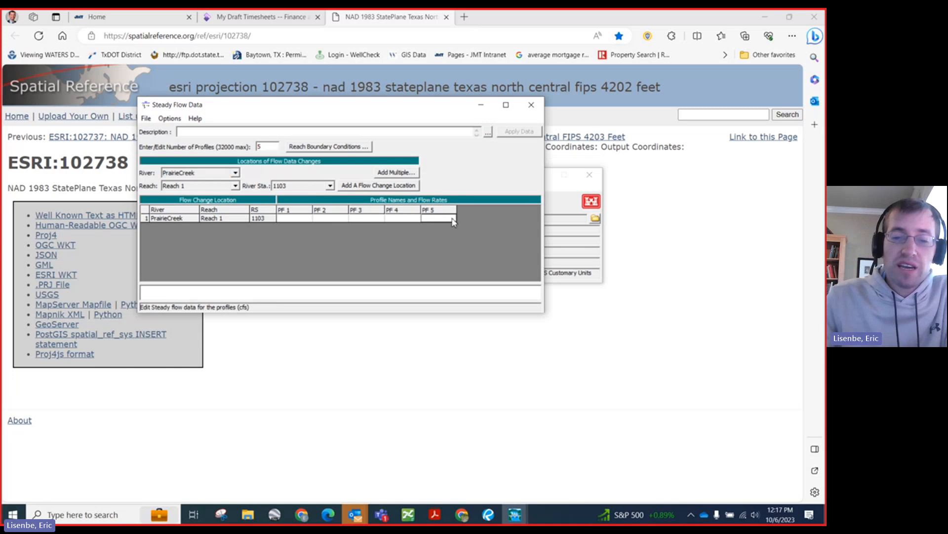
type("6000")
key("Left")
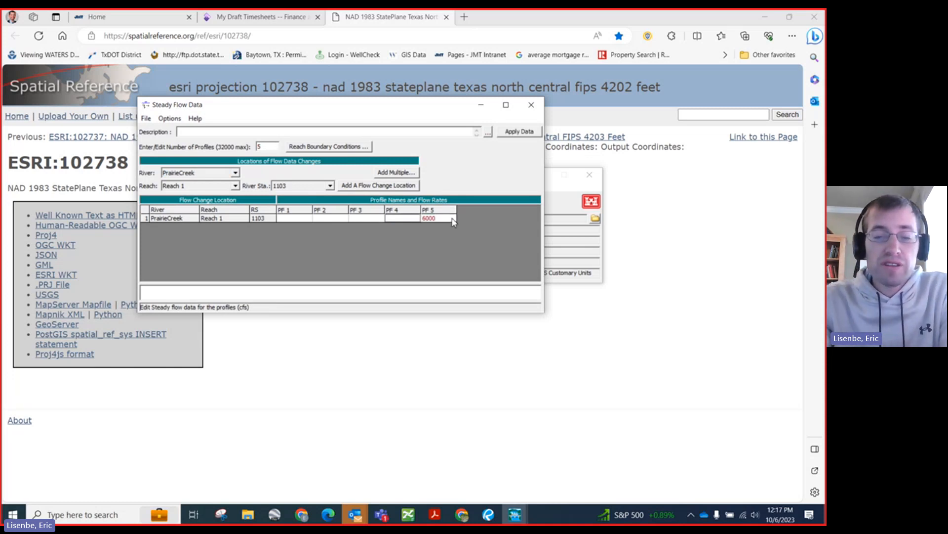
key("Left")
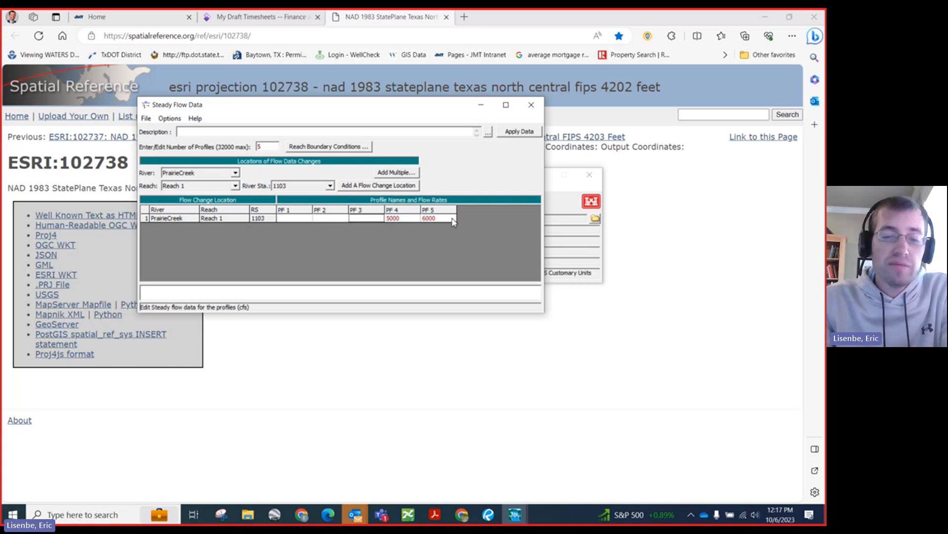
type("400")
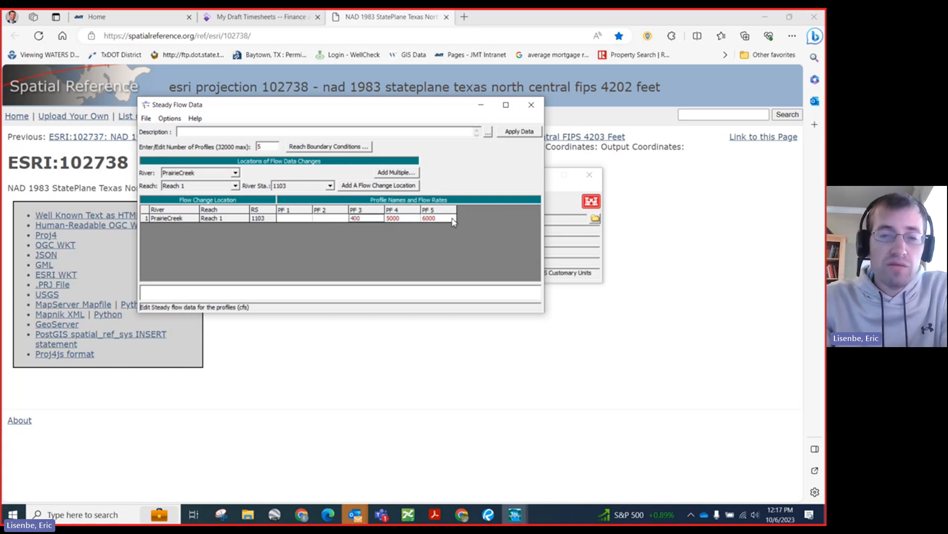
type("0")
key("Left")
type("3")
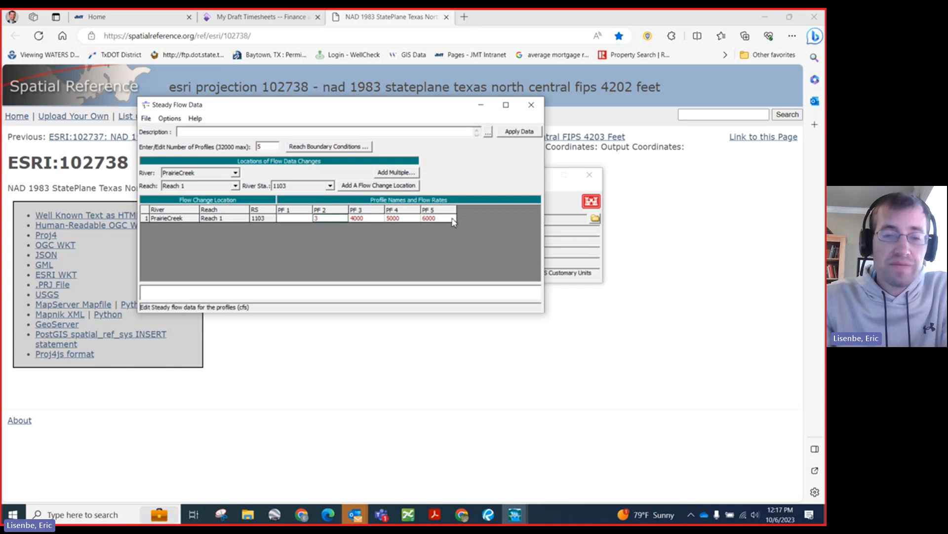
key("Left")
type("1")
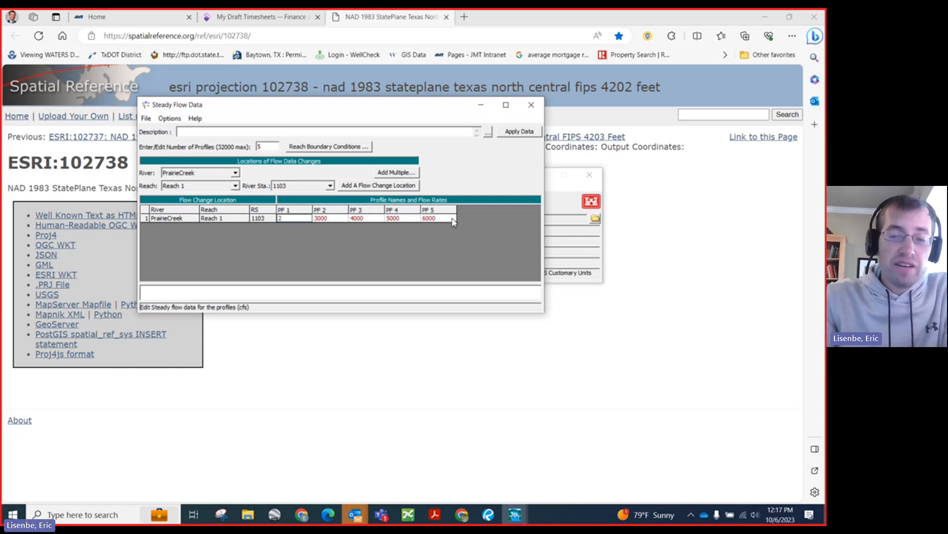
type("000")
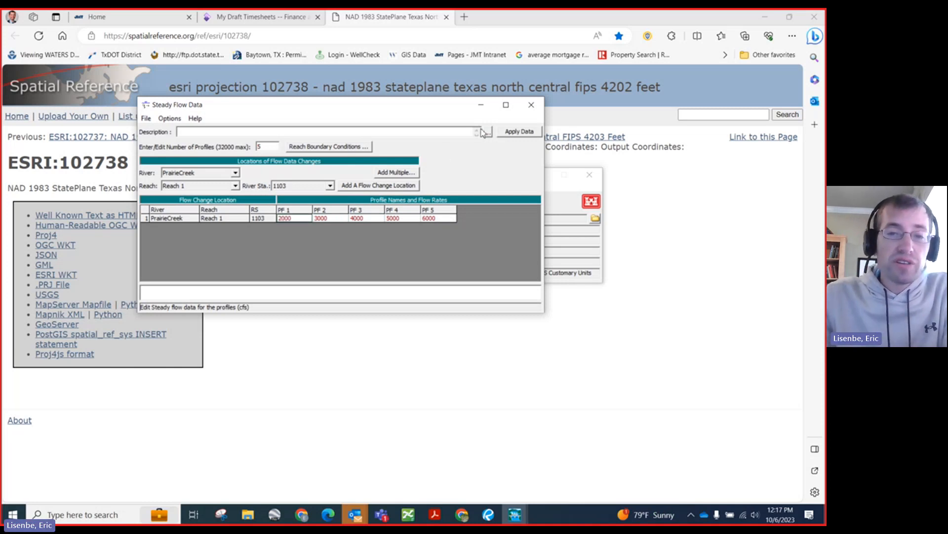
Step: Reopen the geometry editor and arrange it beside the steady flow data so the map and the flow table are both visible
left_click_drag(436, 106, 365, 18)
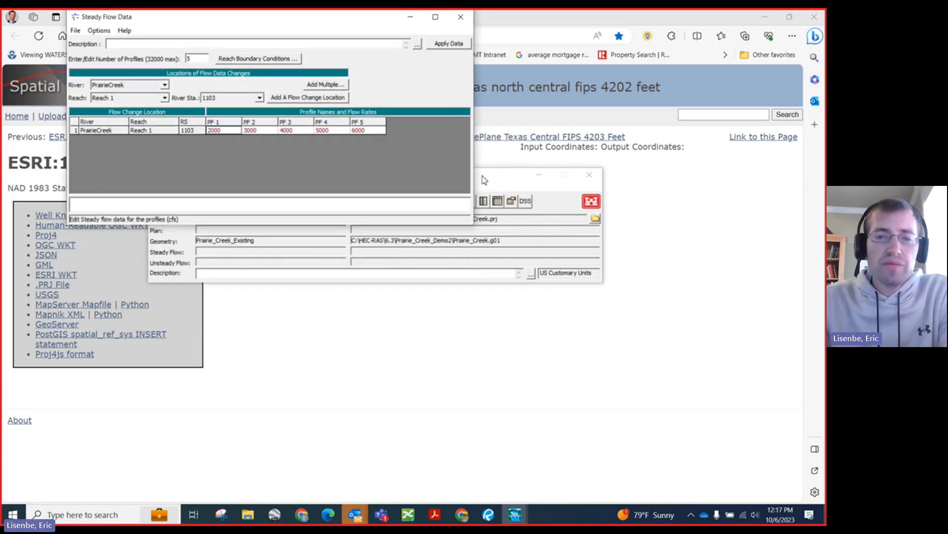
left_click_drag(482, 176, 566, 209)
left_click(271, 233)
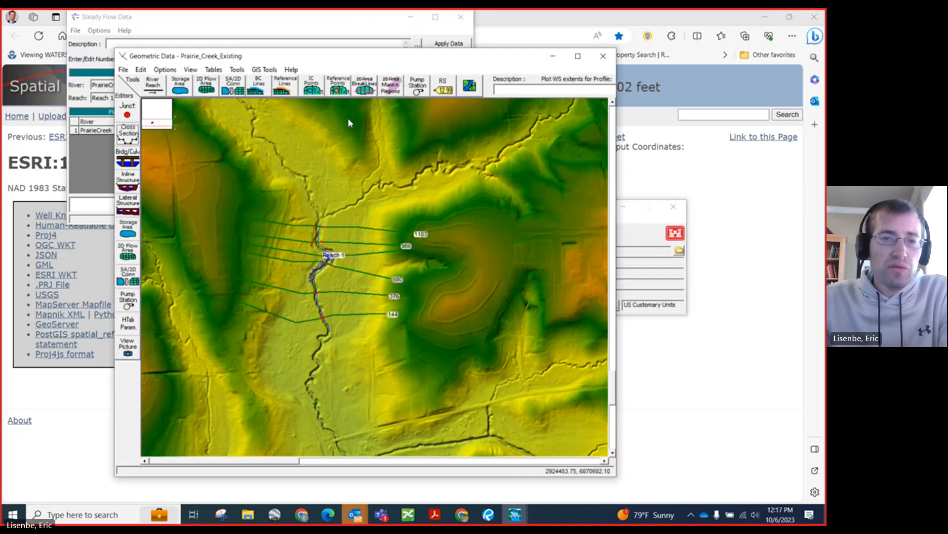
left_click_drag(463, 58, 663, 67)
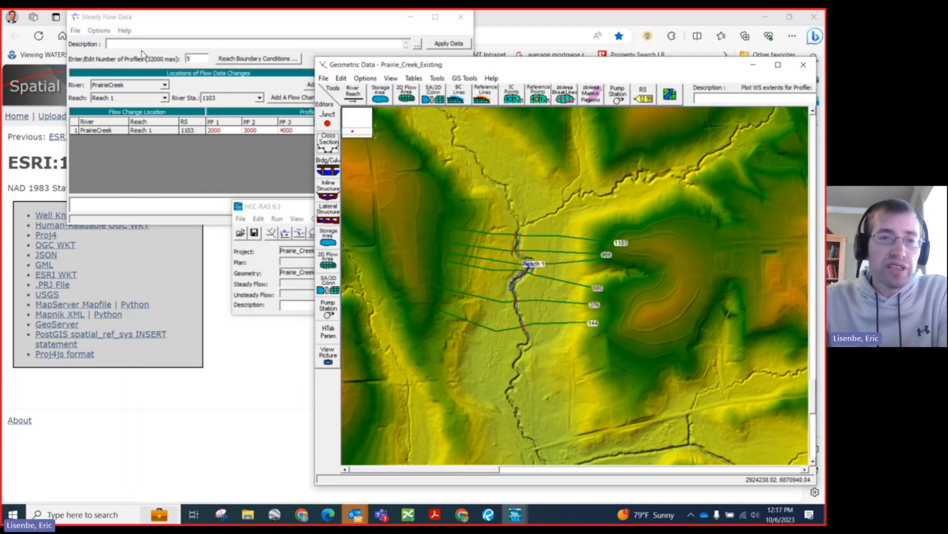
left_click(153, 46)
left_click_drag(159, 17, 159, 31)
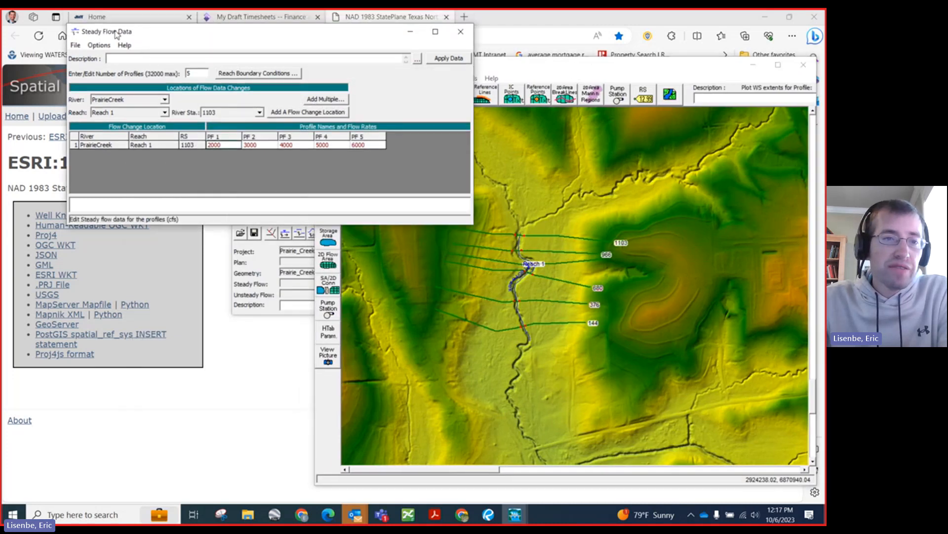
Step: Save the steady flow data as PrairieCreek_Existing in the Prairie_Creek_Demo2 folder
left_click(98, 45)
left_click(75, 45)
left_click(89, 93)
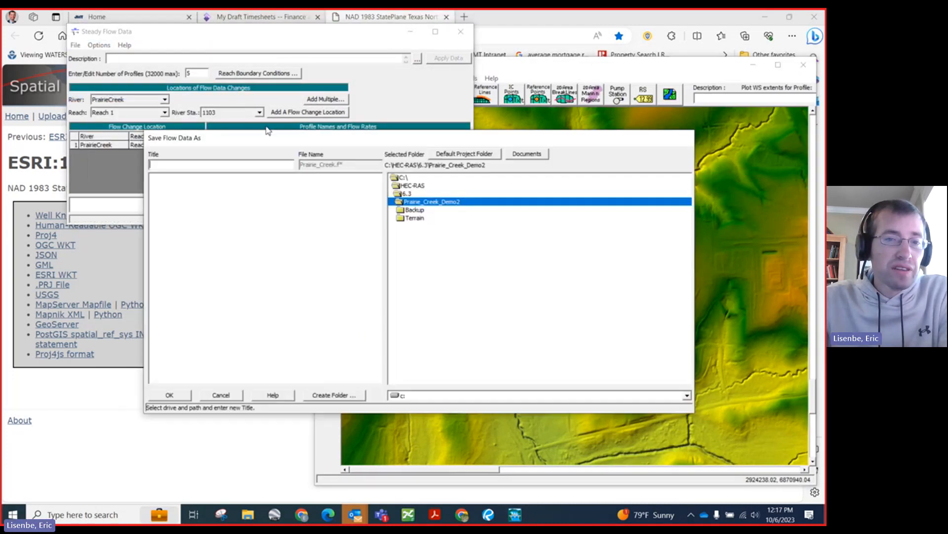
type("P")
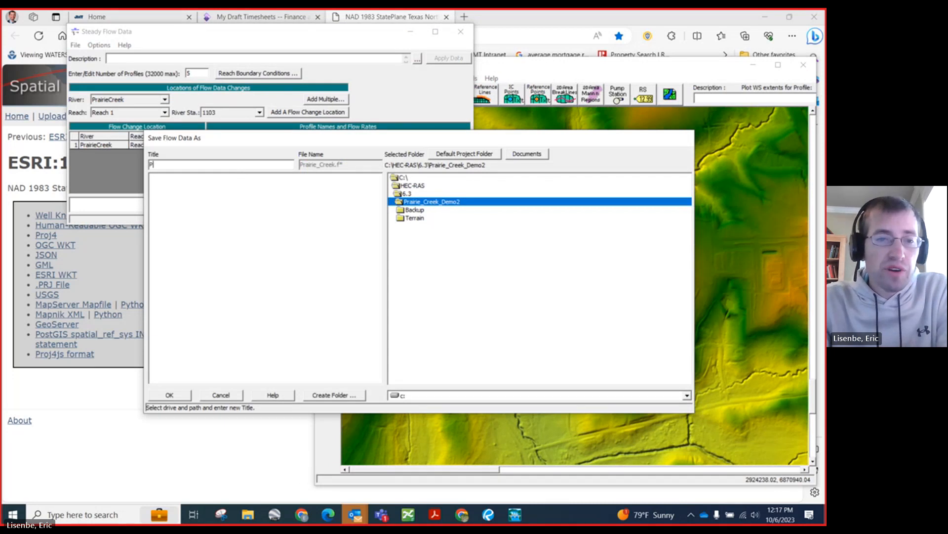
type("rairieCr")
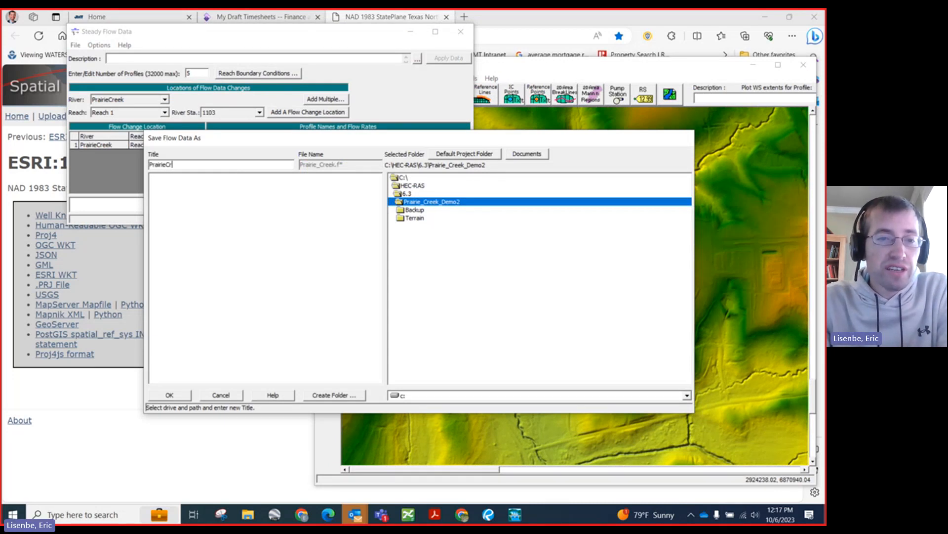
type("eek_Existing")
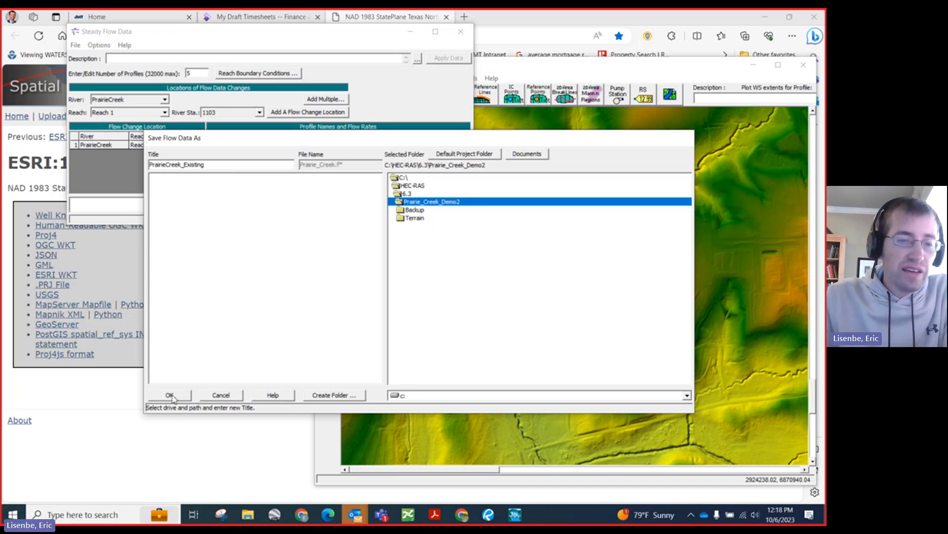
left_click(173, 397)
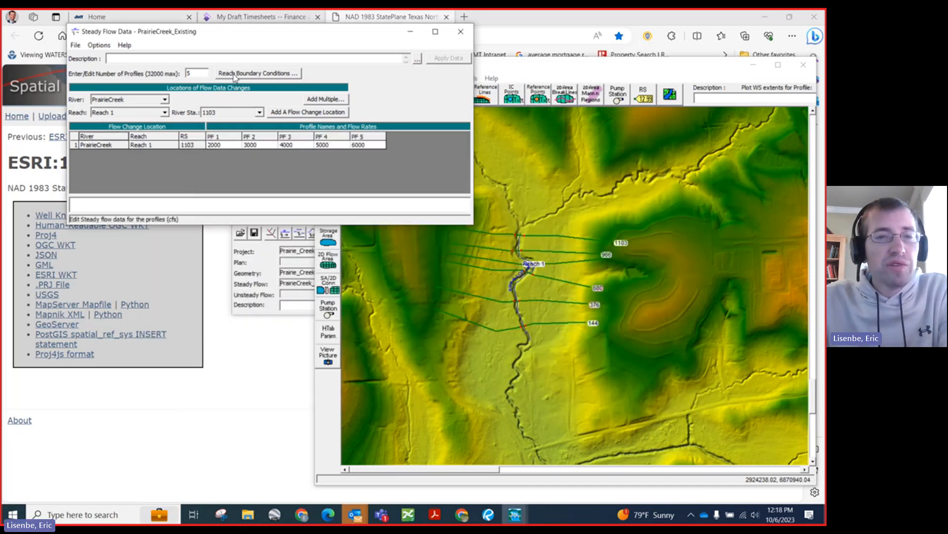
Step: Open the steady flow reach boundary conditions and place them beside the geometry map
left_click(232, 73)
left_click_drag(216, 280, 241, 129)
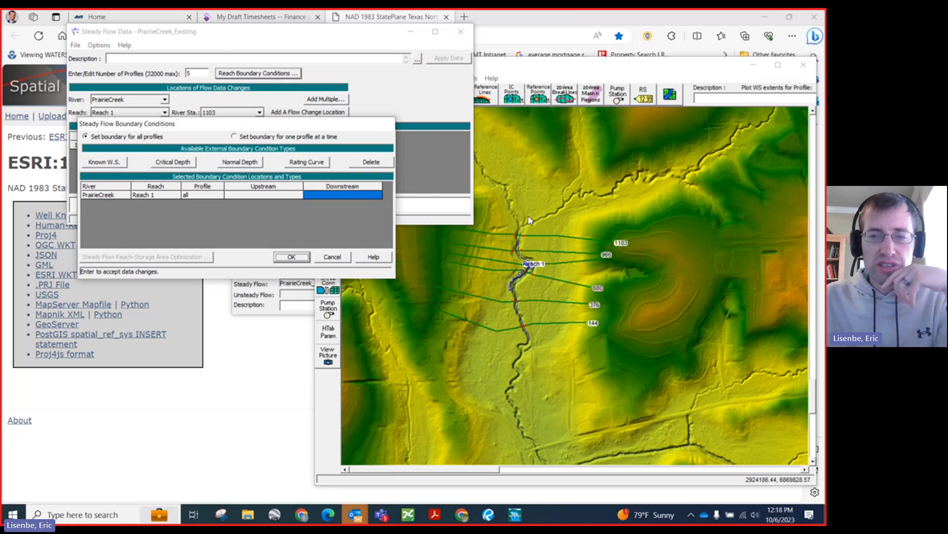
left_click_drag(543, 70, 495, 35)
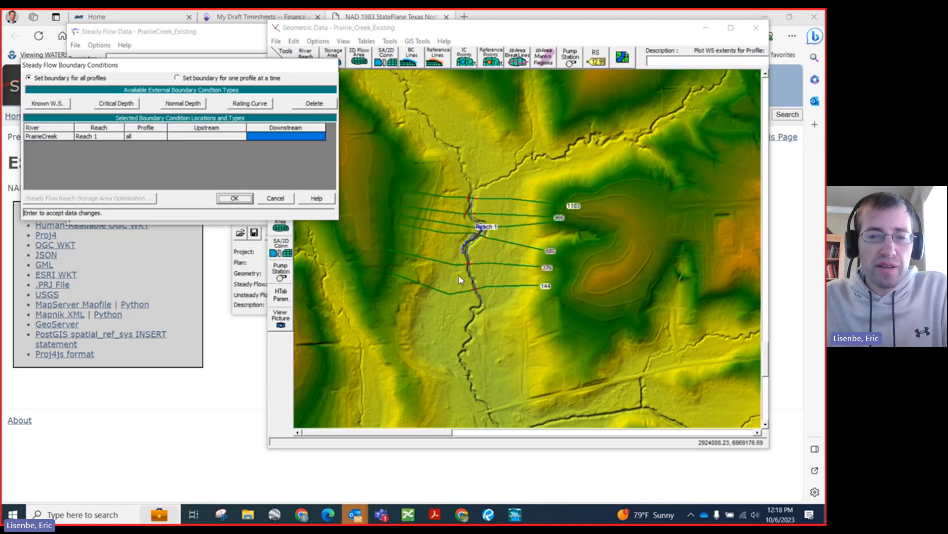
left_click(449, 134)
Step: Trace a measurement line about 525 ft long down the creek channel, starting where cross section 144 crosses it and following the bends downstream
right_click(461, 278)
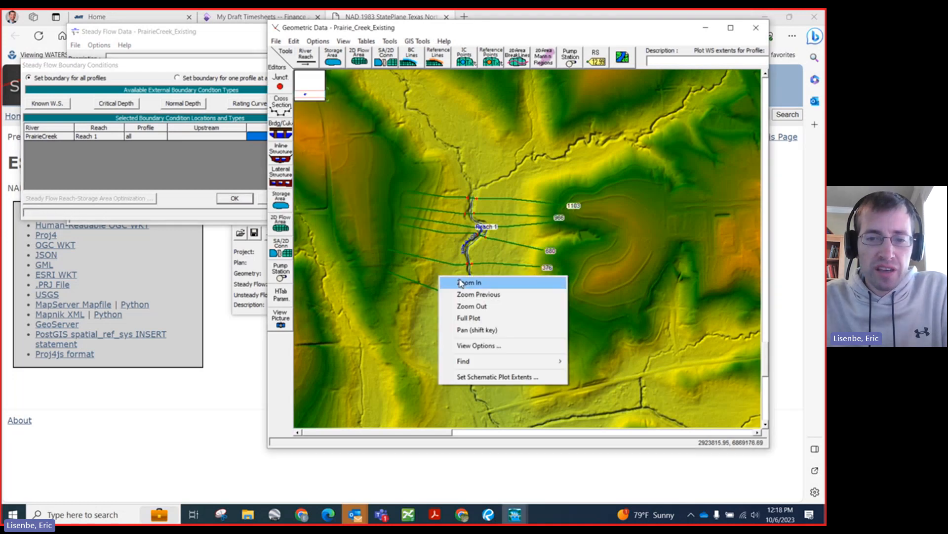
left_click(461, 282)
left_click_drag(420, 248, 547, 377)
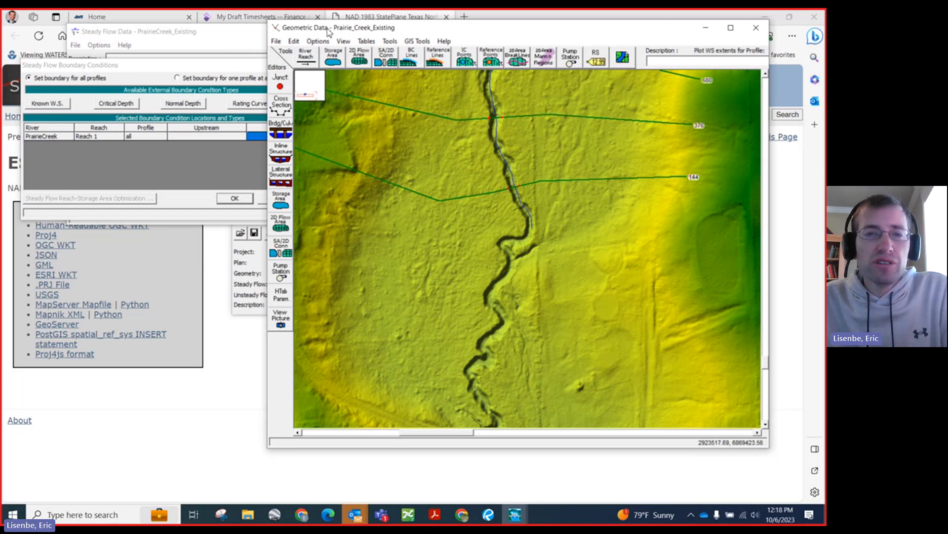
left_click_drag(327, 29, 281, 35)
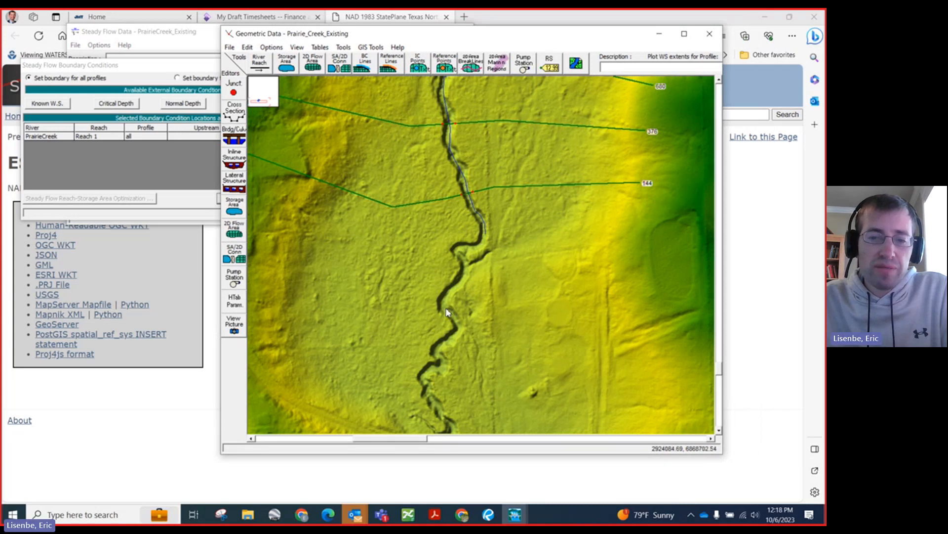
right_click(385, 167)
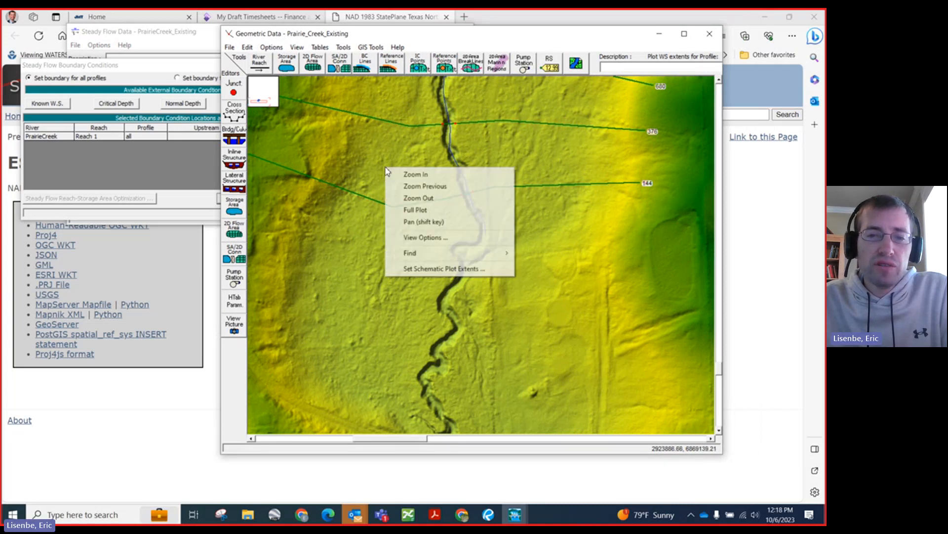
left_click(400, 171)
left_click_drag(338, 139, 561, 366)
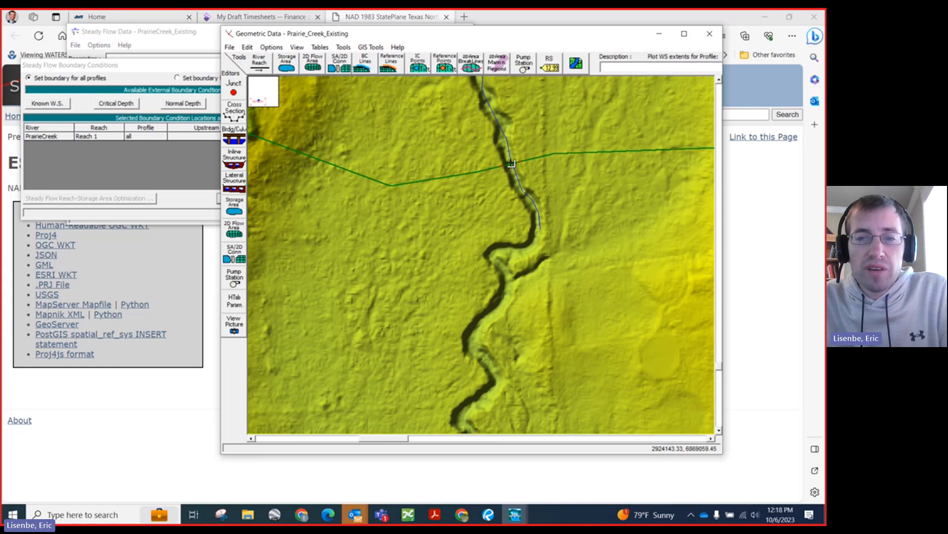
left_click(511, 163)
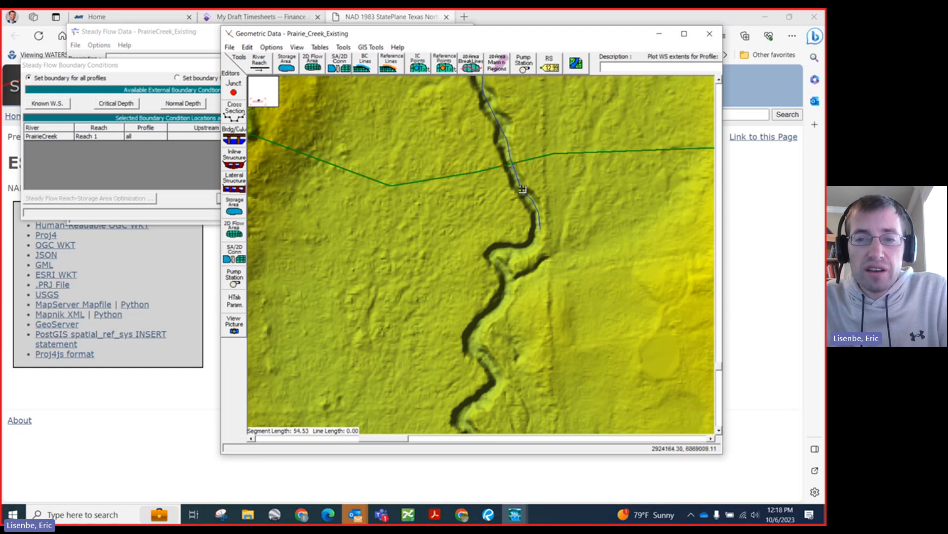
left_click(522, 189)
left_click(530, 197)
left_click(537, 207)
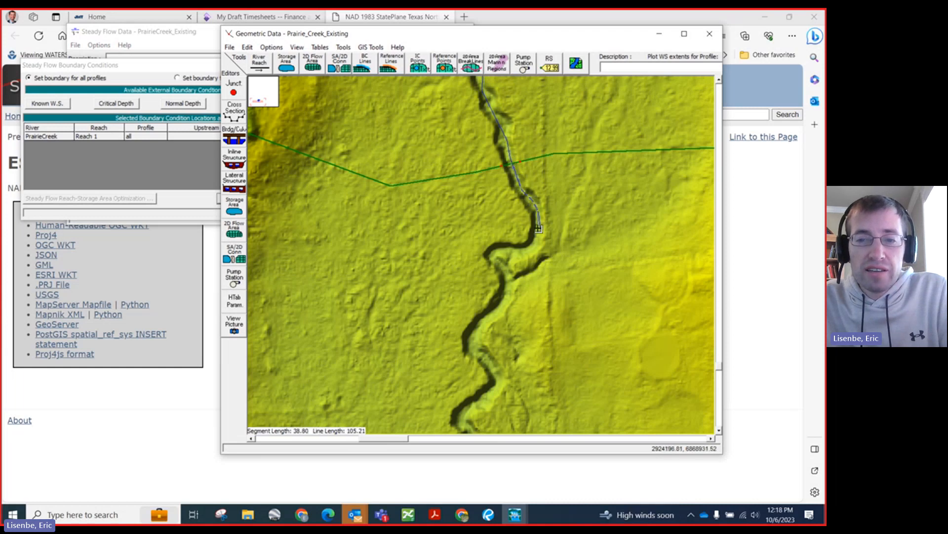
left_click(539, 229)
left_click(534, 244)
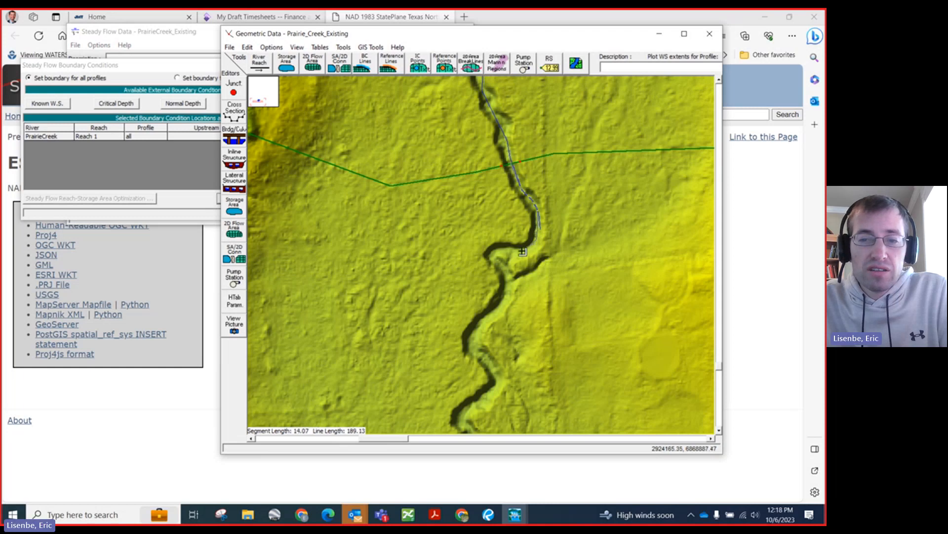
left_click(500, 251)
left_click(495, 258)
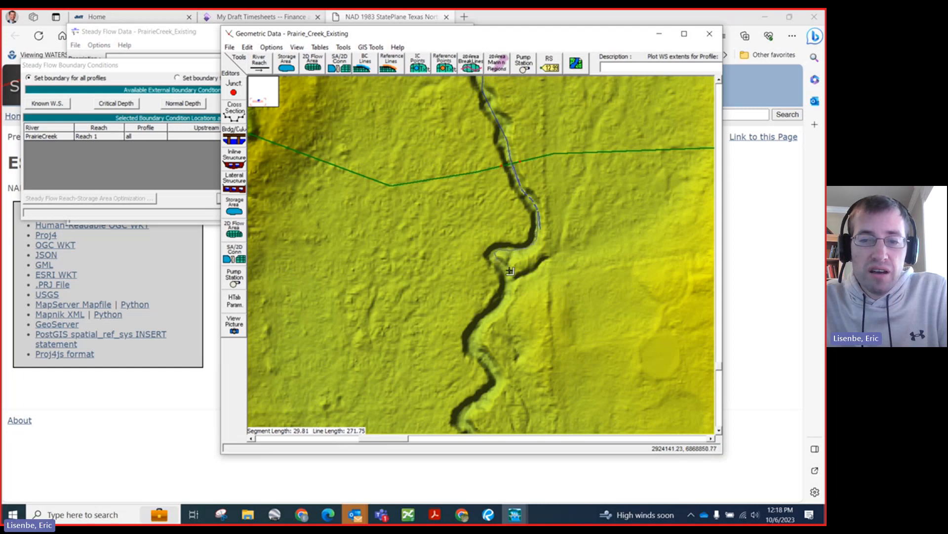
left_click(510, 275)
left_click(506, 296)
left_click(496, 308)
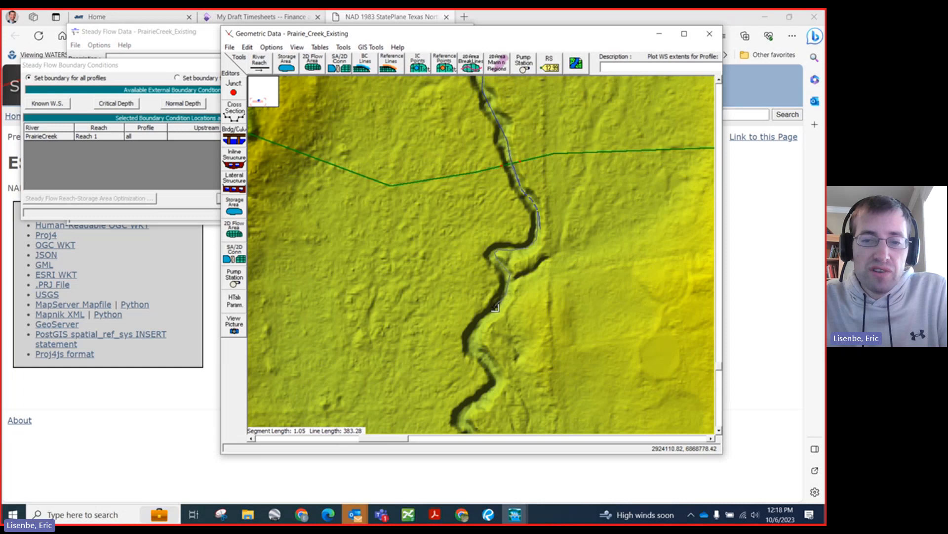
left_click(482, 325)
left_click(476, 333)
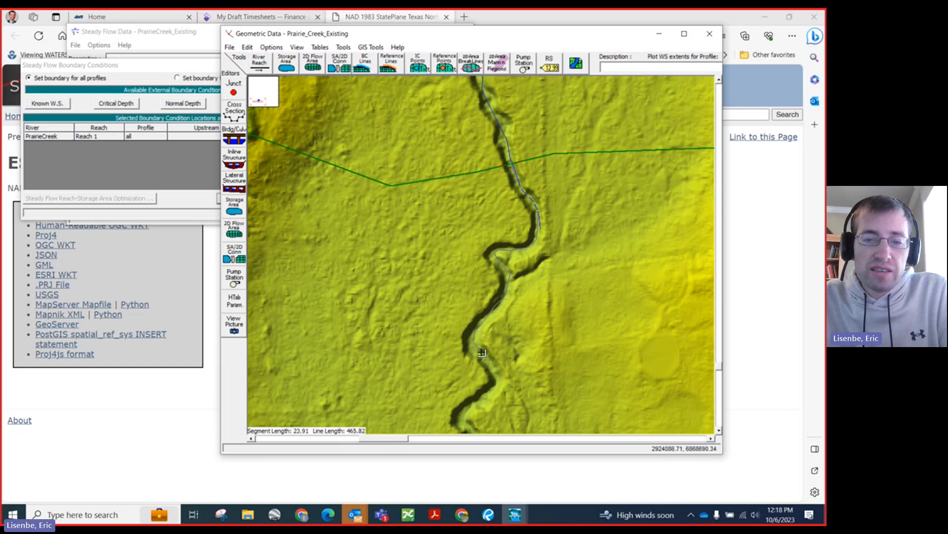
left_click(481, 352)
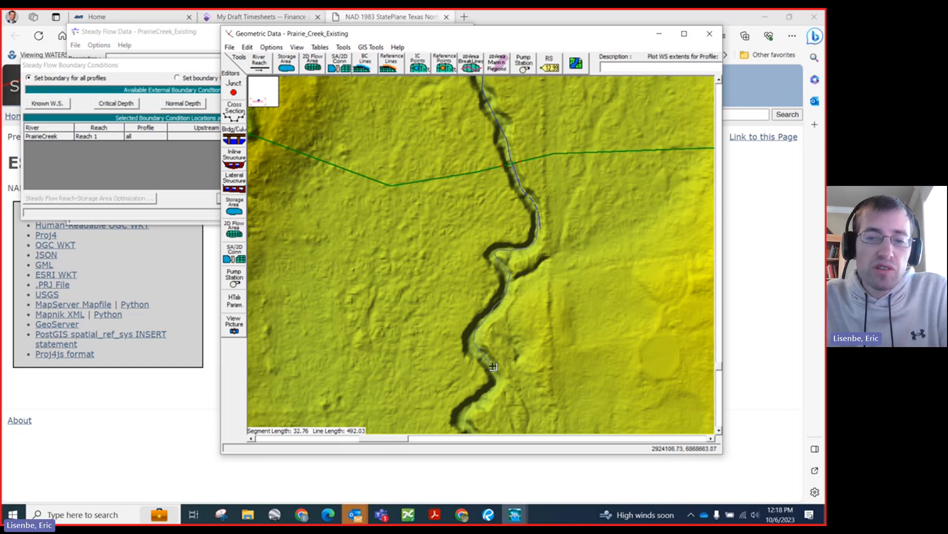
double_click(493, 368)
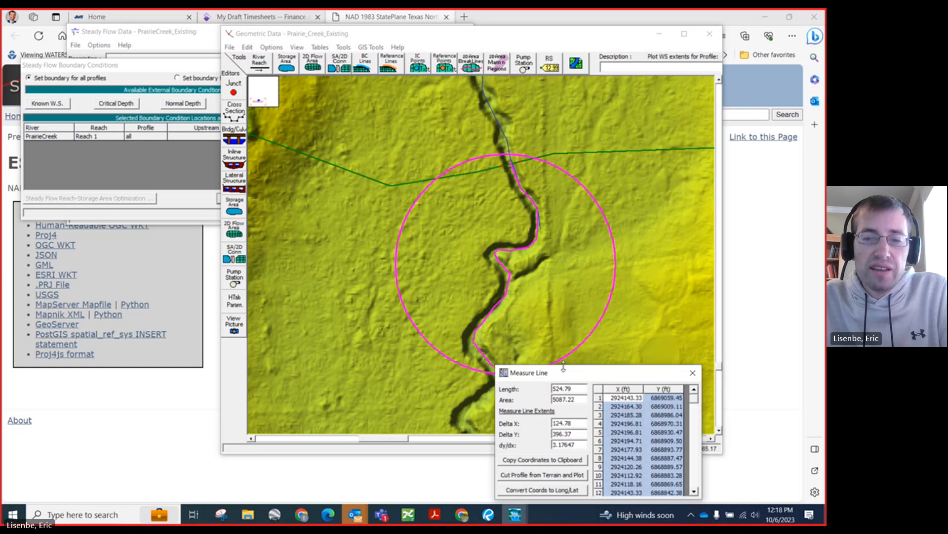
Step: Cut and plot the terrain profile along the traced channel line, and arrange the plot and measurement windows so both are readable
left_click_drag(556, 376, 248, 141)
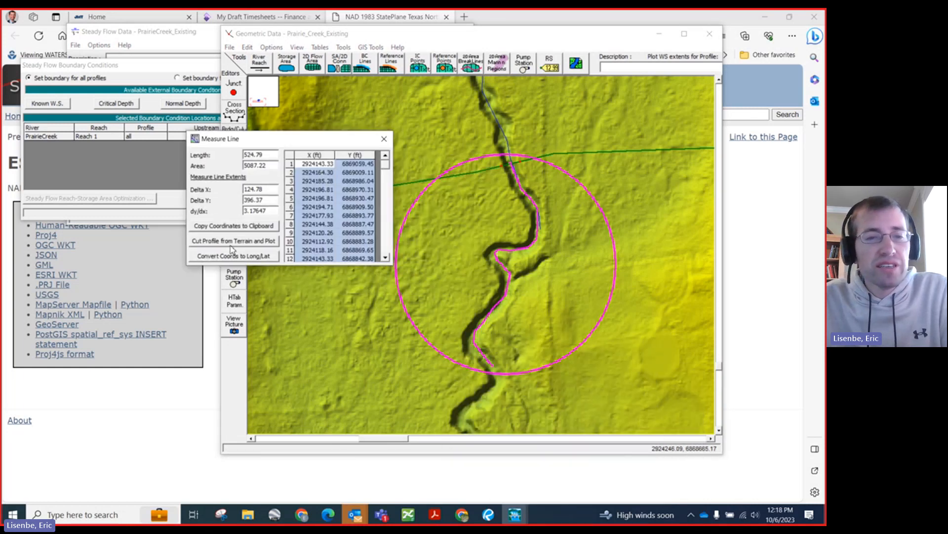
left_click(229, 241)
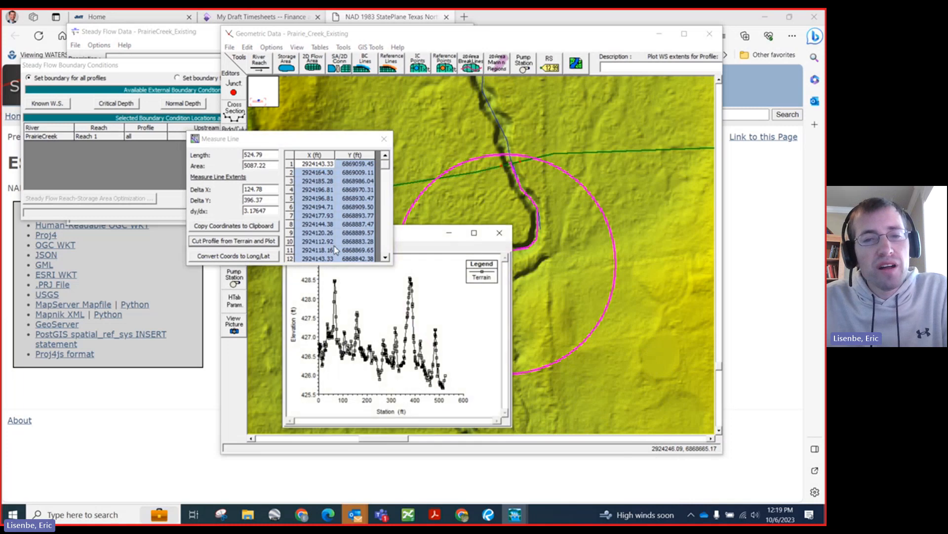
left_click_drag(420, 217, 538, 65)
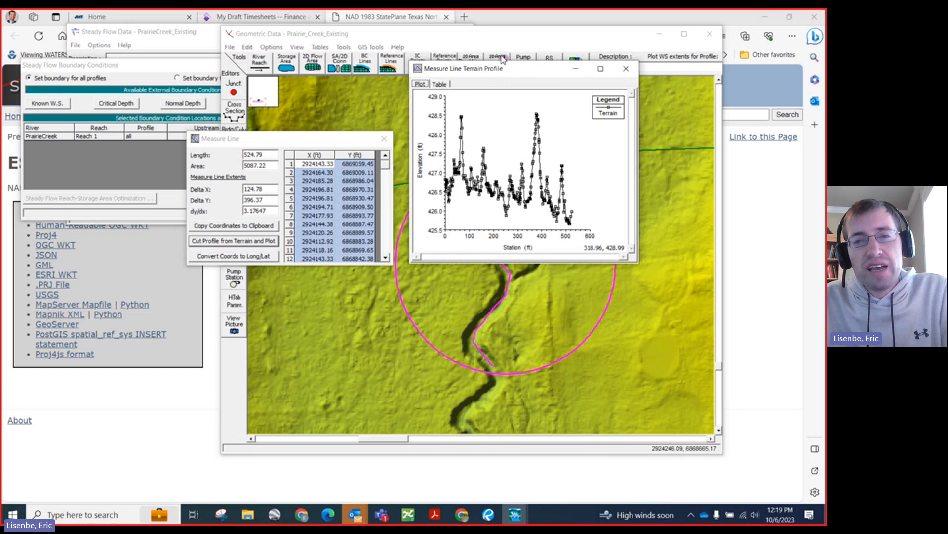
left_click_drag(501, 65, 338, 240)
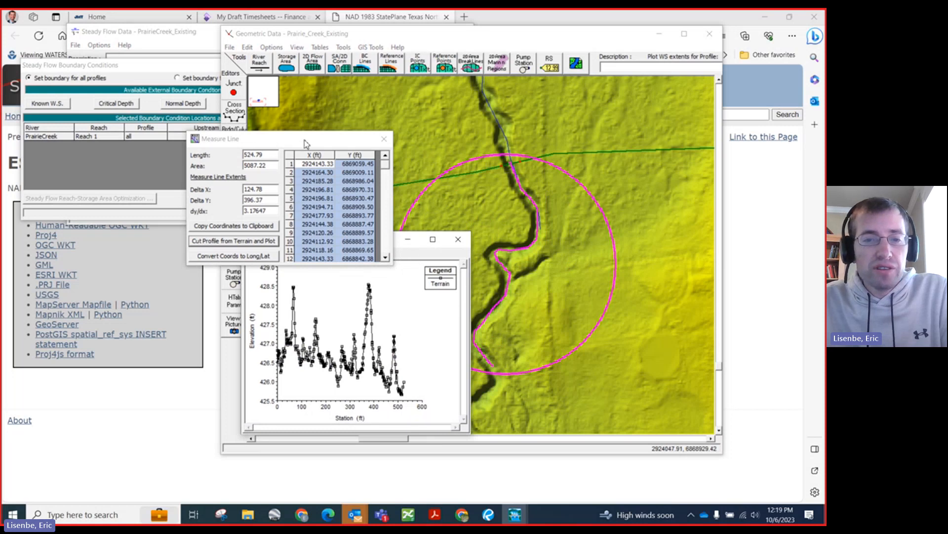
left_click_drag(305, 141, 248, 110)
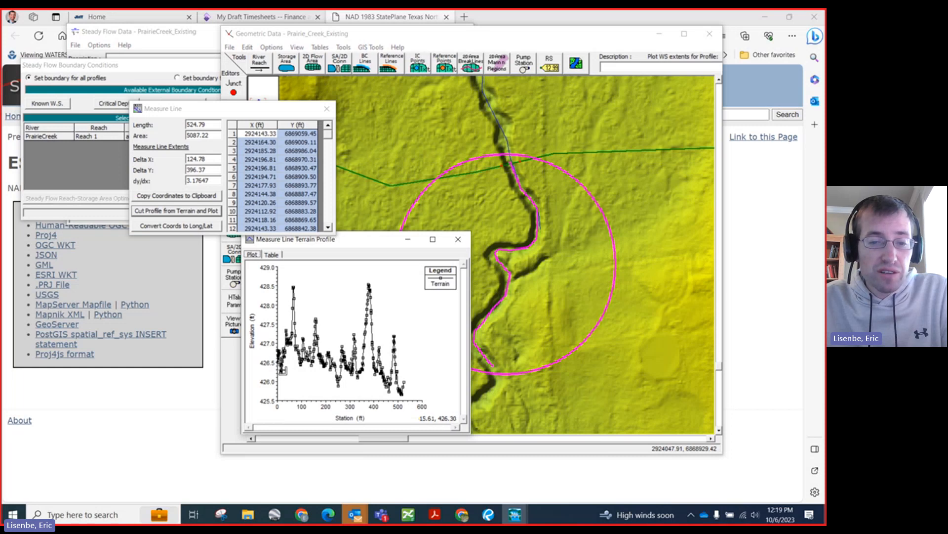
Step: Measure the overall slope from the start to the end of the terrain profile, select its dy/dx value and close both measurement results
left_click(282, 372)
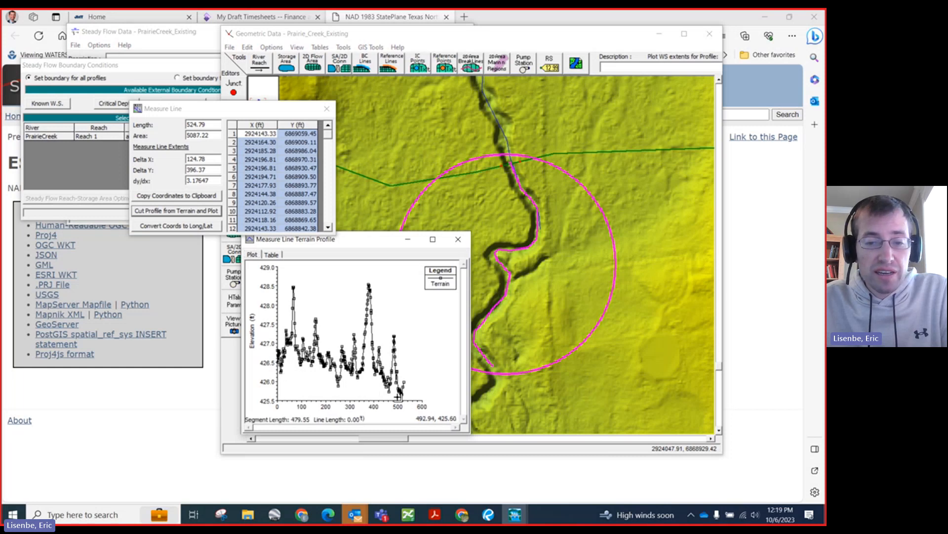
double_click(404, 395)
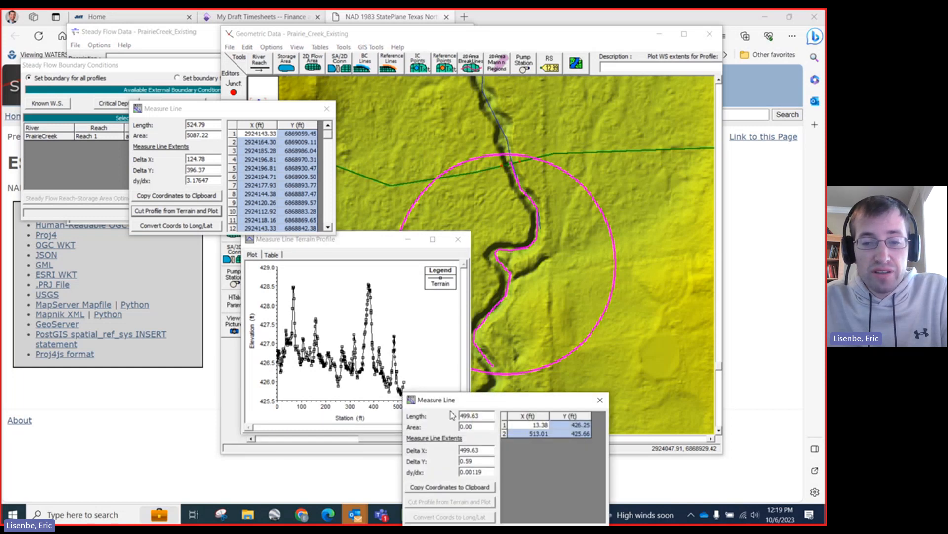
left_click_drag(446, 398, 406, 210)
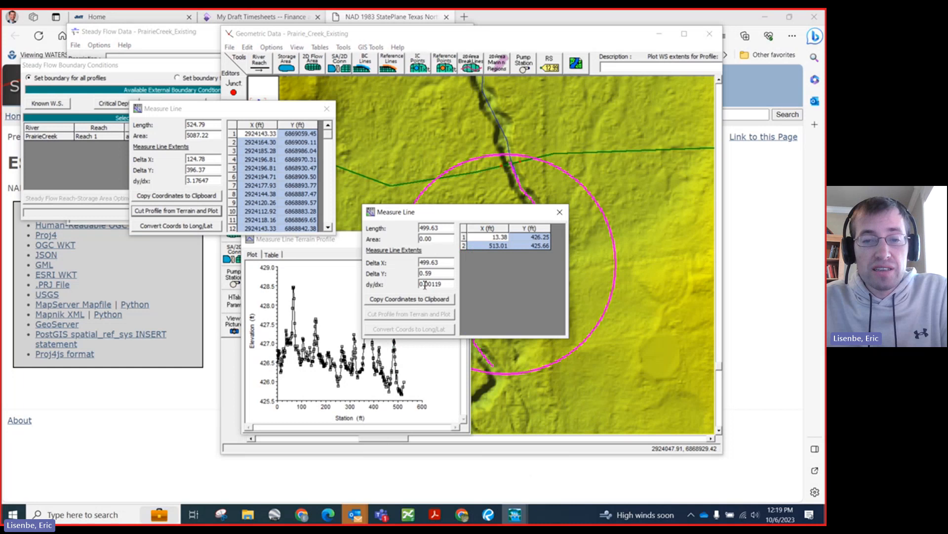
double_click(423, 285)
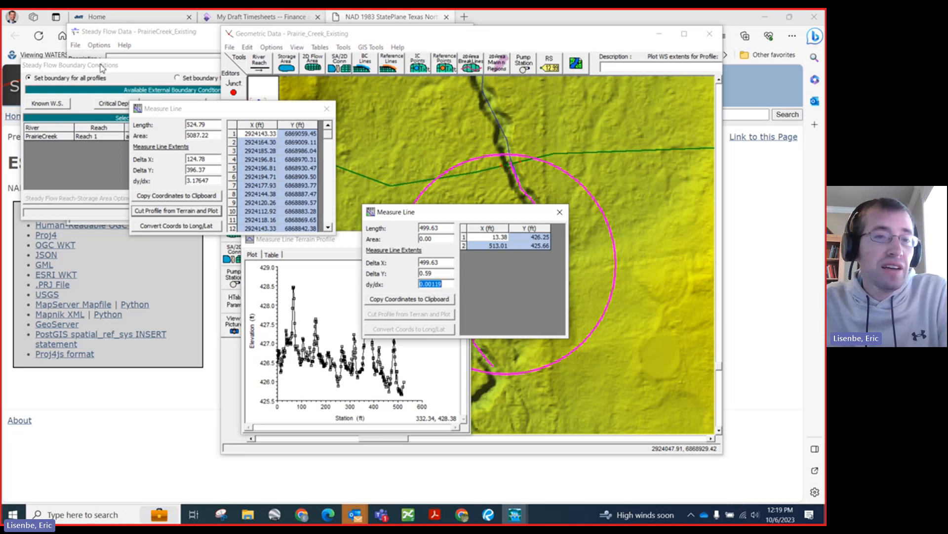
left_click(143, 80)
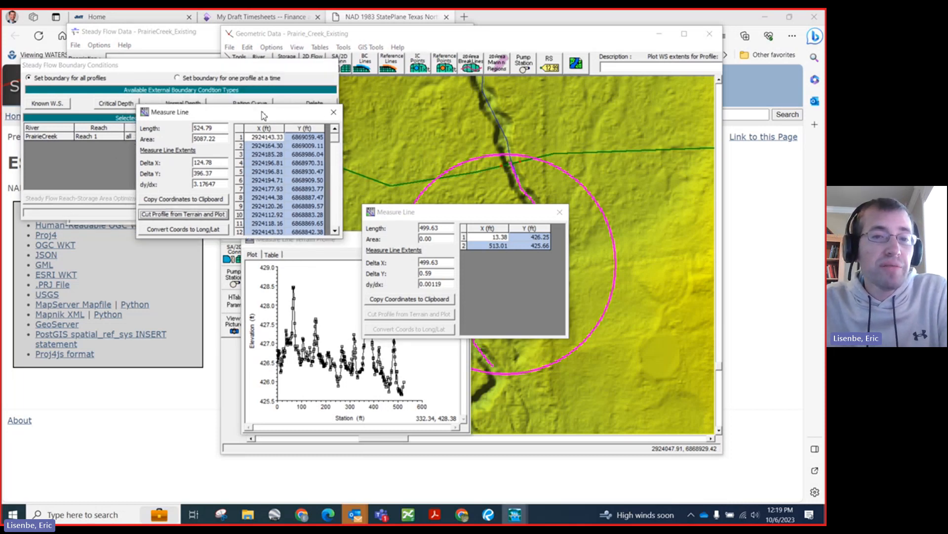
left_click(327, 108)
left_click(560, 213)
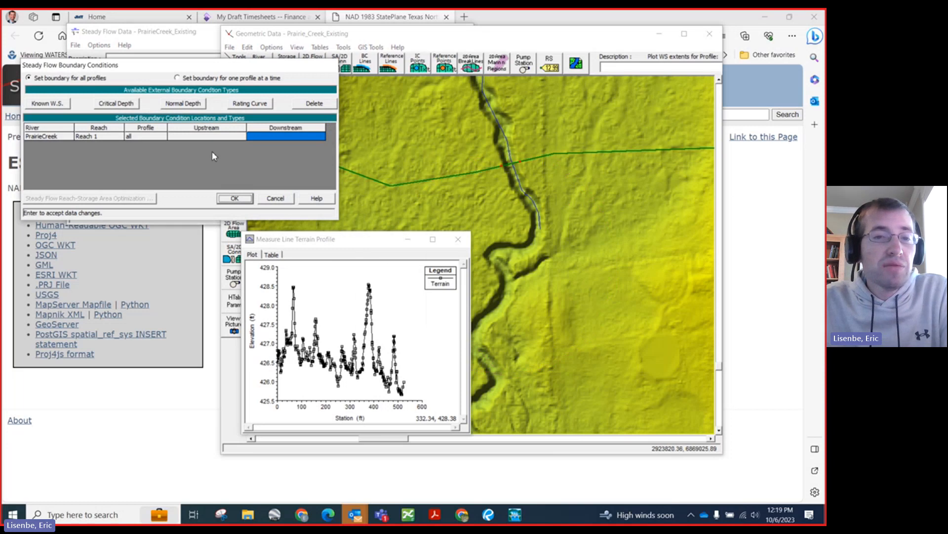
Step: Set the downstream boundary of Reach 1 to Normal Depth with a slope of 0.00119 for all profiles and accept the boundary conditions
left_click(269, 139)
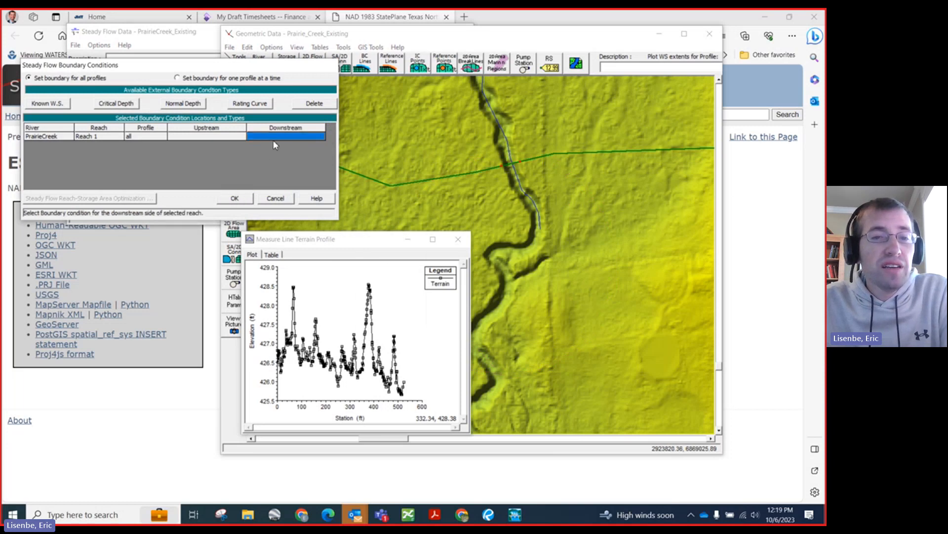
left_click_drag(197, 66, 298, 90)
left_click(292, 127)
type("0.00119")
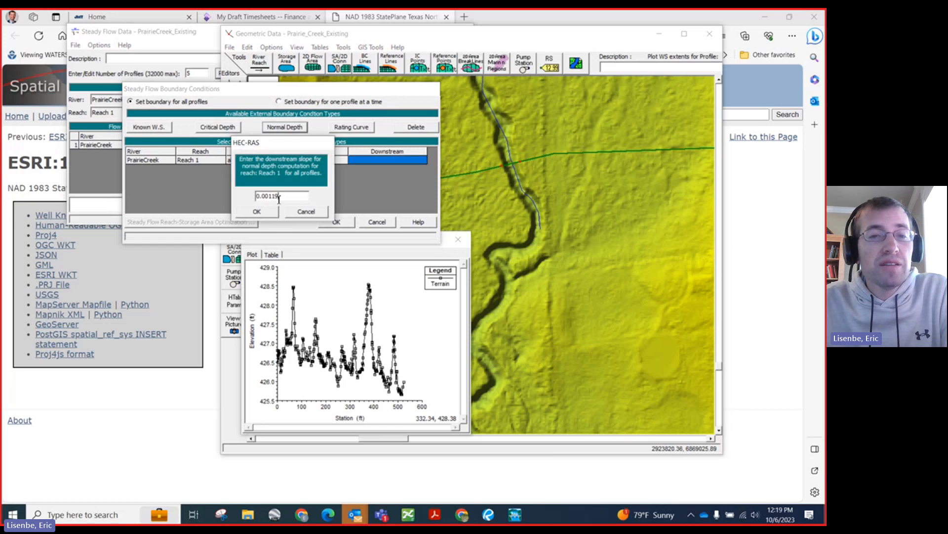
left_click(267, 216)
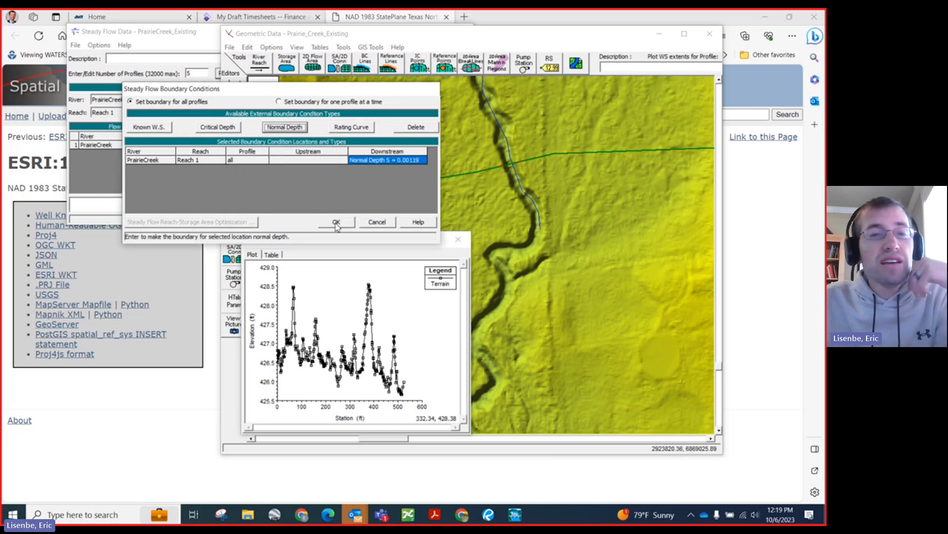
left_click(337, 222)
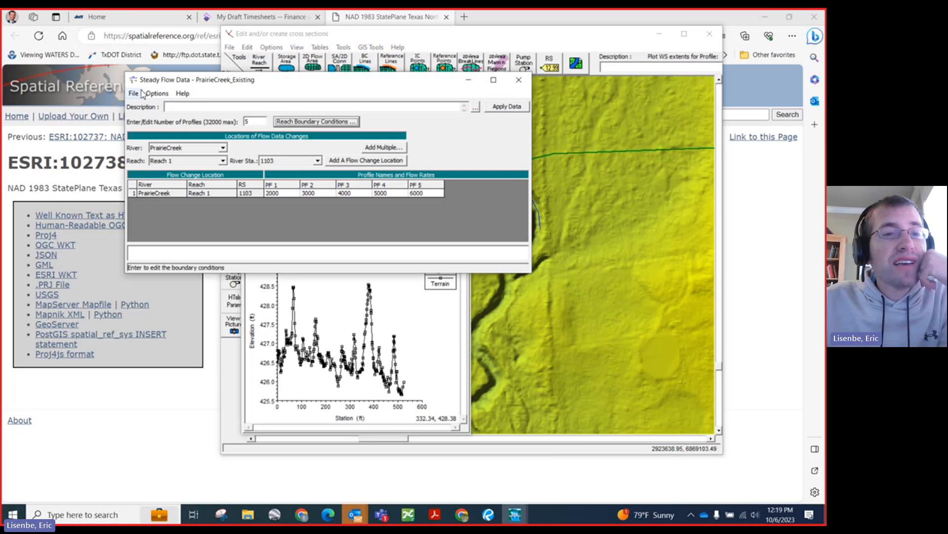
Step: Save the steady flow data, and close the steady flow and geometry editors
left_click(133, 93)
left_click(158, 129)
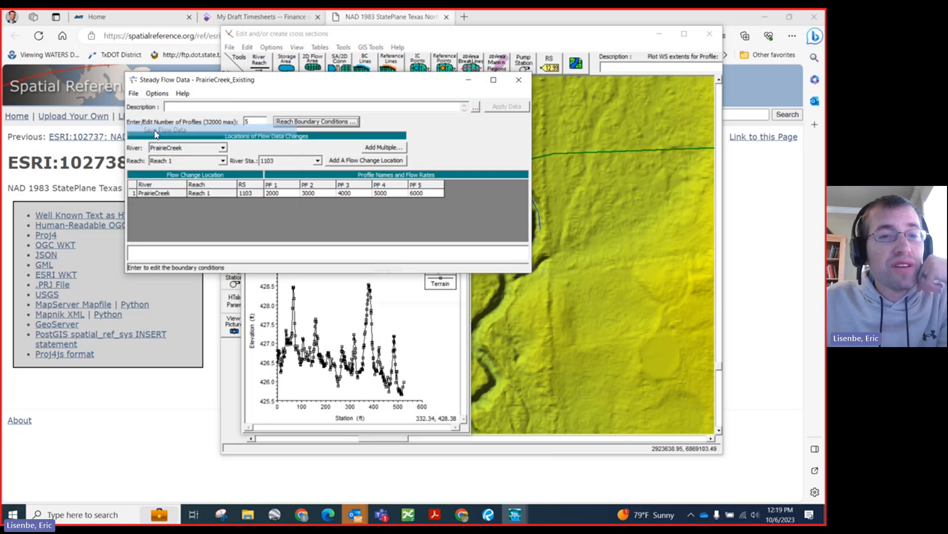
left_click(518, 82)
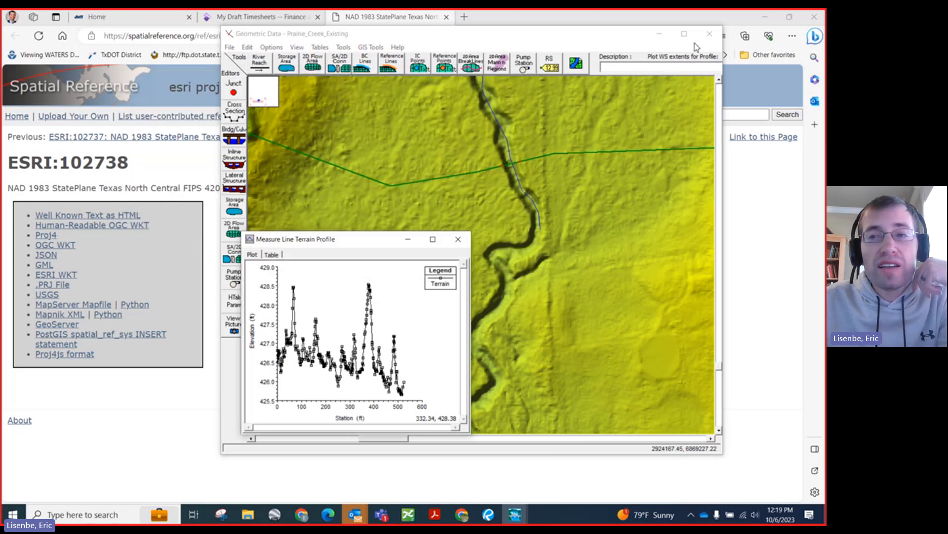
left_click(710, 34)
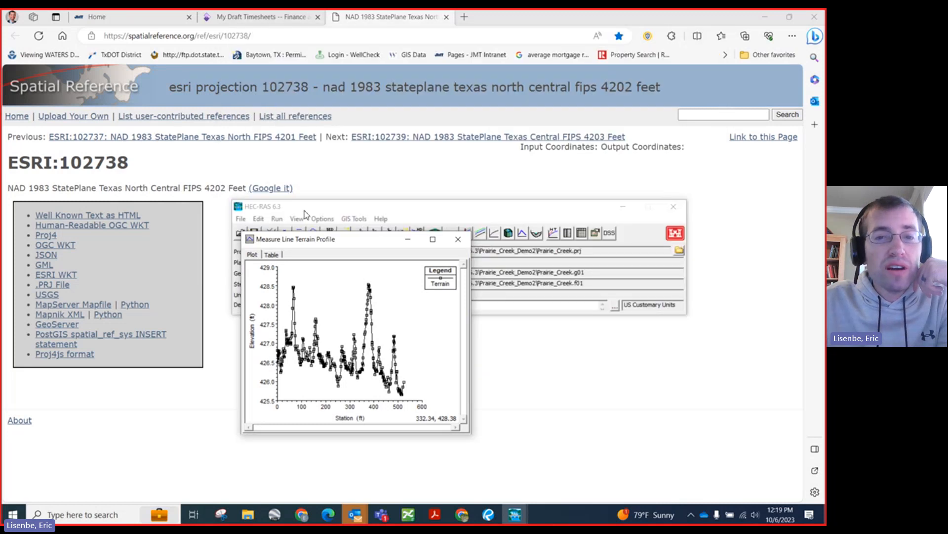
Step: Open the steady flow simulation setup and place it over the main project window
left_click_drag(370, 206, 314, 161)
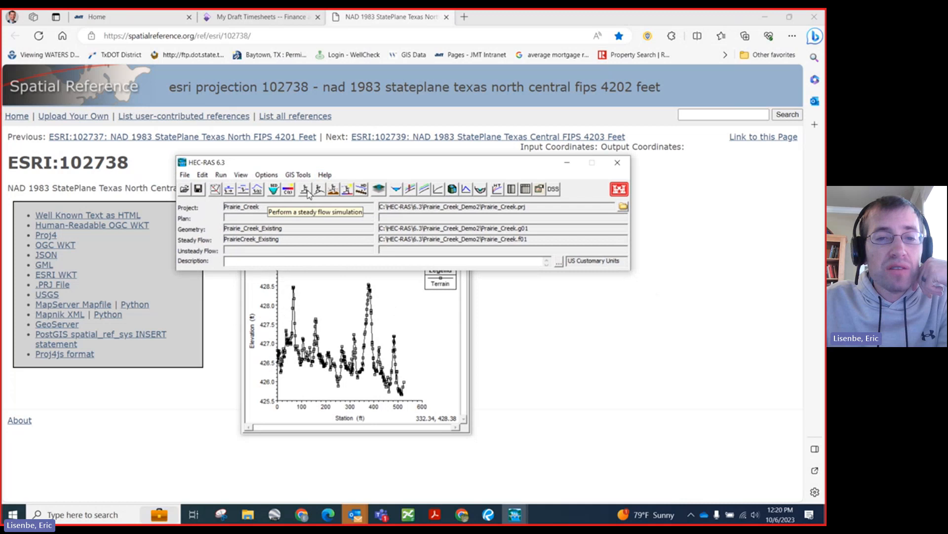
left_click(307, 190)
left_click_drag(345, 132, 265, 157)
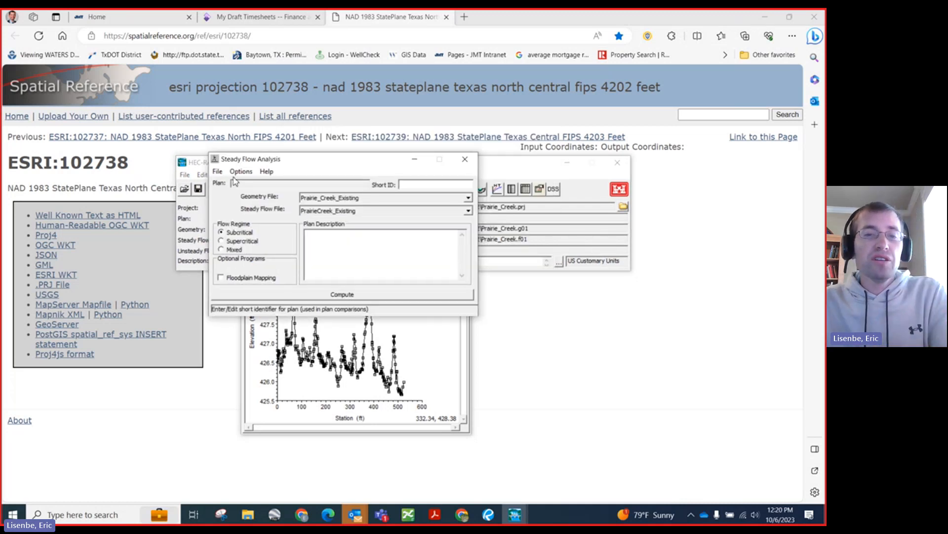
left_click(217, 172)
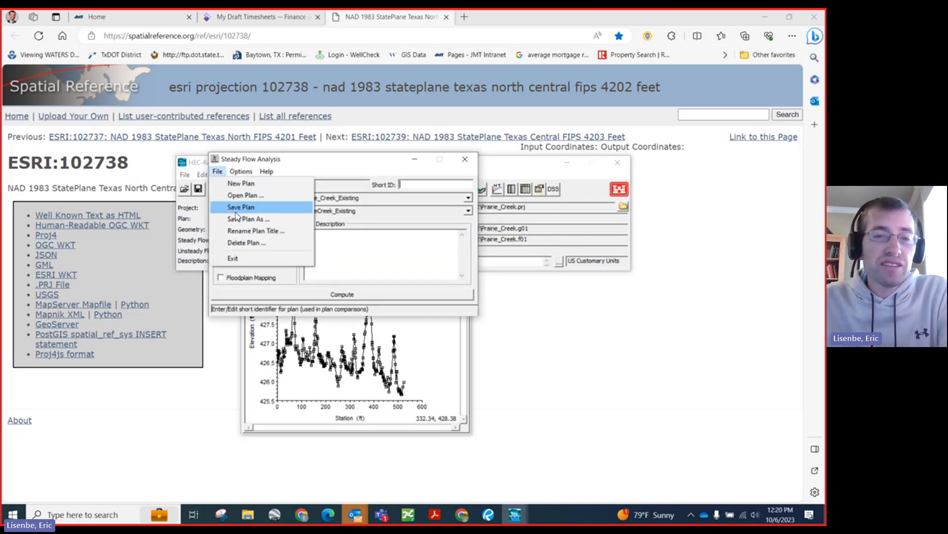
left_click(246, 160)
left_click_drag(243, 162, 220, 220)
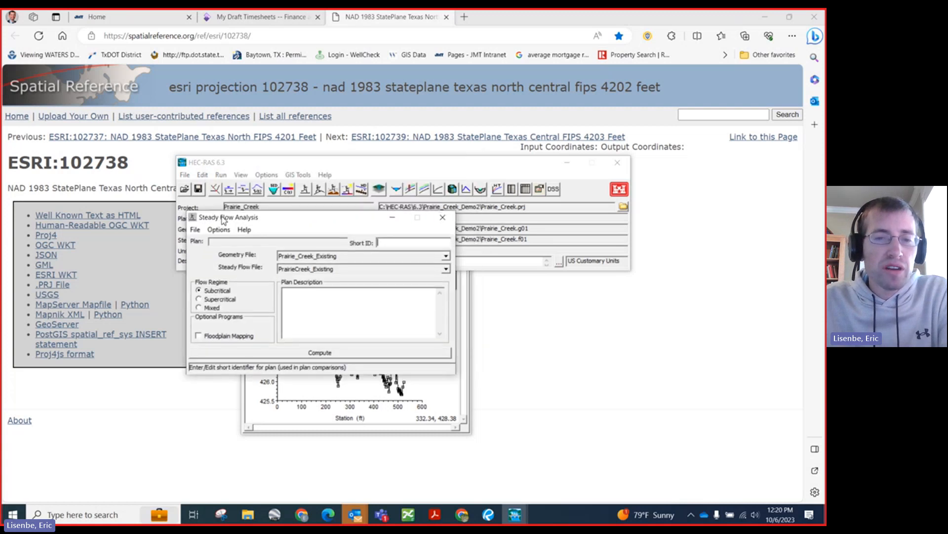
Step: Save the steady flow plan under the title Prairie_Creek_Existing in the Prairie_Creek_Demo2 folder
left_click(195, 229)
mouse_move(218, 229)
left_click(298, 213)
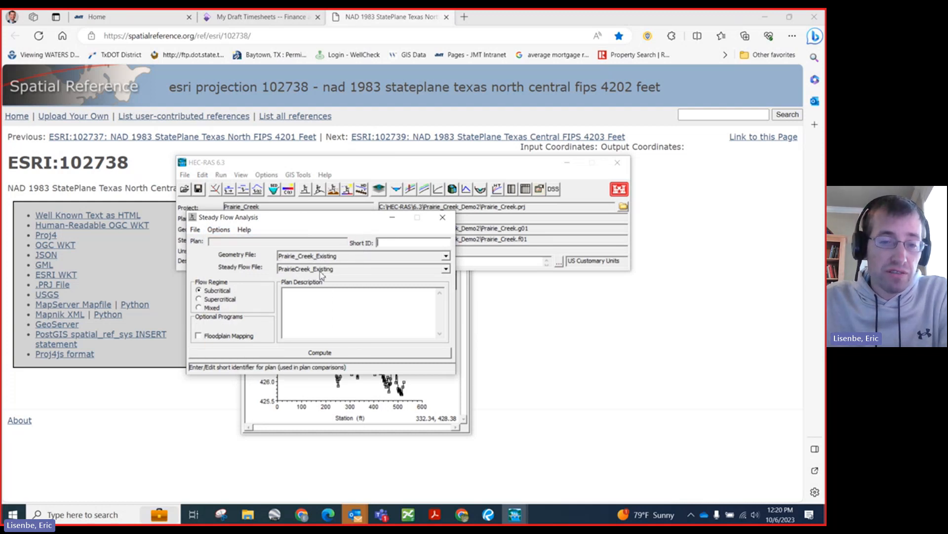
left_click(195, 229)
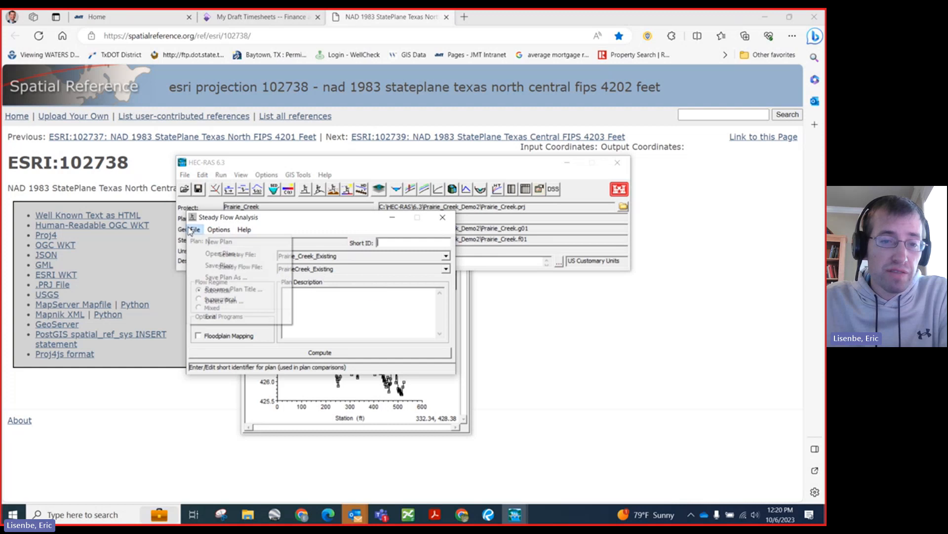
left_click(216, 280)
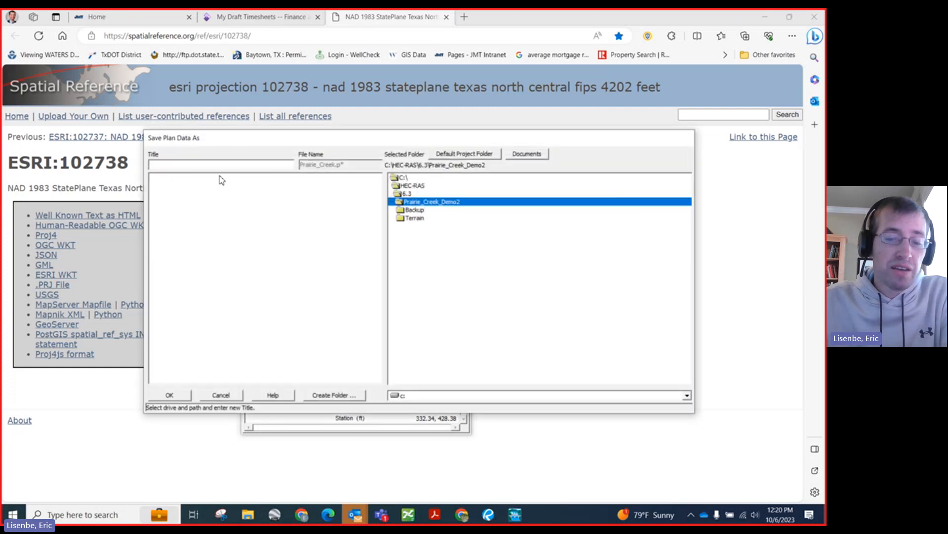
type("Prairie")
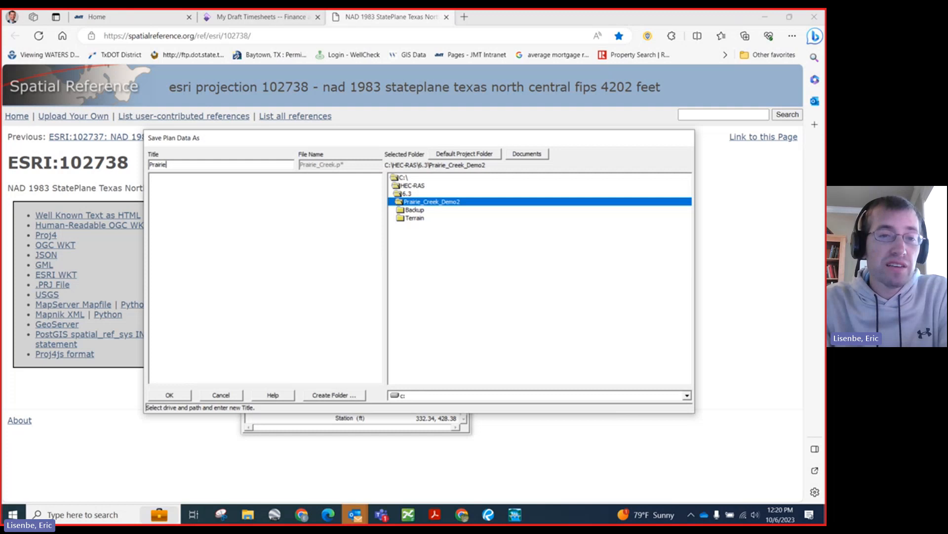
type("_Creek_Existing")
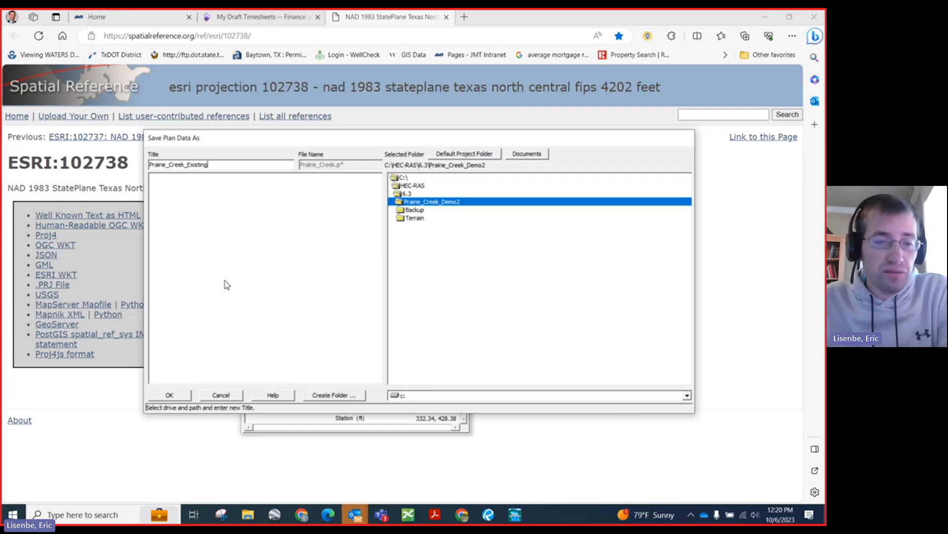
left_click(170, 395)
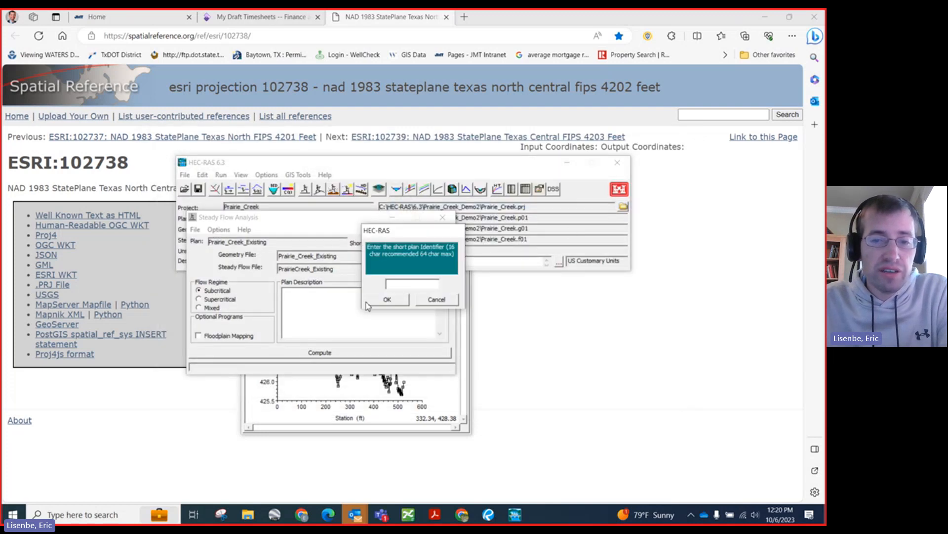
Step: Give the plan the short identifier Prairie_Crk_ex
type("Prairie_C")
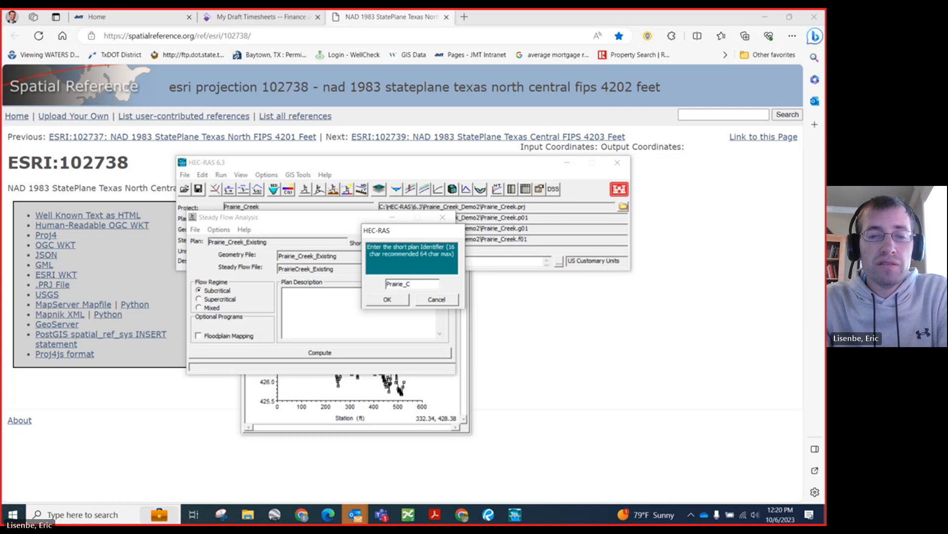
type("rk_ex")
key("Return")
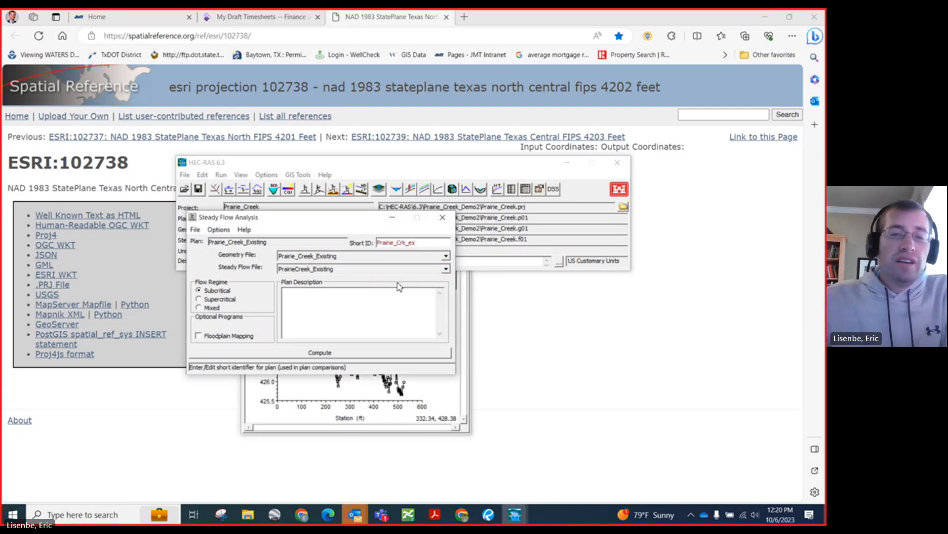
Step: Enter the plan description "Prairie Creek existing for Pelicans Demo"
left_click(310, 305)
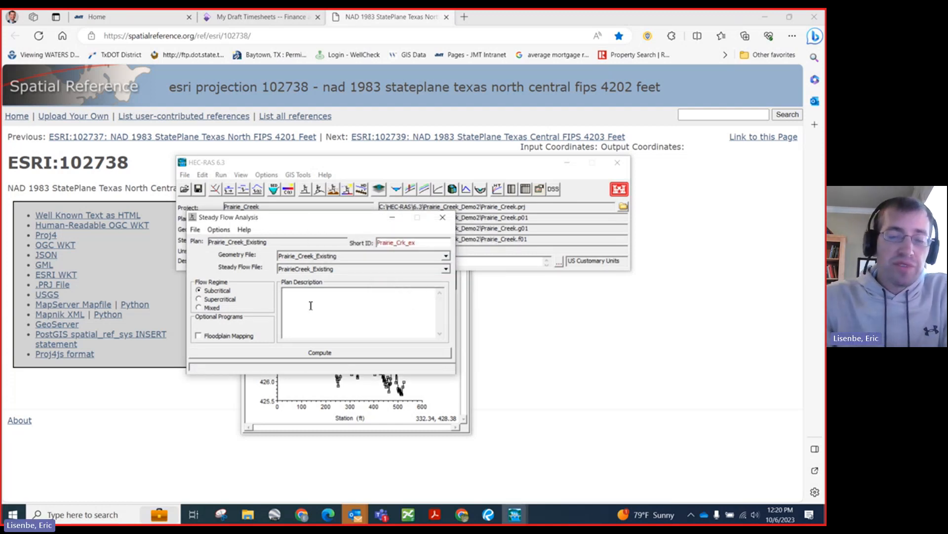
type("Prairie Creek existing ofr y")
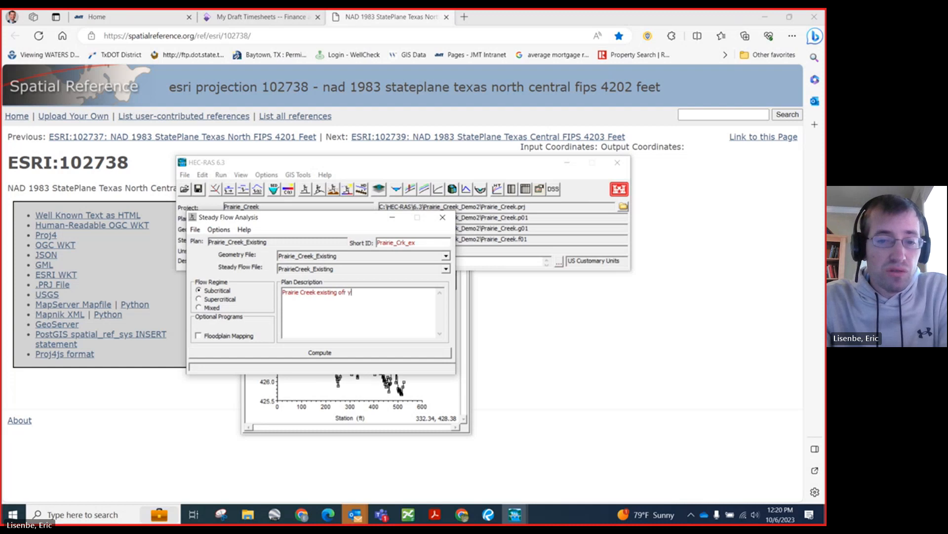
key("BackSpace")
key("BackSpace")
key("BackSpace")
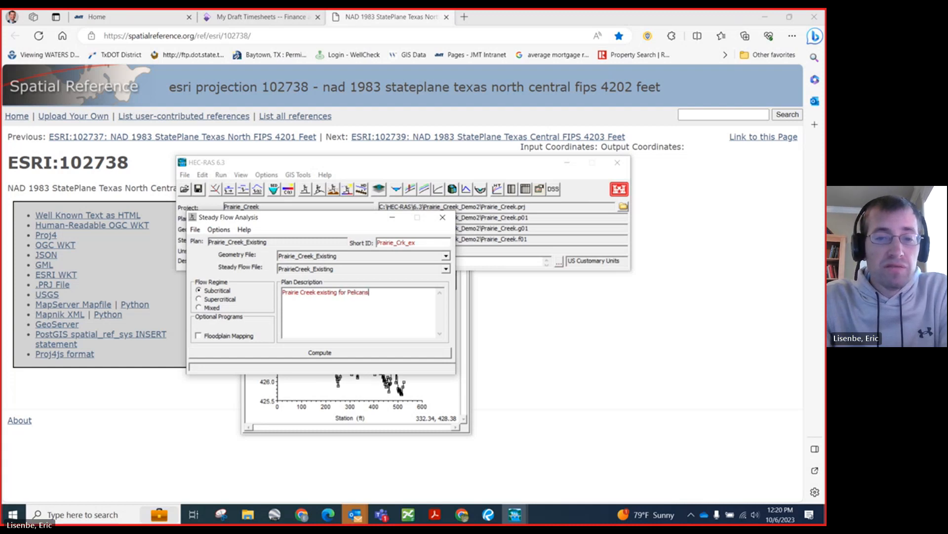
type("Demo")
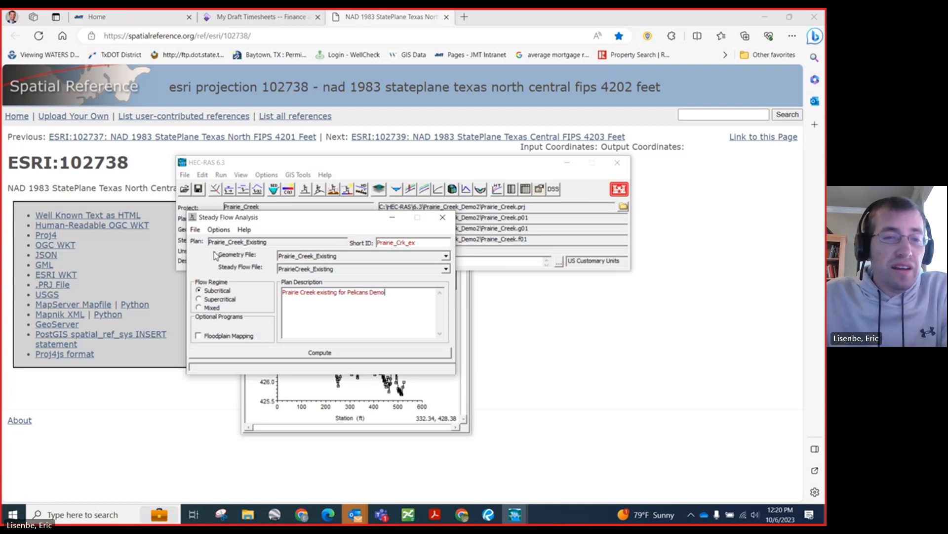
Step: Save the plan, run the steady flow computation and close the finished computations window
left_click(195, 230)
left_click(207, 265)
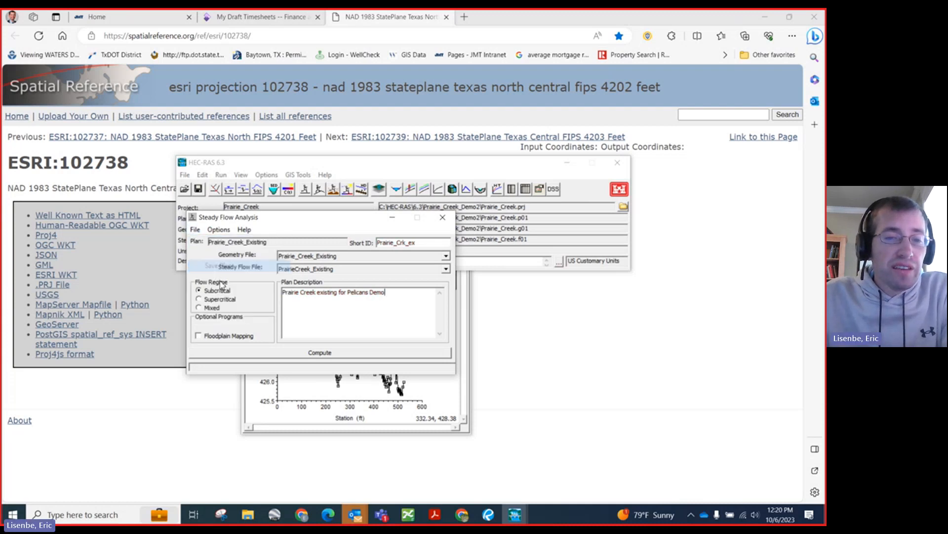
left_click(364, 354)
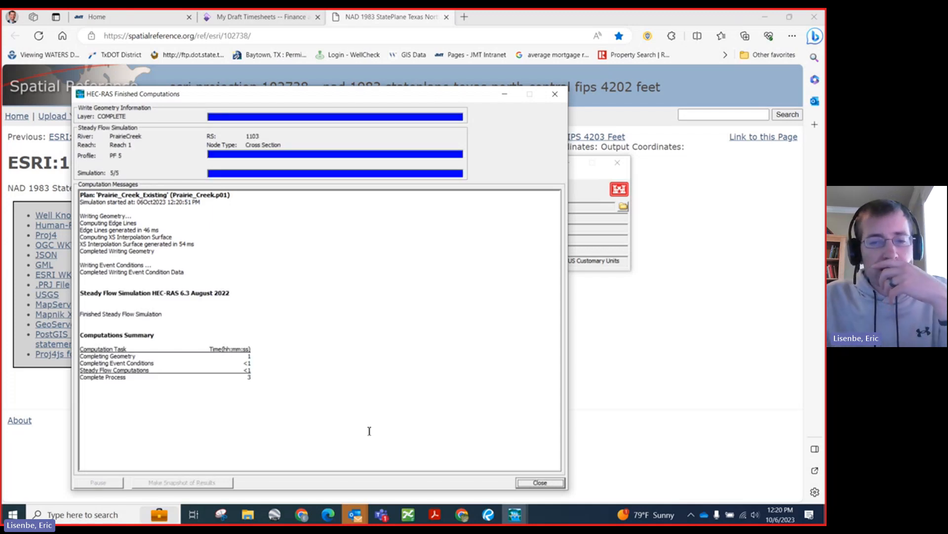
left_click(540, 483)
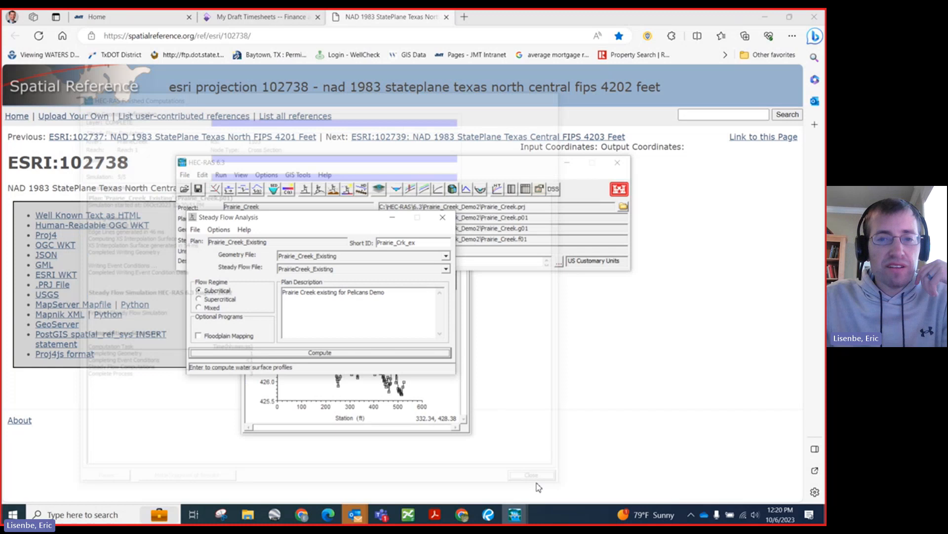
Step: Open the cross section plot and add profiles PF 4 and PF 5 to the displayed PF 1
left_click(397, 188)
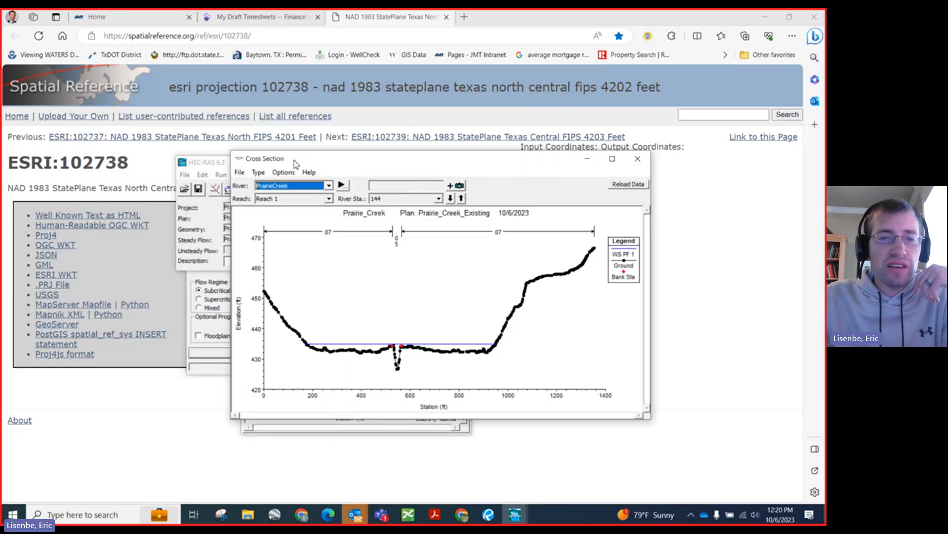
left_click_drag(296, 161, 295, 165)
left_click(282, 176)
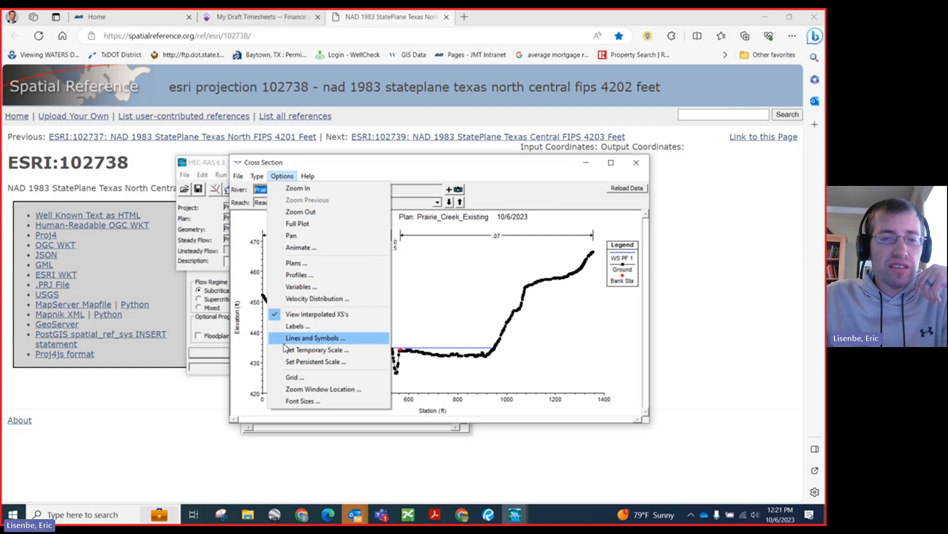
left_click(310, 275)
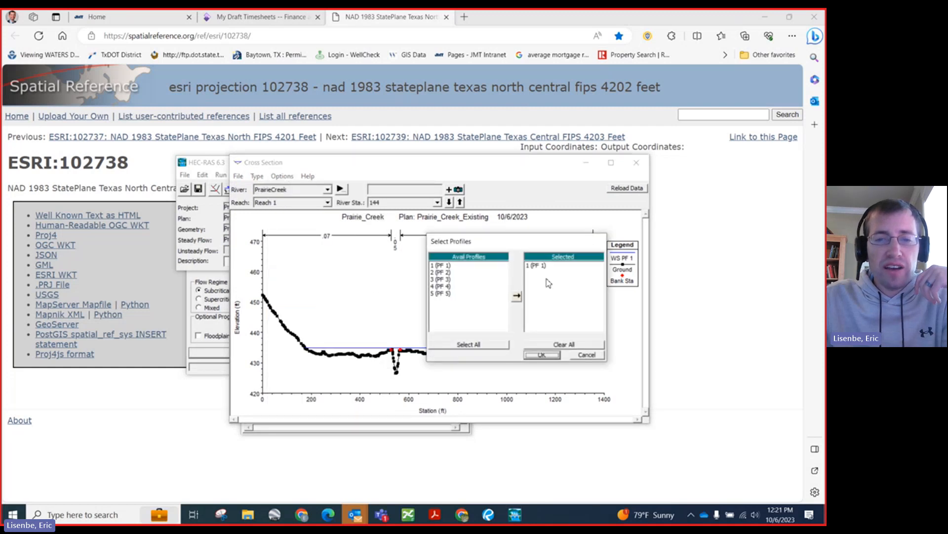
double_click(451, 294)
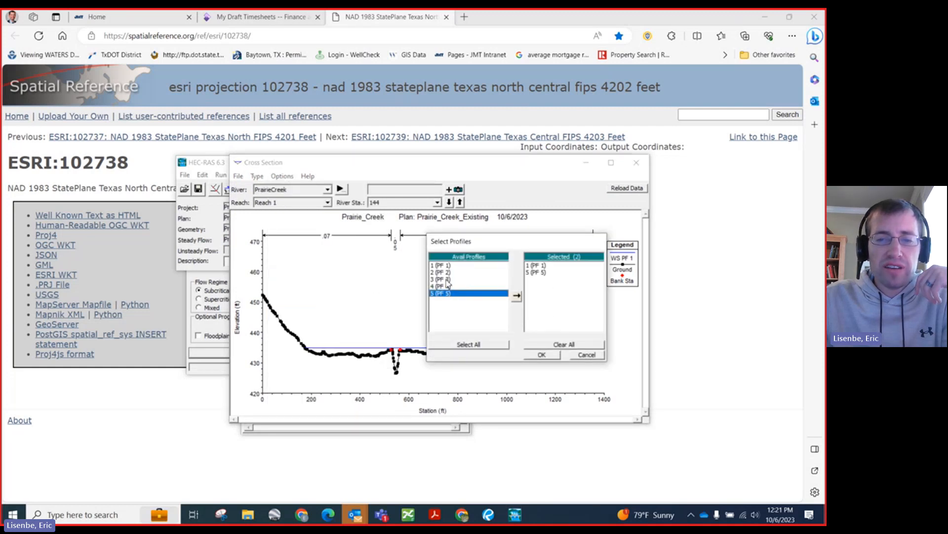
double_click(447, 286)
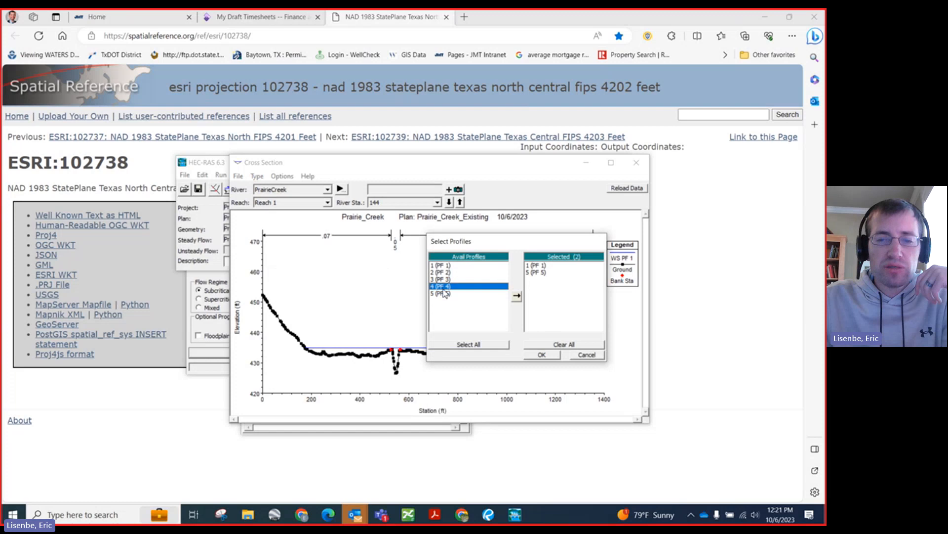
left_click(541, 355)
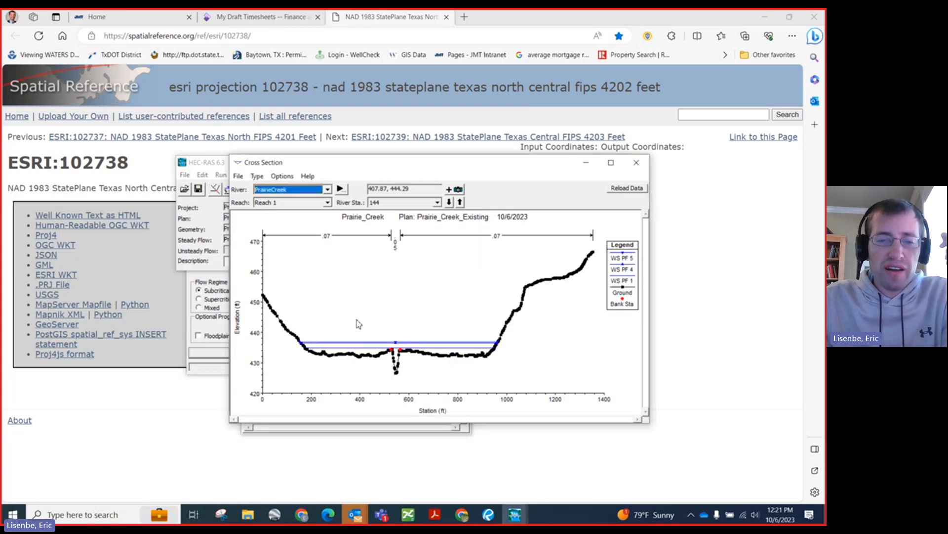
Step: Enlarge the cross section plot, read the PF 5 water surface elevation at river station 144, and close the plot
left_click(611, 162)
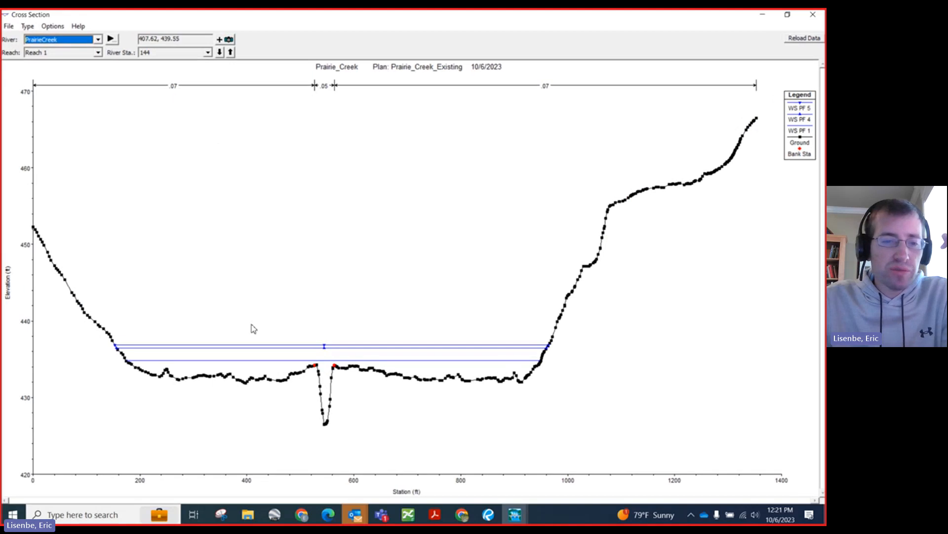
left_click(250, 345)
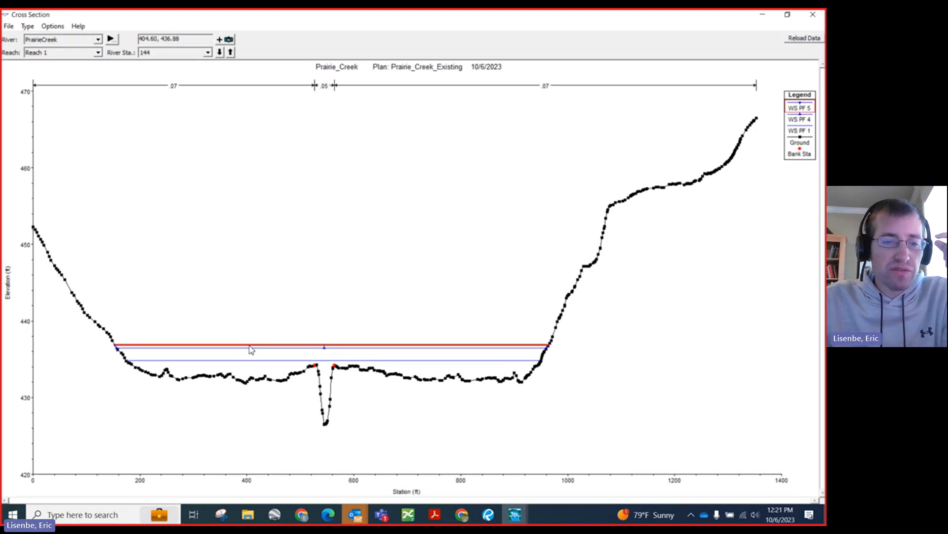
mouse_move(251, 349)
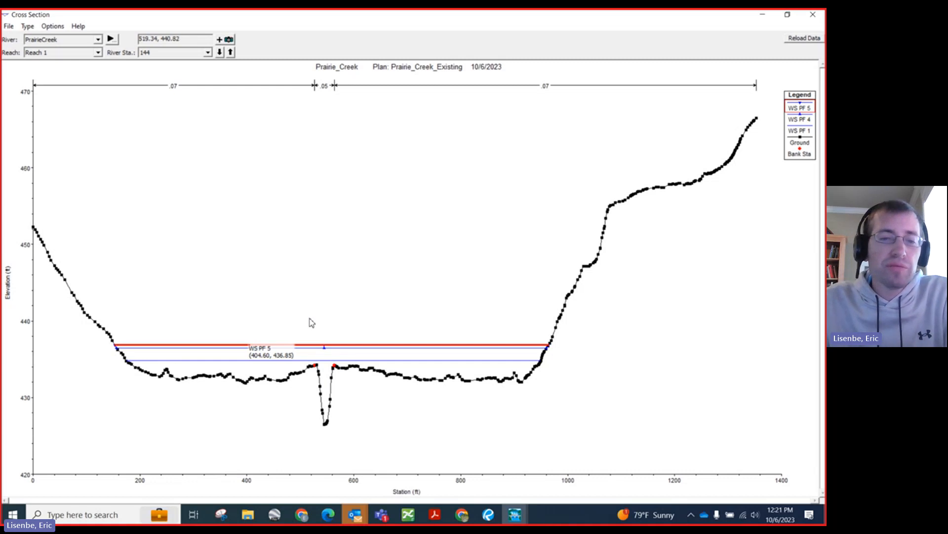
left_click(812, 14)
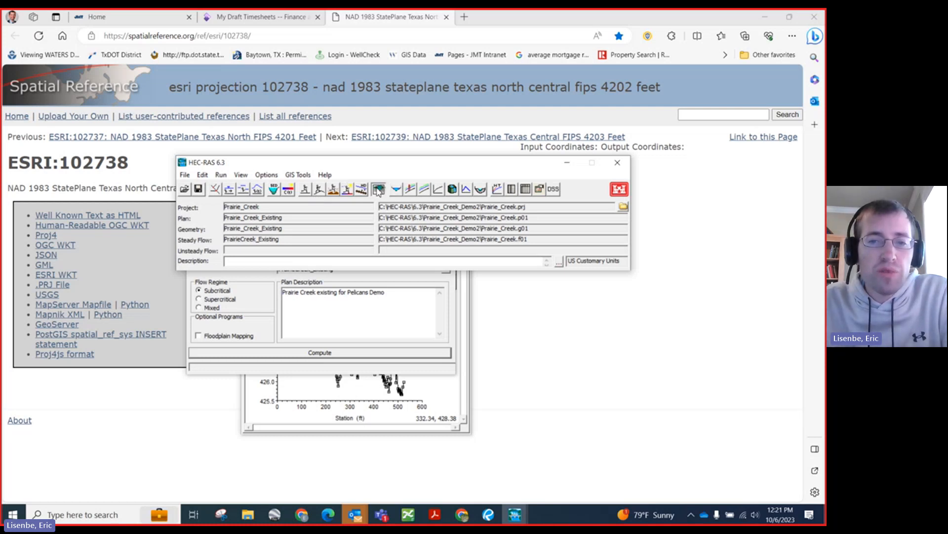
Step: Open RAS Mapper and preview the WSE (PF 1) inundation of the Prairie_Crk_ex results, hiding it again after viewing
left_click(378, 189)
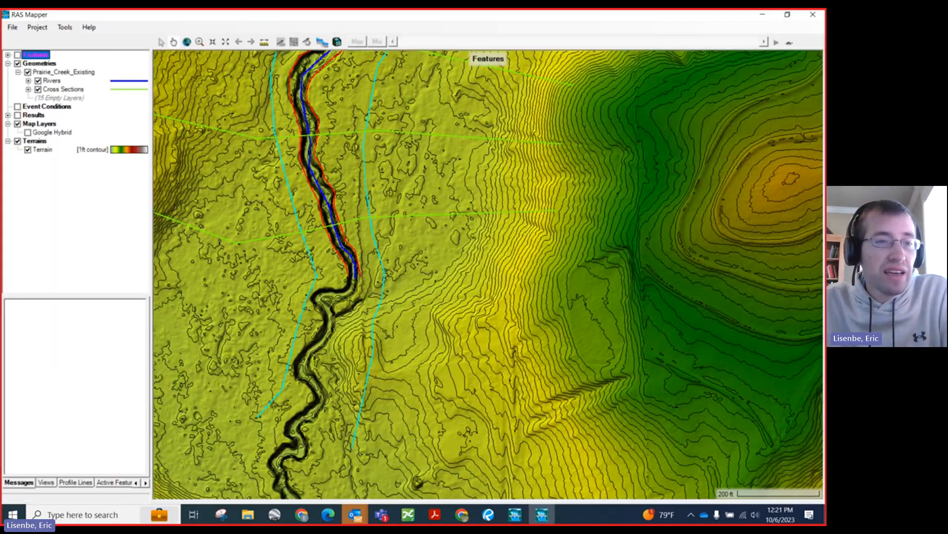
left_click(8, 115)
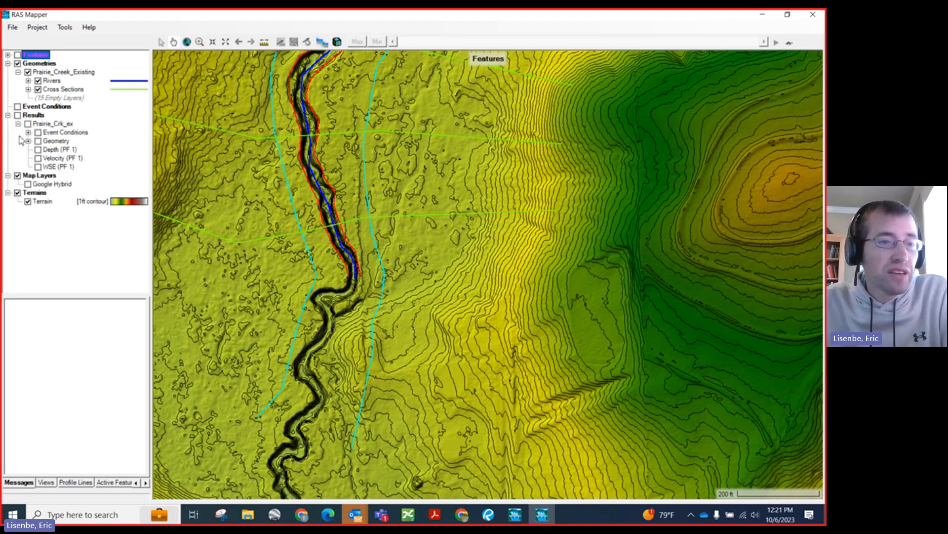
left_click(39, 167)
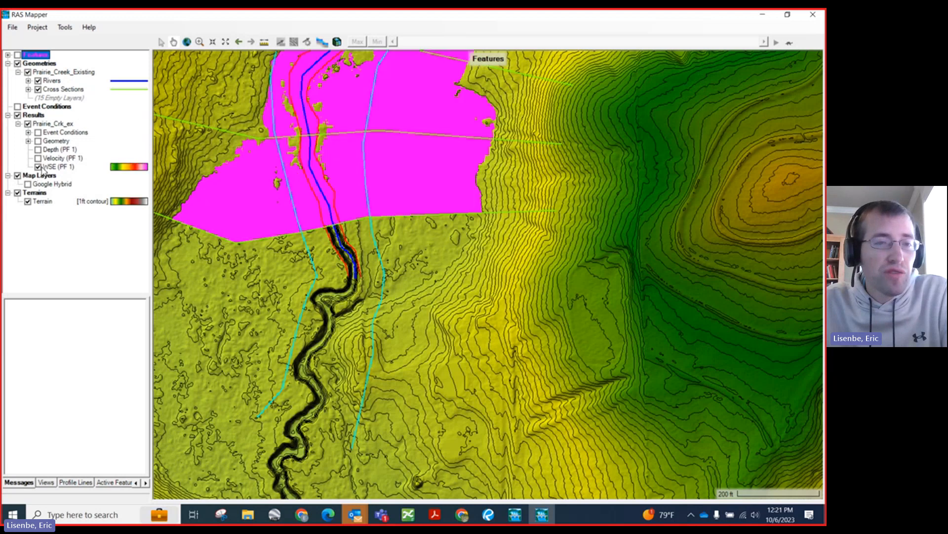
left_click(38, 168)
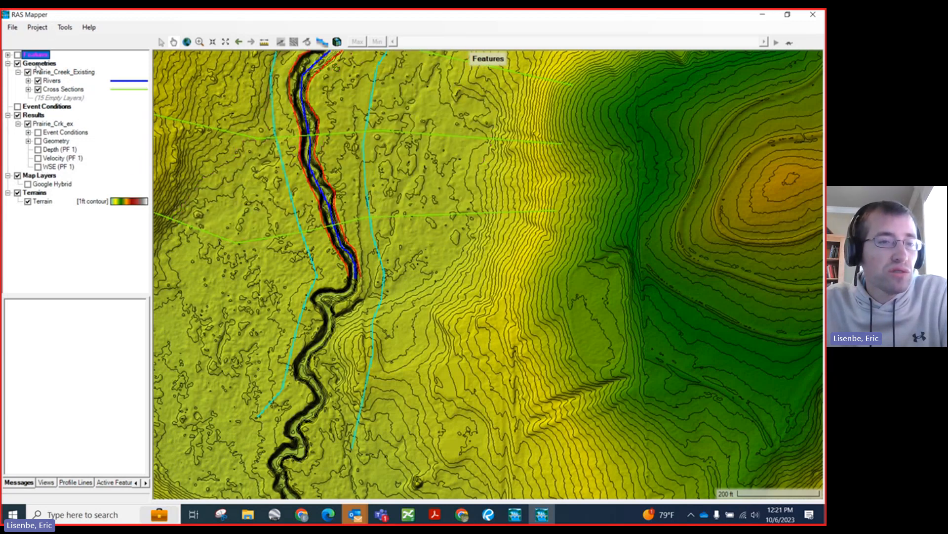
Step: Add a Water Surface Elevation map layer for profile PF 5 to the Prairie_Crk_ex results and close the map parameters
right_click(37, 125)
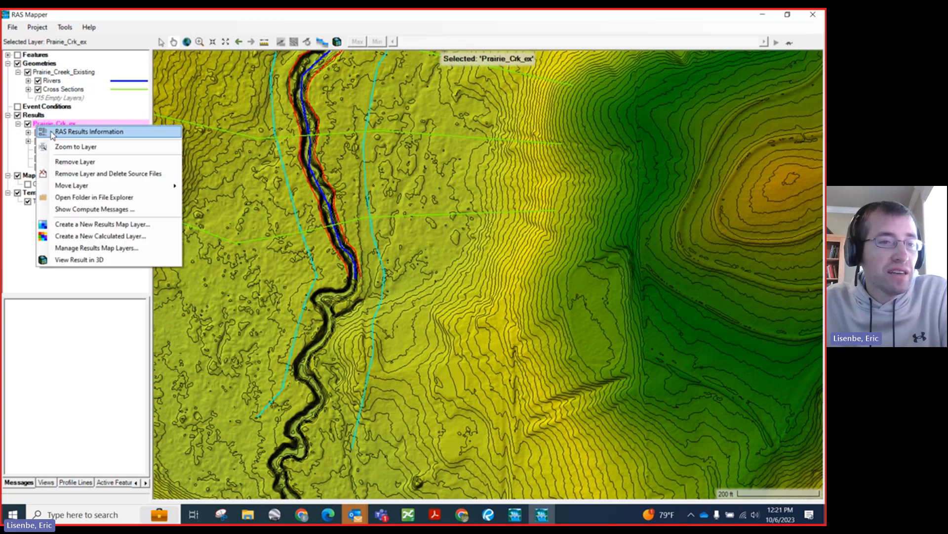
left_click(91, 224)
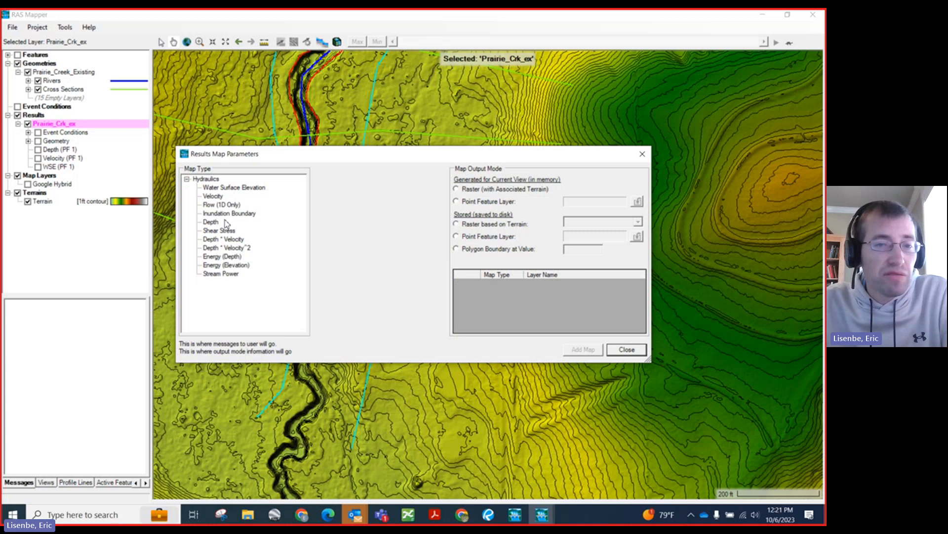
left_click(215, 187)
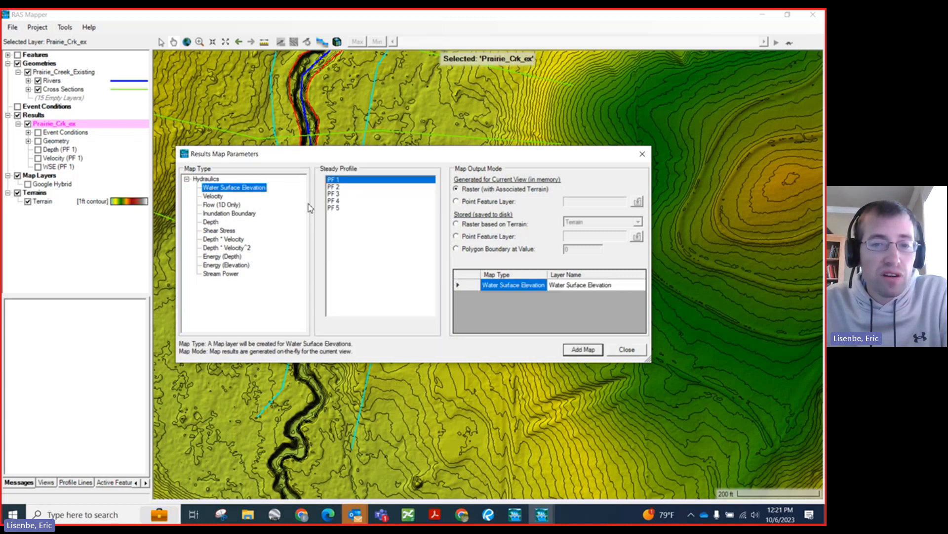
left_click(333, 207)
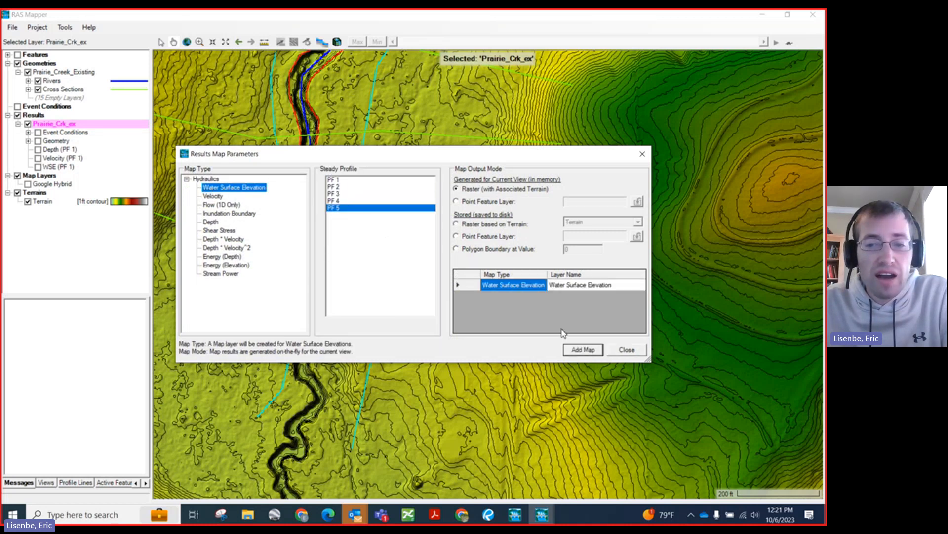
left_click(577, 349)
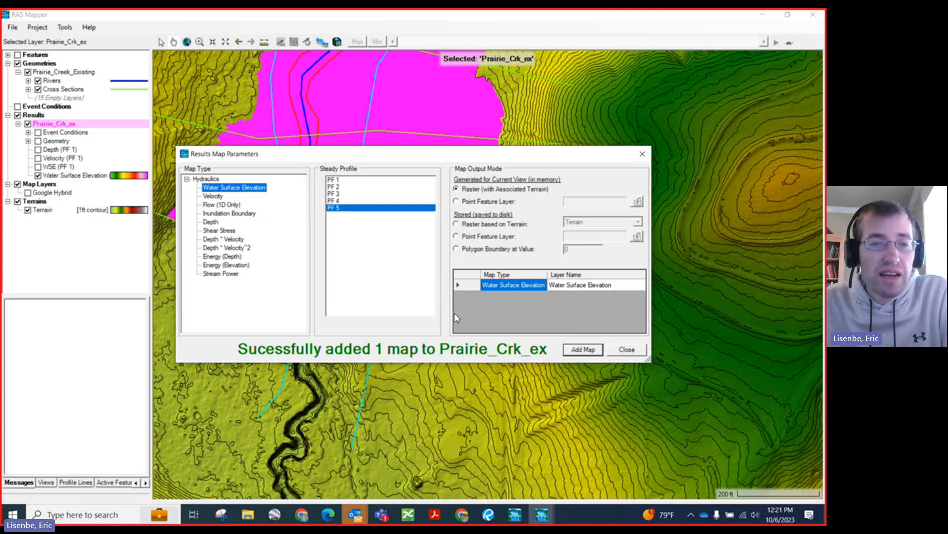
left_click(642, 154)
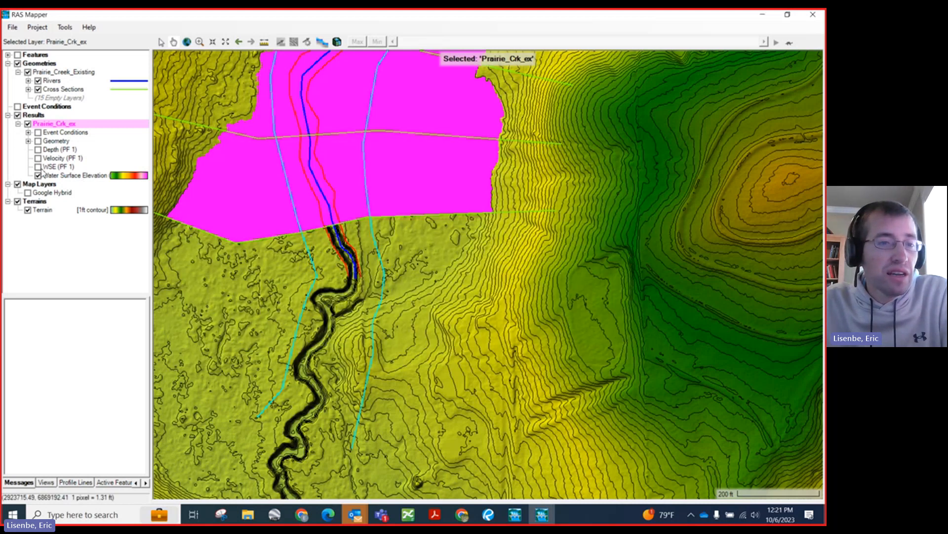
Step: Compare the WSE (PF 1) and Water Surface Elevation (PF 5) inundation extents on the map, leaving both layers hidden
left_click(39, 167)
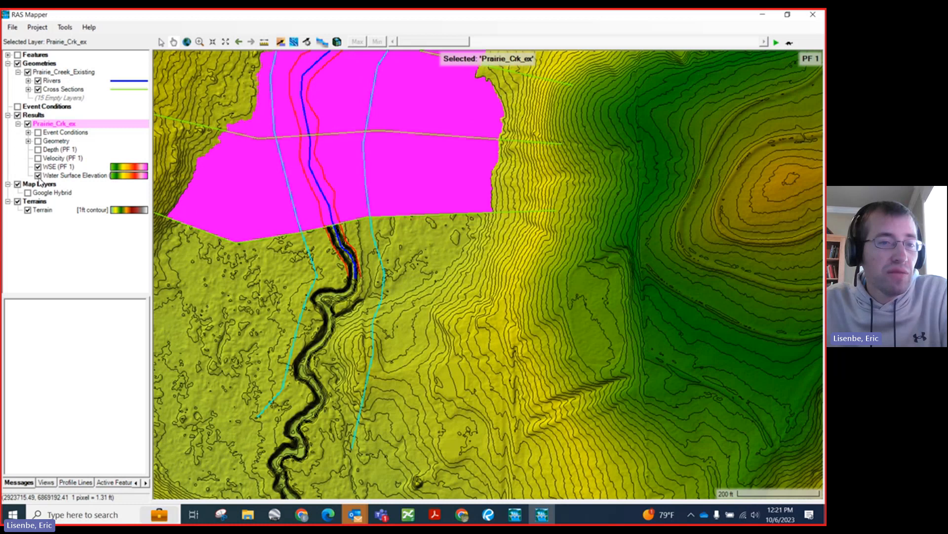
left_click(38, 176)
left_click(38, 176)
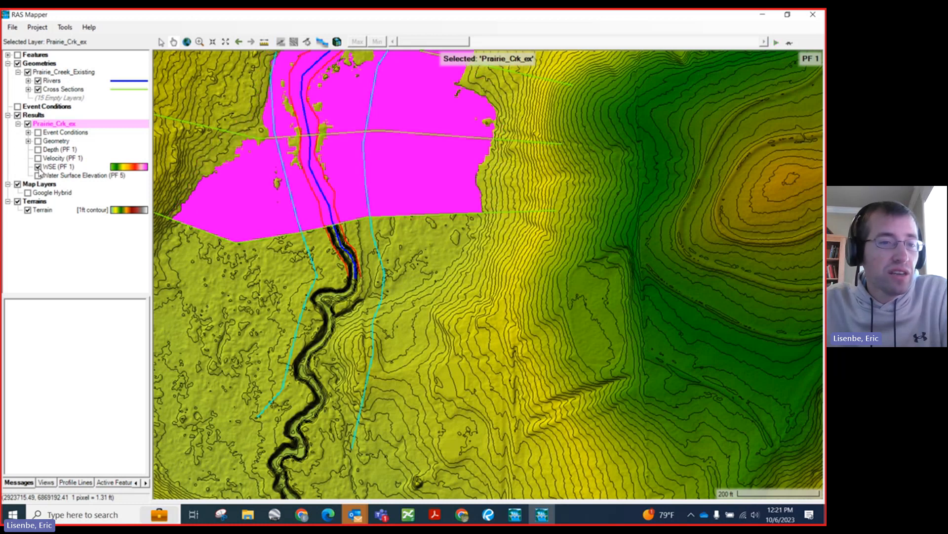
left_click(38, 168)
Step: Add an Inundation Boundary results map layer for profile PF 5 to Prairie_Crk_ex and close the map parameters
right_click(65, 126)
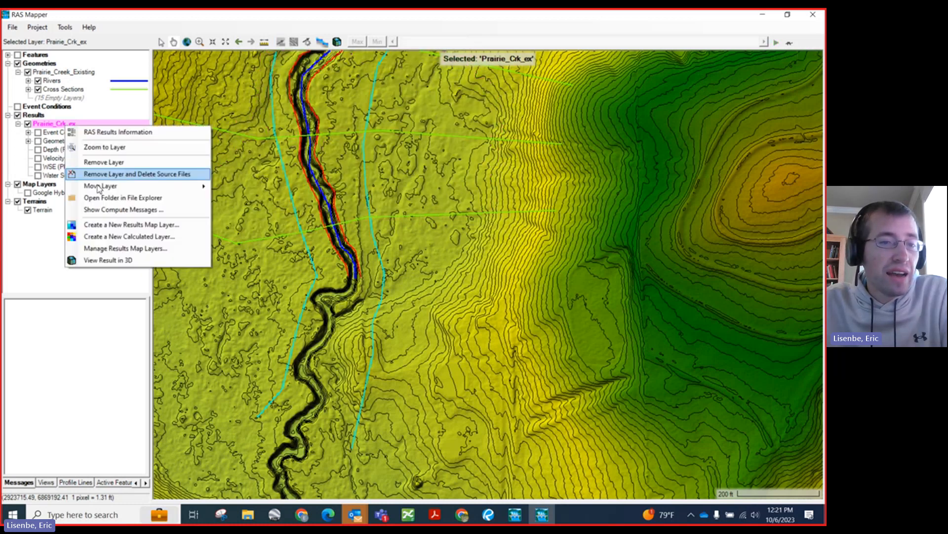
left_click(101, 226)
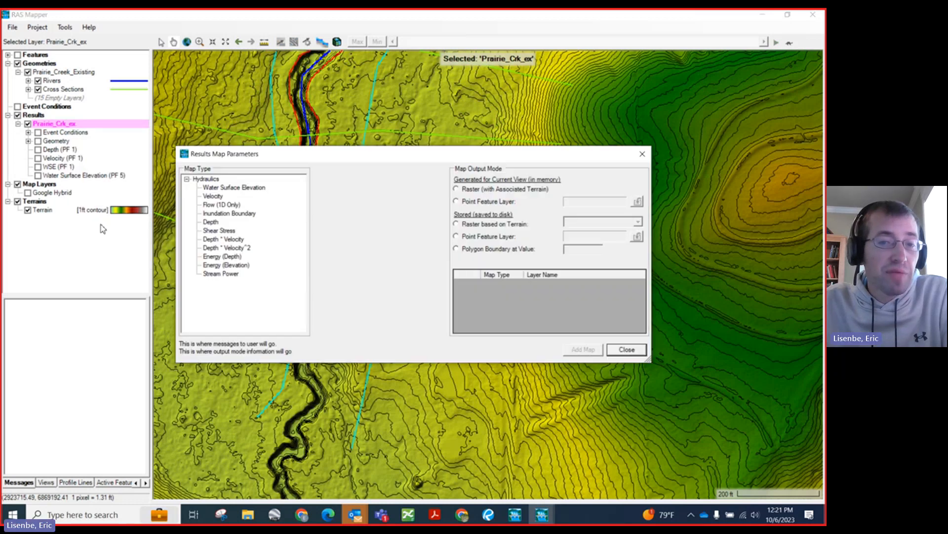
left_click(230, 214)
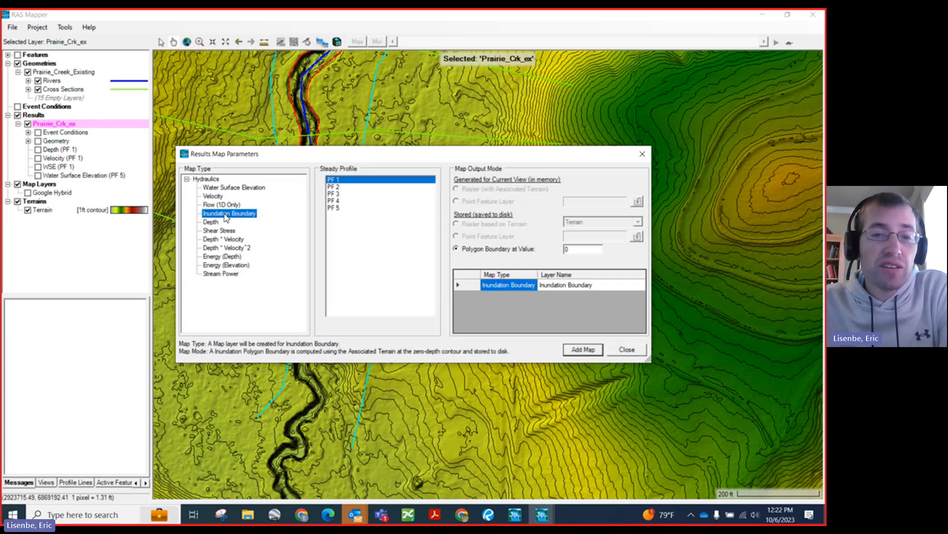
left_click(339, 209)
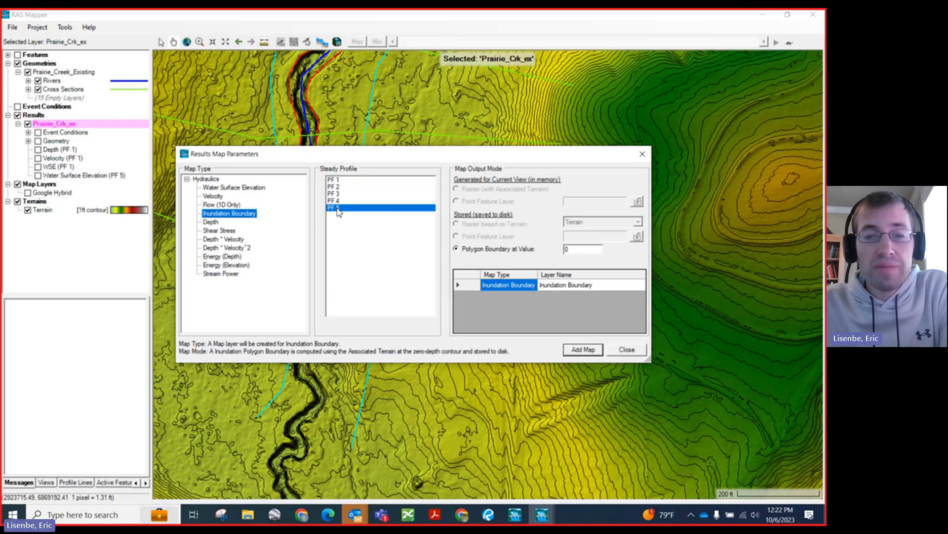
left_click(574, 352)
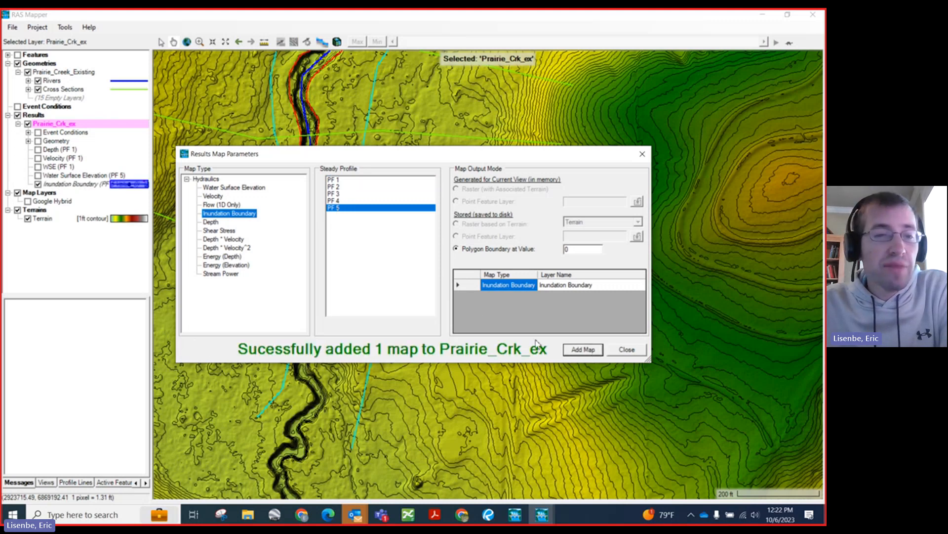
left_click(626, 350)
Step: Compute the stored map for the PF 5 Inundation Boundary layer and dismiss the completion message
left_click(70, 186)
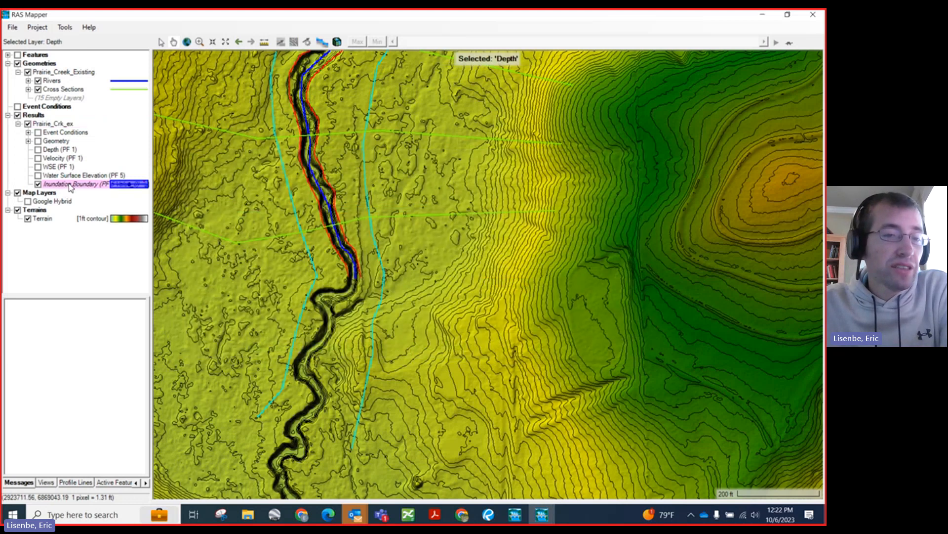
right_click(70, 186)
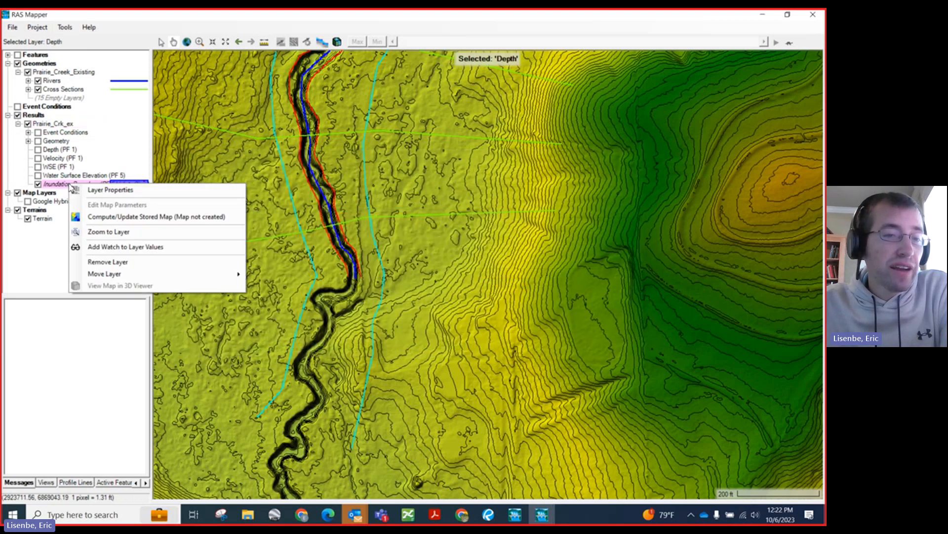
left_click(108, 218)
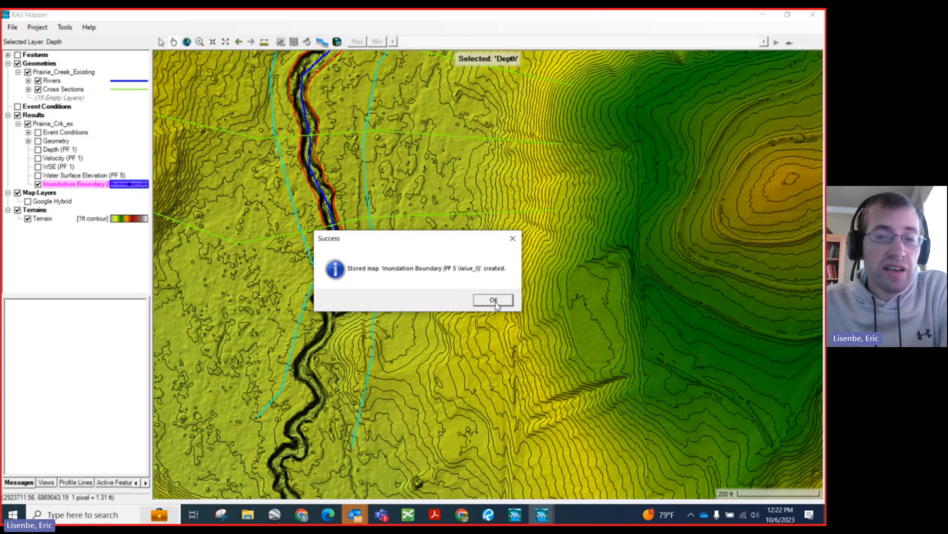
left_click(494, 300)
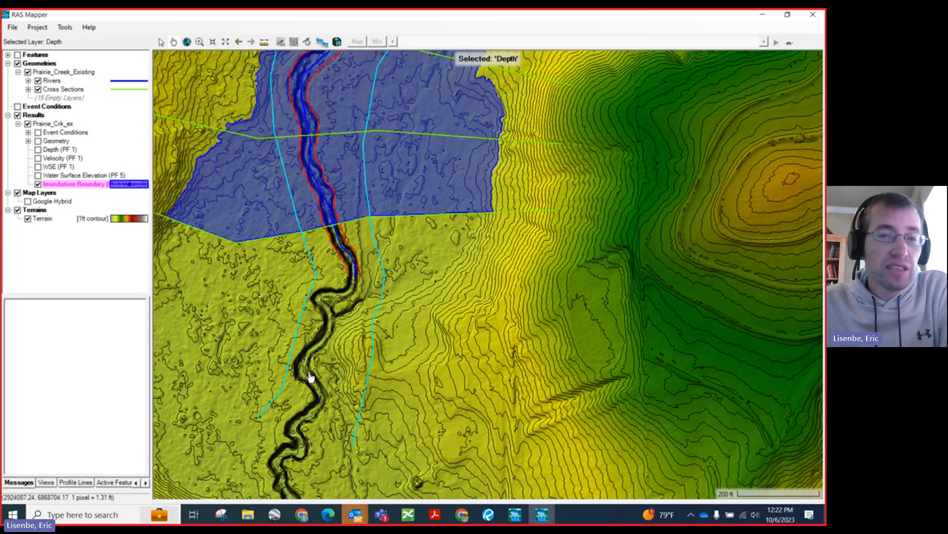
Step: Export the PF 5 Inundation Boundary features to a KML file named Prairie_Creek_Pelicans_Demo in the Prairie_Creek_Demo2 folder
scroll(311, 377, "down", 2)
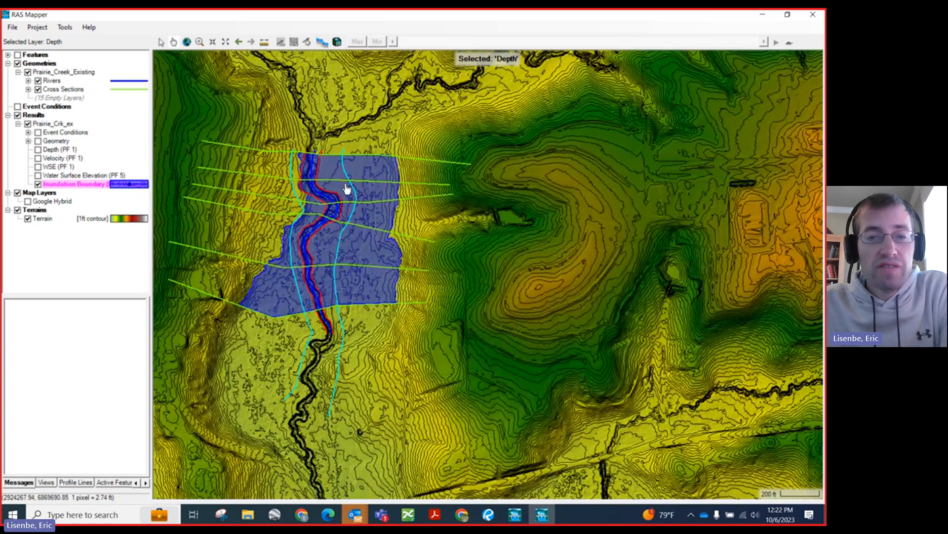
right_click(70, 185)
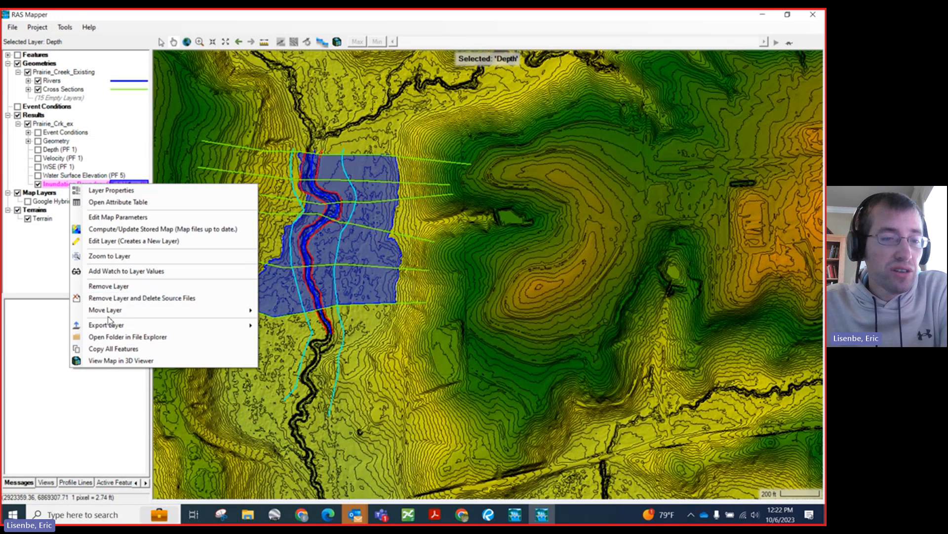
mouse_move(108, 326)
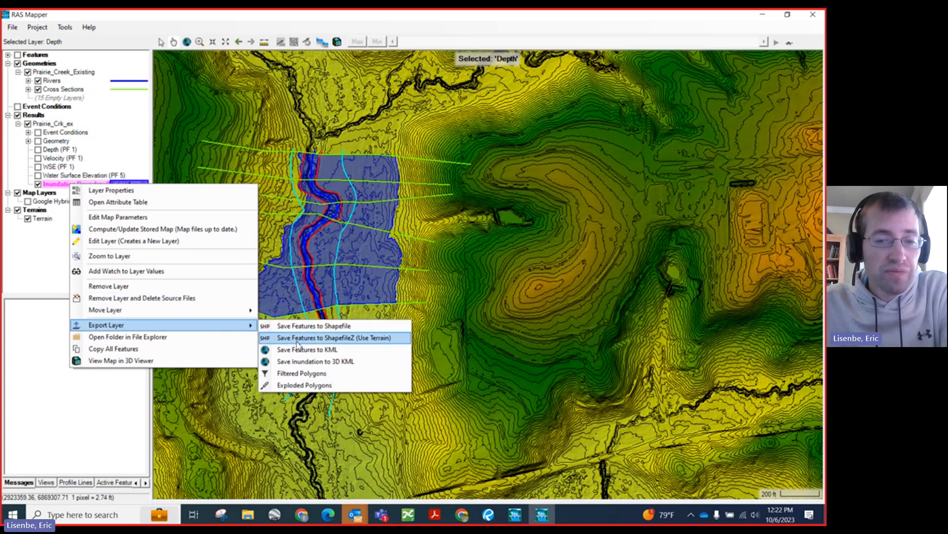
left_click(322, 350)
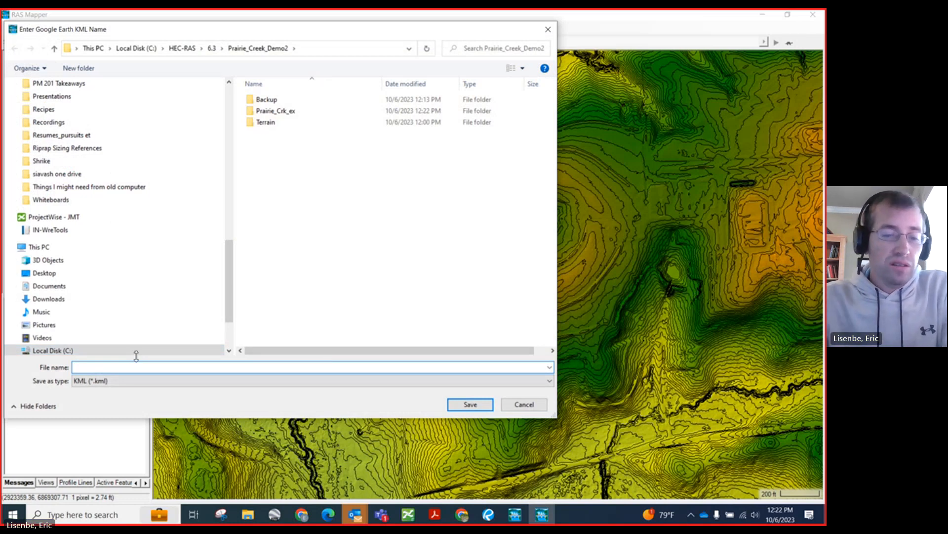
type("Prai")
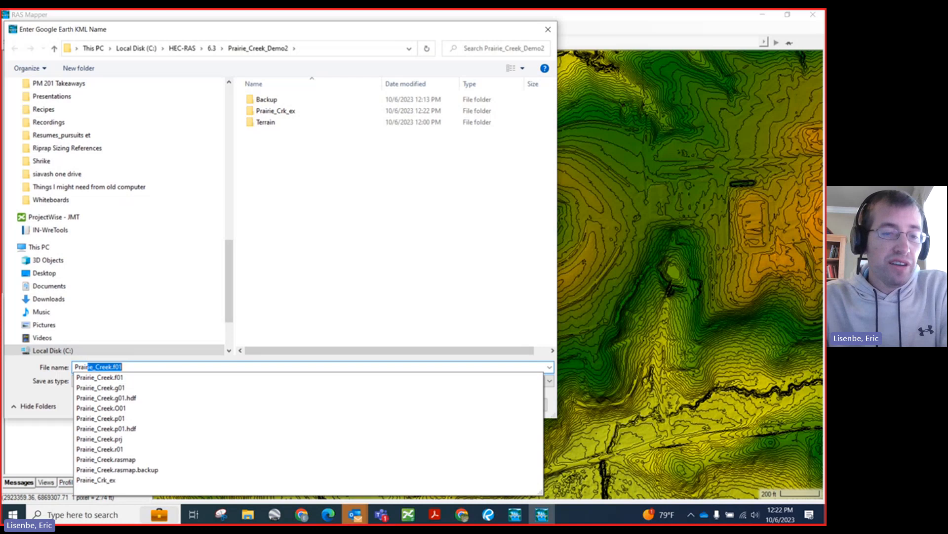
type("rie")
type("_C")
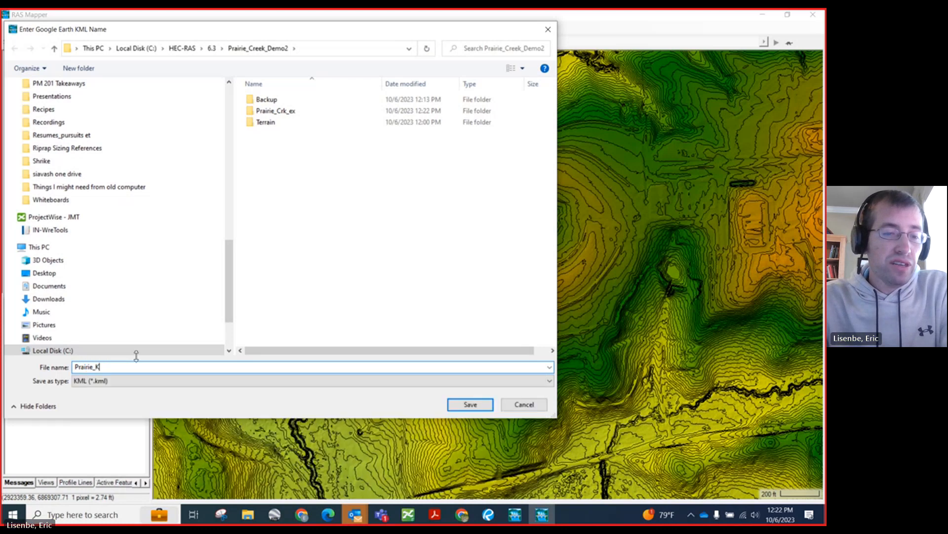
type("reek")
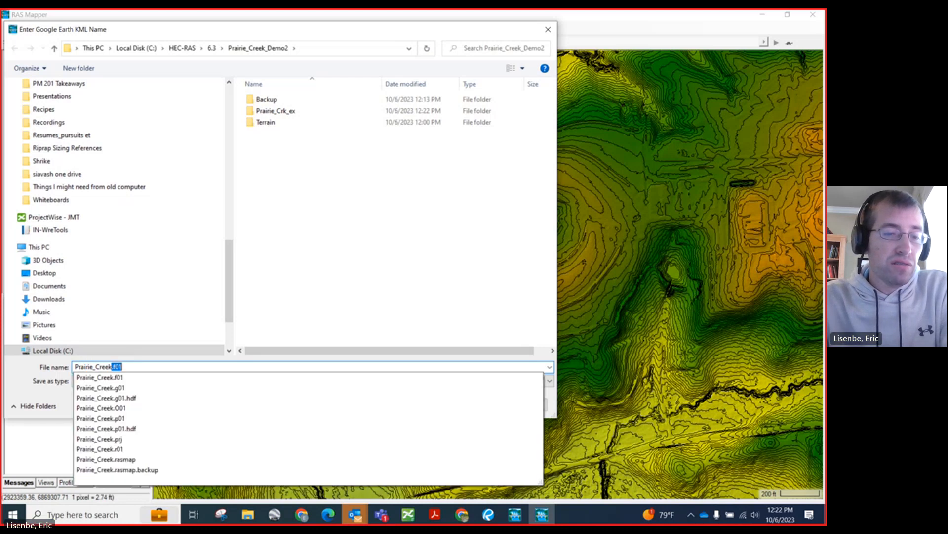
type("_Pe")
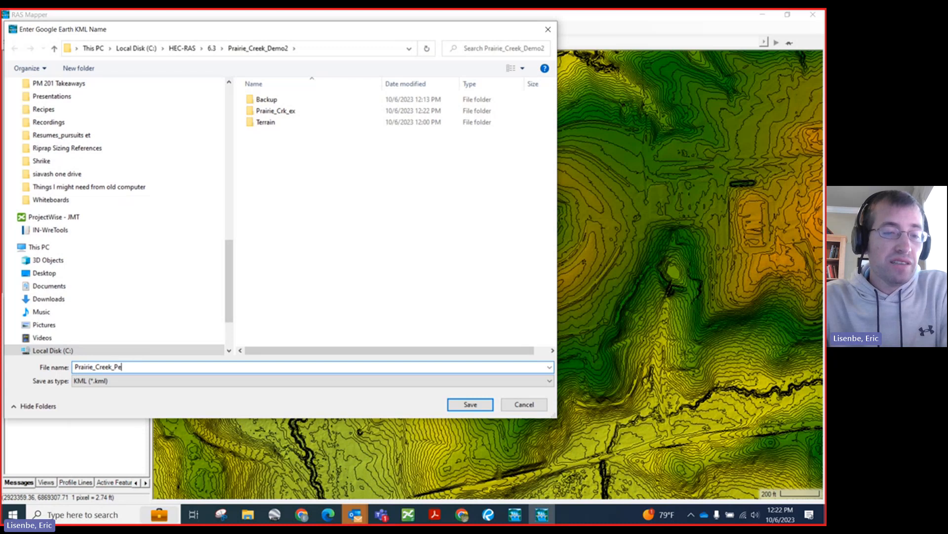
type("licans_Demo")
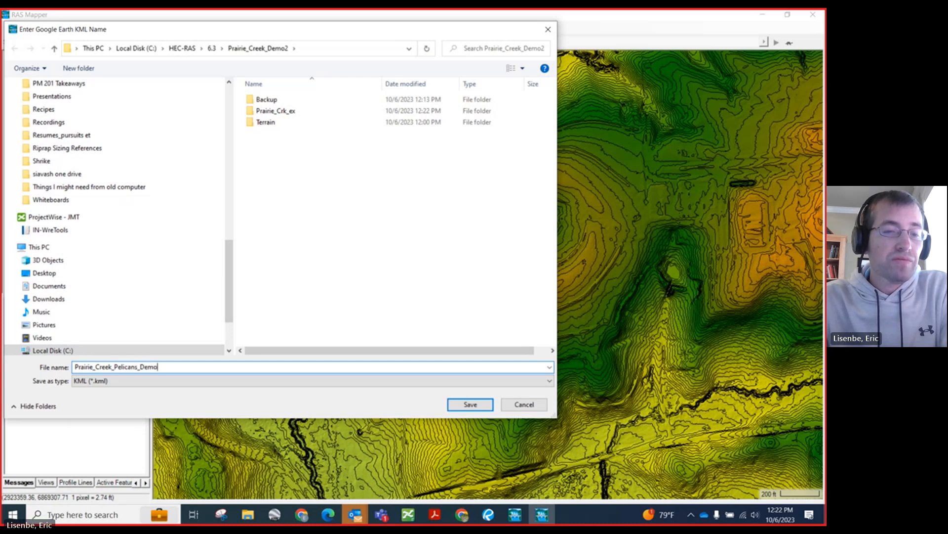
key("Return")
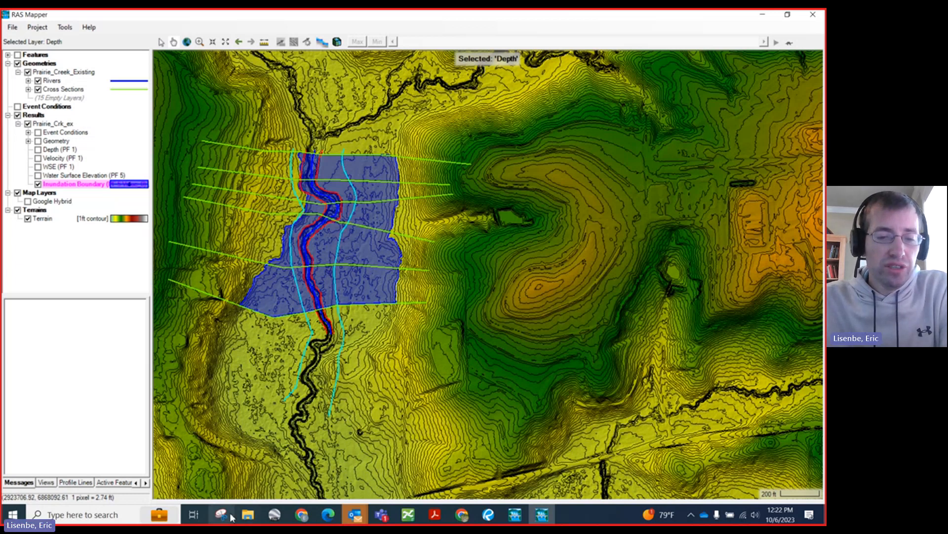
Step: Switch to File Explorer and browse to the HEC-RAS 6.3 folder on Local Disk (C:)
mouse_move(247, 514)
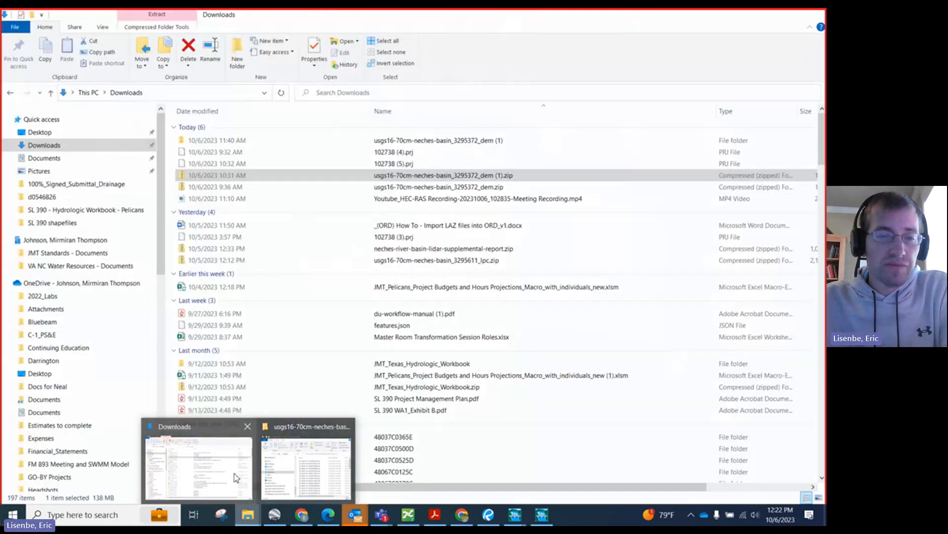
left_click(236, 478)
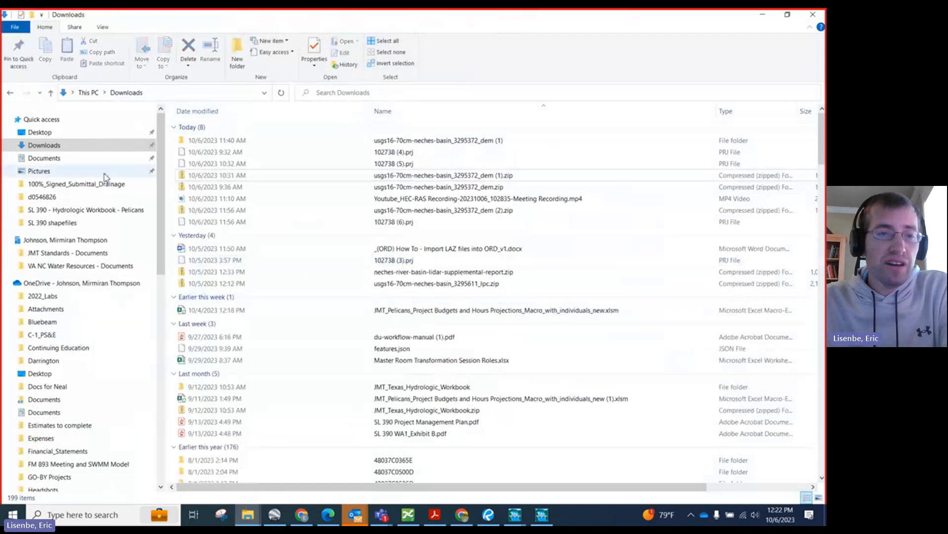
left_click(72, 132)
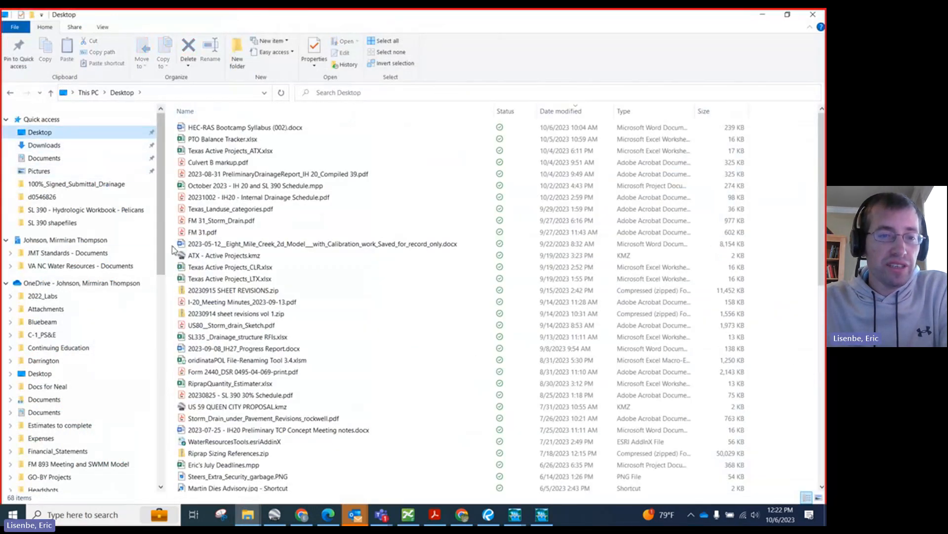
scroll(73, 245, "down", 4)
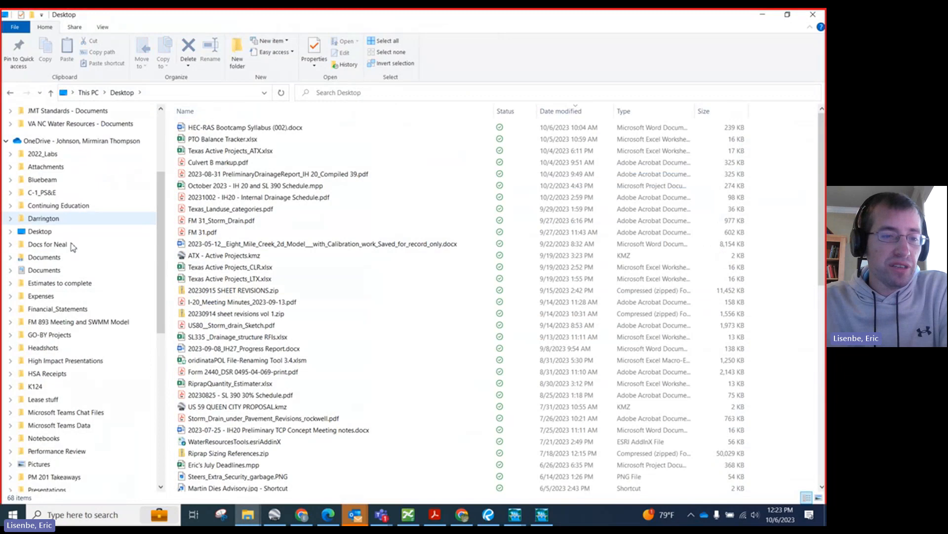
scroll(73, 246, "down", 9)
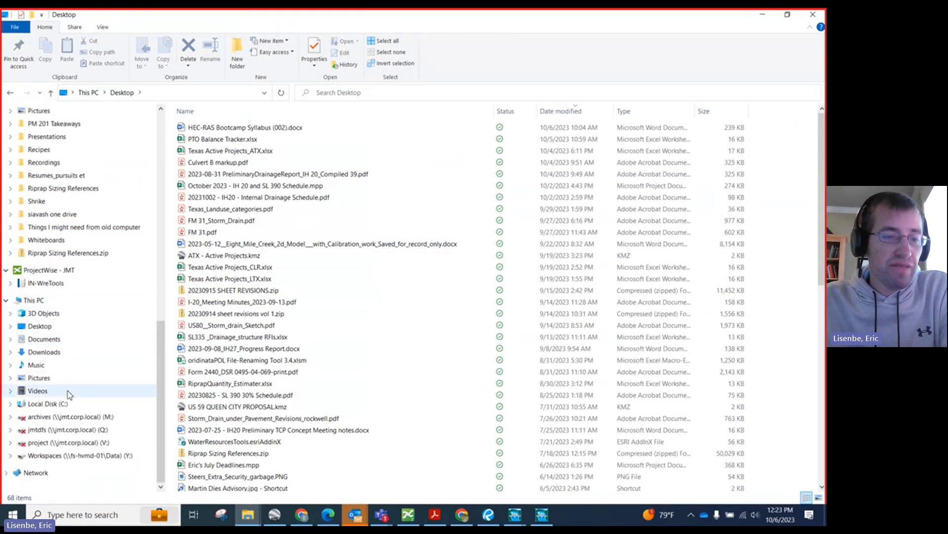
left_click(63, 403)
left_click(248, 268)
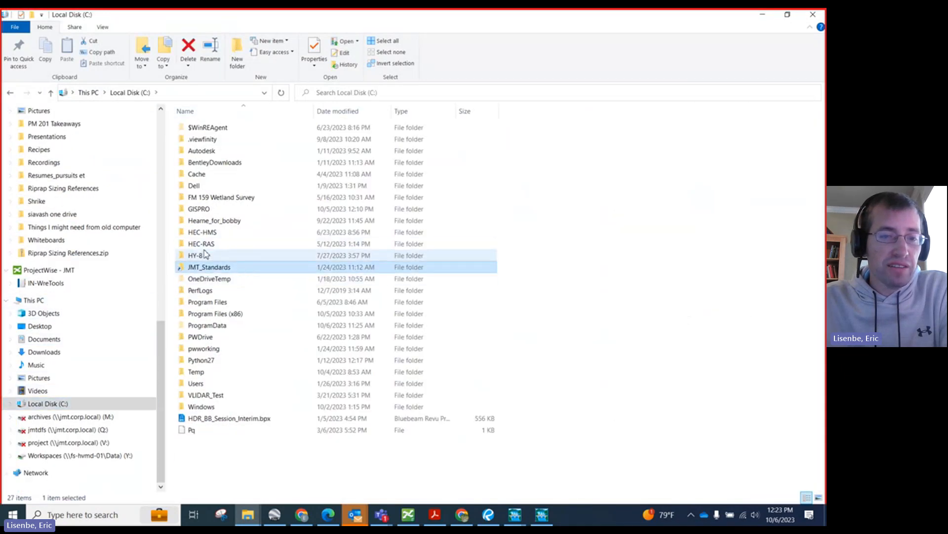
double_click(203, 244)
double_click(203, 138)
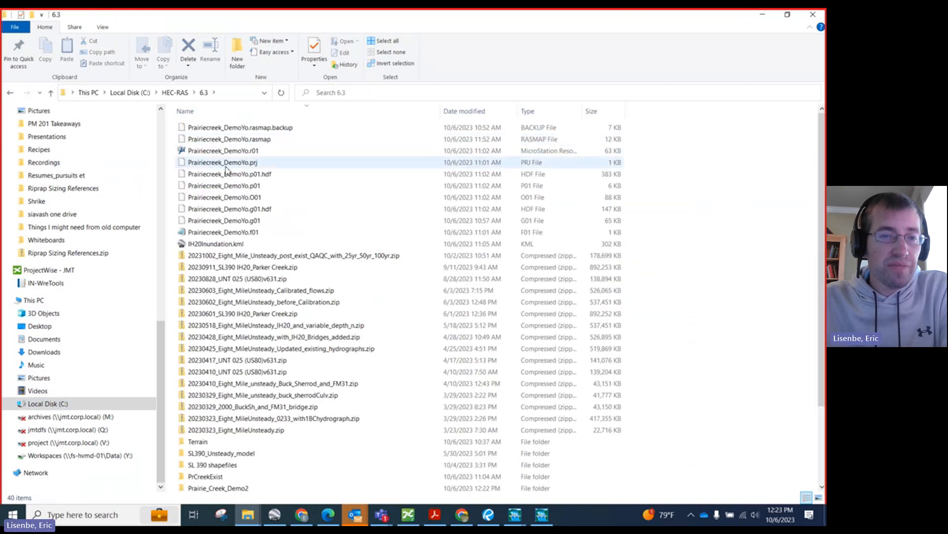
Step: Open Prairie_Creek_Pelicans_Demo.kml from the Prairie_Creek_Demo2 folder in Google Earth Pro
scroll(242, 256, "down", 3)
scroll(246, 257, "up", 3)
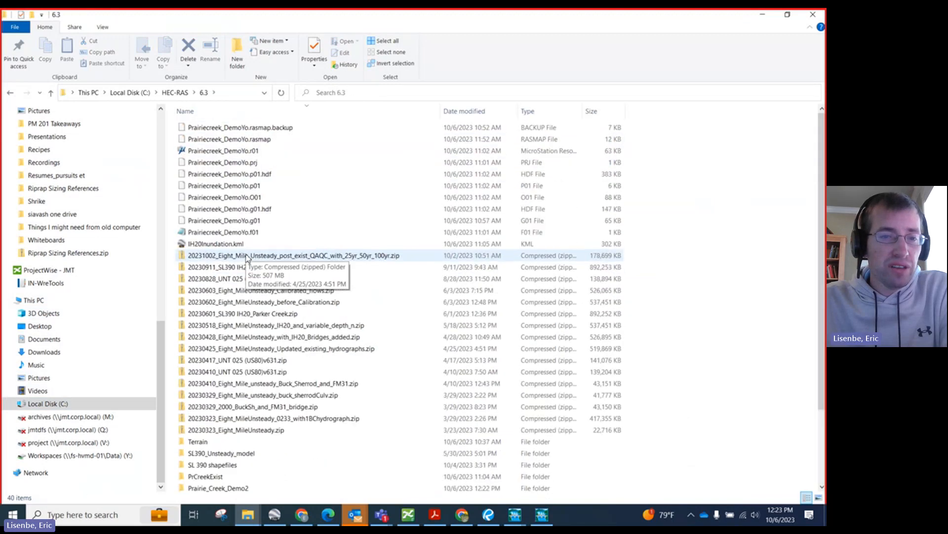
scroll(247, 257, "down", 3)
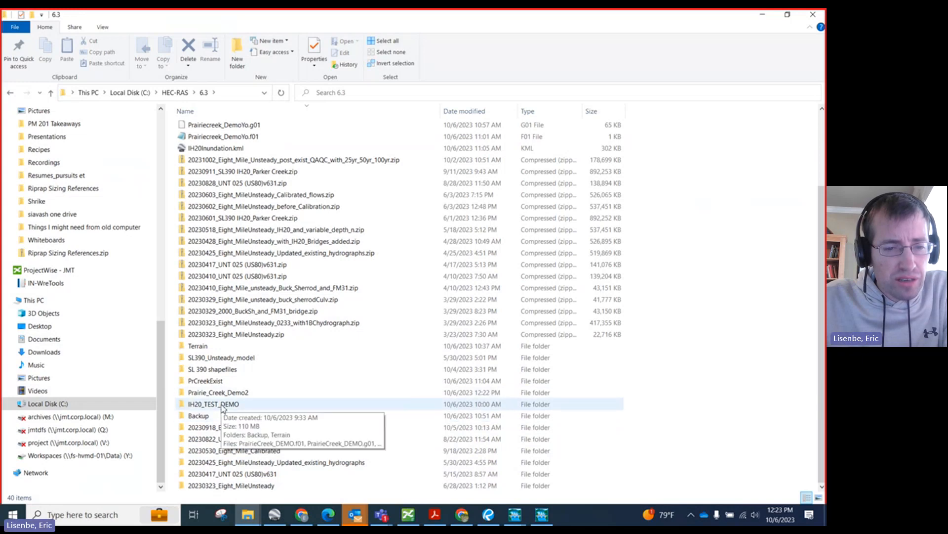
double_click(220, 392)
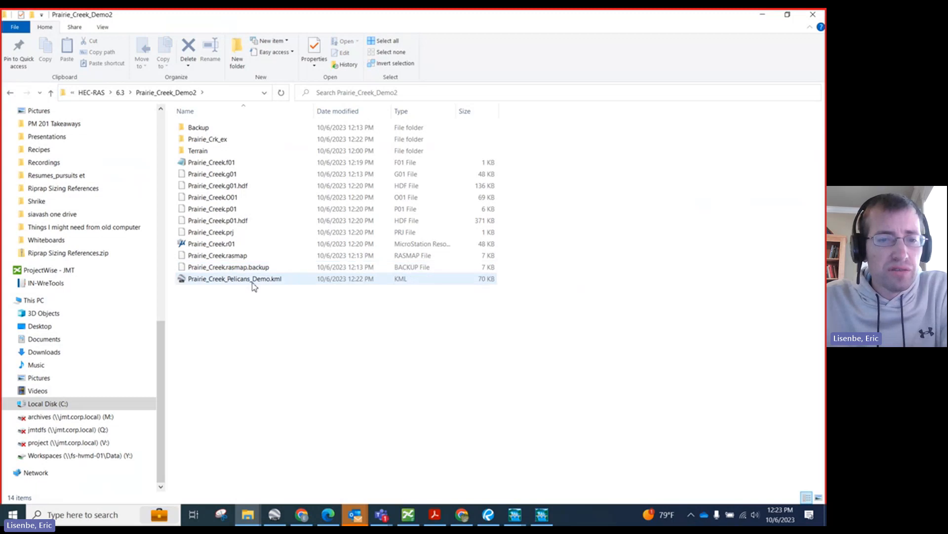
left_click(254, 286)
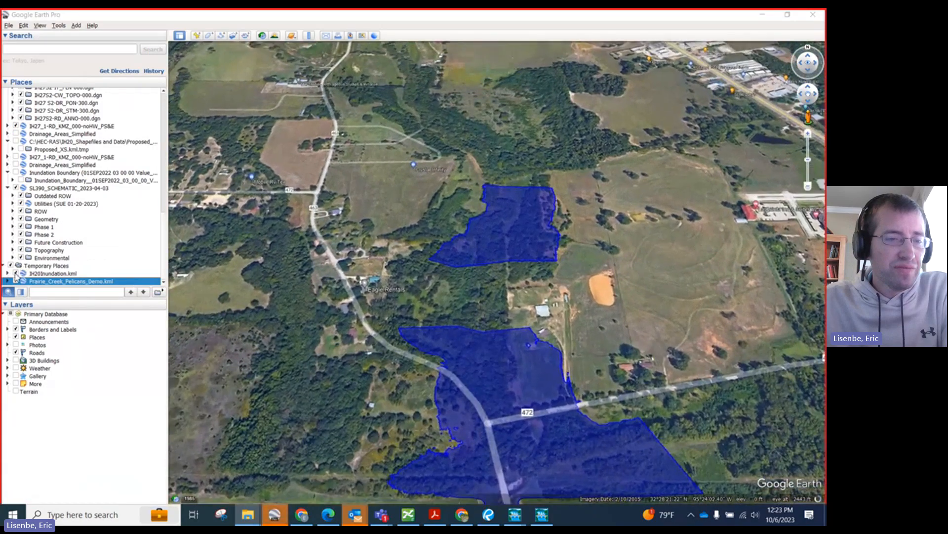
Step: Hide and show the IH20Inundation.kml overlay to compare its extent with the Prairie_Creek_Pelicans_Demo.kml inundation boundary
left_click(15, 274)
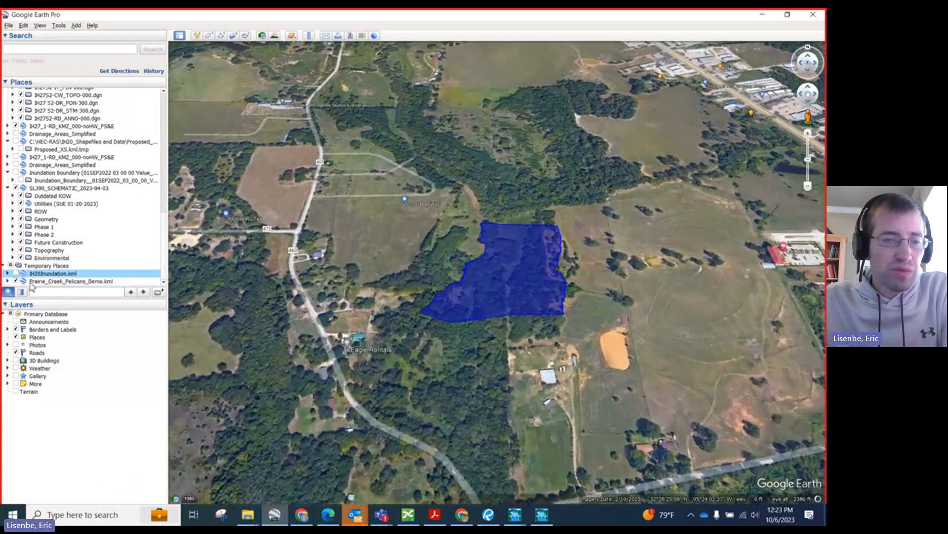
left_click(16, 274)
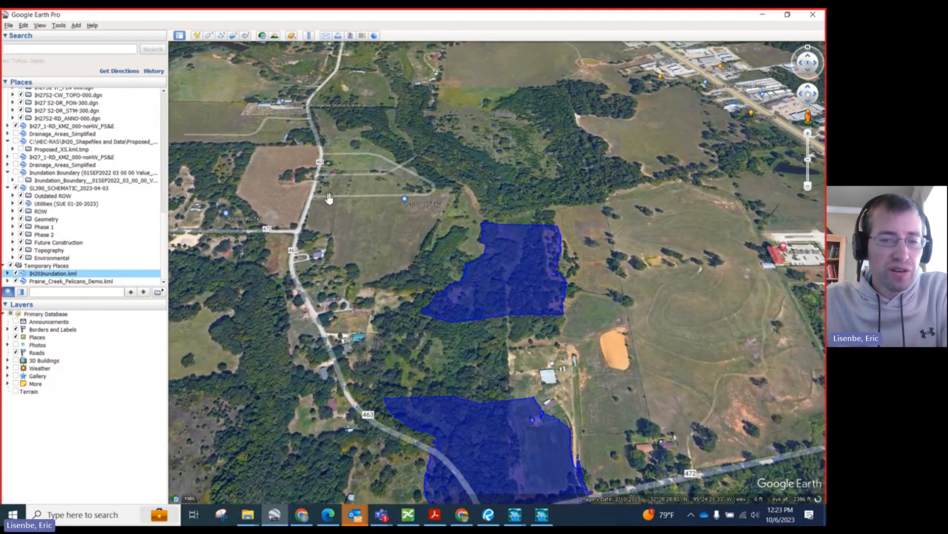
scroll(344, 198, "down", 4)
scroll(329, 347, "up", 4)
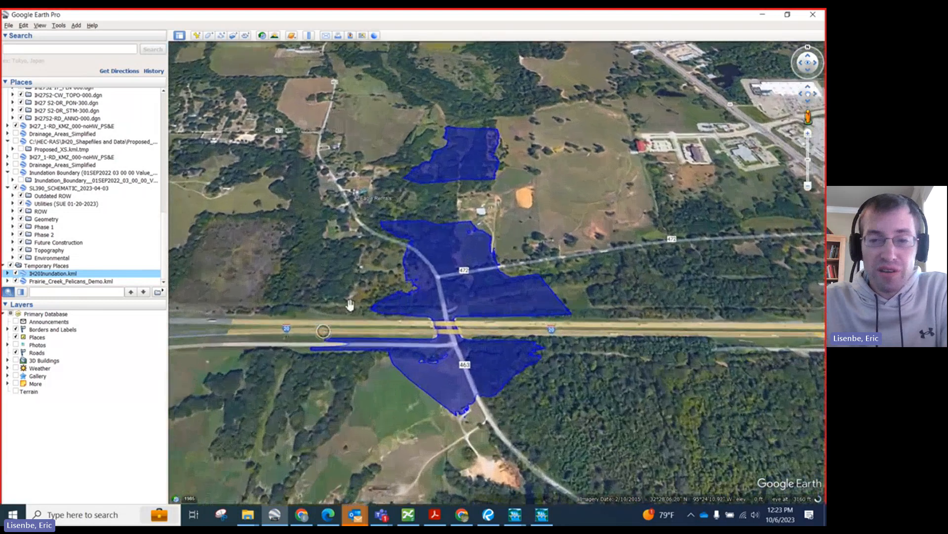
Step: Hide the IH20Inundation.kml overlay and toggle Prairie_Creek_Pelicans_Demo.kml off and back on
left_click(16, 273)
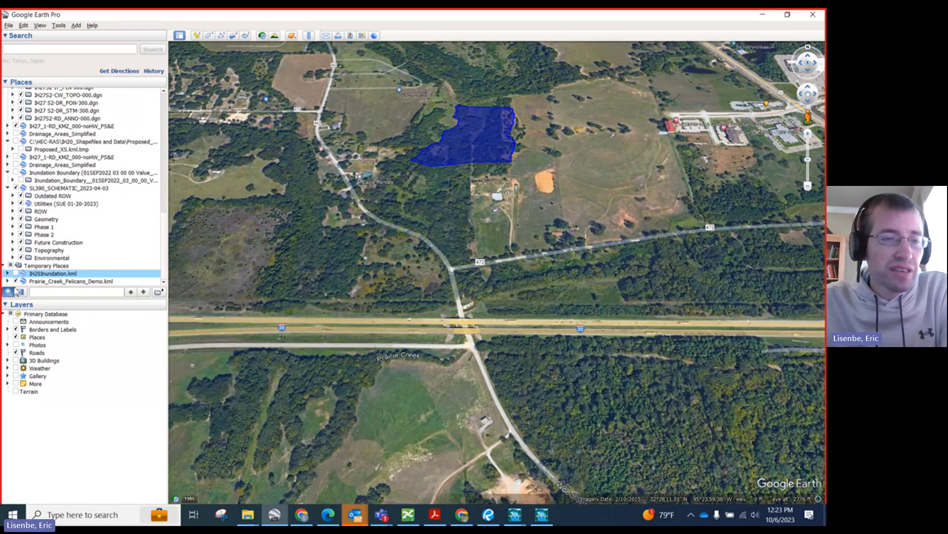
left_click(16, 281)
left_click(17, 281)
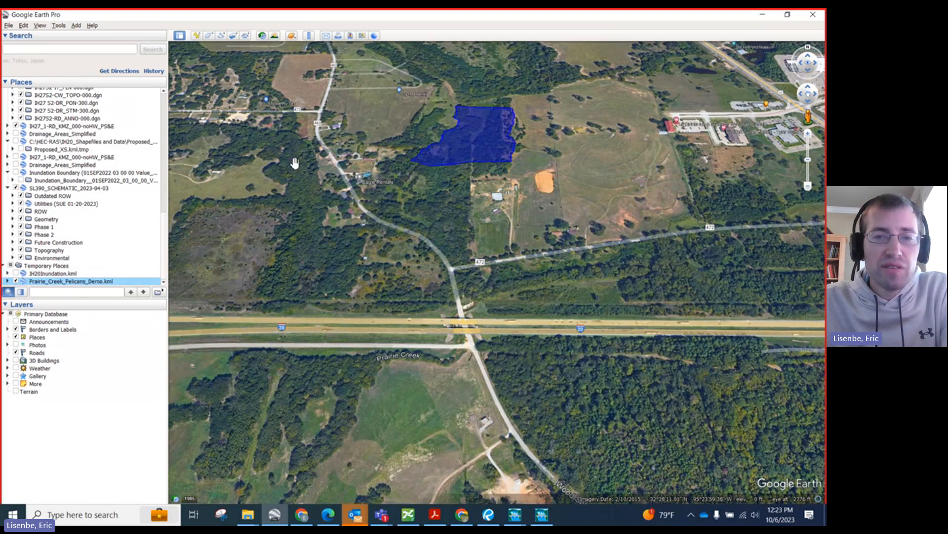
Step: Inspect the Prairie_Creek_Pelicans_Demo.kml inundation boundary up close against the imagery, toggling its visibility, and check the options available for it
double_click(414, 104)
left_click_drag(567, 141, 364, 127)
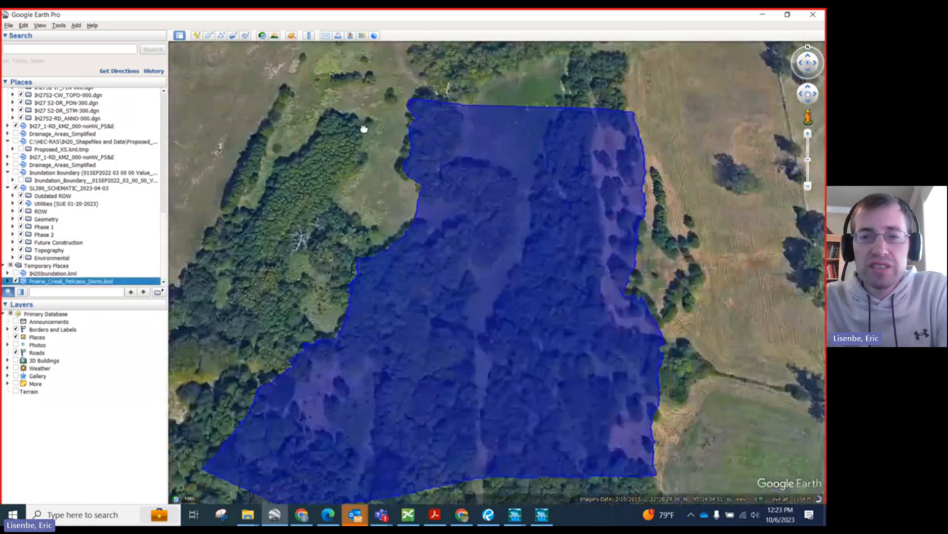
scroll(358, 119, "down", 3)
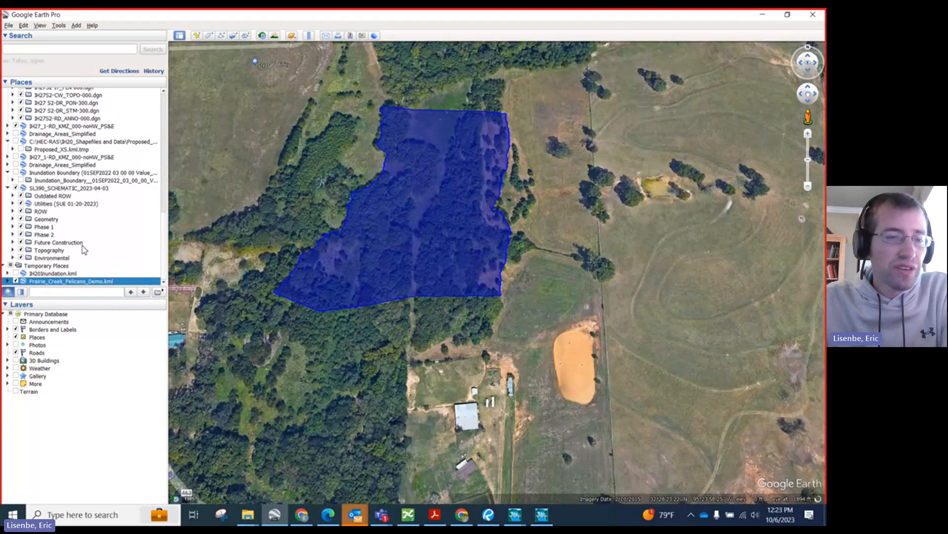
left_click(15, 281)
left_click(16, 282)
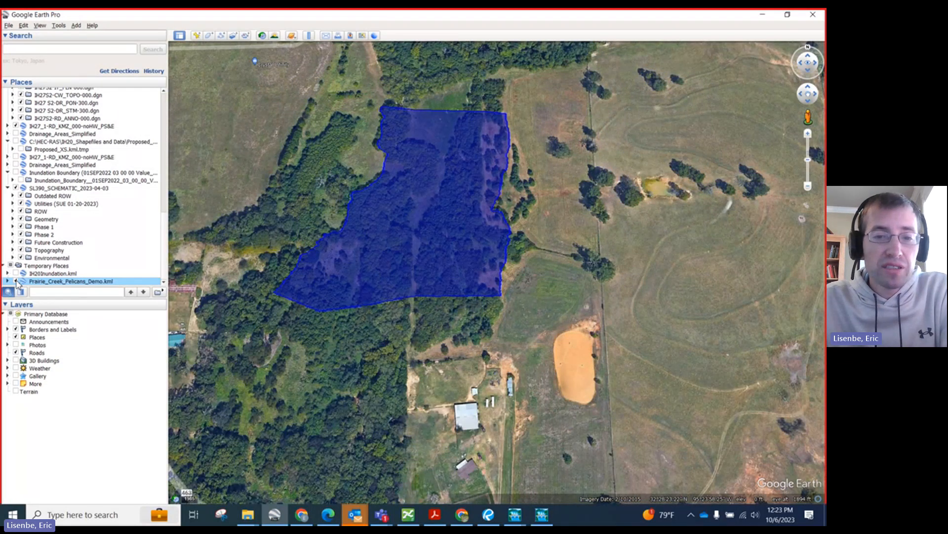
scroll(348, 253, "down", 2)
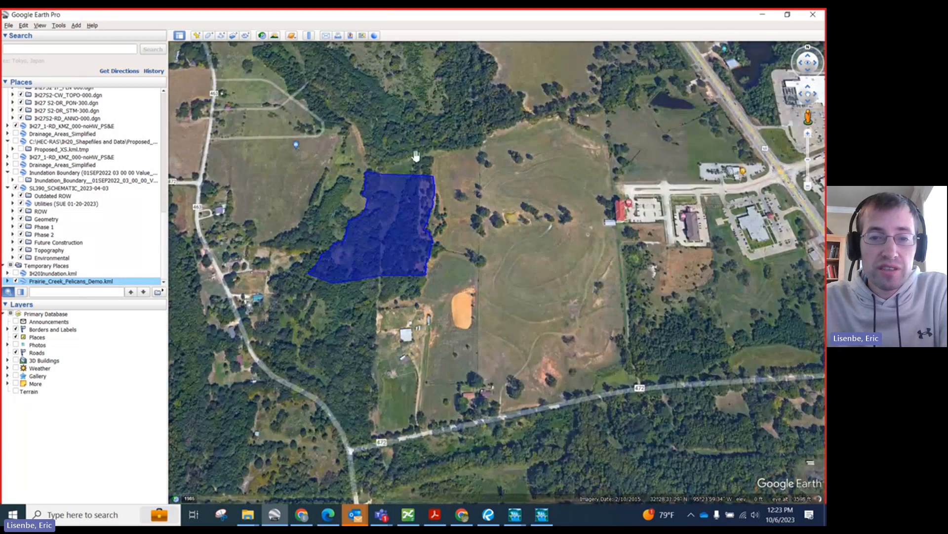
right_click(44, 285)
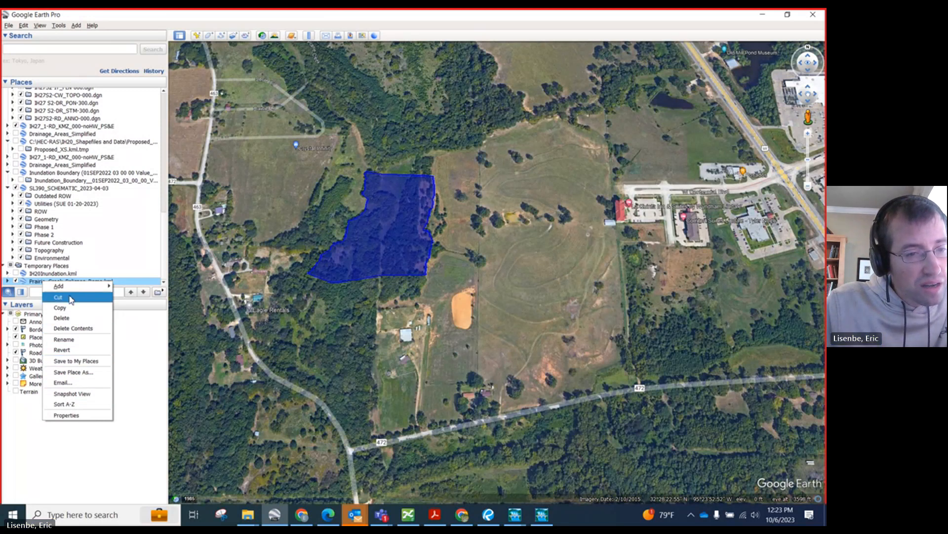
left_click(7, 283)
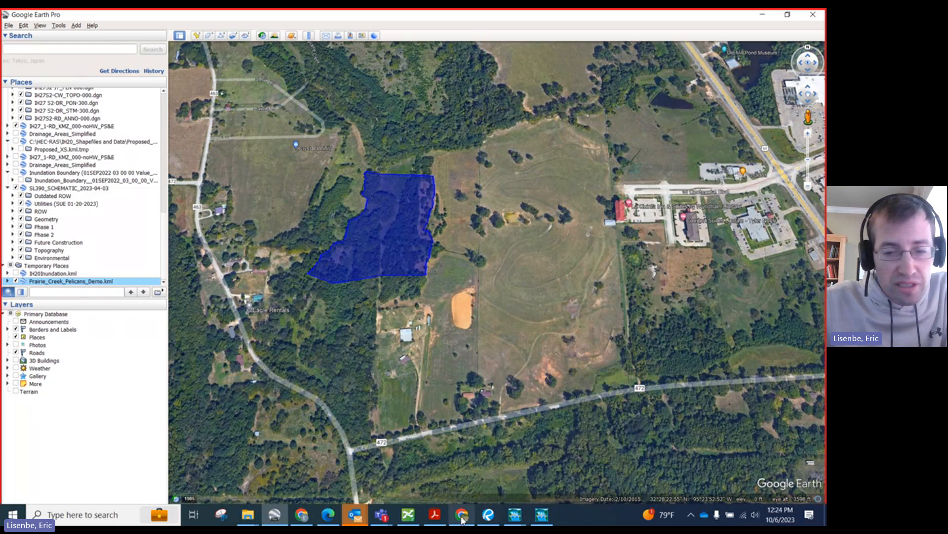
Step: Switch to RAS Mapper and review the options available for the Inundation Boundary results layer
left_click(542, 515)
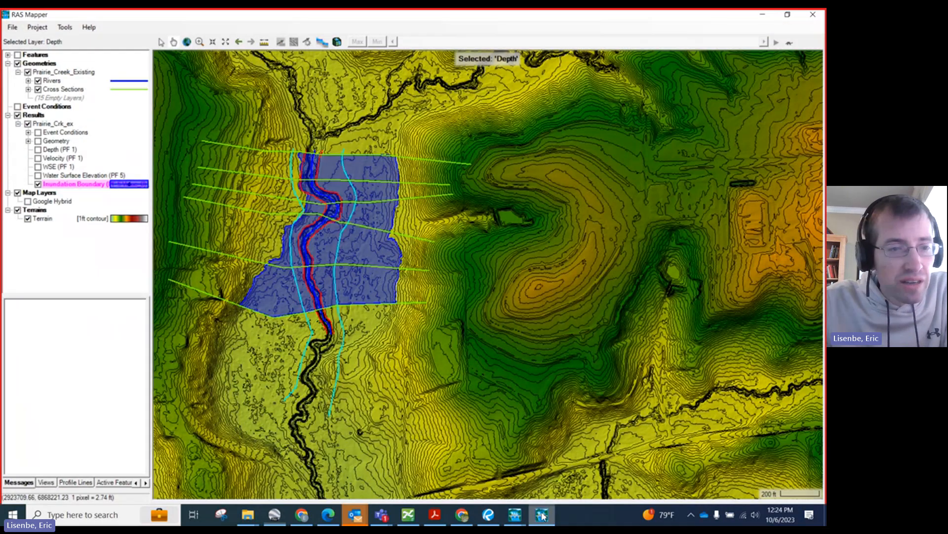
right_click(63, 183)
mouse_move(107, 326)
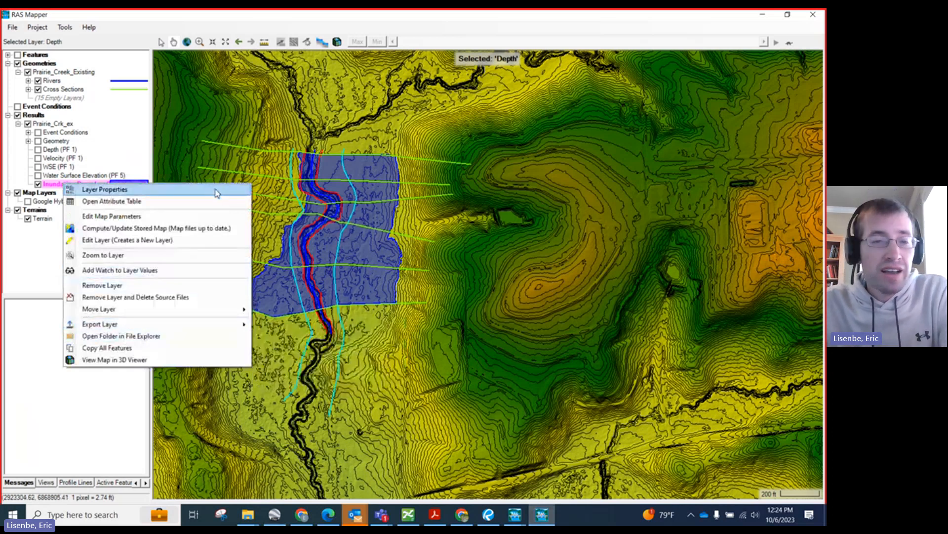
left_click(278, 18)
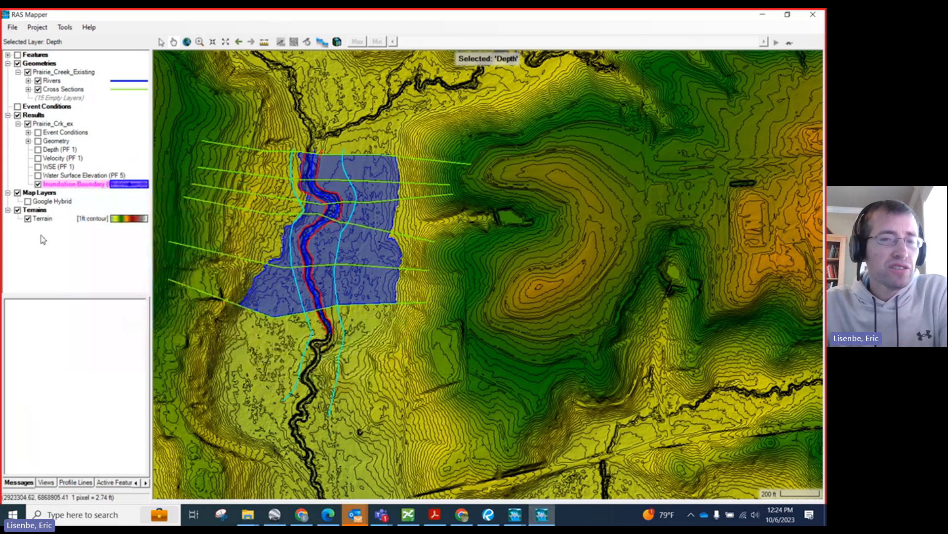
scroll(368, 248, "down", 2)
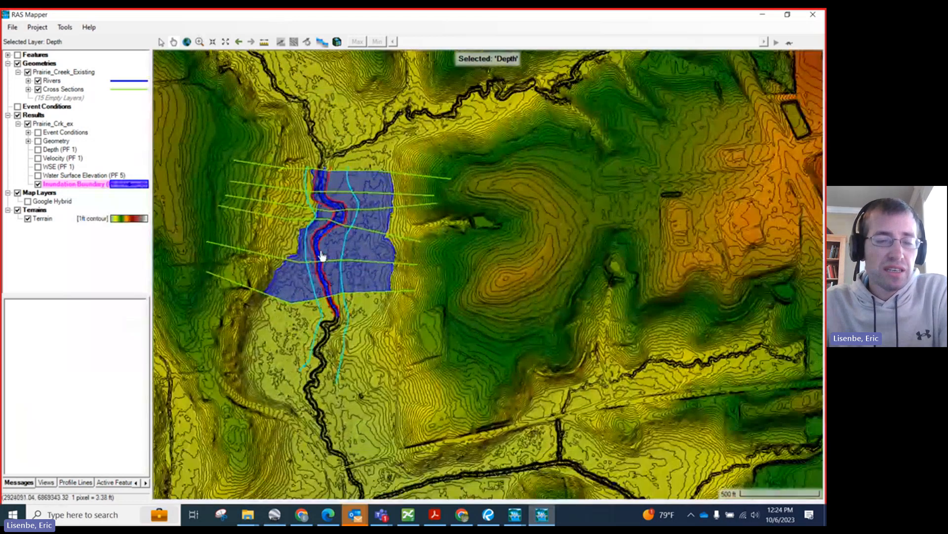
scroll(324, 251, "down", 1)
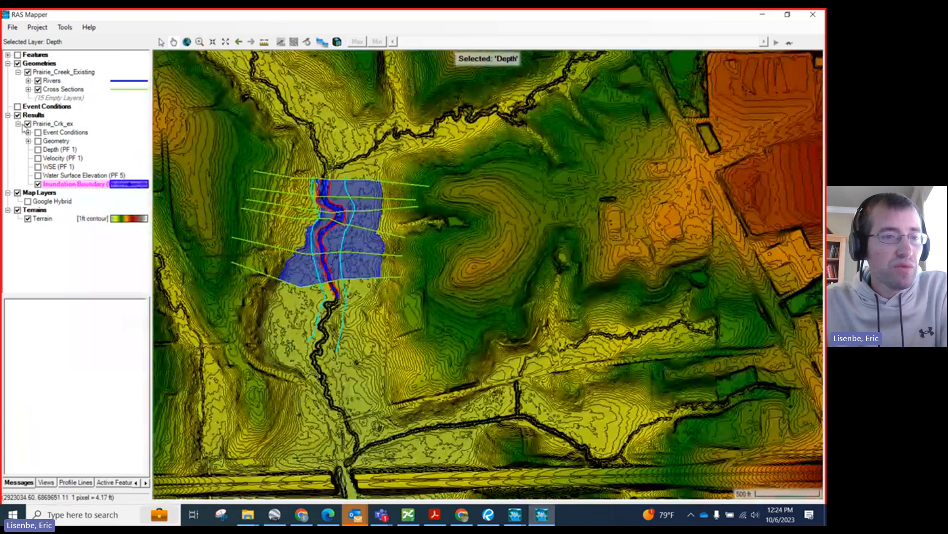
Step: Expand the Cross Sections and Rivers layers and check the options for the Prairie_Creek_Existing geometry and its Rivers layer
left_click(28, 89)
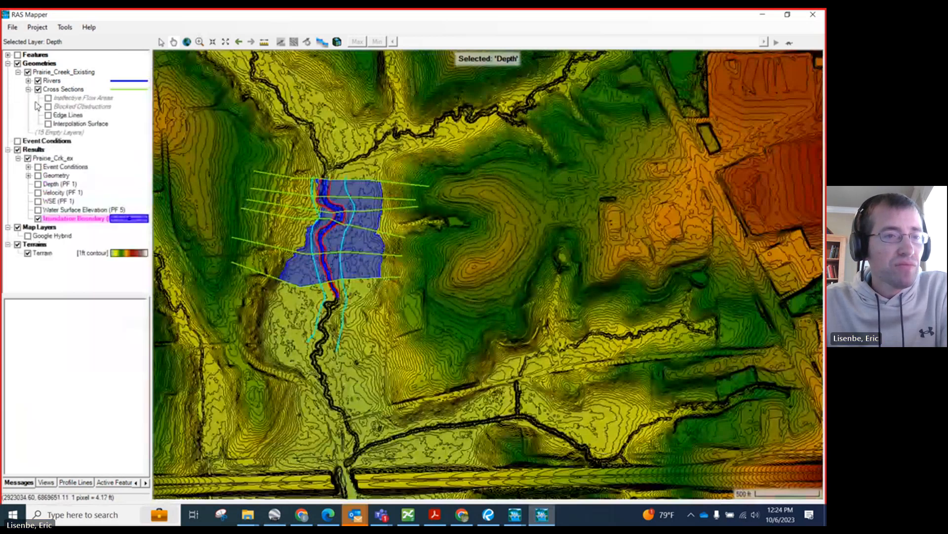
left_click(28, 81)
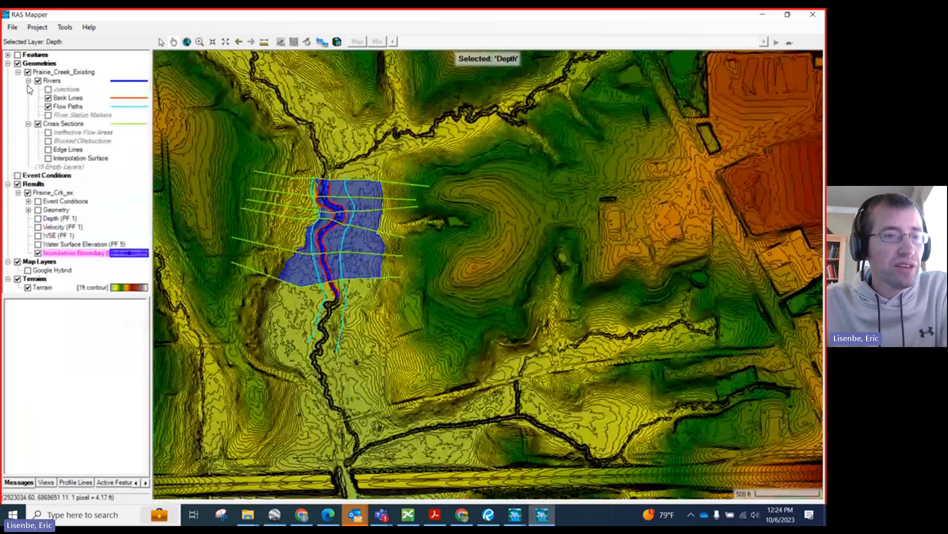
left_click(67, 124)
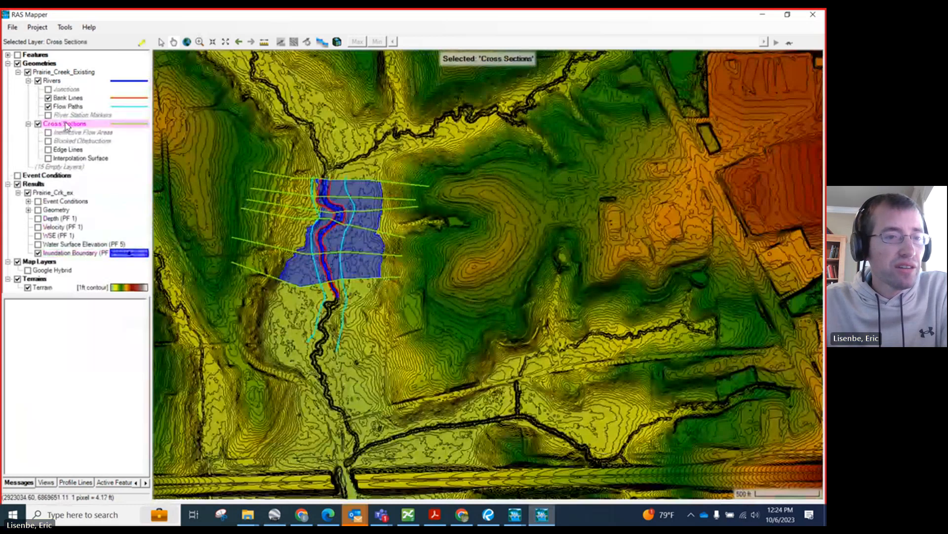
right_click(50, 73)
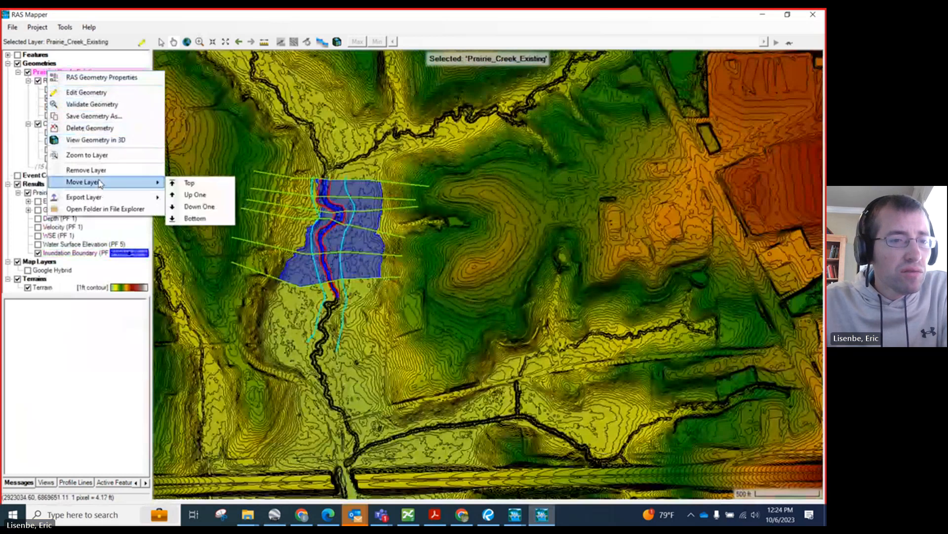
left_click(9, 134)
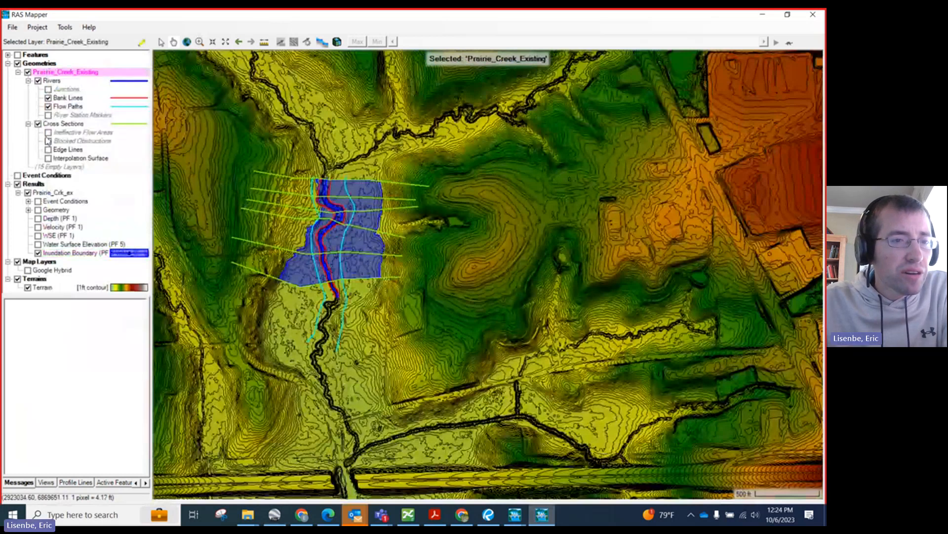
right_click(63, 82)
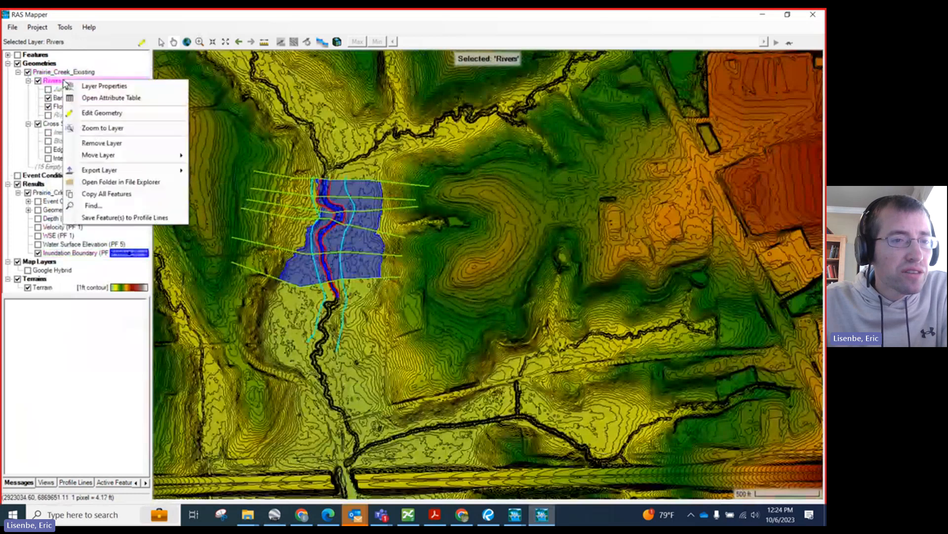
left_click(24, 132)
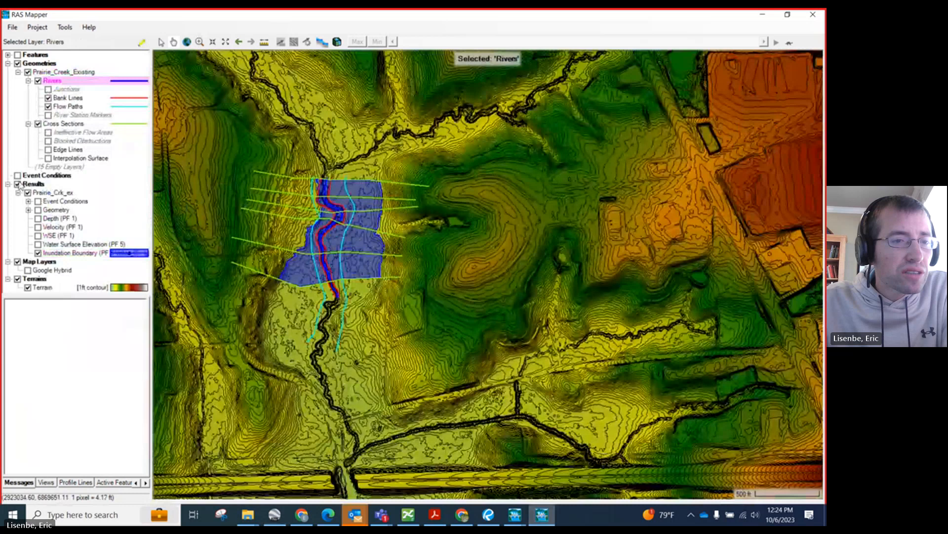
Step: Turn on the River Station Markers and Junctions layers under Rivers in the Prairie_Creek_Existing geometry
left_click(64, 124)
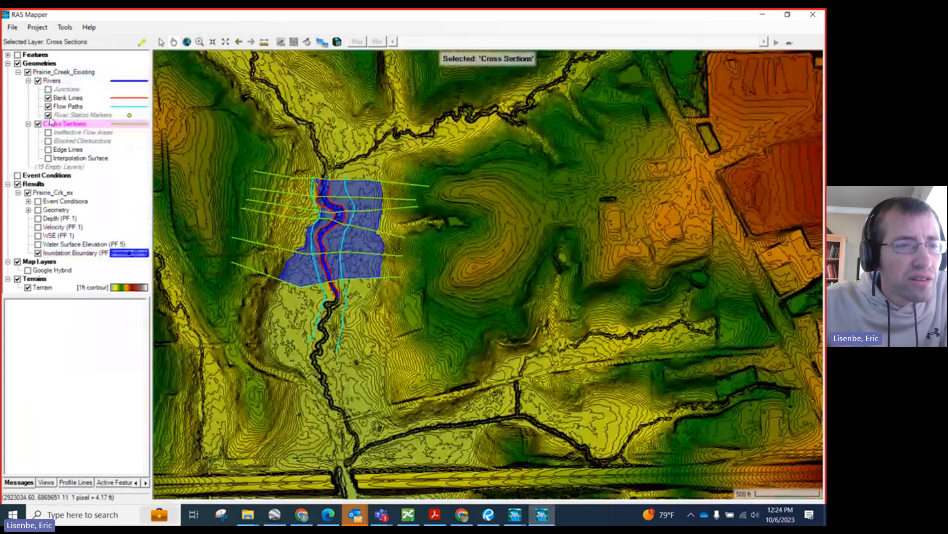
left_click(48, 89)
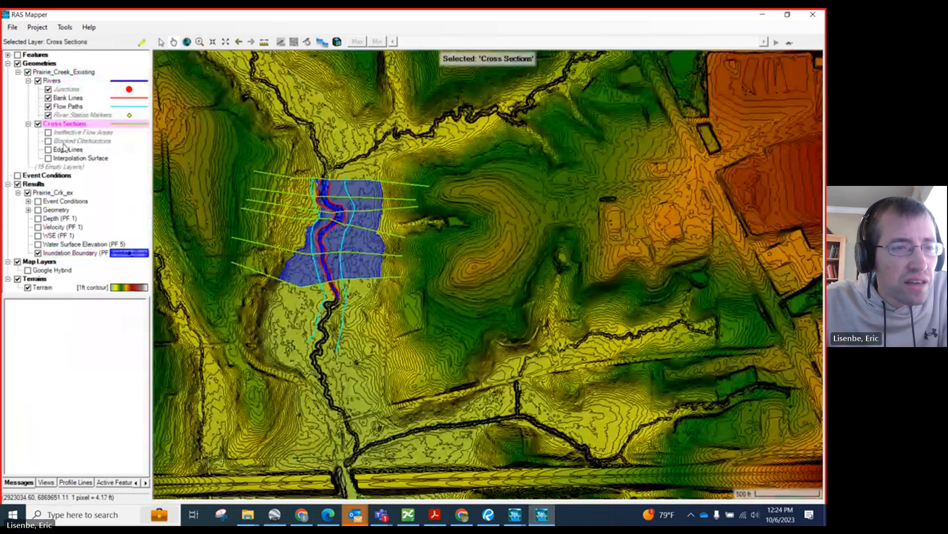
right_click(39, 72)
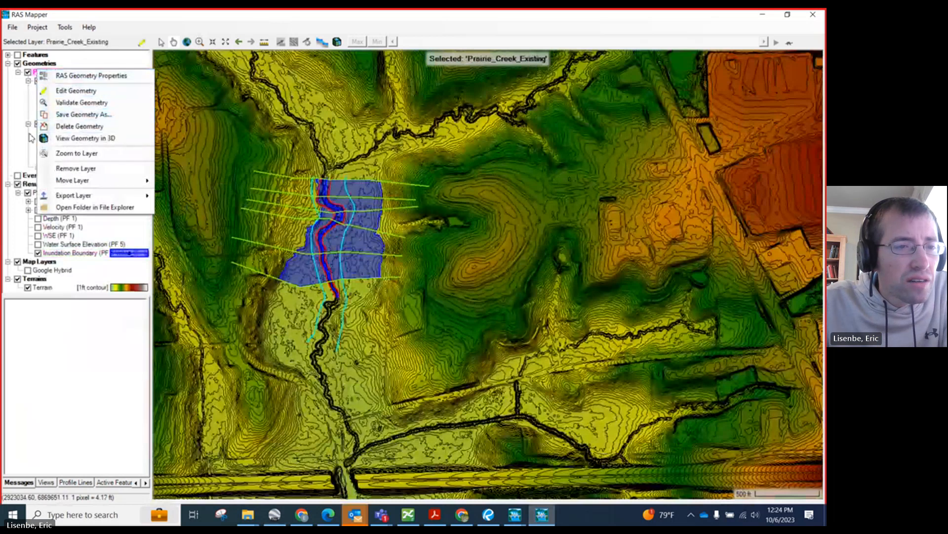
left_click(22, 125)
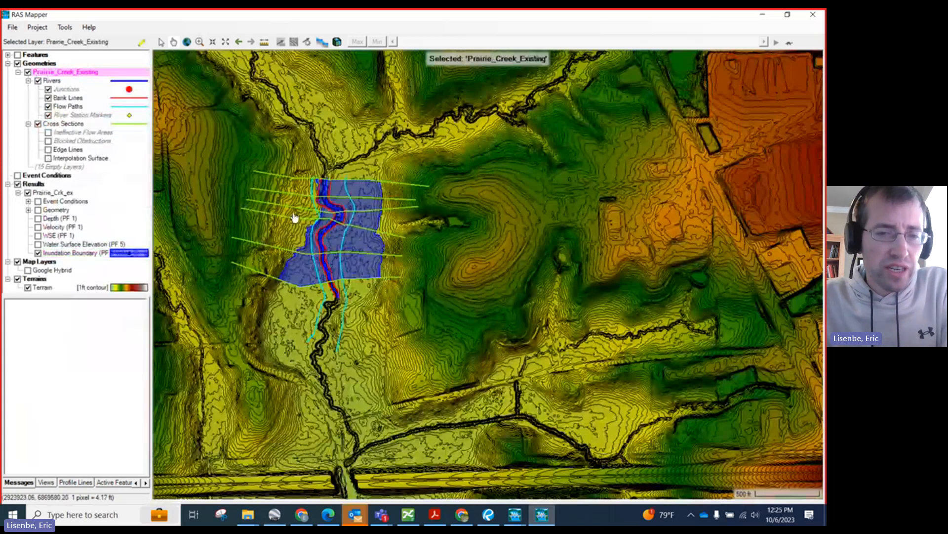
Step: Review the options for the Cross Sections layer, including Generate Layers, and those for the Rivers layer
left_click(52, 124)
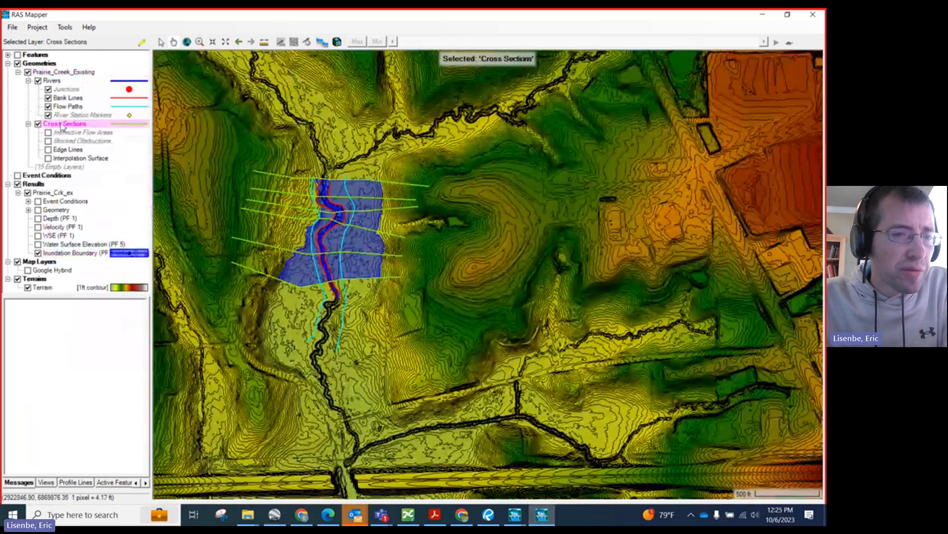
right_click(61, 124)
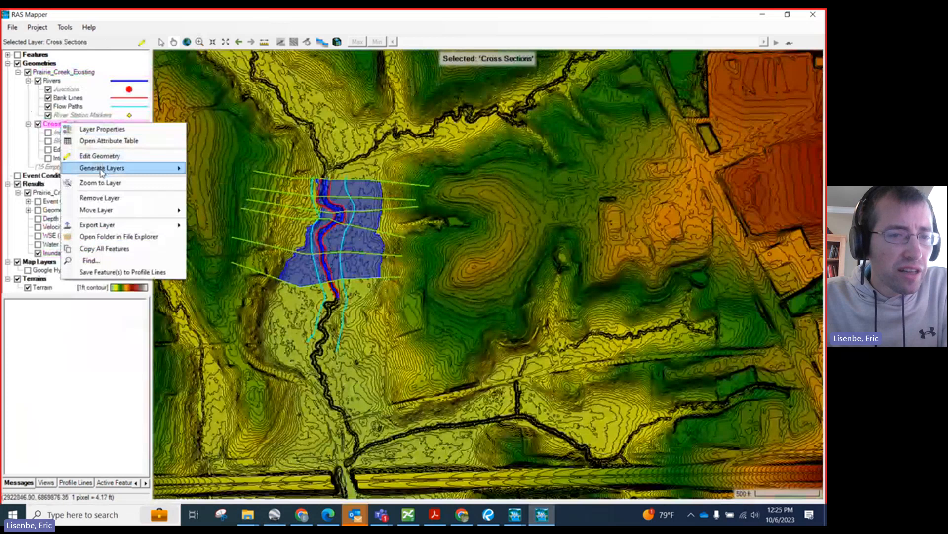
mouse_move(102, 170)
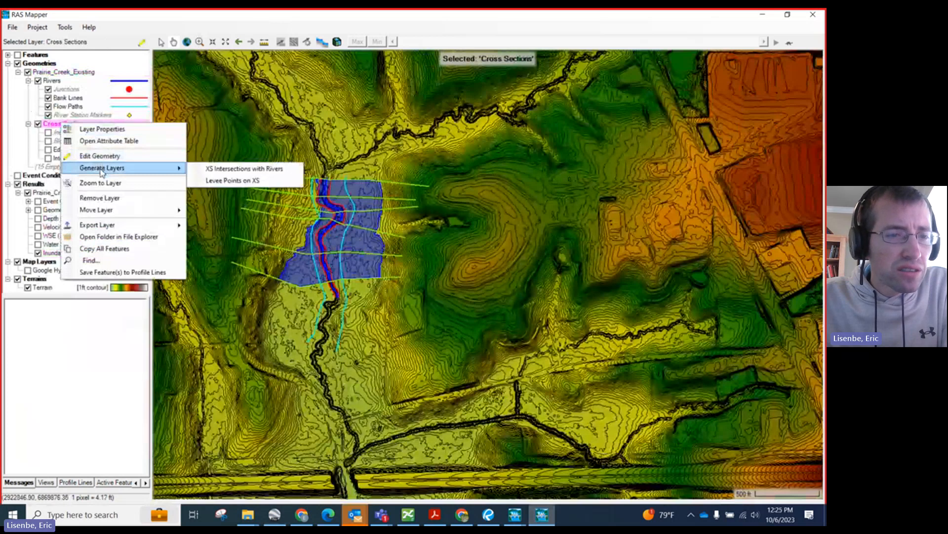
left_click(29, 148)
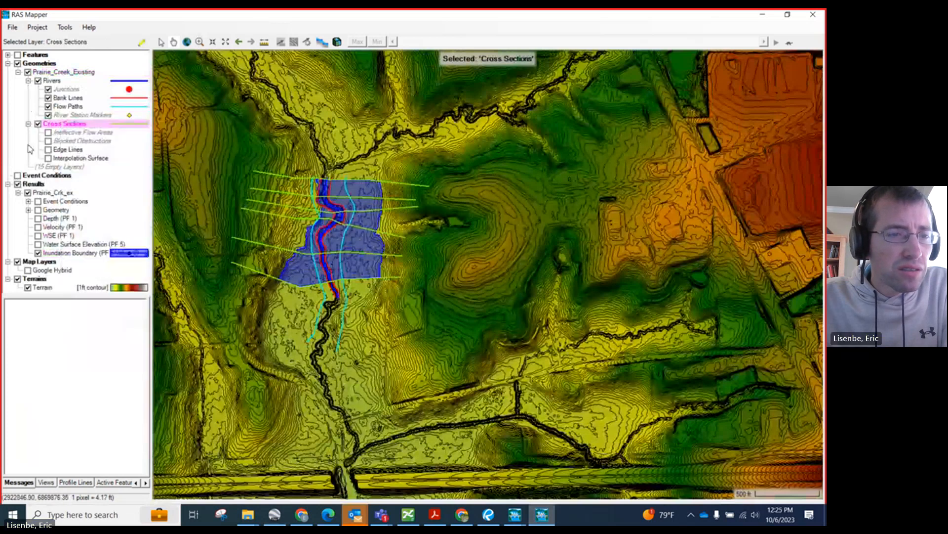
right_click(58, 81)
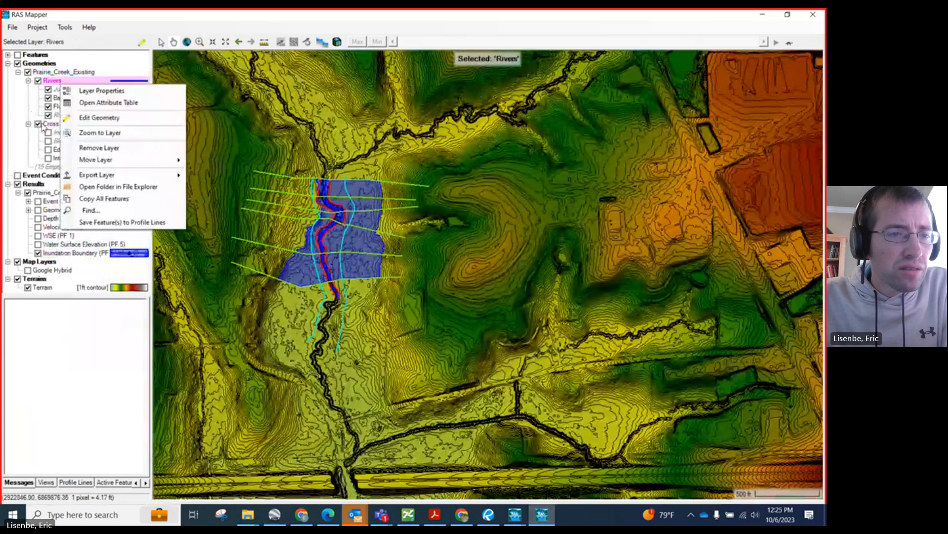
left_click(29, 150)
right_click(43, 66)
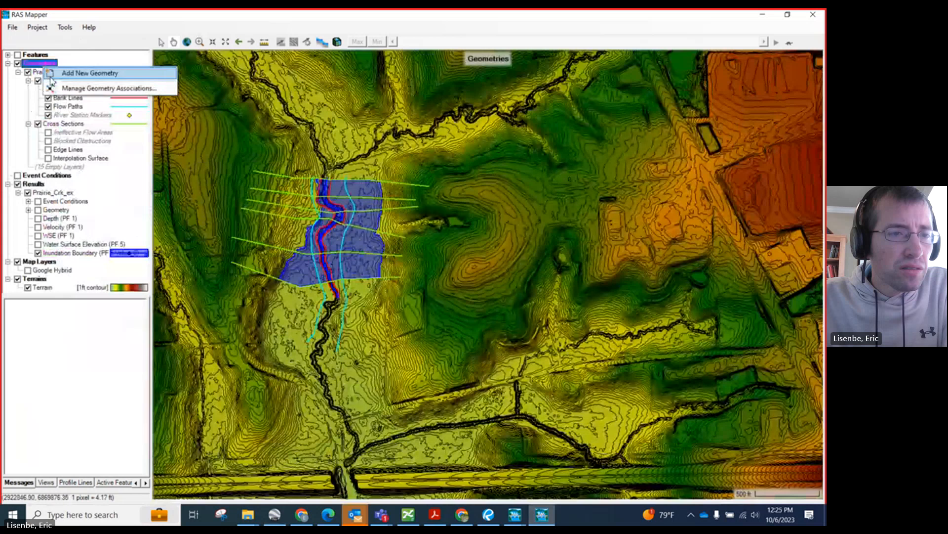
left_click(86, 79)
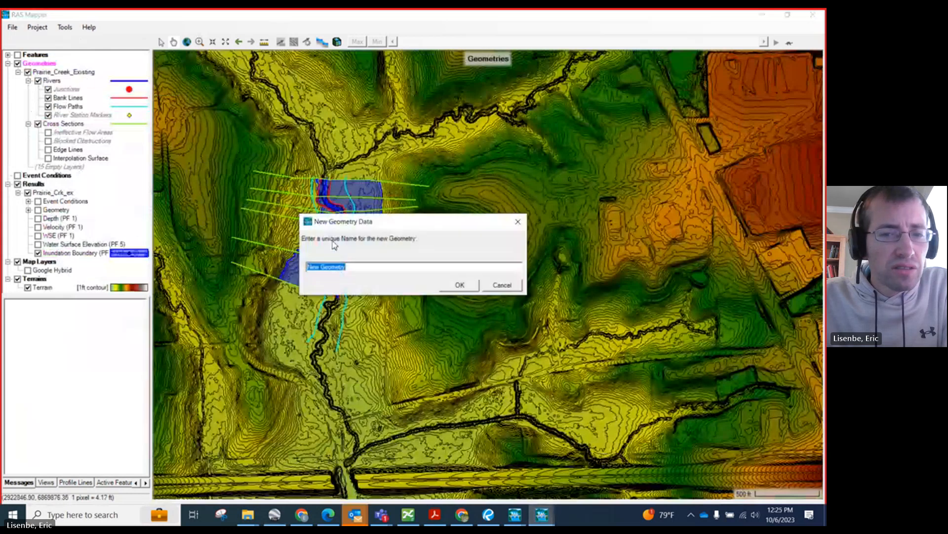
left_click(498, 290)
Step: Look through the options of the Prairie_Creek_Existing geometry once more
right_click(69, 64)
right_click(63, 74)
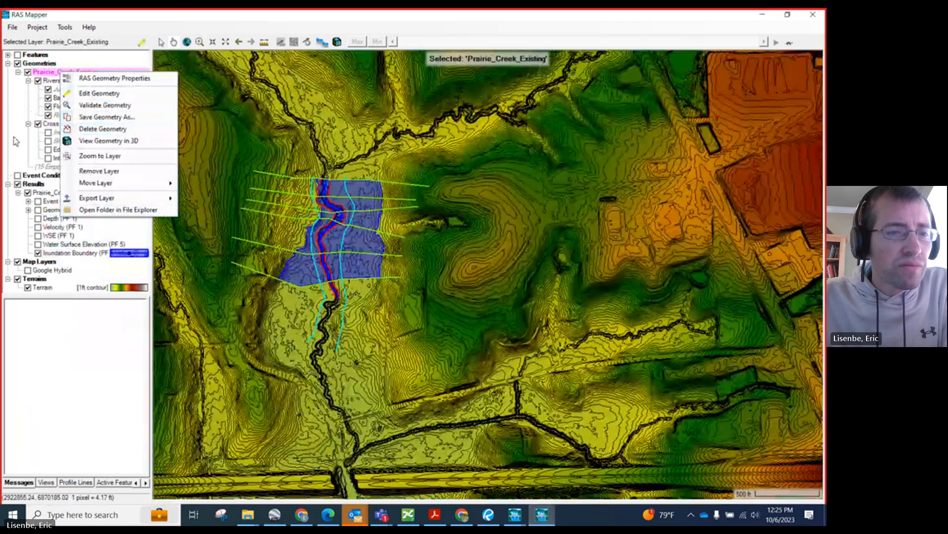
left_click(25, 96)
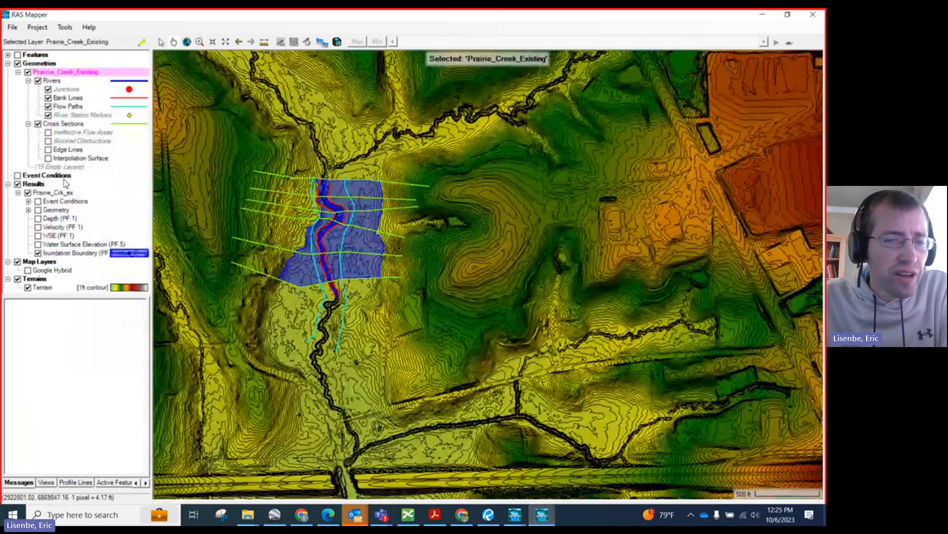
Step: Restore RAS Mapper to a smaller window and switch to the main HEC-RAS 6.3 project window
left_click(788, 14)
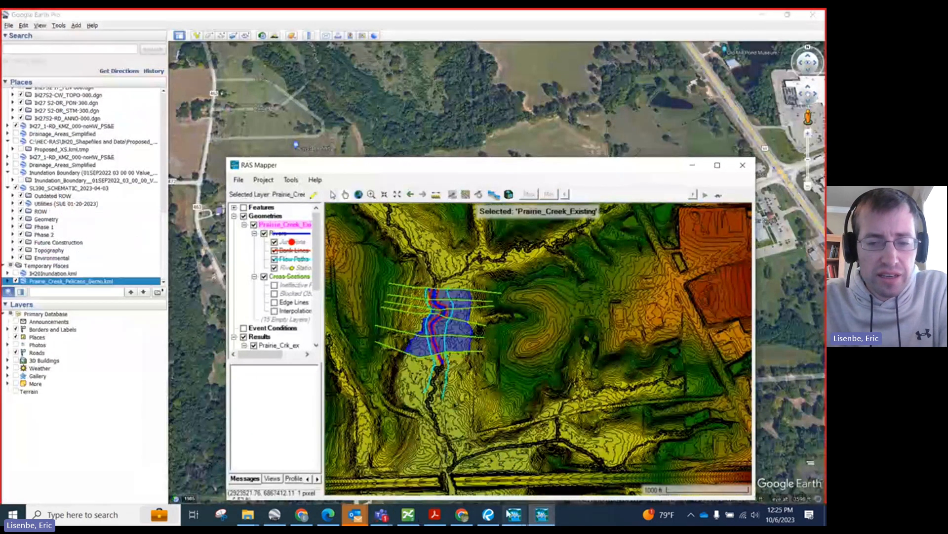
mouse_move(514, 515)
left_click(413, 462)
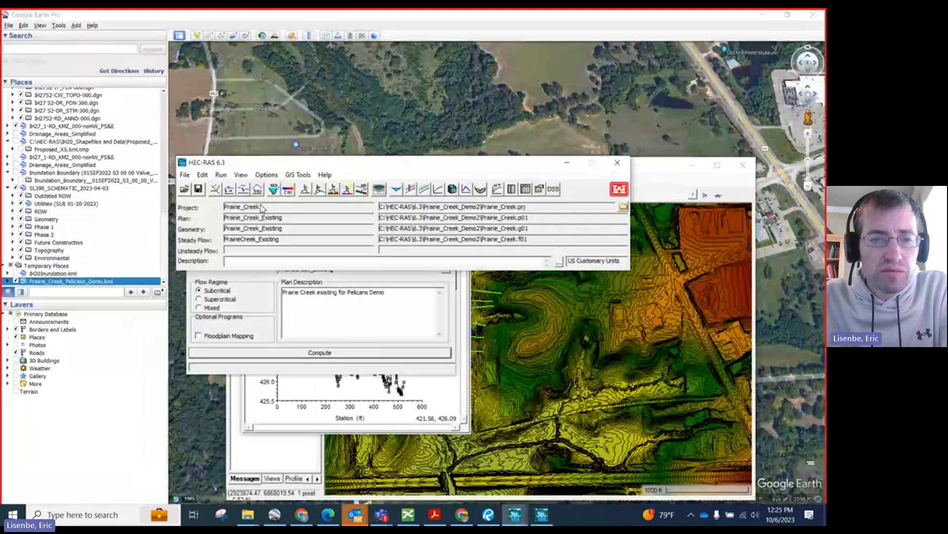
Step: Open the geometric data editor, check its bridge and culvert editor for Prairie_Creek_Existing, and close the editor
left_click(215, 189)
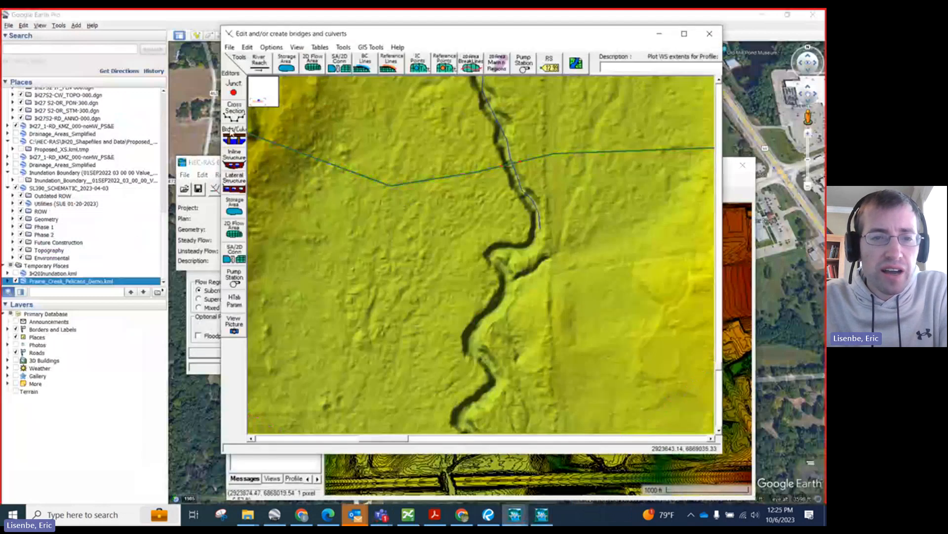
left_click(232, 135)
left_click(466, 100)
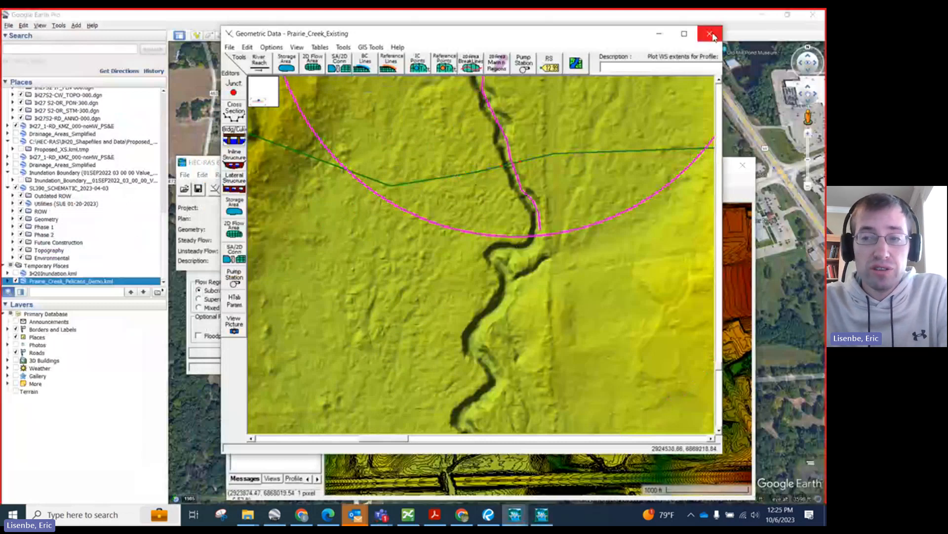
left_click(710, 34)
Step: Switch back to RAS Mapper, maximize it, select the Rivers layer, and expand Features to examine the layers and modeled creek reach
left_click(658, 178)
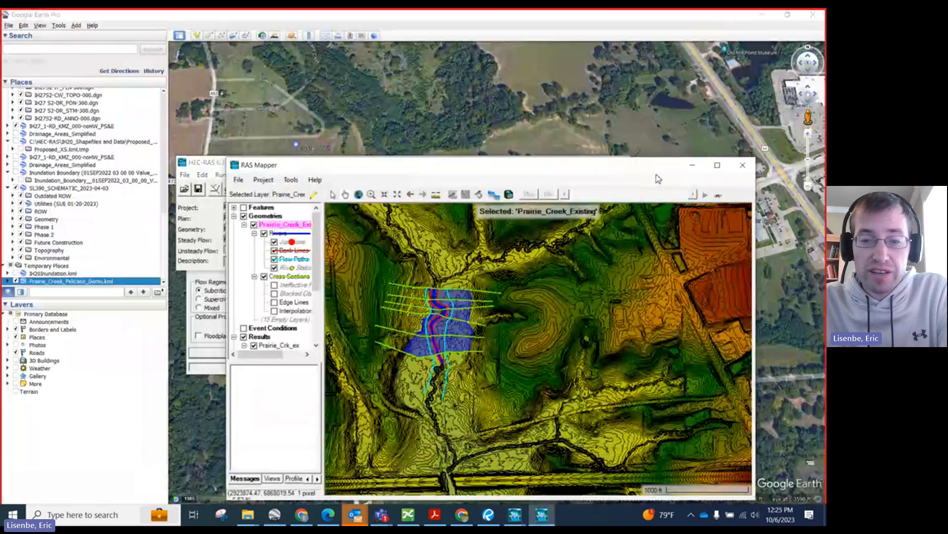
left_click(717, 165)
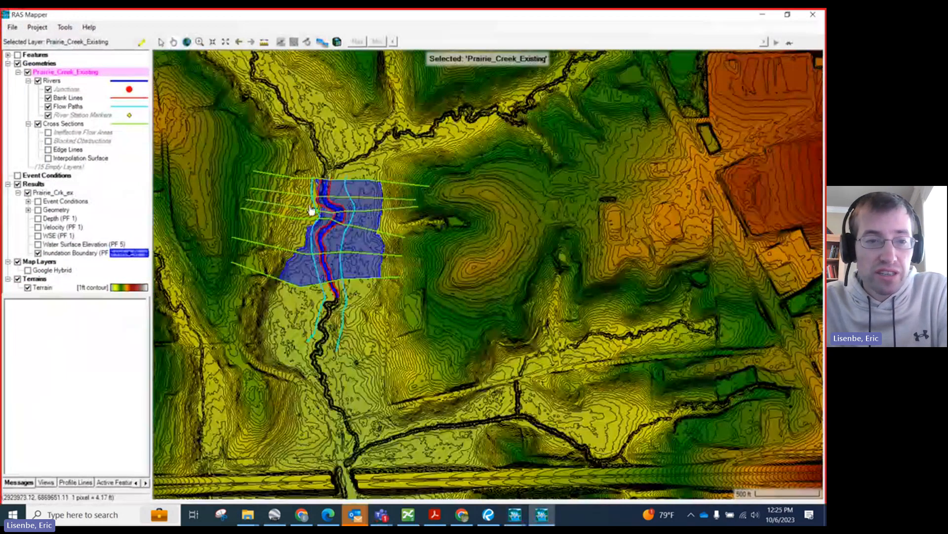
left_click(52, 81)
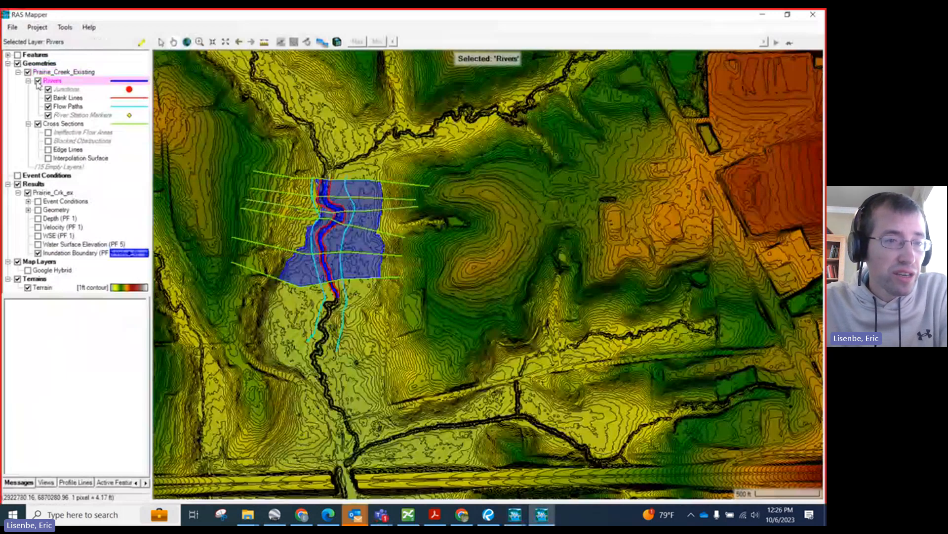
left_click(8, 54)
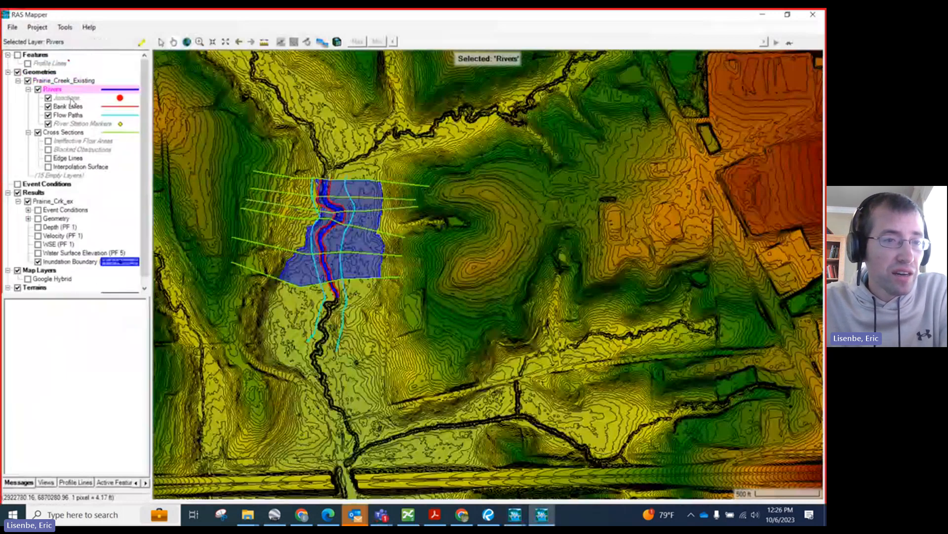
scroll(57, 225, "down", 1)
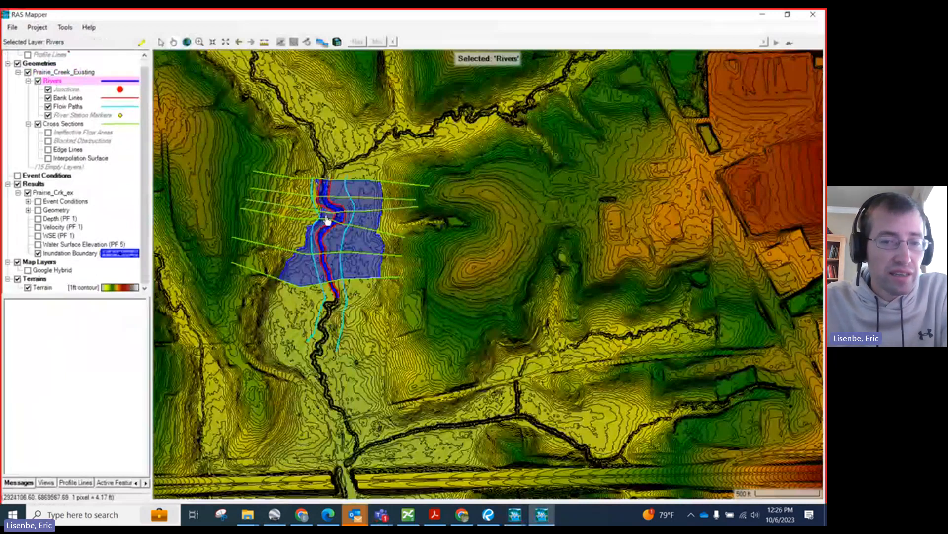
scroll(306, 264, "up", 1)
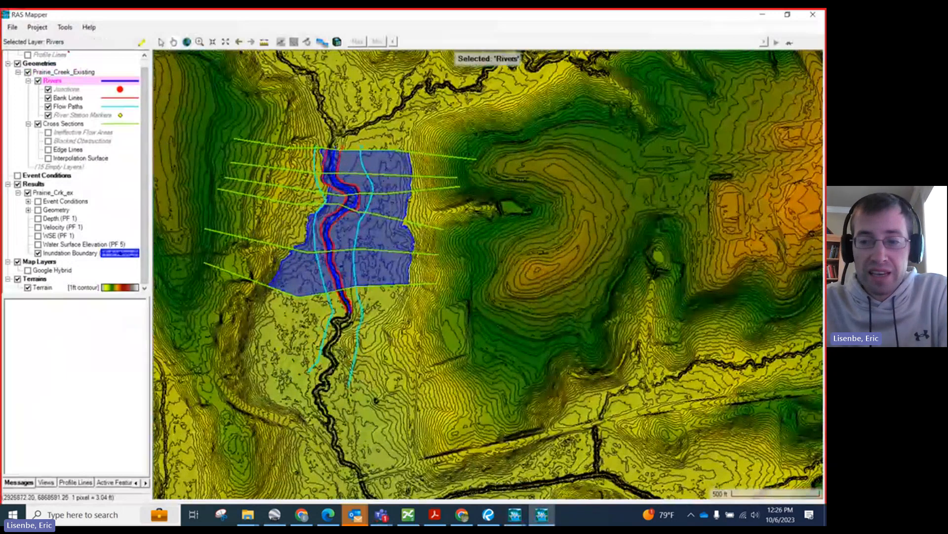
left_click(799, 366)
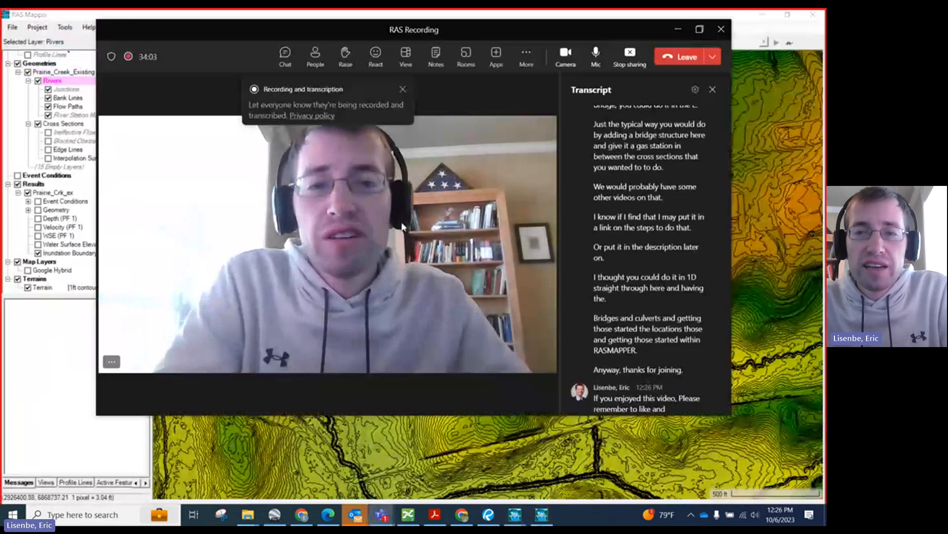
left_click(624, 64)
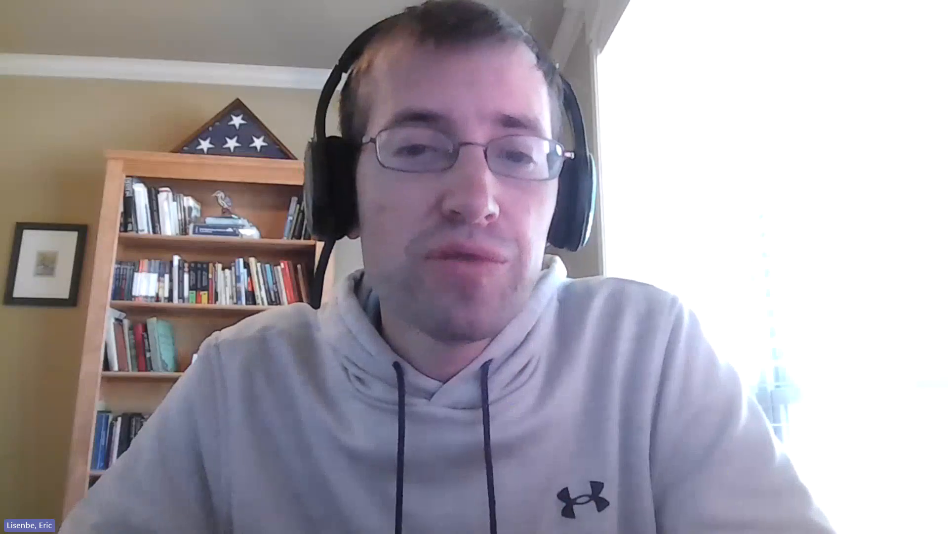